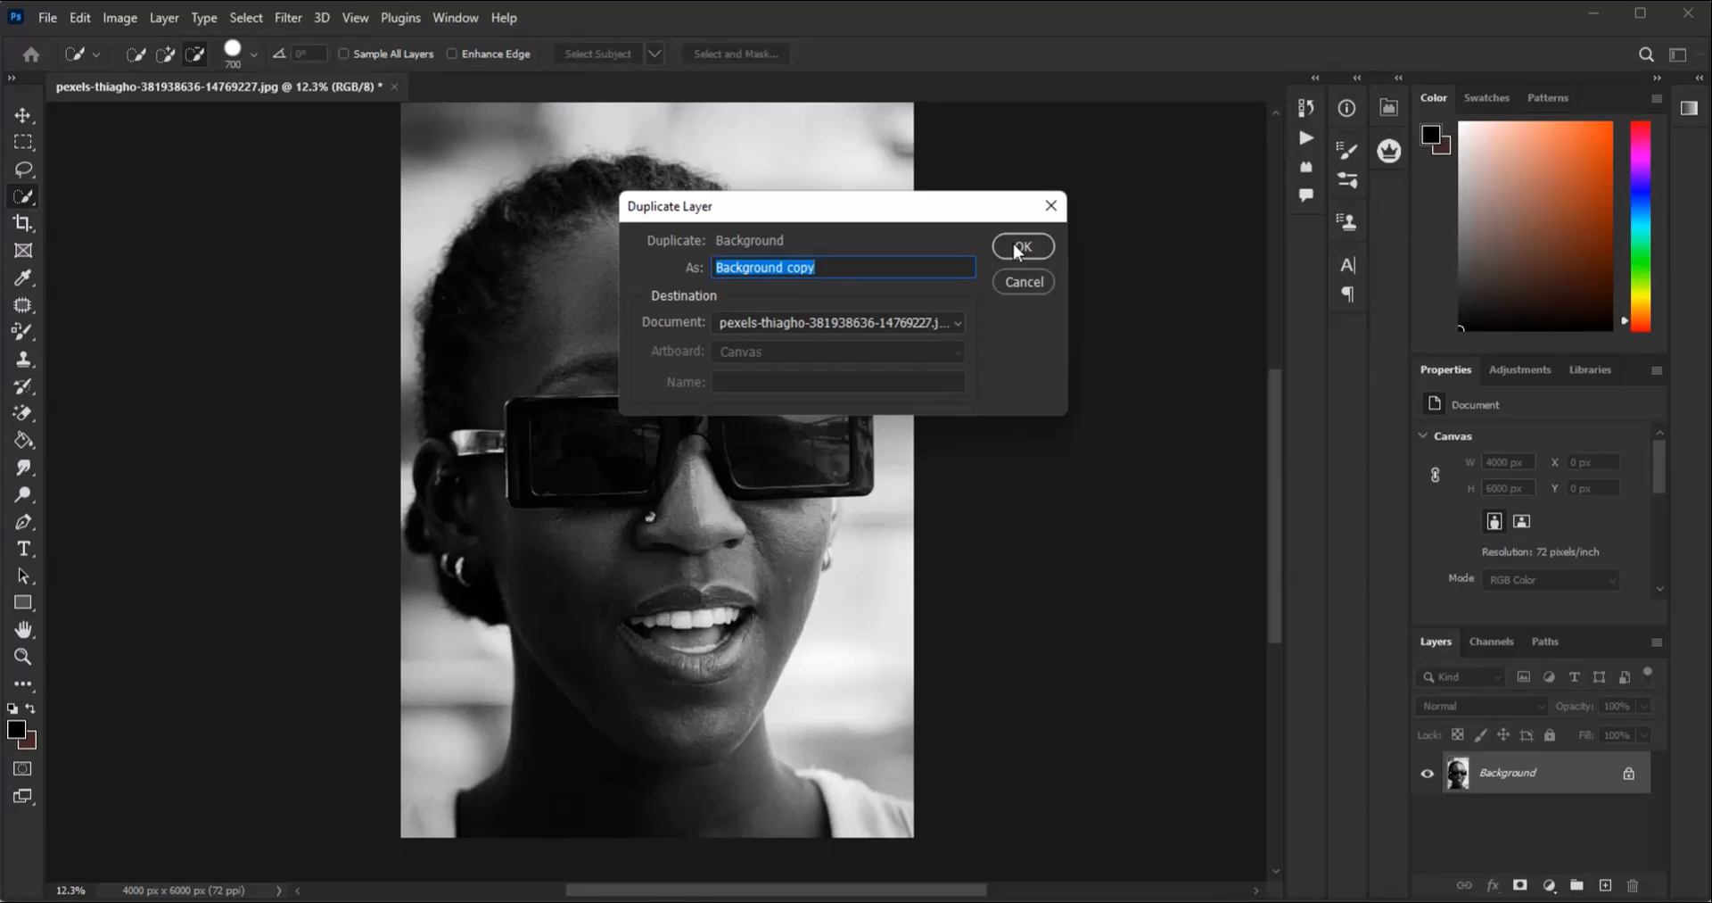
Step: Duplicate the Background layer under the name "color"
{"action": "type", "text": "d"}
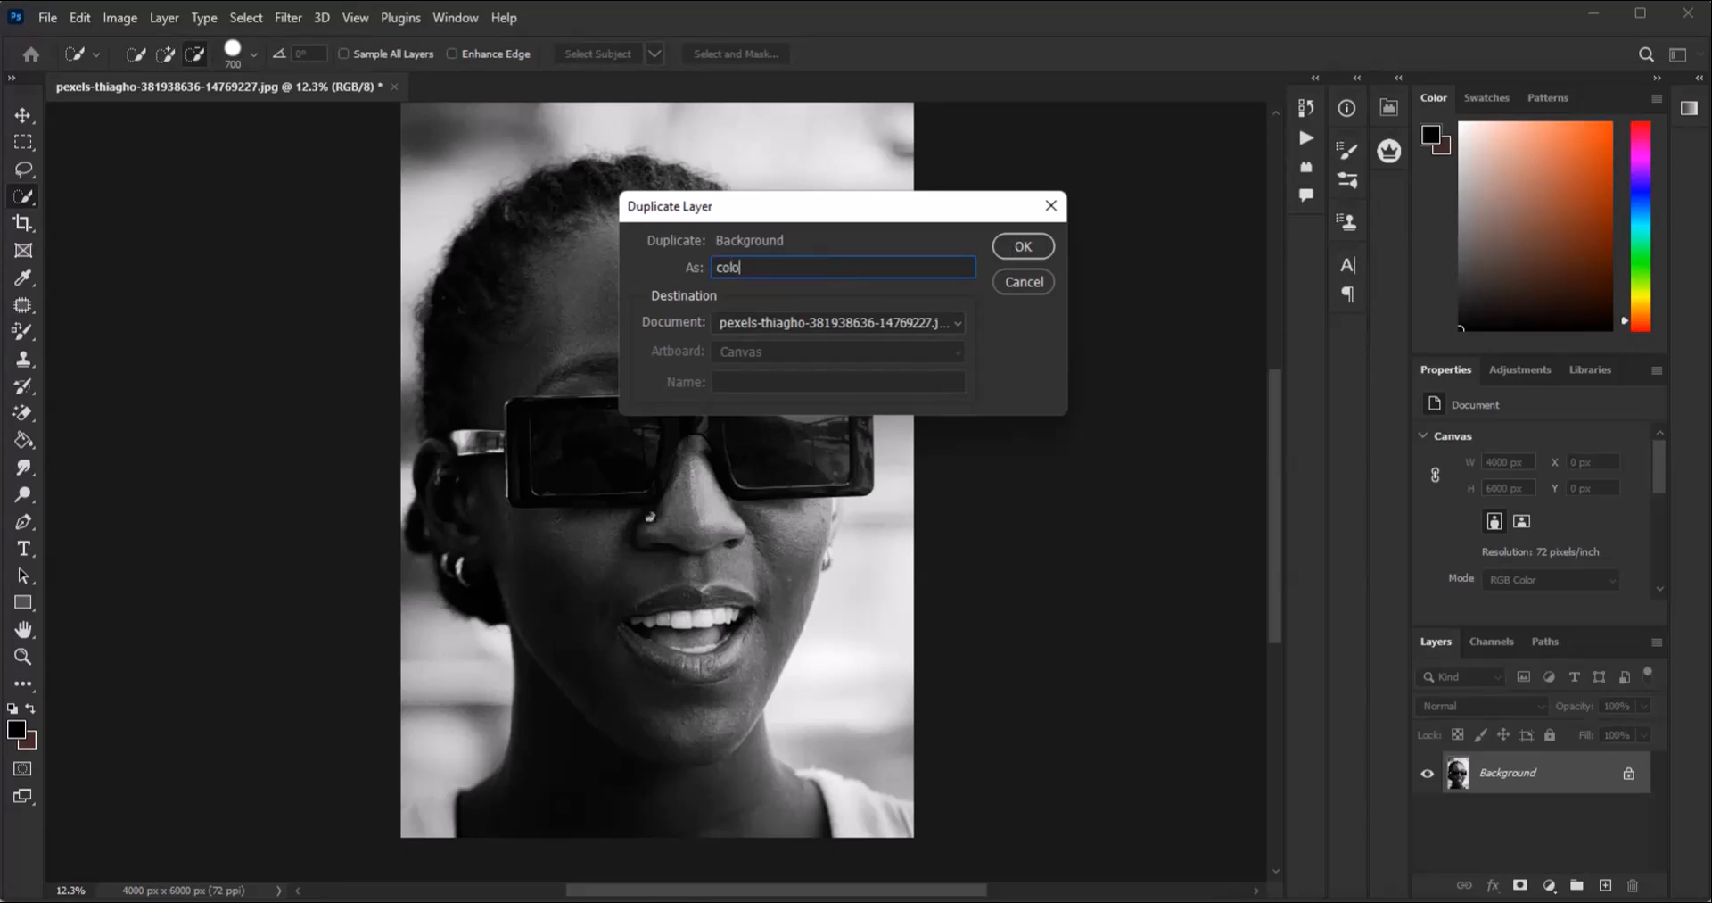
{"action": "left_click", "coordinate": [1025, 246]}
{"action": "scroll", "coordinate": [918, 420], "scroll_direction": "down", "scroll_amount": 4}
{"action": "scroll", "coordinate": [710, 530], "scroll_direction": "up", "scroll_amount": 3}
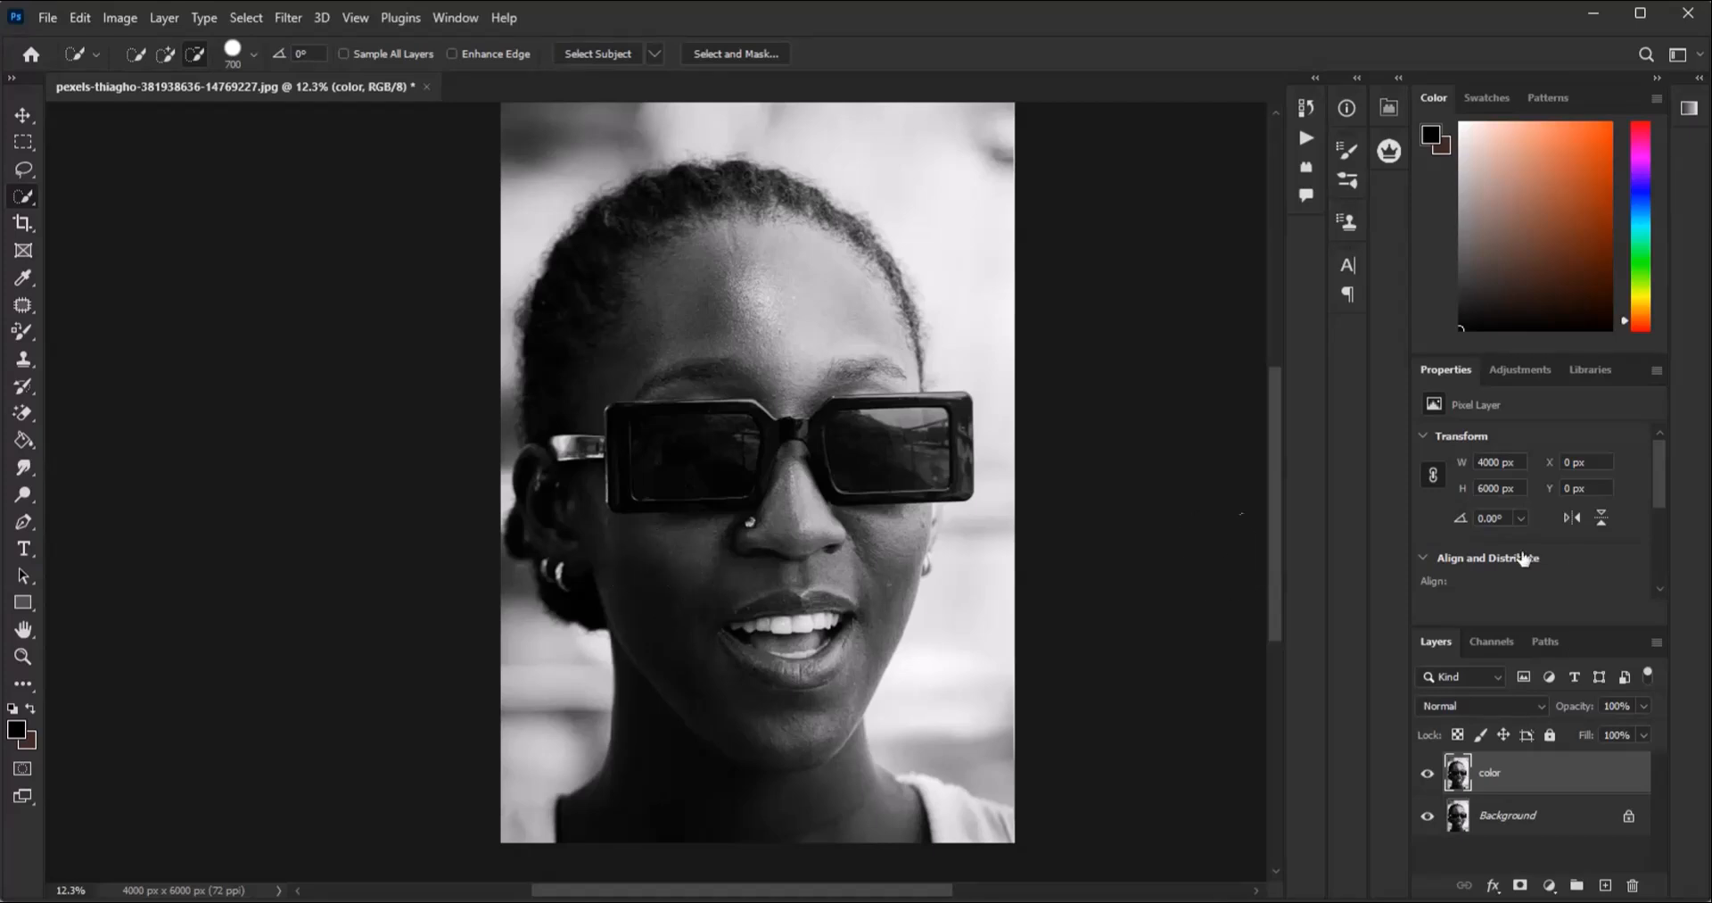
Step: Make a duplicate of the color layer in the same document, keeping the suggested name
{"action": "right_click", "coordinate": [1555, 773]}
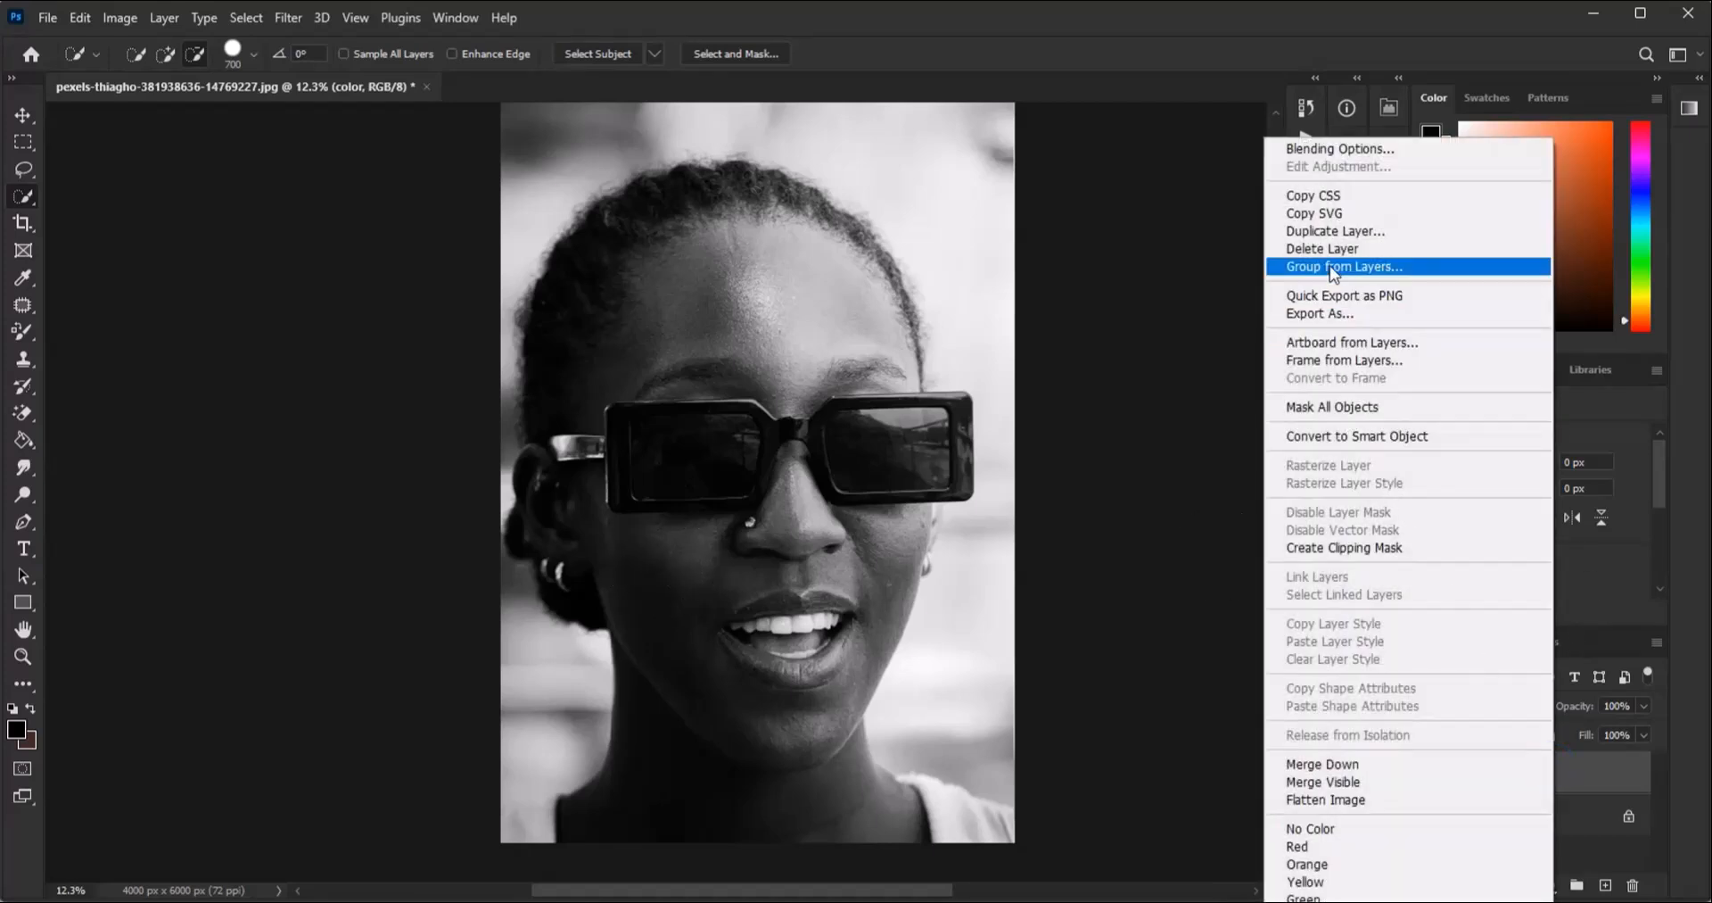
{"action": "left_click", "coordinate": [1338, 231]}
{"action": "left_click", "coordinate": [1024, 250]}
{"action": "scroll", "coordinate": [849, 478], "scroll_direction": "down", "scroll_amount": 2}
{"action": "scroll", "coordinate": [852, 535], "scroll_direction": "up", "scroll_amount": 2}
{"action": "scroll", "coordinate": [708, 575], "scroll_direction": "down", "scroll_amount": 2}
{"action": "scroll", "coordinate": [615, 537], "scroll_direction": "up", "scroll_amount": 4}
{"action": "scroll", "coordinate": [660, 259], "scroll_direction": "down", "scroll_amount": 2}
Step: Outline the woman's head, sunglasses and neck loosely with the Lasso tool and copy the selection to a new layer
{"action": "right_click", "coordinate": [12, 198]}
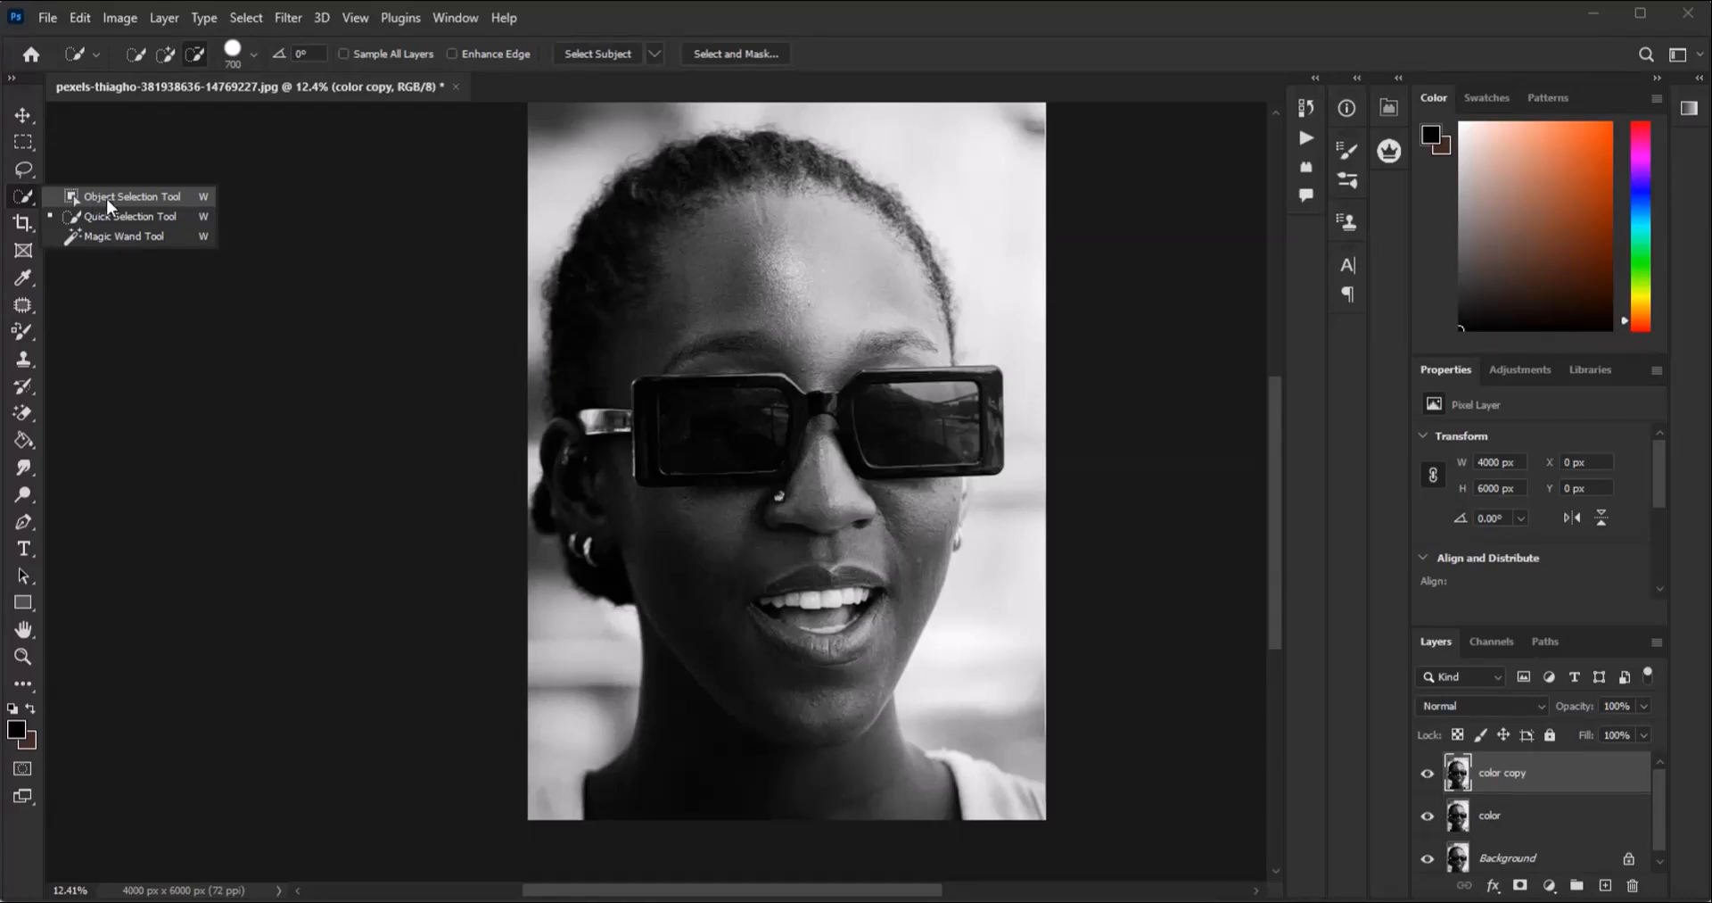
{"action": "left_click", "coordinate": [30, 169]}
{"action": "right_click", "coordinate": [31, 170]}
{"action": "left_click", "coordinate": [93, 175]}
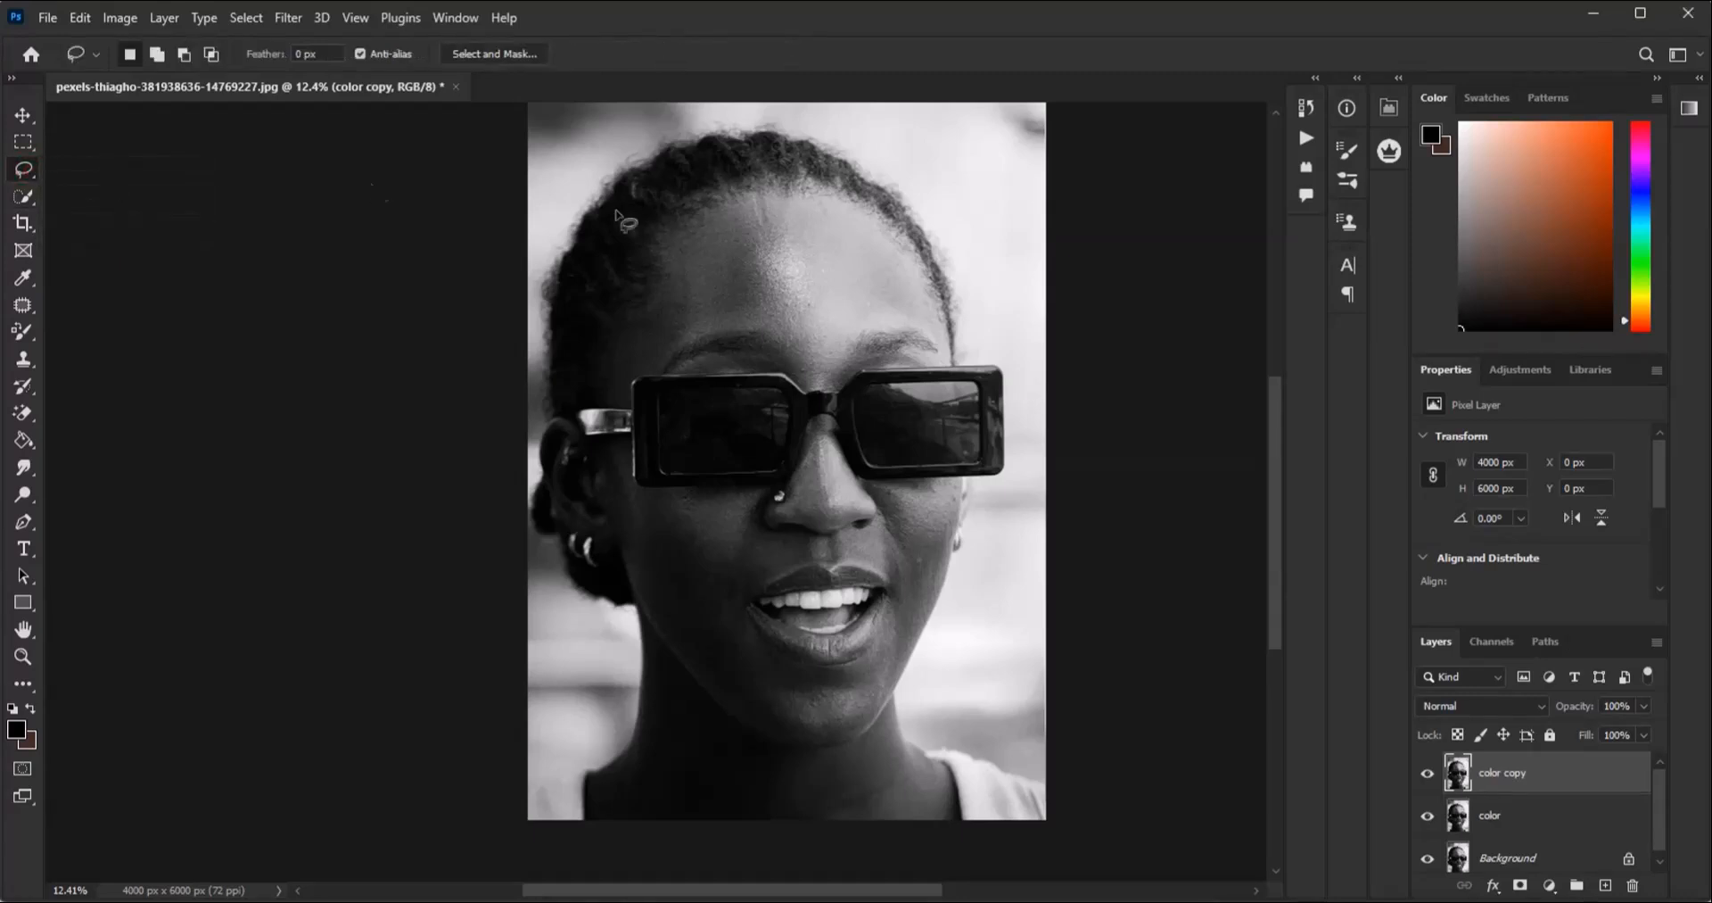
{"action": "scroll", "coordinate": [615, 205], "scroll_direction": "up", "scroll_amount": 1}
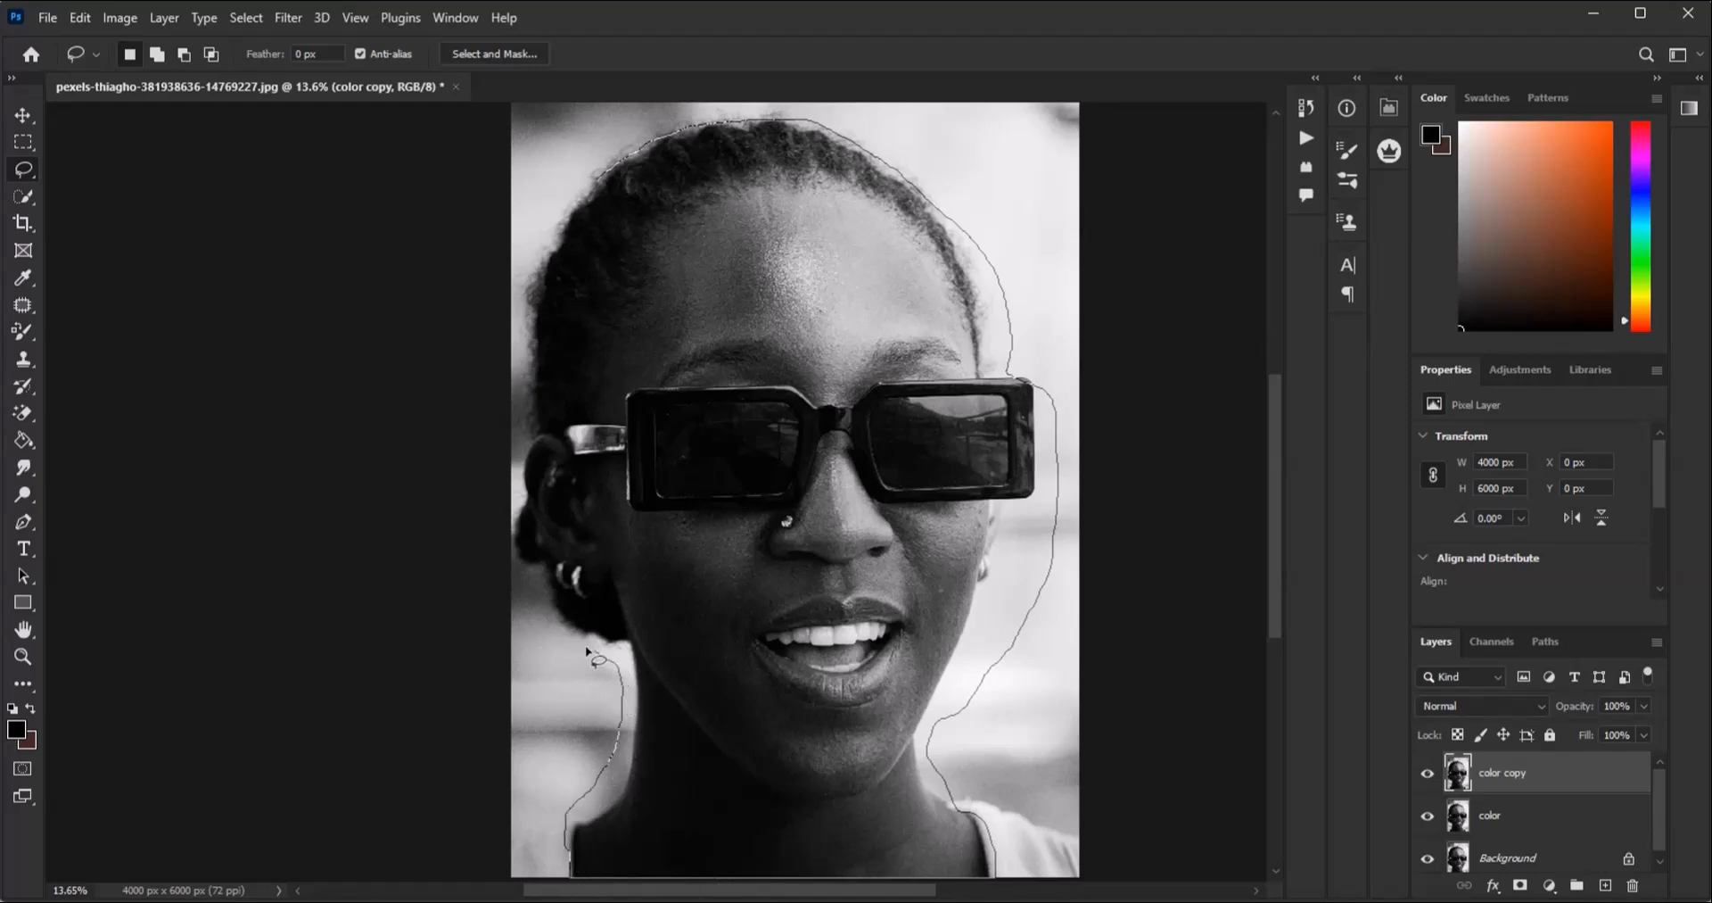
{"action": "mouse_move", "coordinate": [514, 484]}
{"action": "left_mouse_down"}
{"action": "mouse_move", "coordinate": [519, 267]}
{"action": "mouse_move", "coordinate": [576, 141]}
{"action": "left_mouse_up"}
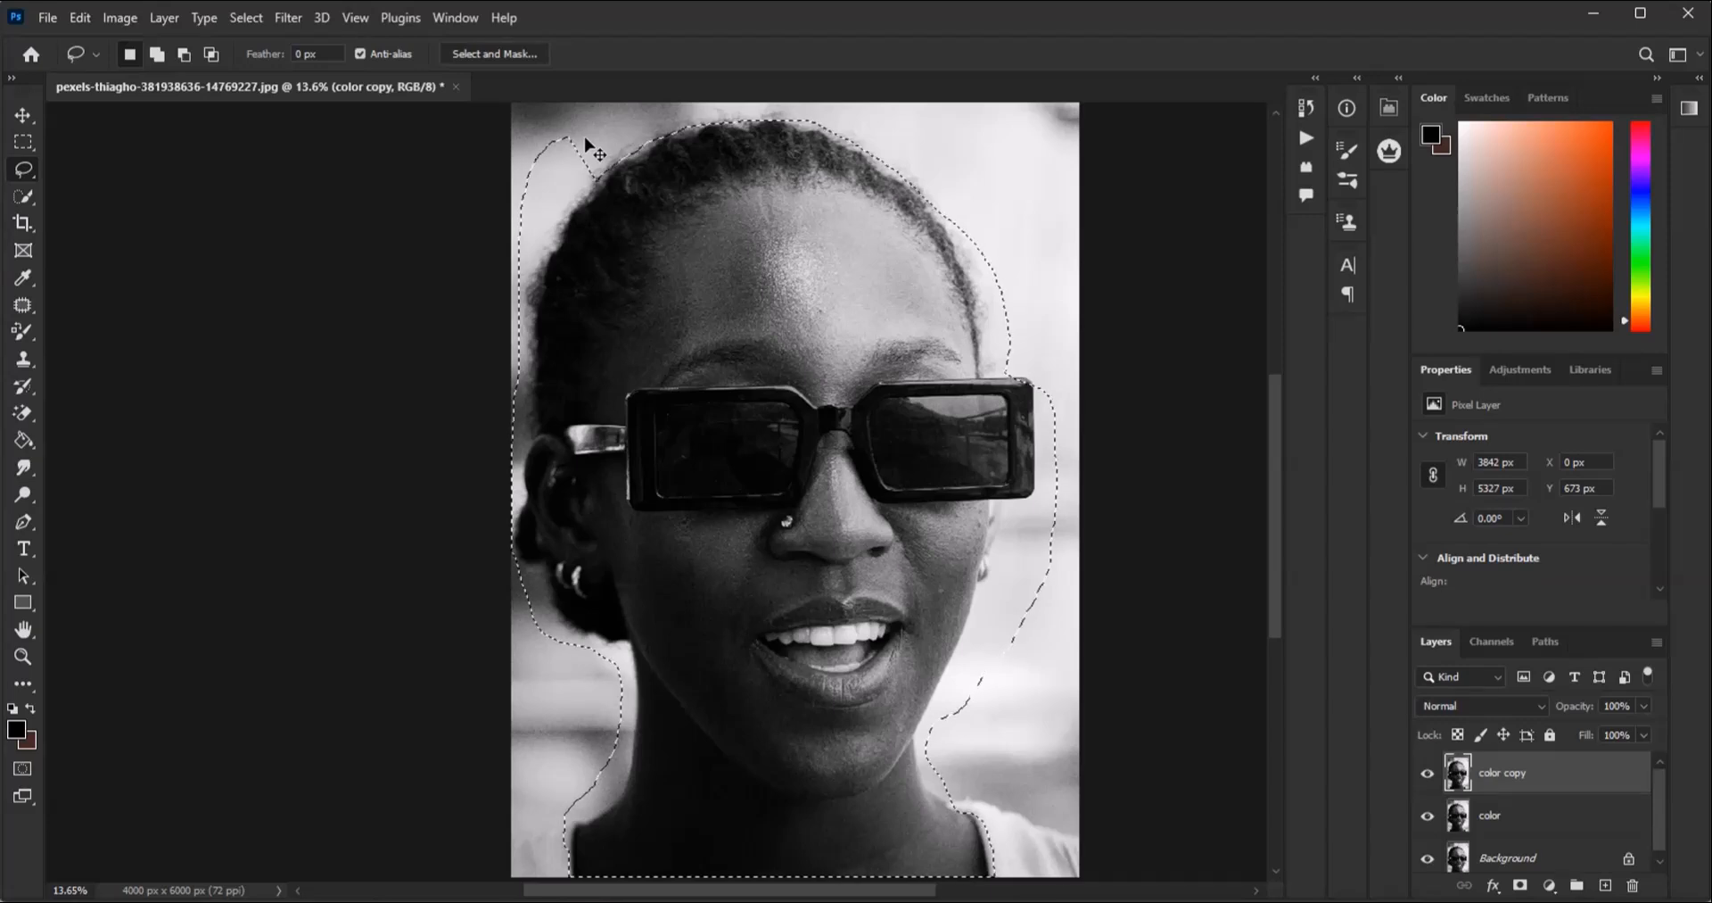
{"action": "key", "text": "ctrl+j"}
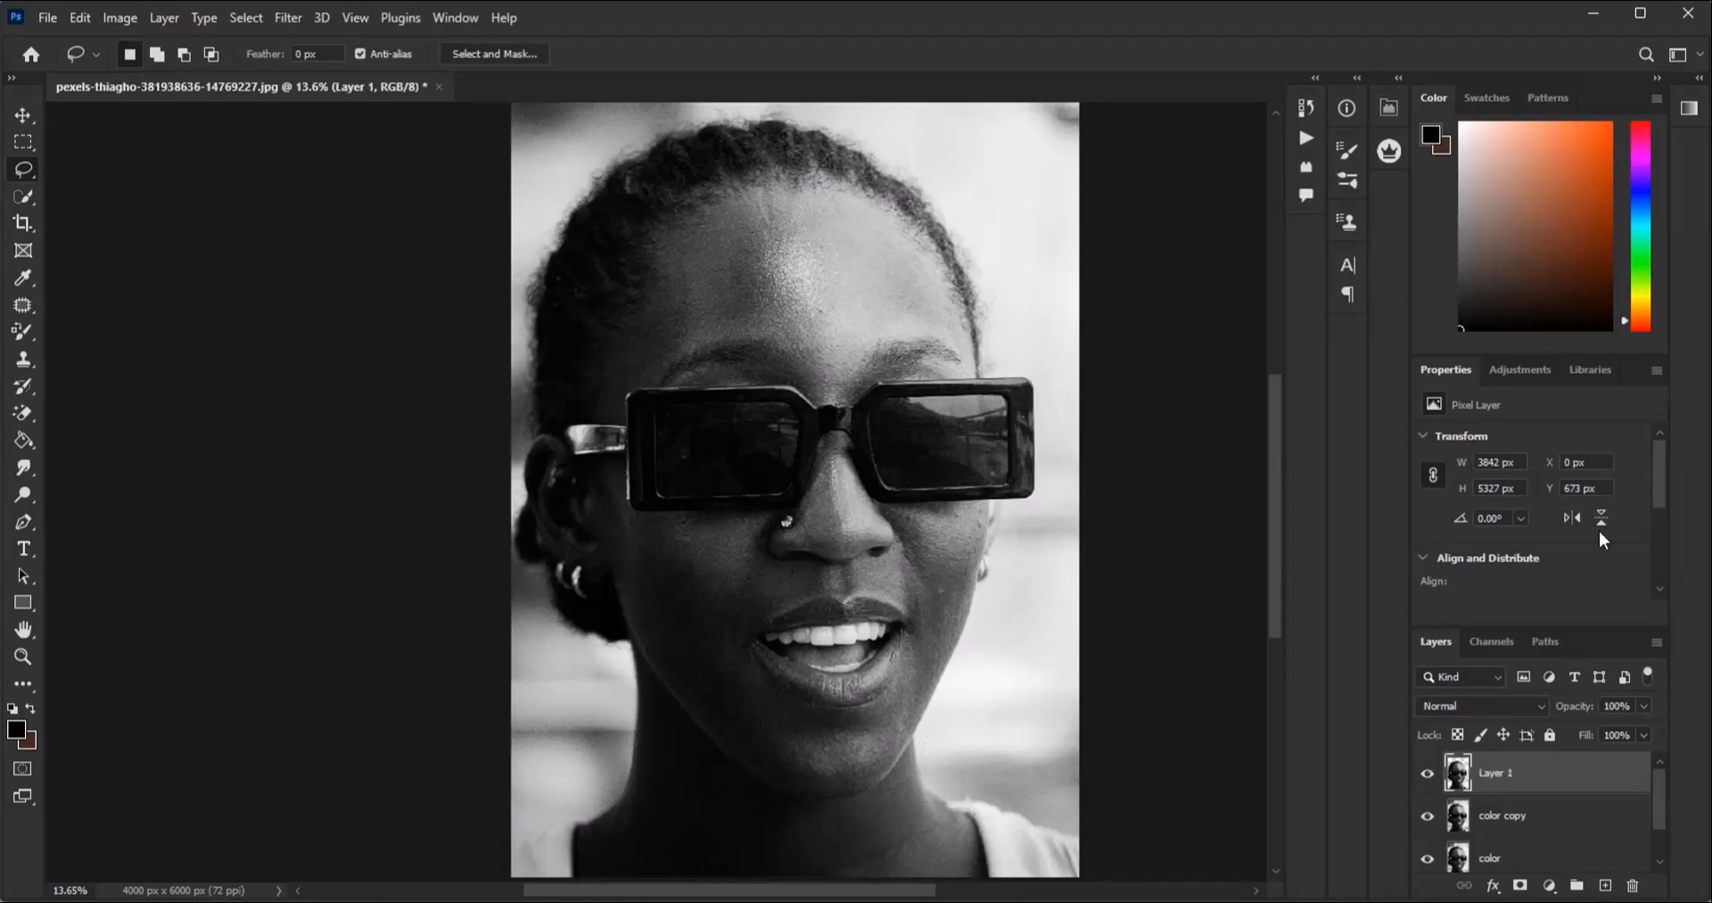
Step: Add a Color Overlay effect to the cut-out layer, with its blend mode set to Normal
{"action": "right_click", "coordinate": [1552, 772]}
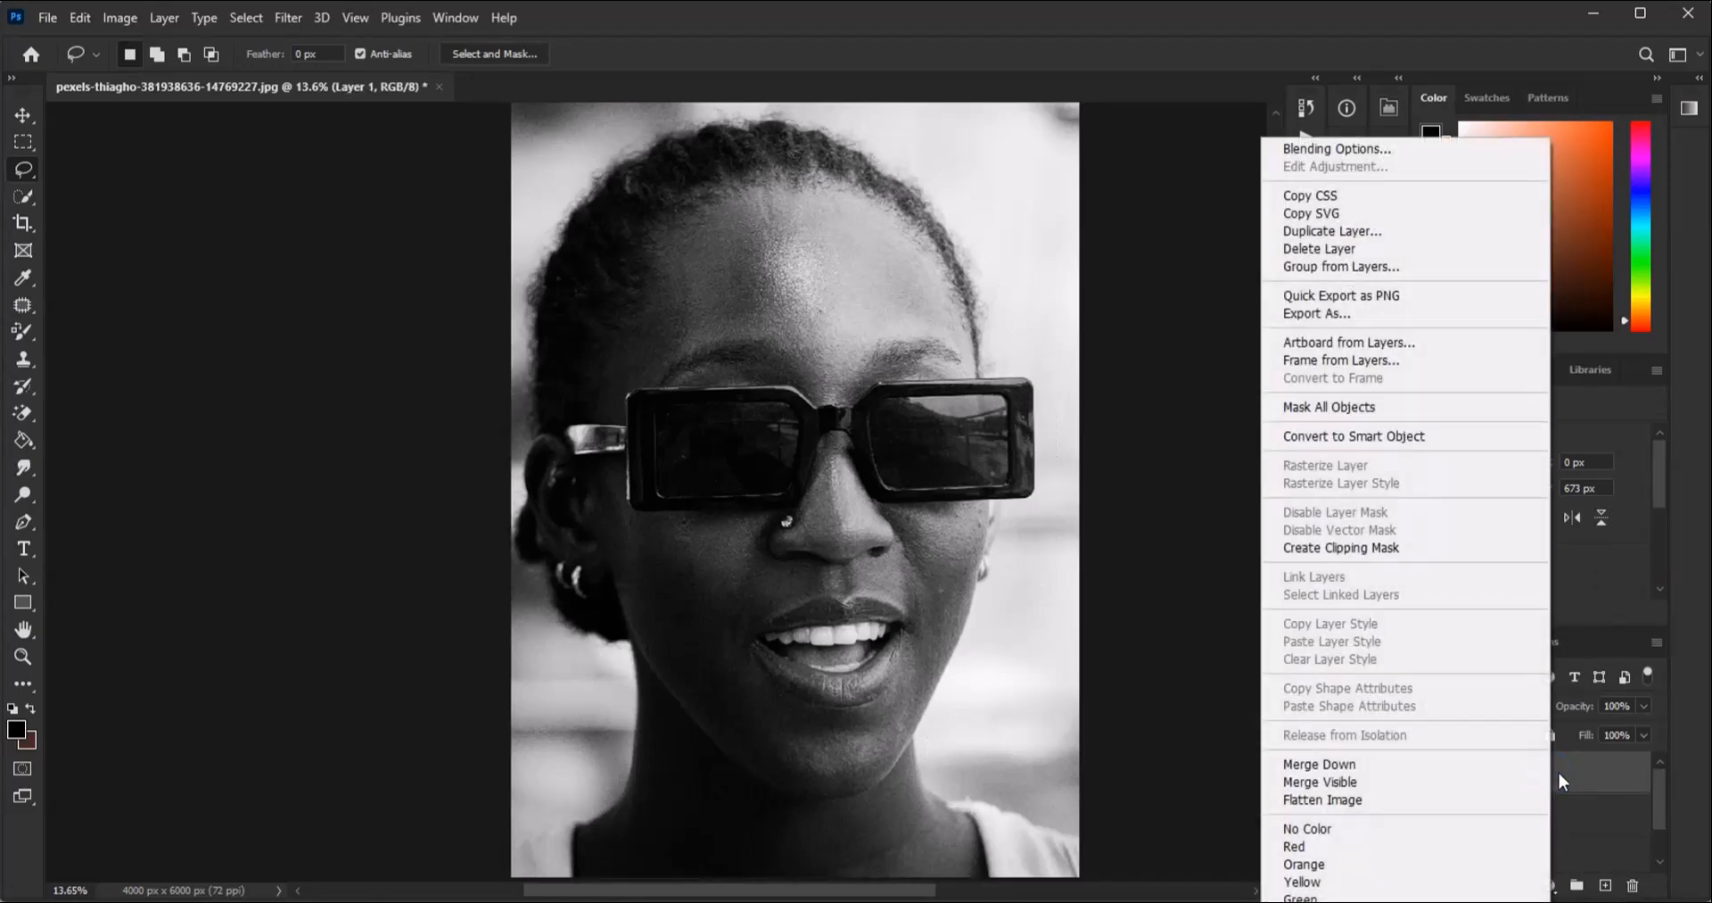
{"action": "left_click", "coordinate": [1322, 152]}
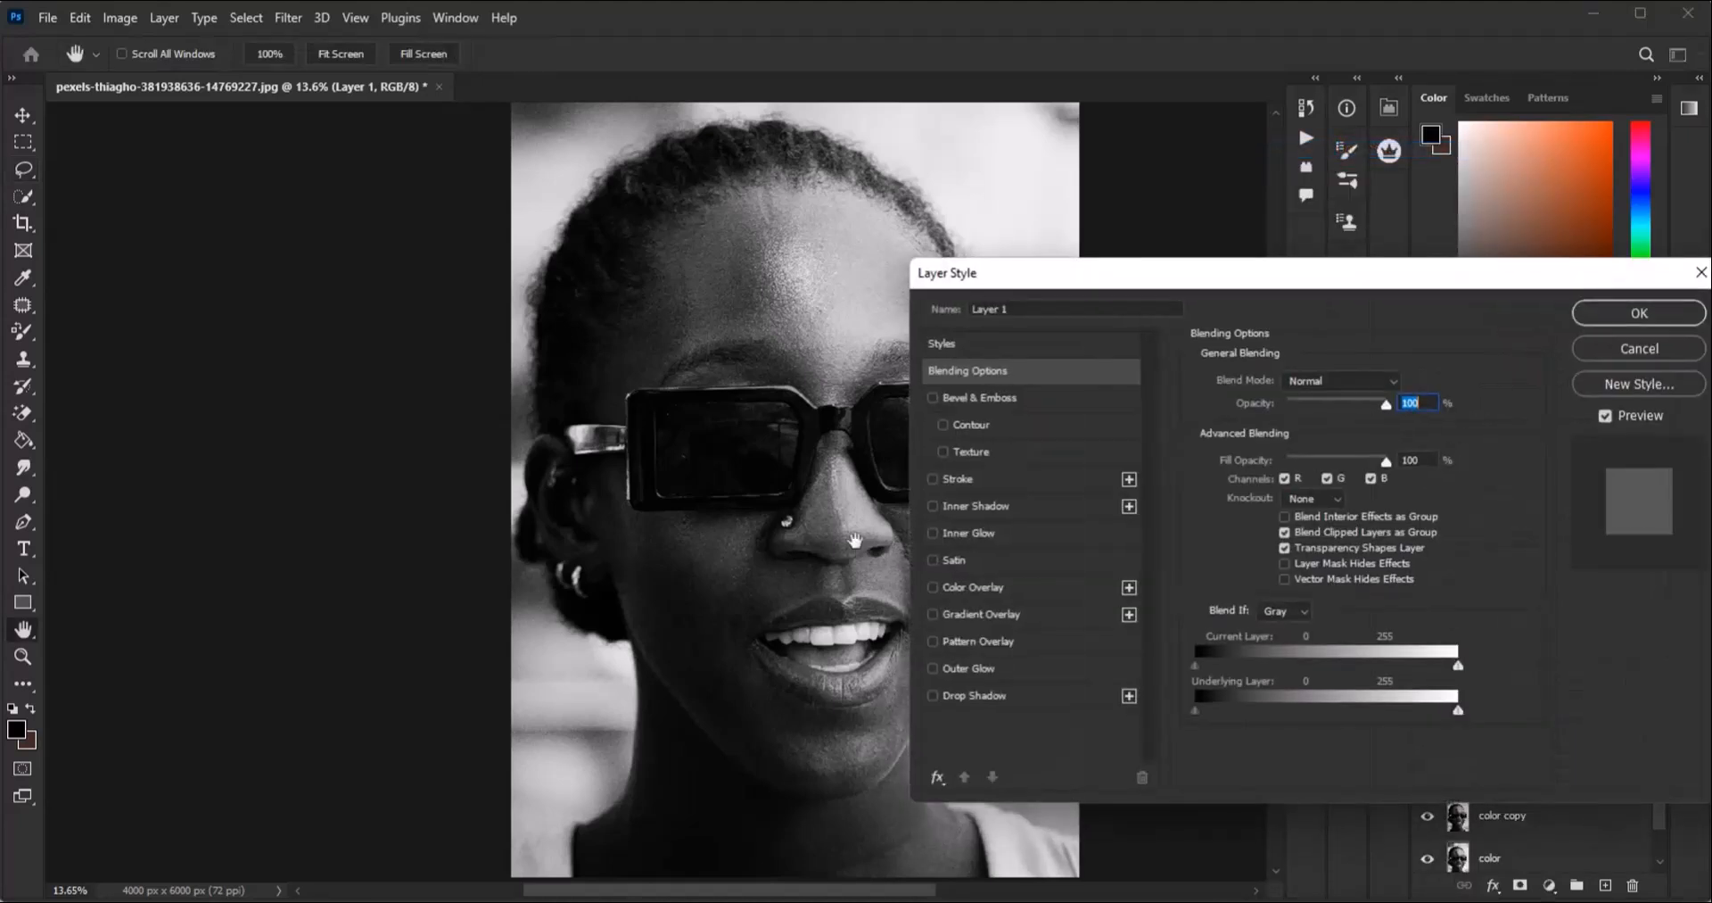
{"action": "left_click", "coordinate": [932, 587]}
{"action": "left_click", "coordinate": [970, 587]}
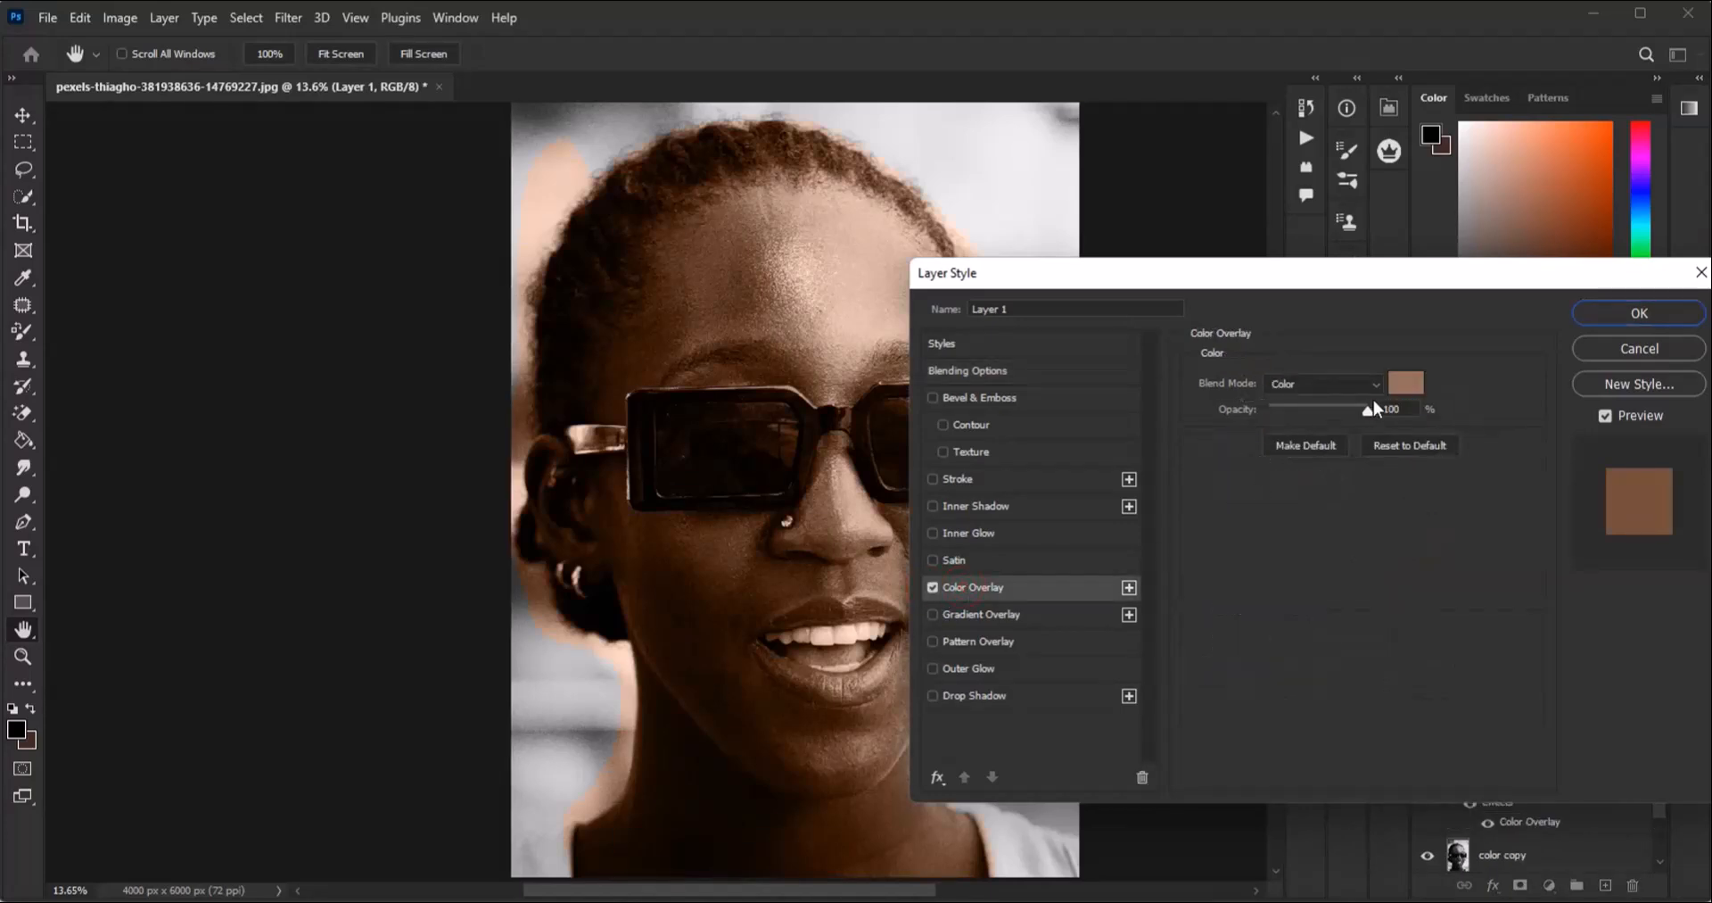
{"action": "left_click", "coordinate": [1320, 383]}
{"action": "left_click", "coordinate": [1335, 400]}
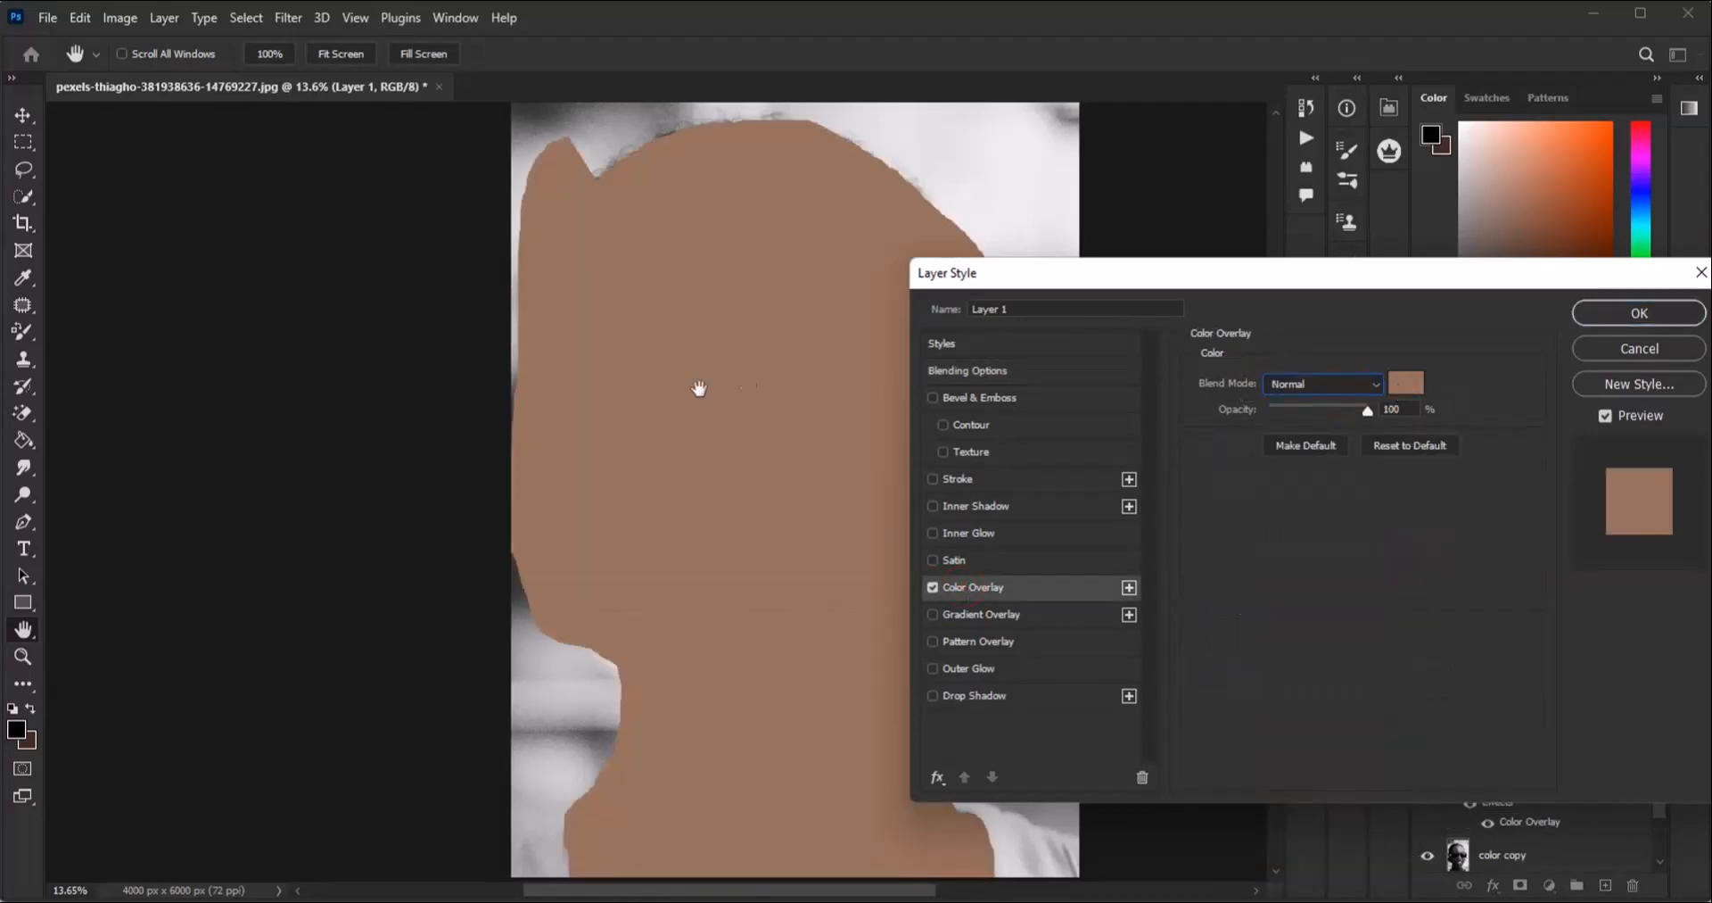
Step: Set the overlay colour to the brown 997055 and its blend mode to Color, and apply the layer style
{"action": "left_click", "coordinate": [1406, 385]}
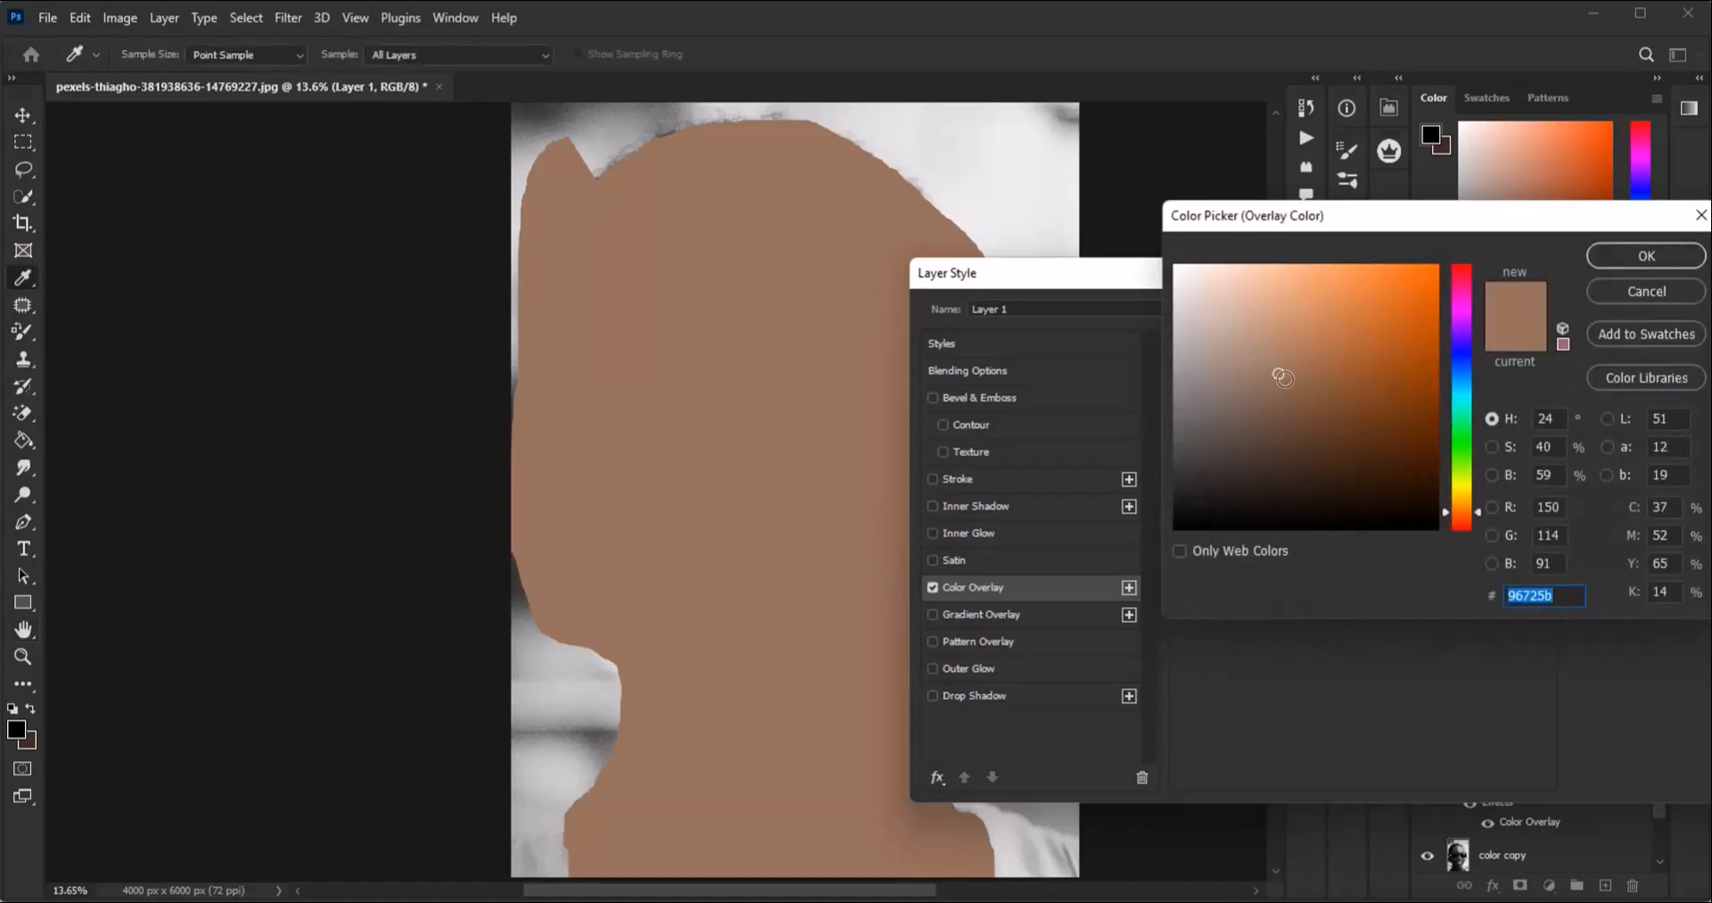
{"action": "left_click_drag", "start_coordinate": [1285, 385], "coordinate": [1290, 372]}
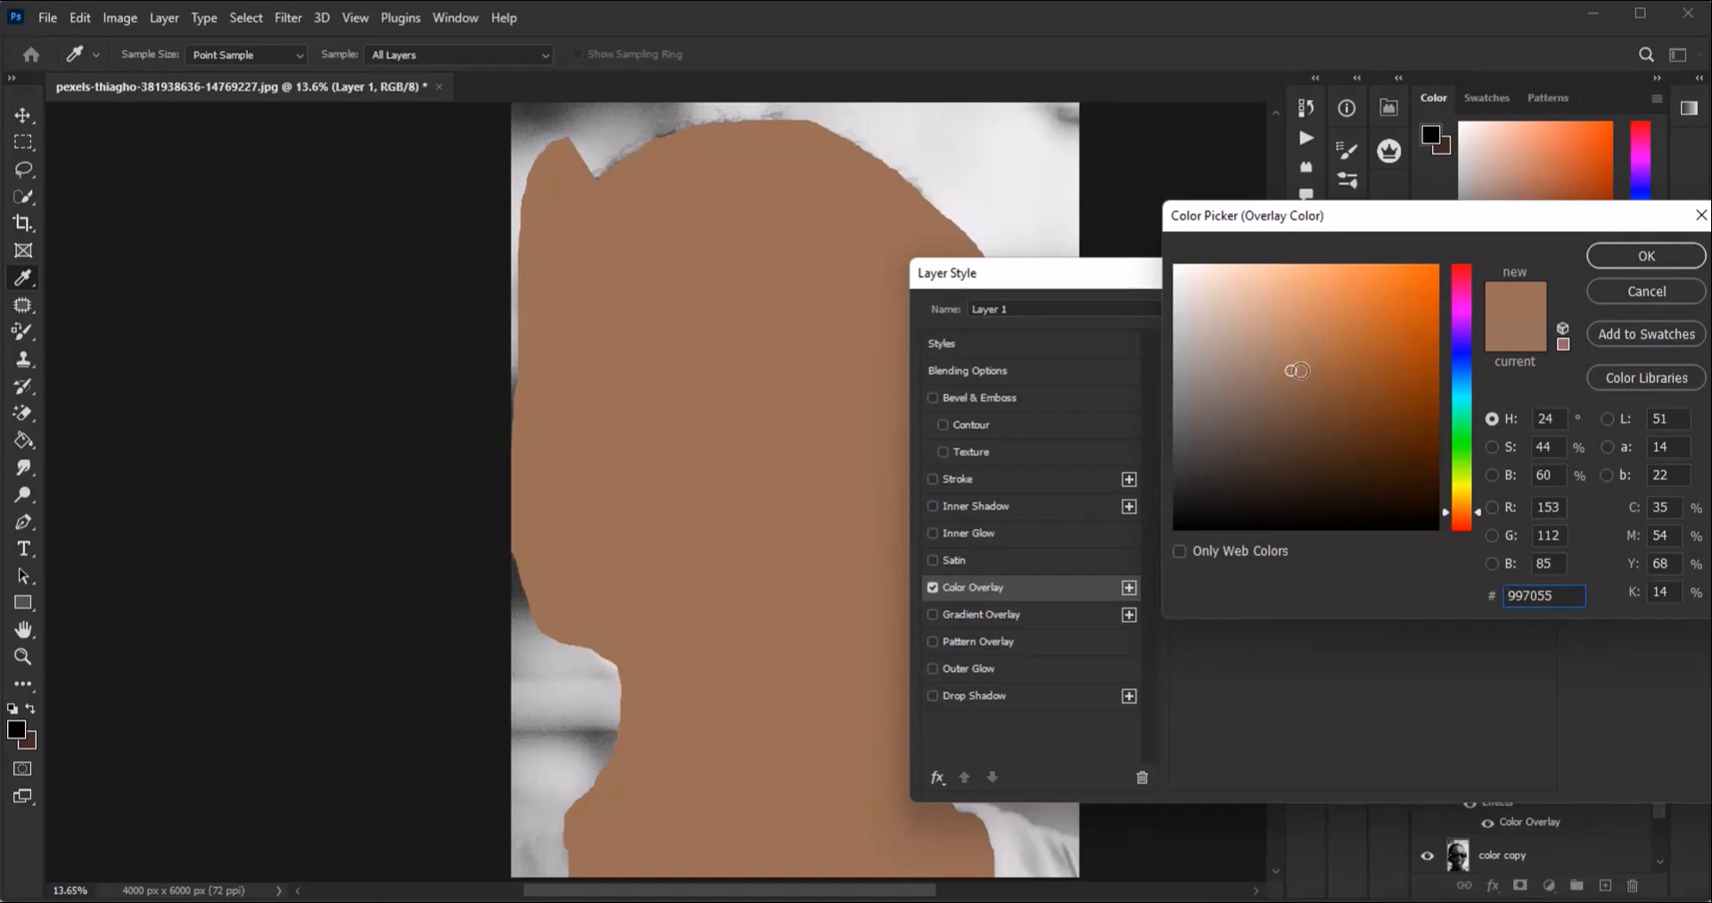
{"action": "left_click", "coordinate": [1616, 259]}
{"action": "left_click", "coordinate": [1320, 382]}
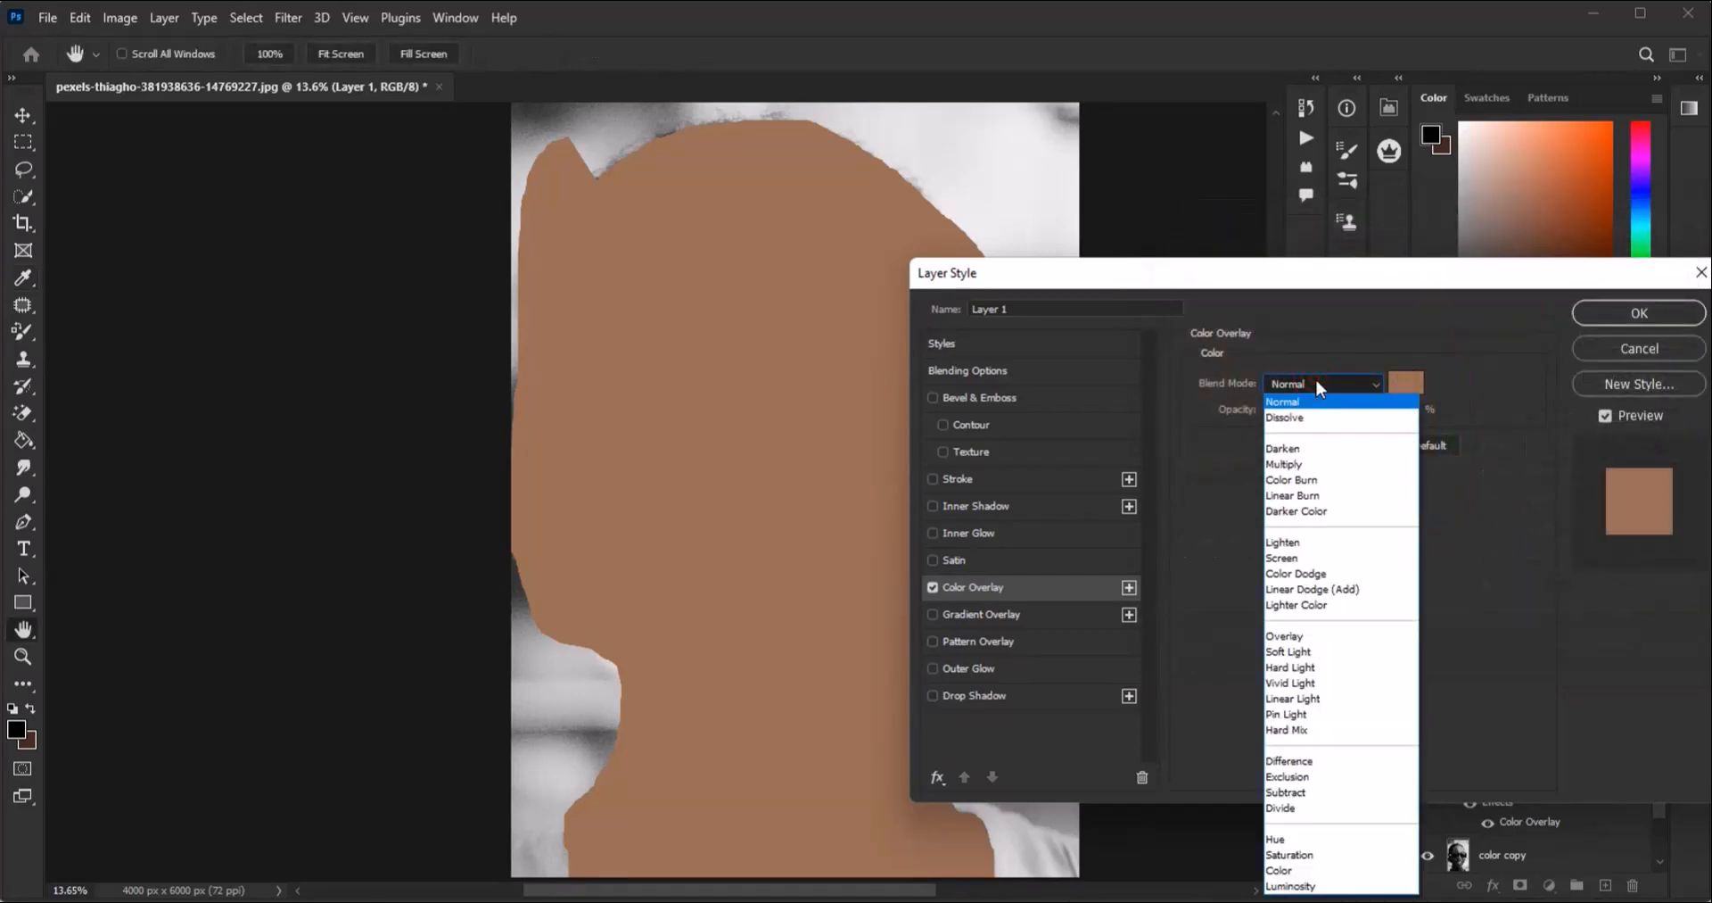
{"action": "left_click", "coordinate": [1293, 870]}
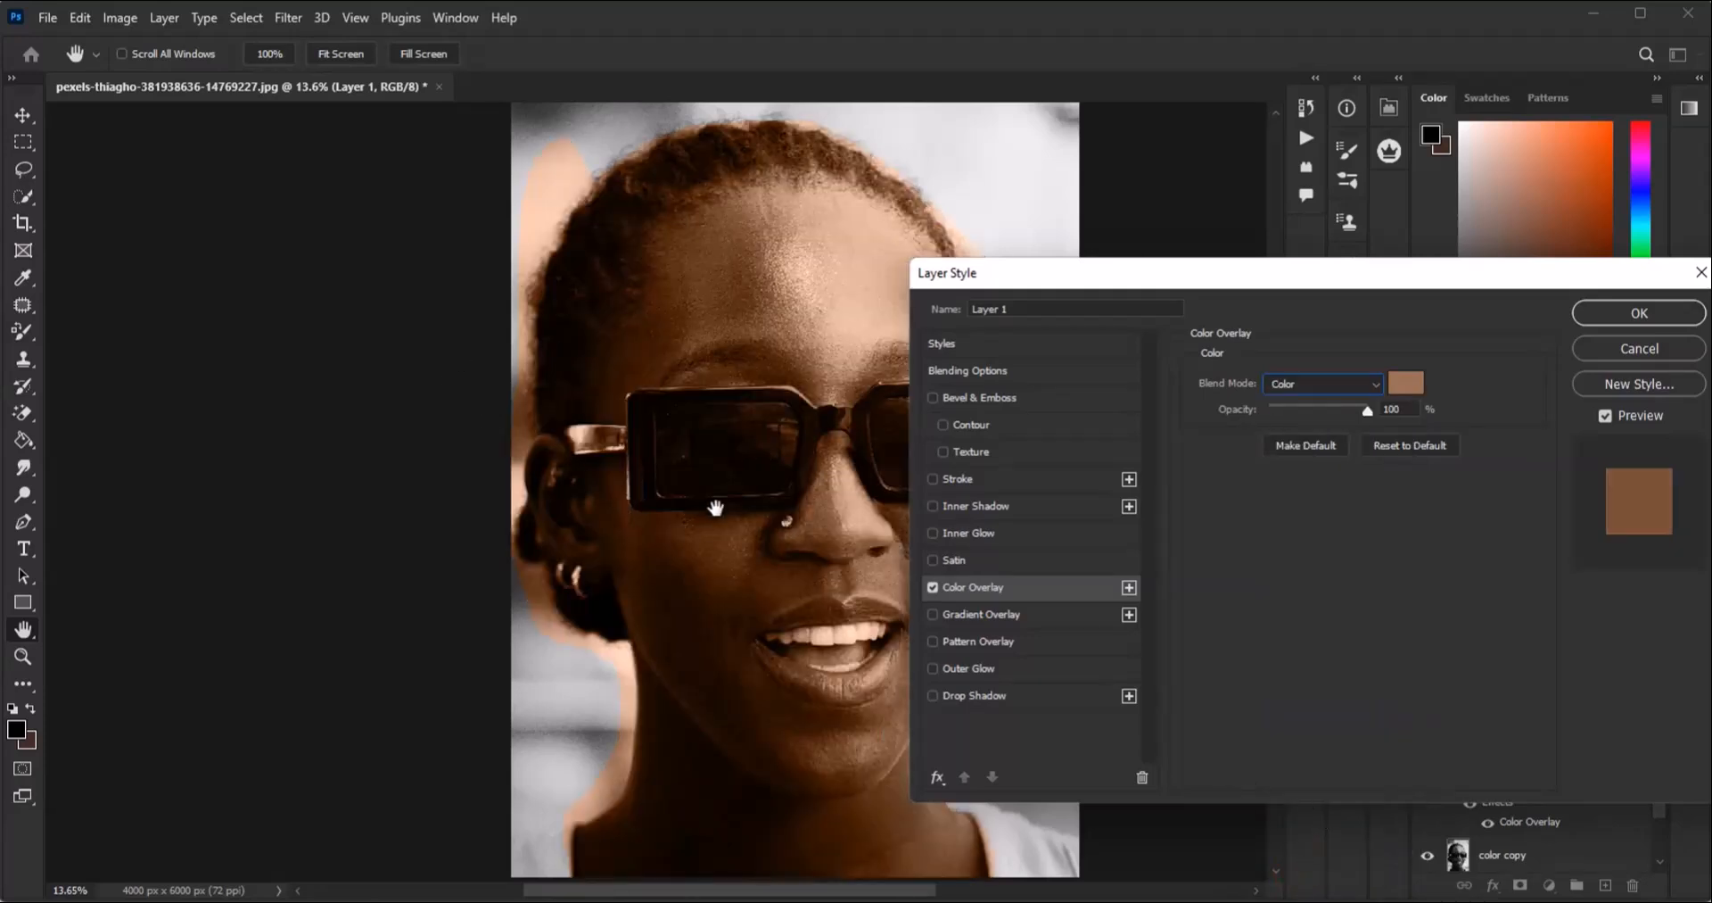
{"action": "left_click", "coordinate": [1623, 317]}
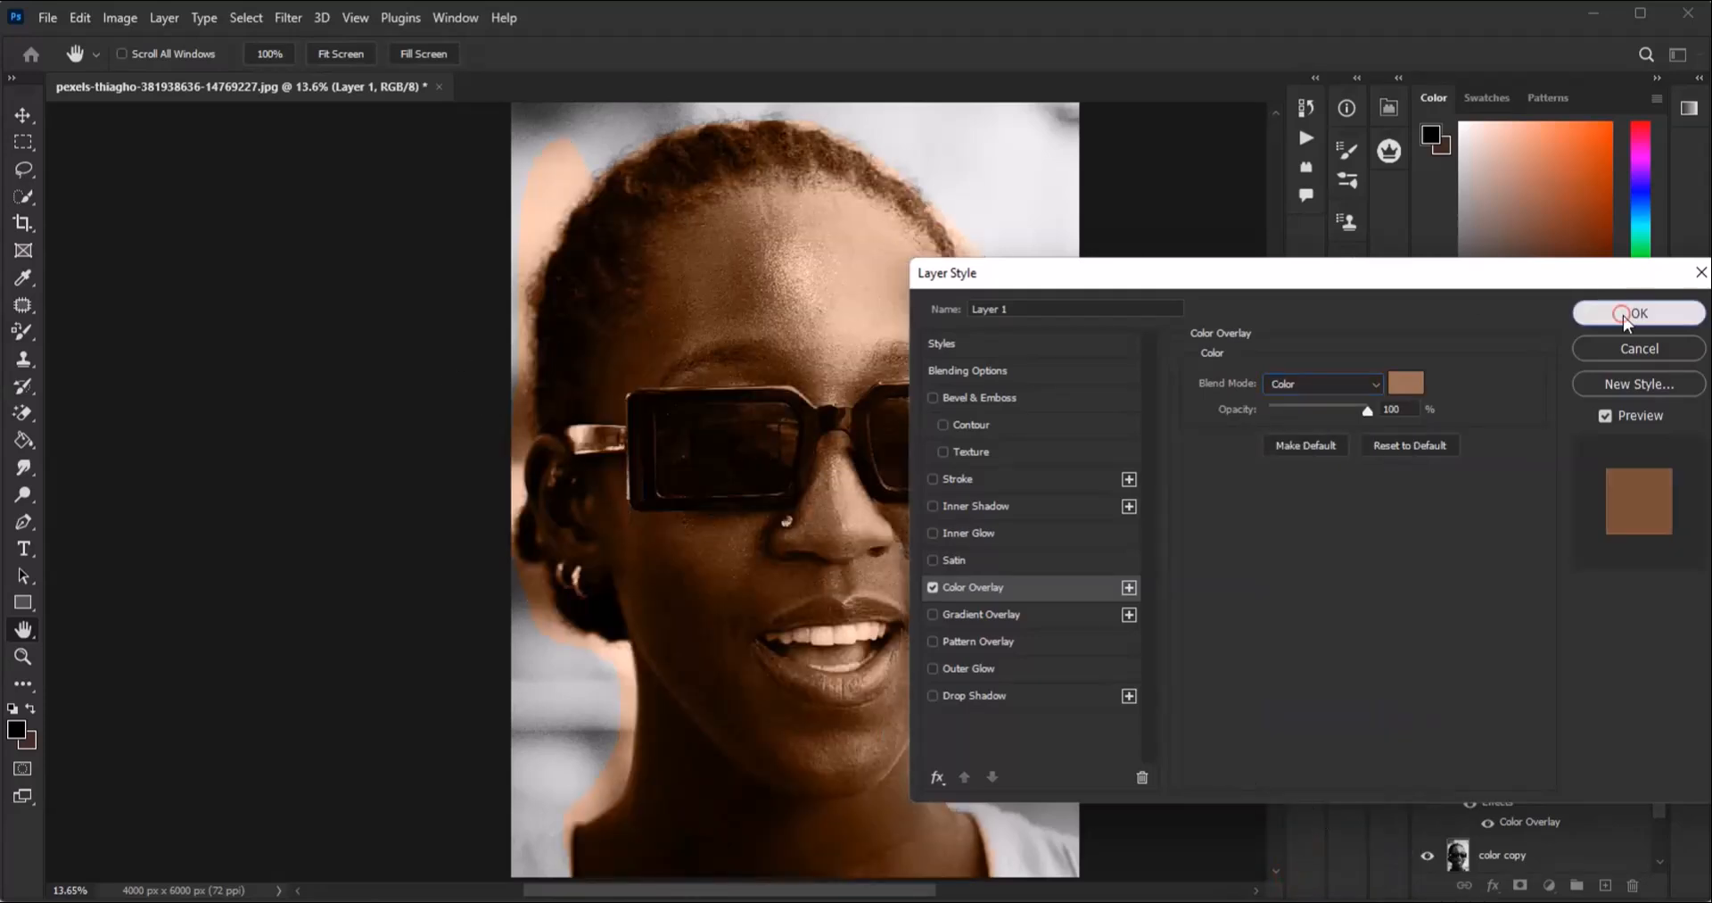
Step: Erase the brown spill on the background beside the woman's left-hand ear and bun, using the Eraser tool at size 228
{"action": "scroll", "coordinate": [796, 370], "scroll_direction": "down", "scroll_amount": 3}
{"action": "scroll", "coordinate": [659, 510], "scroll_direction": "up", "scroll_amount": 3}
{"action": "scroll", "coordinate": [659, 513], "scroll_direction": "up", "scroll_amount": 5}
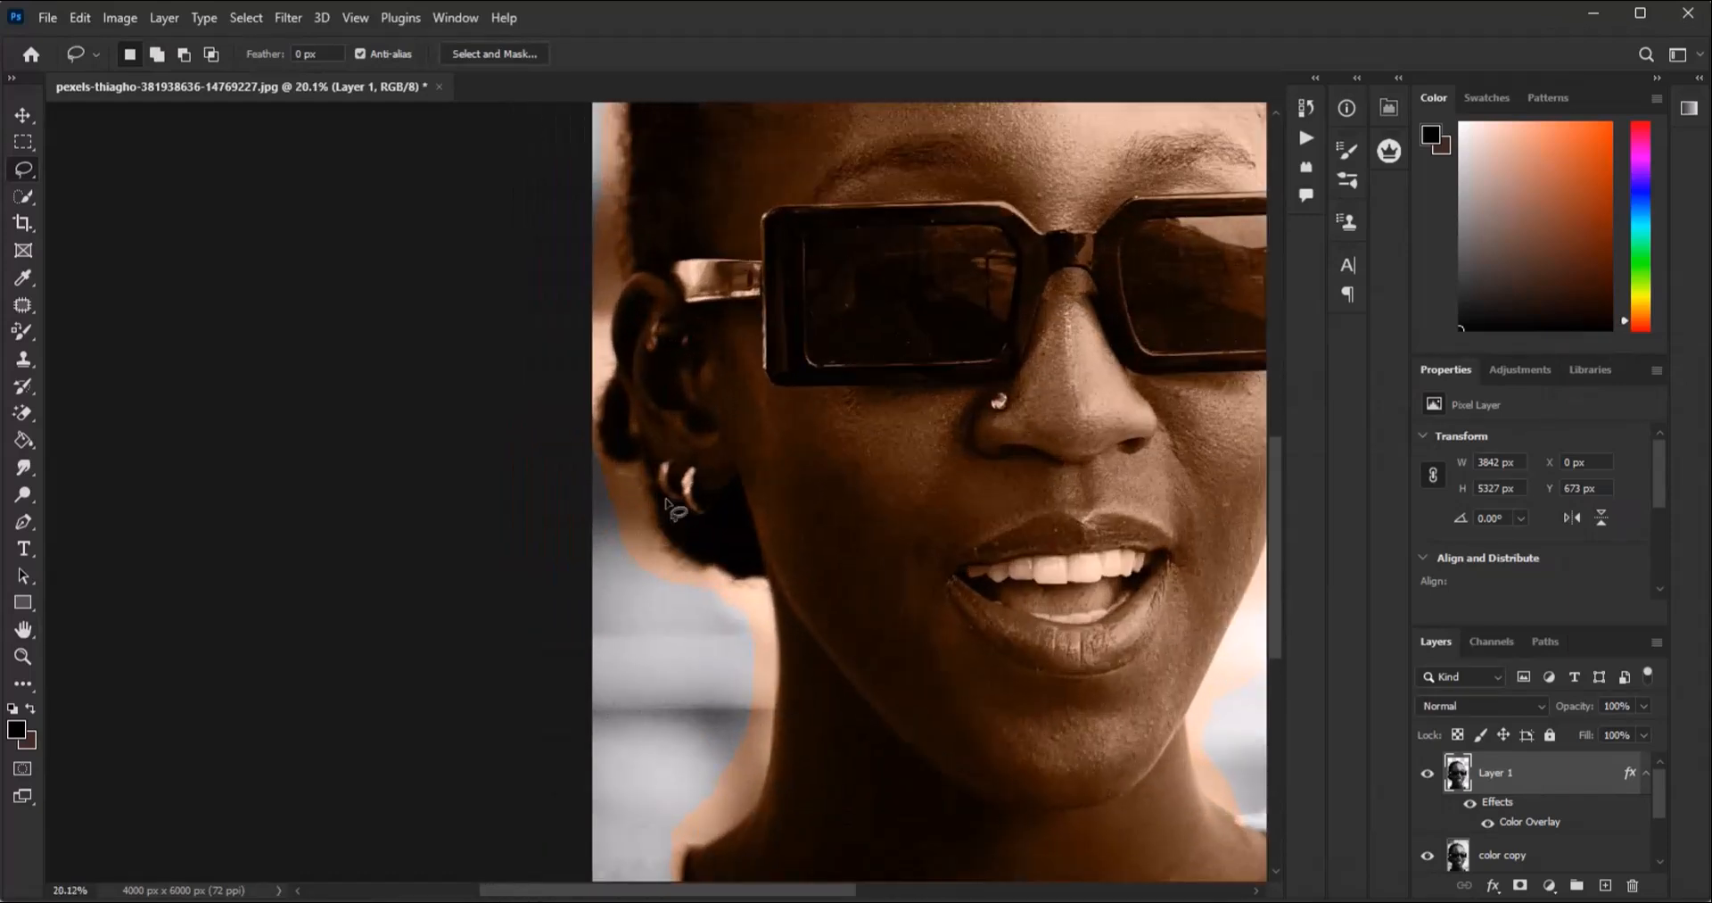
{"action": "scroll", "coordinate": [662, 511], "scroll_direction": "down", "scroll_amount": 4}
{"action": "scroll", "coordinate": [766, 617], "scroll_direction": "up", "scroll_amount": 1}
{"action": "left_click", "coordinate": [20, 416]}
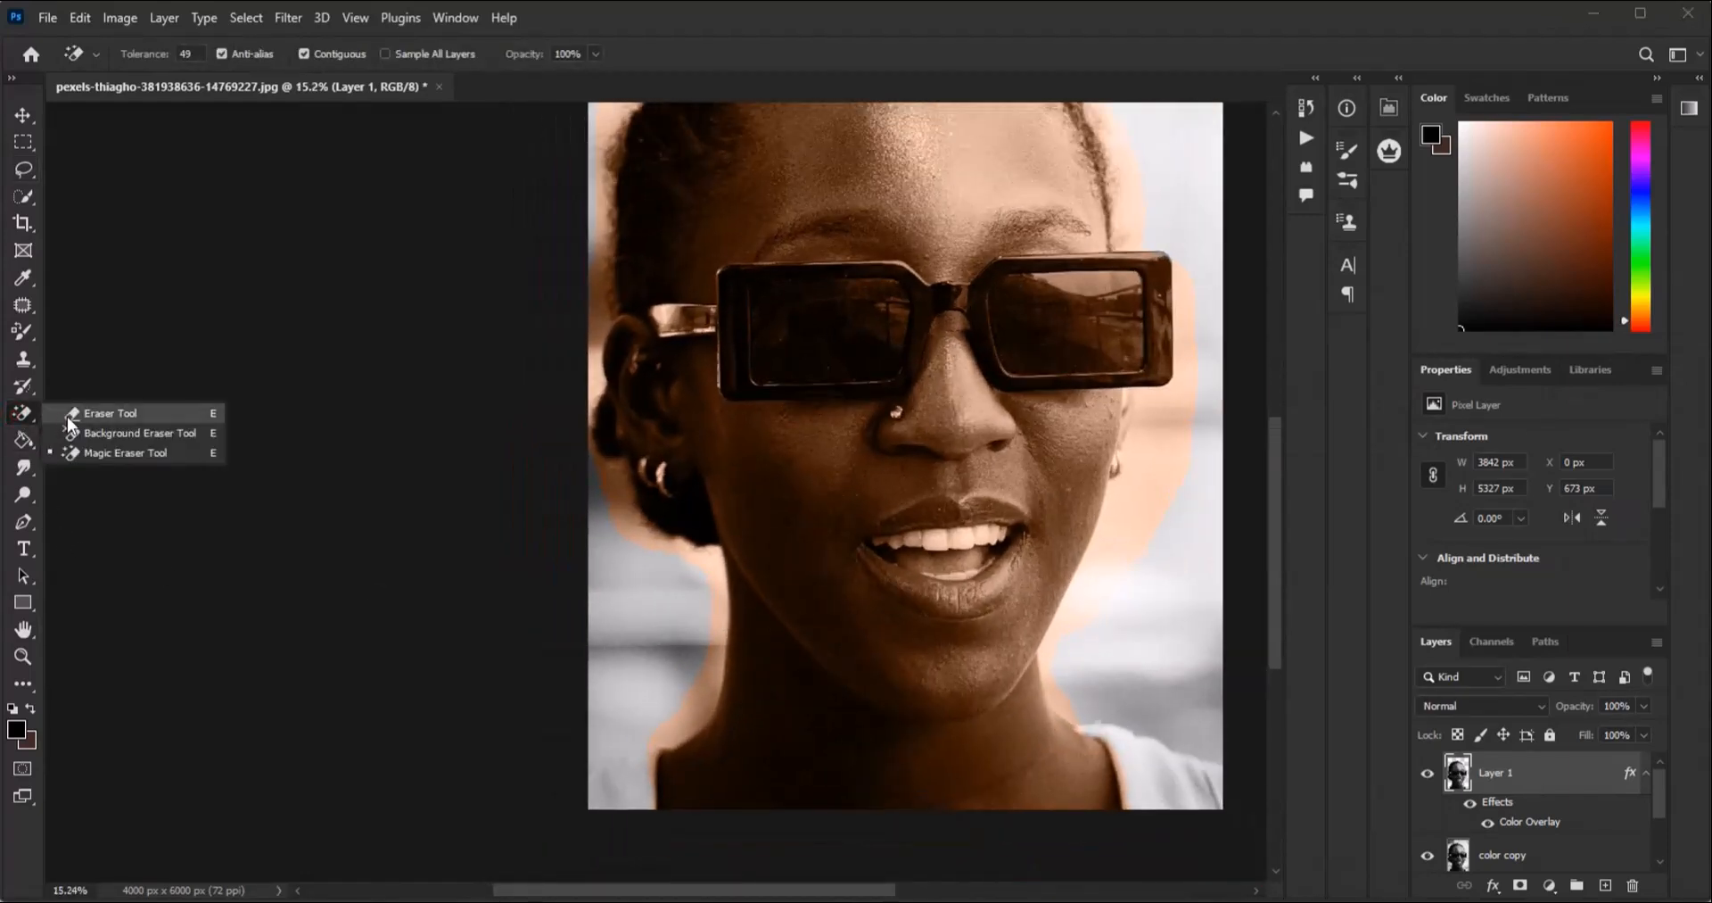
{"action": "left_click", "coordinate": [88, 410]}
{"action": "scroll", "coordinate": [614, 500], "scroll_direction": "up", "scroll_amount": 2}
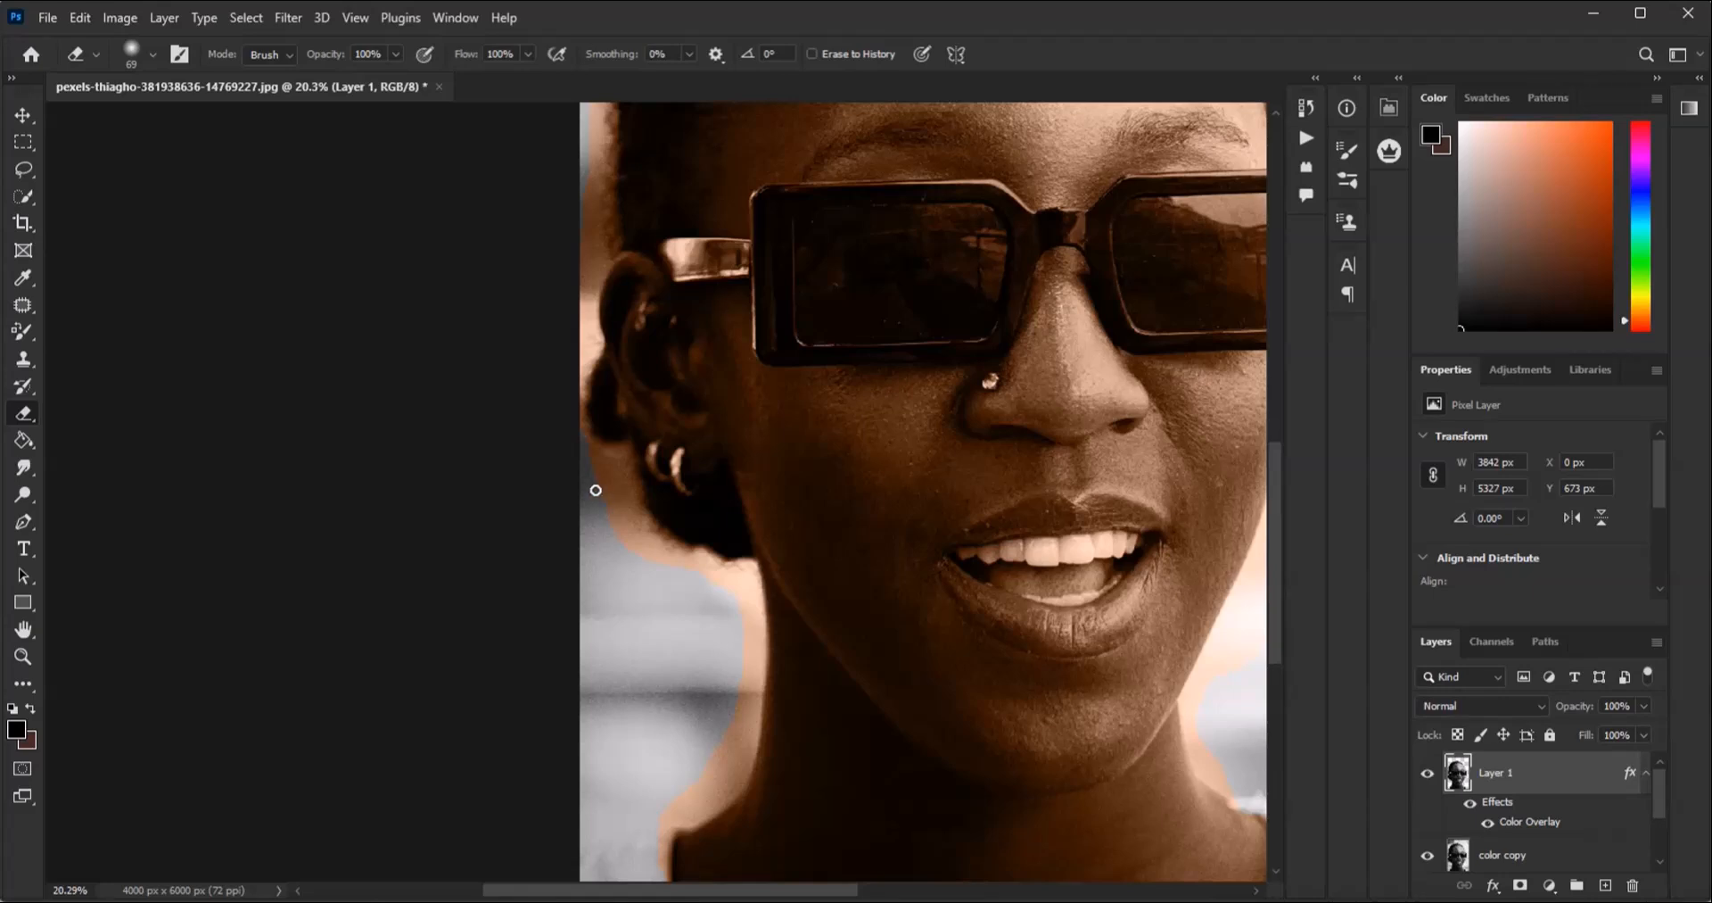
{"action": "left_click", "coordinate": [154, 55]}
{"action": "left_click_drag", "start_coordinate": [200, 118], "coordinate": [219, 119]}
{"action": "mouse_move", "coordinate": [573, 346]}
{"action": "left_mouse_down"}
{"action": "mouse_move", "coordinate": [575, 402]}
{"action": "mouse_move", "coordinate": [647, 555]}
{"action": "left_mouse_up"}
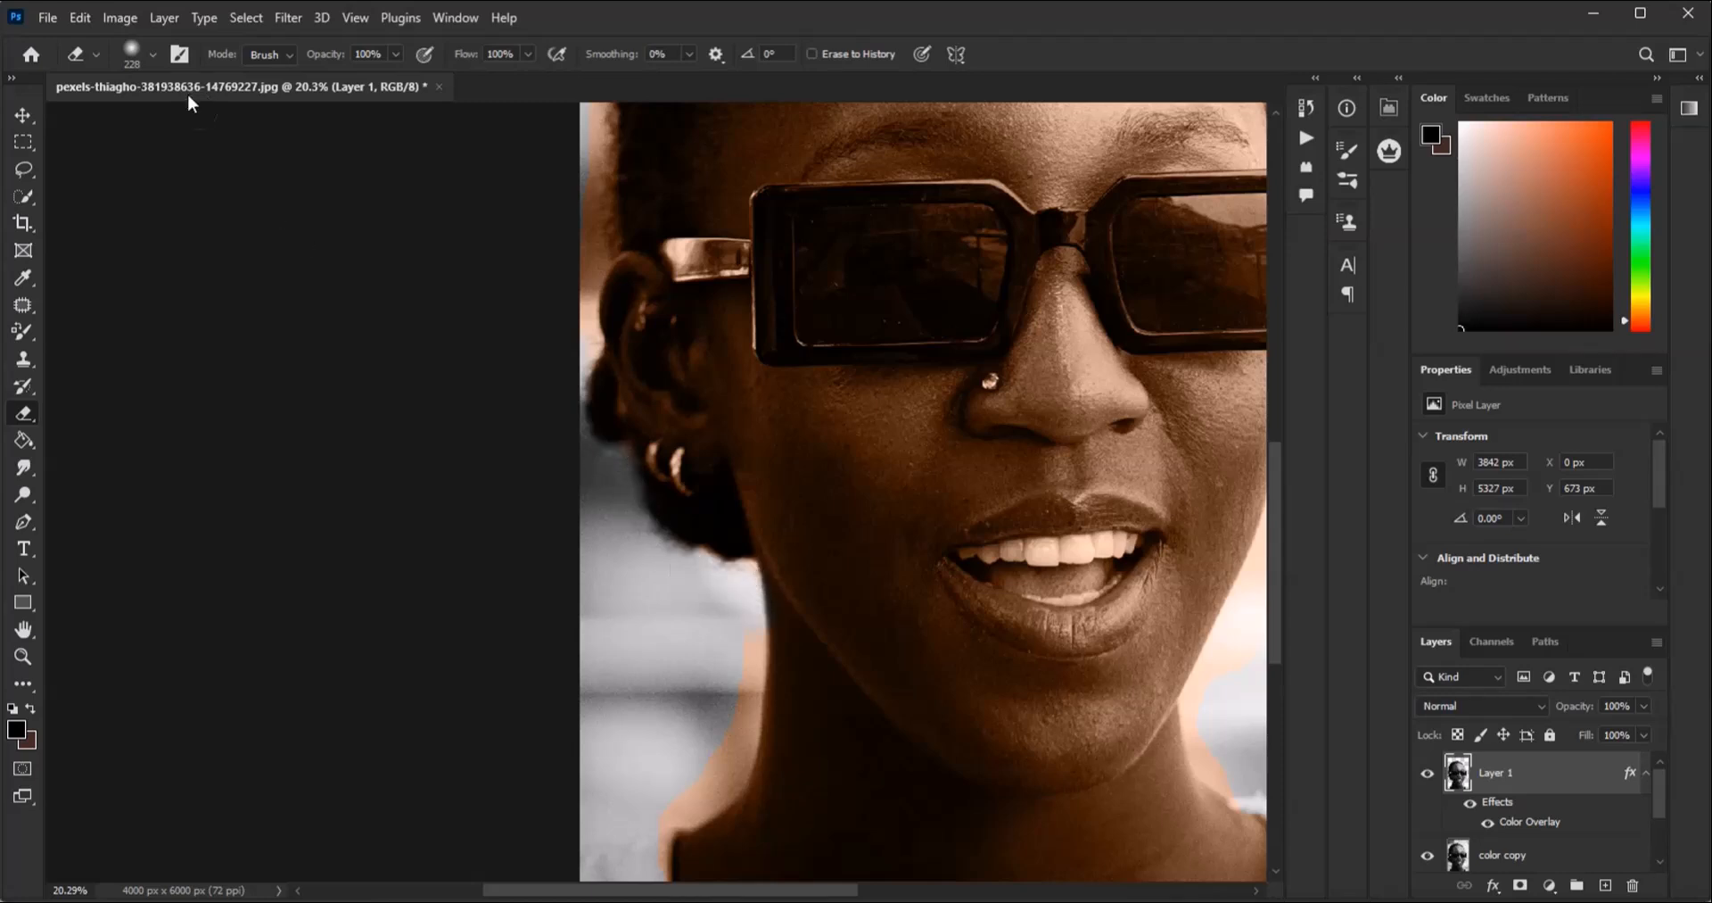
Step: Undo the last eraser stroke and erase the colour spill from beside the neck up to the ear
{"action": "left_click", "coordinate": [79, 17]}
{"action": "left_click", "coordinate": [95, 43]}
{"action": "mouse_move", "coordinate": [694, 583]}
{"action": "left_mouse_down"}
{"action": "mouse_move", "coordinate": [745, 582]}
{"action": "mouse_move", "coordinate": [740, 741]}
{"action": "mouse_move", "coordinate": [651, 854]}
{"action": "mouse_move", "coordinate": [640, 840]}
{"action": "mouse_move", "coordinate": [699, 760]}
{"action": "mouse_move", "coordinate": [729, 591]}
{"action": "mouse_move", "coordinate": [633, 526]}
{"action": "mouse_move", "coordinate": [617, 477]}
{"action": "left_mouse_up"}
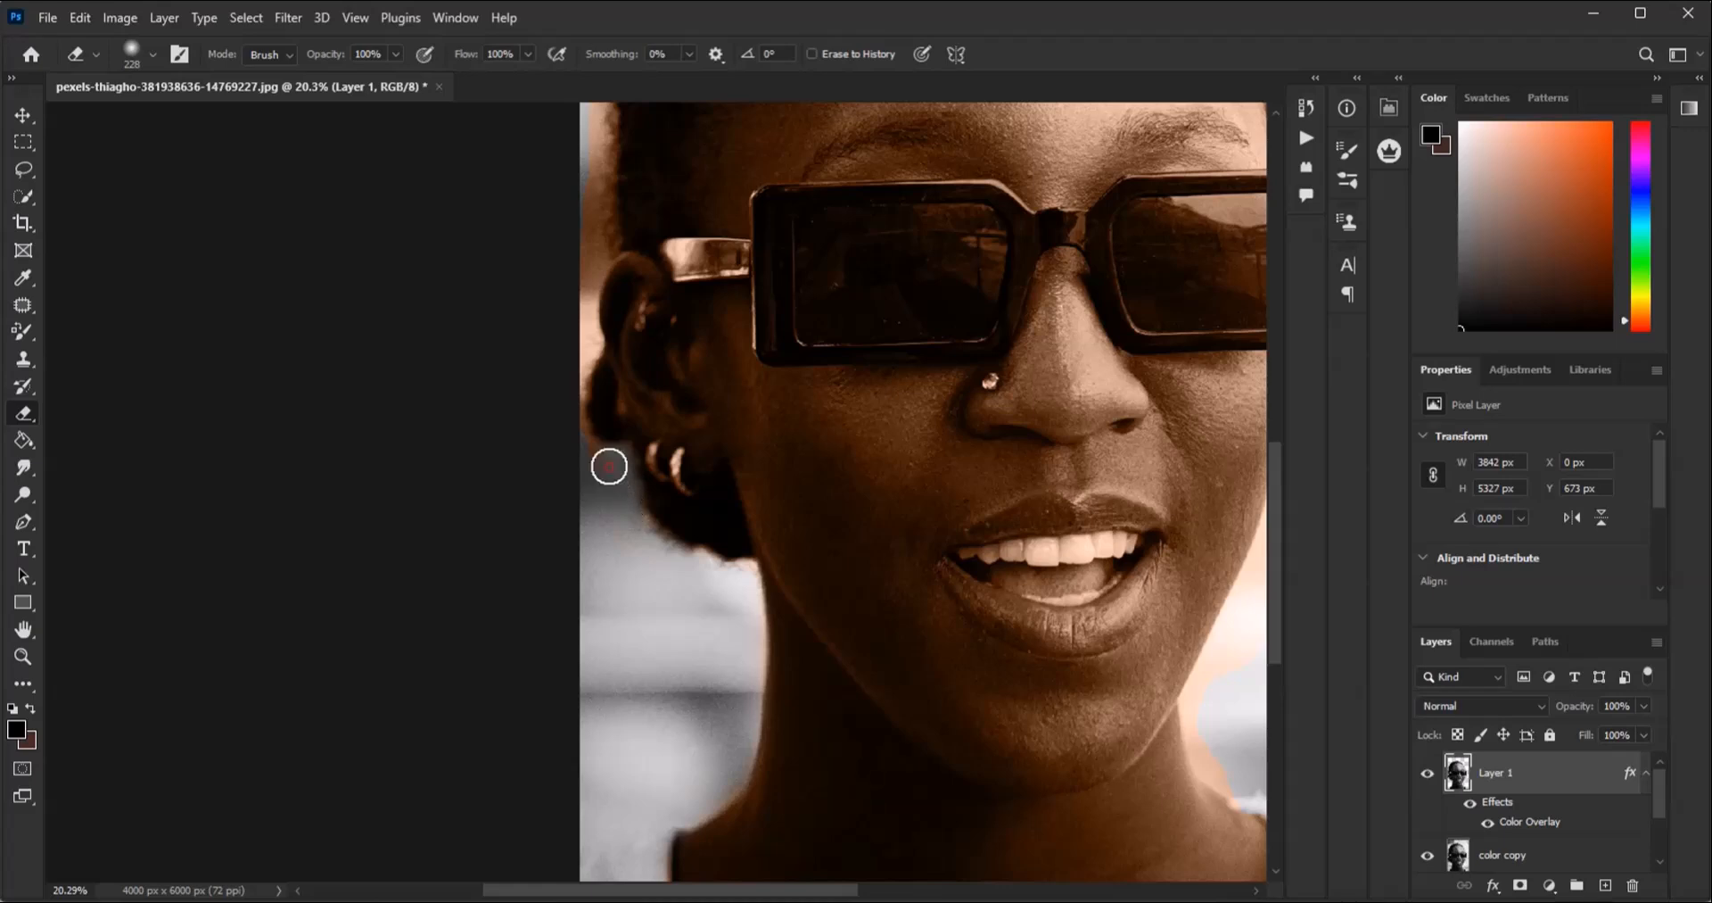
Step: Erase the colour spill around the hair, from the left side over the top of the head and down its right side
{"action": "scroll", "coordinate": [604, 501], "scroll_direction": "down", "scroll_amount": 5}
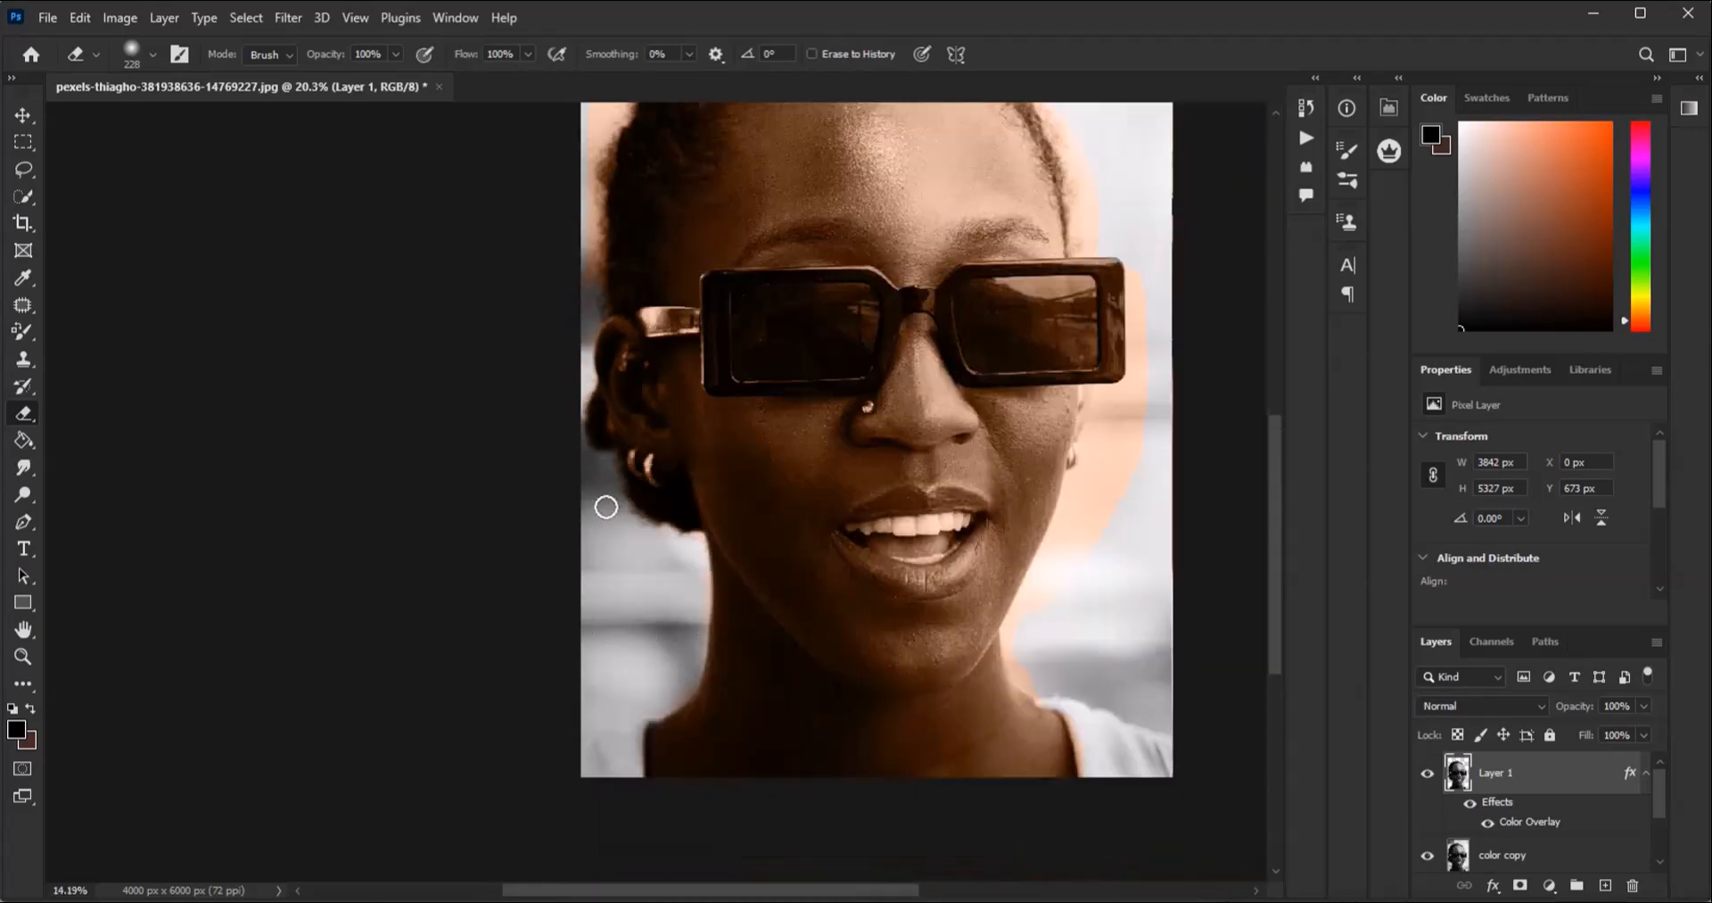
{"action": "scroll", "coordinate": [644, 234], "scroll_direction": "up", "scroll_amount": 3}
{"action": "left_click_drag", "start_coordinate": [593, 291], "coordinate": [539, 390]}
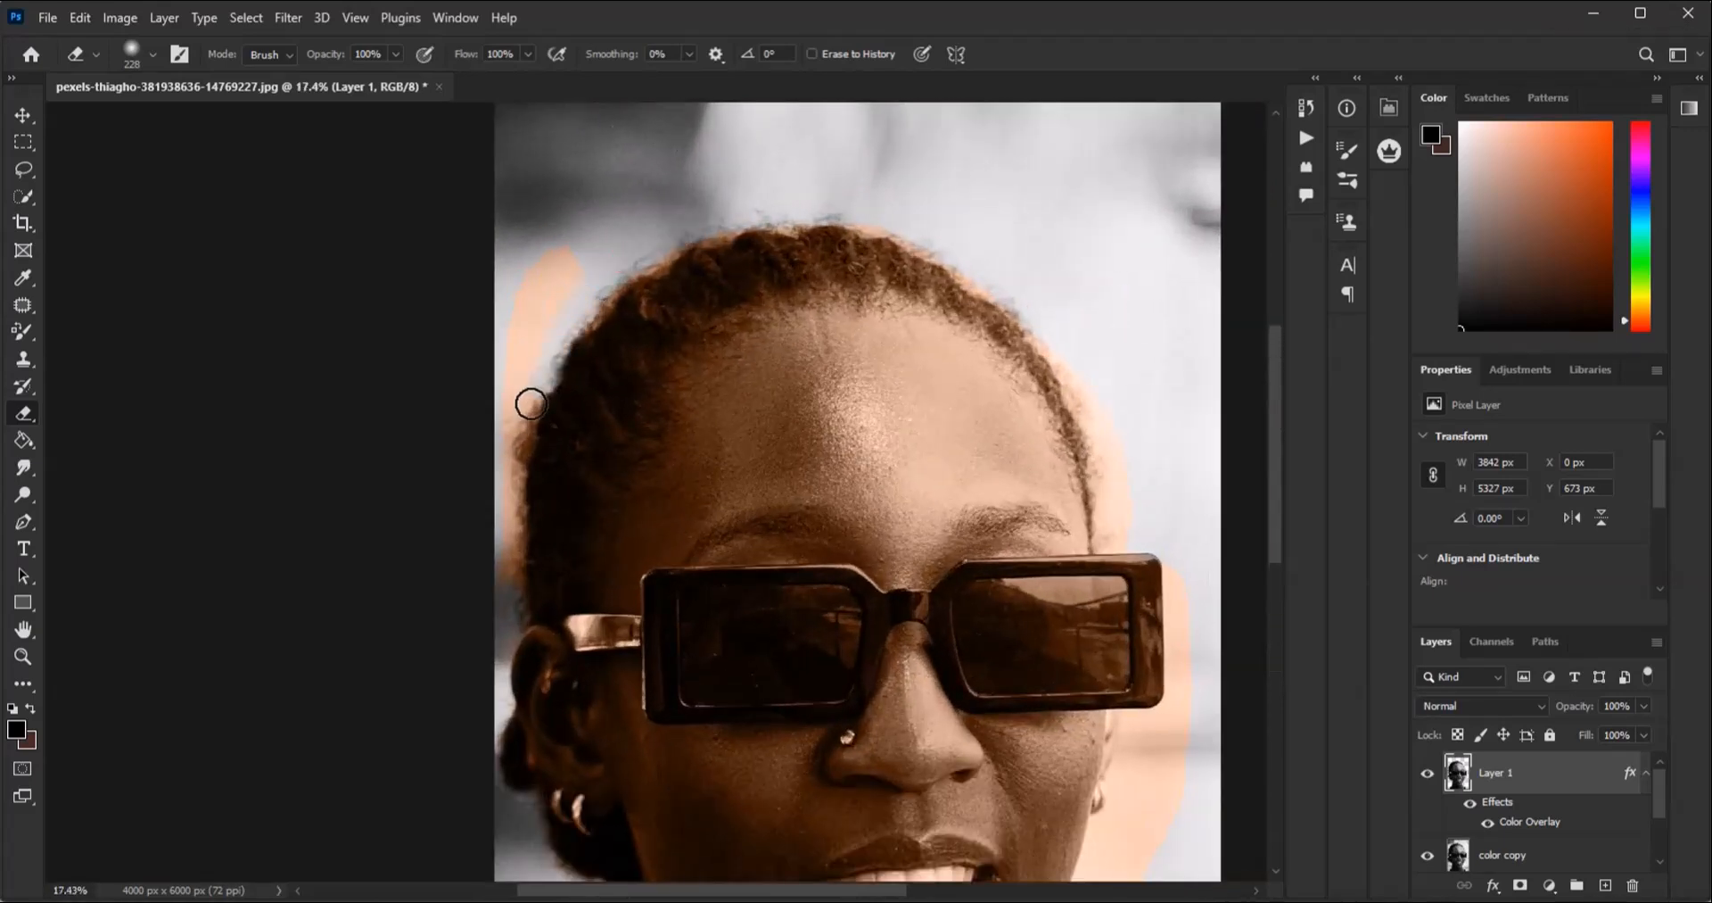
{"action": "mouse_move", "coordinate": [504, 595]}
{"action": "left_mouse_down"}
{"action": "mouse_move", "coordinate": [554, 306]}
{"action": "mouse_move", "coordinate": [622, 284]}
{"action": "left_mouse_up"}
{"action": "scroll", "coordinate": [612, 276], "scroll_direction": "up", "scroll_amount": 1}
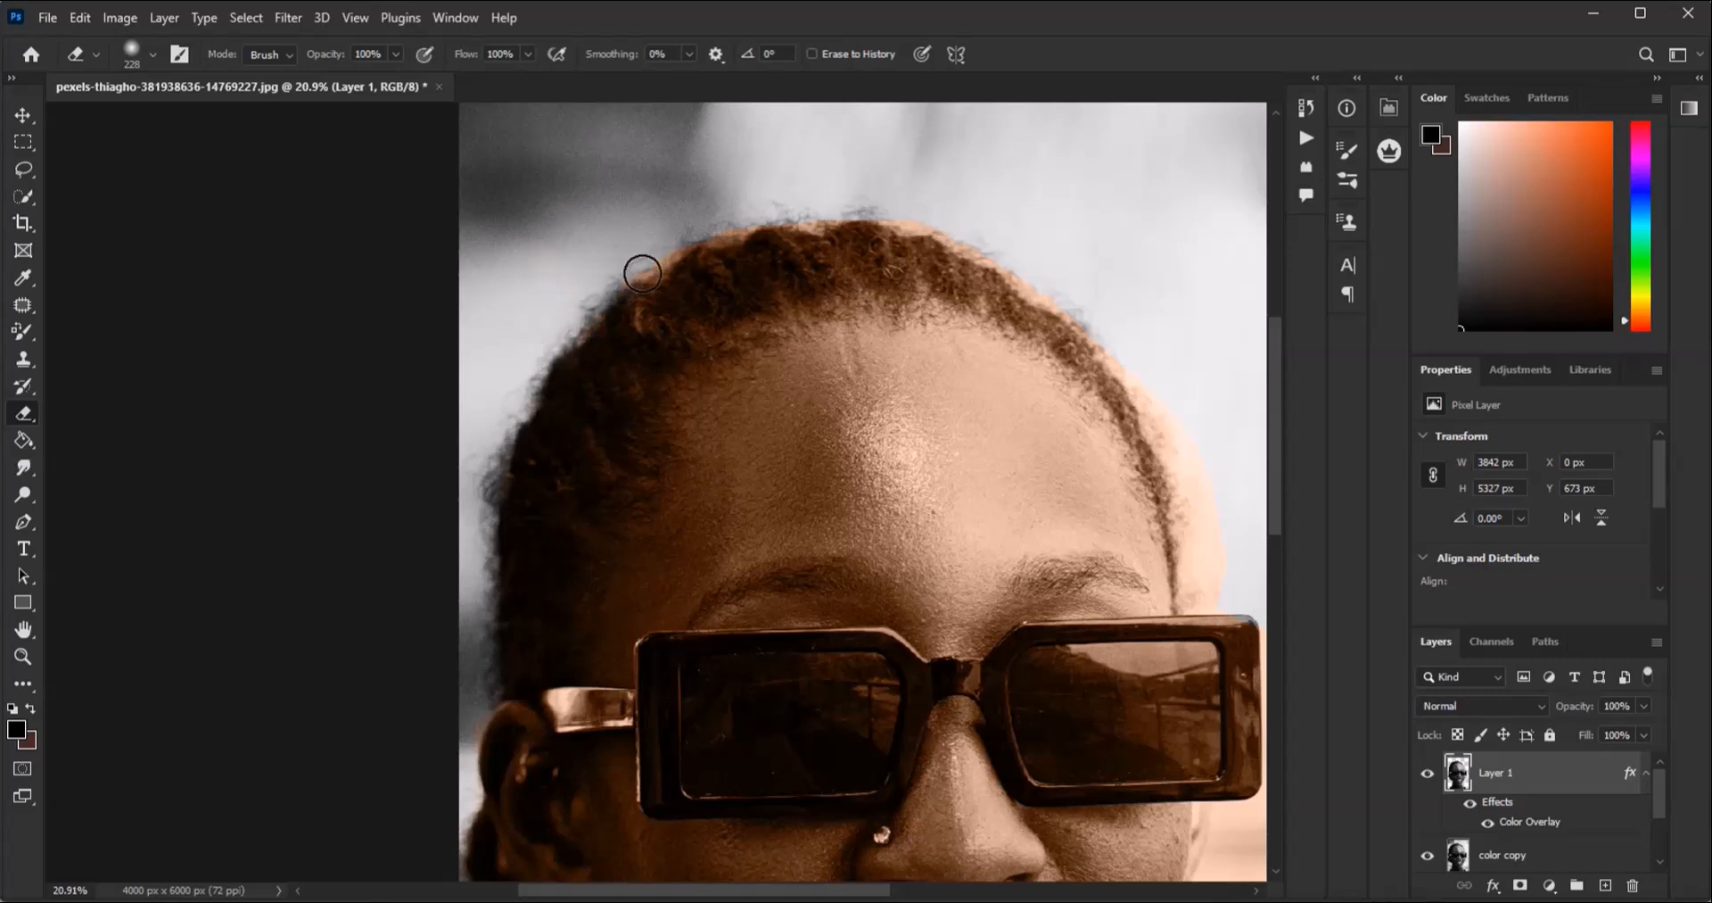
{"action": "mouse_move", "coordinate": [889, 216]}
{"action": "left_mouse_down"}
{"action": "mouse_move", "coordinate": [944, 219]}
{"action": "mouse_move", "coordinate": [1105, 330]}
{"action": "mouse_move", "coordinate": [1164, 418]}
{"action": "mouse_move", "coordinate": [1102, 351]}
{"action": "mouse_move", "coordinate": [951, 283]}
{"action": "mouse_move", "coordinate": [1133, 379]}
{"action": "mouse_move", "coordinate": [1187, 494]}
{"action": "mouse_move", "coordinate": [1200, 593]}
{"action": "mouse_move", "coordinate": [1186, 549]}
{"action": "left_mouse_up"}
Step: Erase the remaining colour spill on the background along the right side of the face, sunglasses and neck
{"action": "scroll", "coordinate": [1017, 481], "scroll_direction": "down", "scroll_amount": 3}
{"action": "scroll", "coordinate": [1032, 792], "scroll_direction": "up", "scroll_amount": 3}
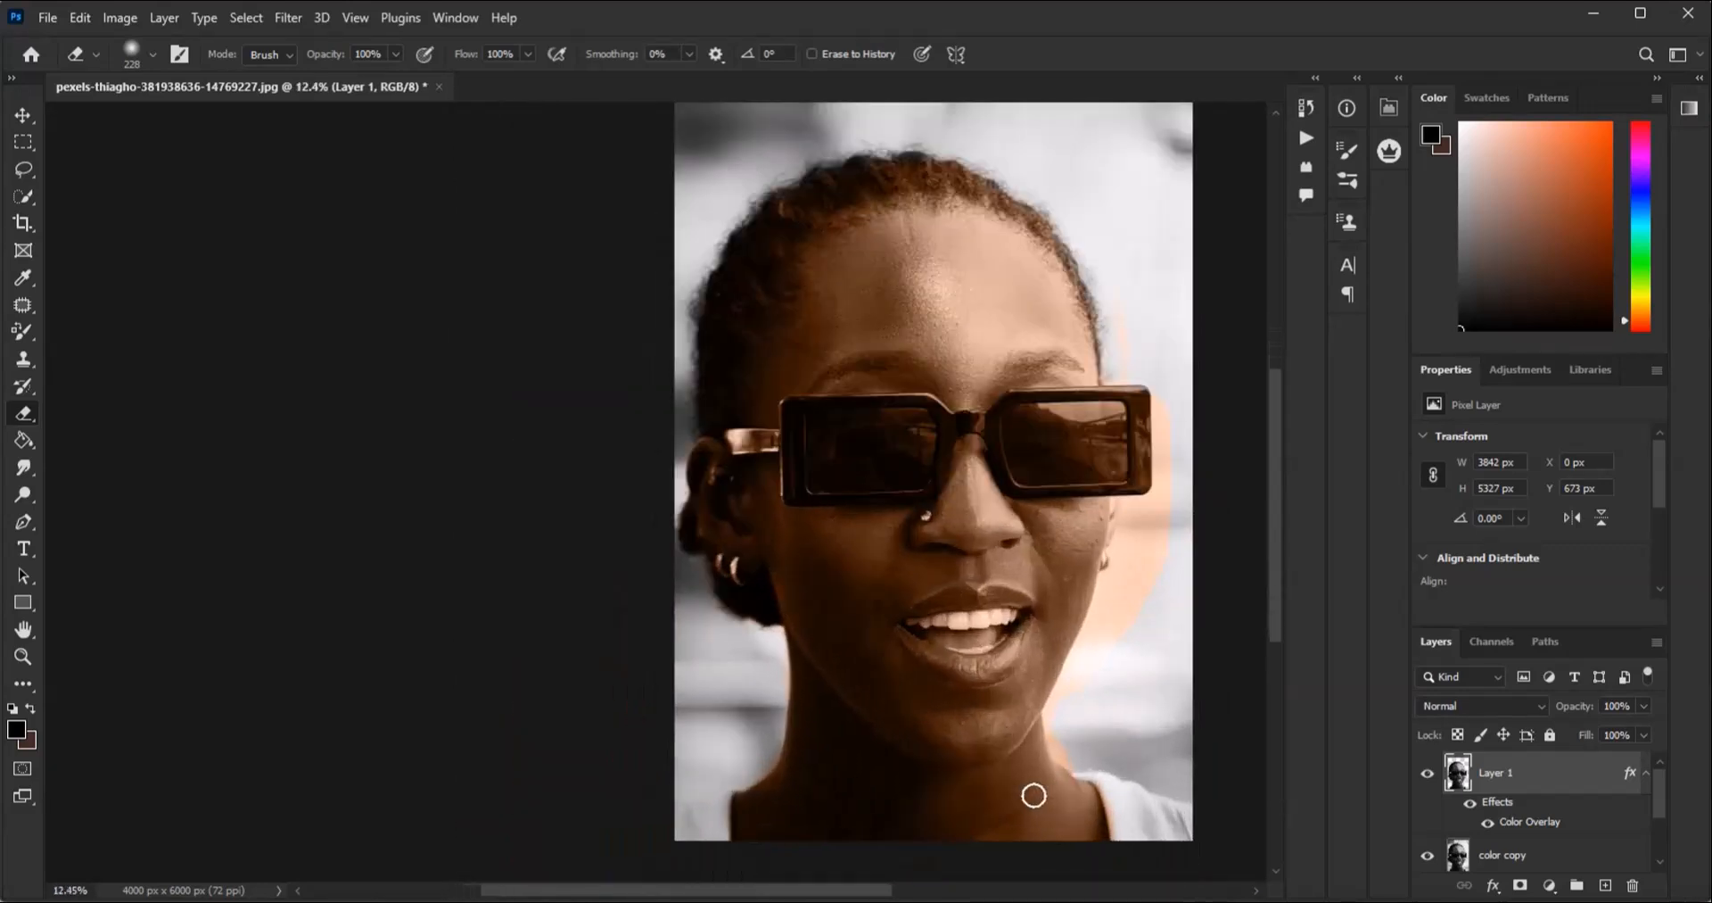
{"action": "mouse_move", "coordinate": [1185, 214]}
{"action": "left_mouse_down"}
{"action": "mouse_move", "coordinate": [1181, 395]}
{"action": "mouse_move", "coordinate": [1133, 405]}
{"action": "mouse_move", "coordinate": [1111, 533]}
{"action": "mouse_move", "coordinate": [1207, 376]}
{"action": "mouse_move", "coordinate": [1128, 543]}
{"action": "mouse_move", "coordinate": [1152, 590]}
{"action": "mouse_move", "coordinate": [1145, 571]}
{"action": "mouse_move", "coordinate": [1102, 578]}
{"action": "mouse_move", "coordinate": [1104, 562]}
{"action": "mouse_move", "coordinate": [1024, 736]}
{"action": "left_mouse_up"}
{"action": "left_click", "coordinate": [1135, 581]}
{"action": "scroll", "coordinate": [1082, 421], "scroll_direction": "up", "scroll_amount": 2}
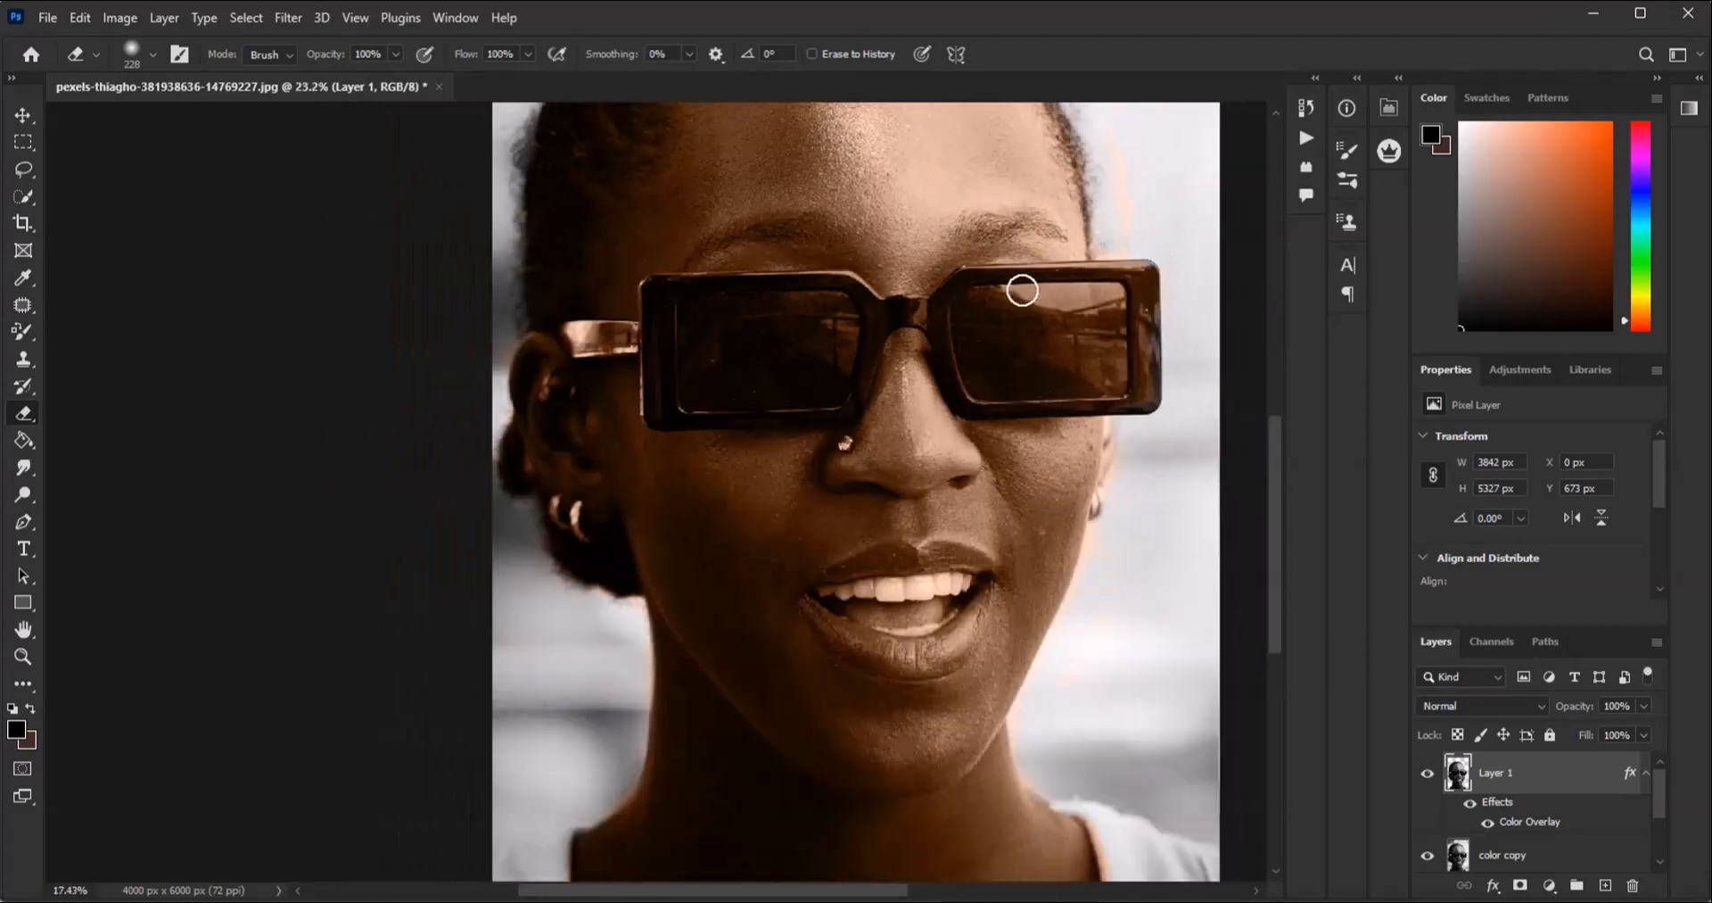
{"action": "scroll", "coordinate": [970, 304], "scroll_direction": "up", "scroll_amount": 1}
{"action": "mouse_move", "coordinate": [1117, 199]}
{"action": "left_mouse_down"}
{"action": "mouse_move", "coordinate": [1120, 251]}
{"action": "mouse_move", "coordinate": [1123, 123]}
{"action": "mouse_move", "coordinate": [1113, 302]}
{"action": "left_mouse_up"}
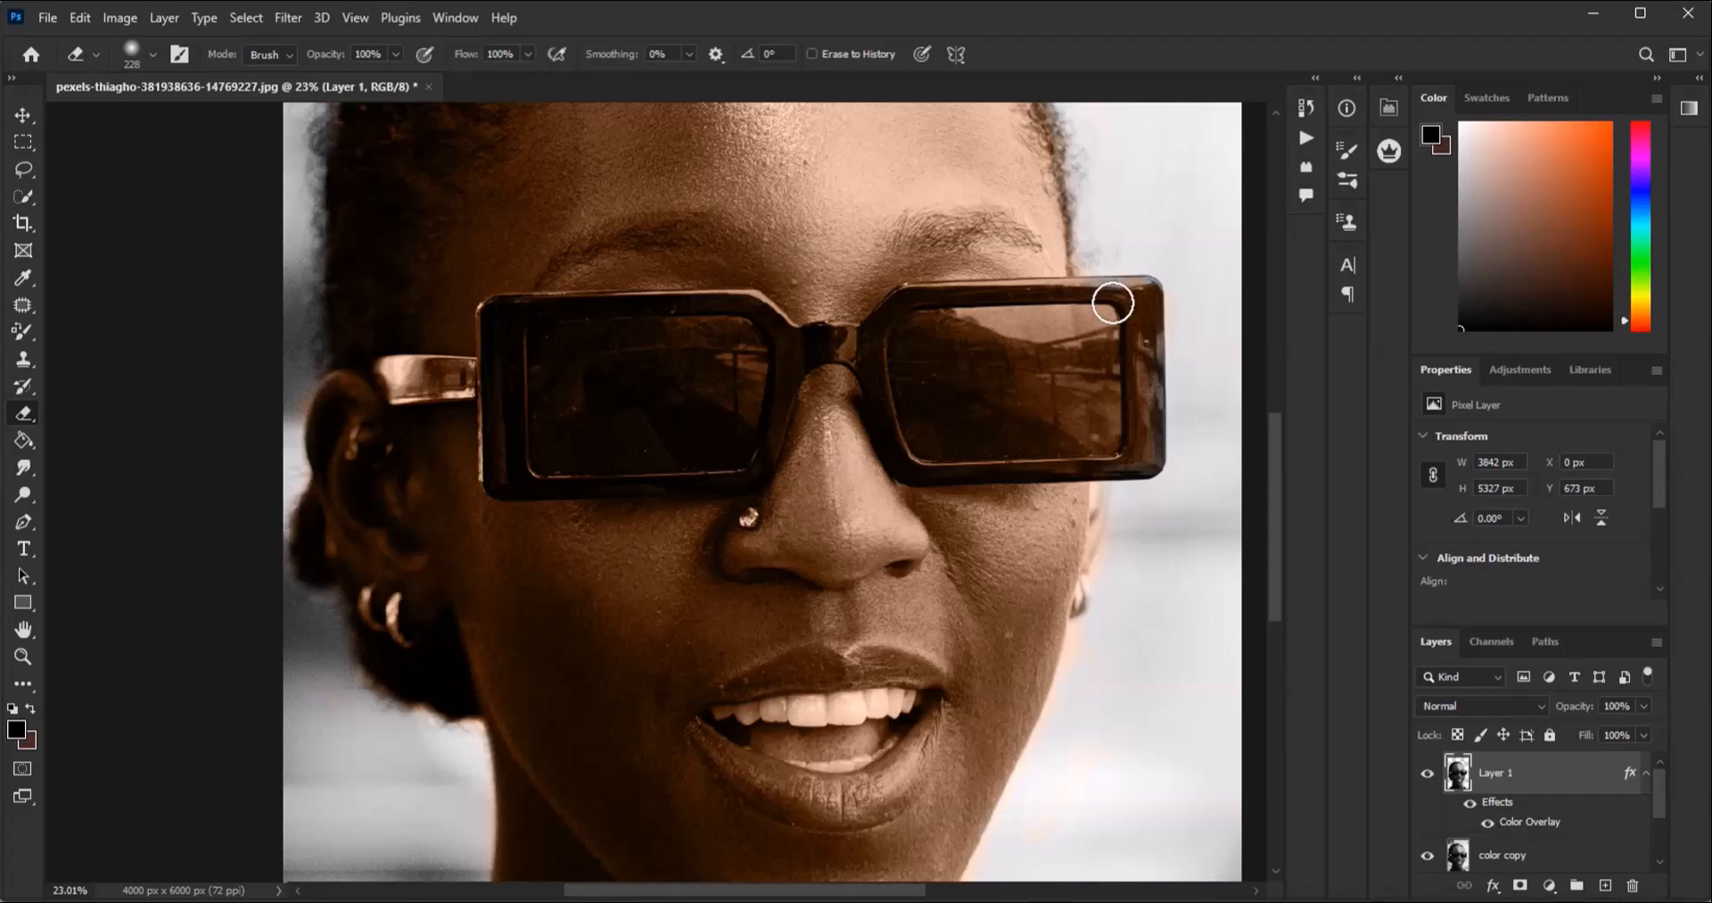
Step: Enlarge the eraser to 500 and erase the brown tint from both sunglass lenses
{"action": "key", "text": "bracketright"}
{"action": "key", "text": "bracketright"}
{"action": "key", "text": "bracketright"}
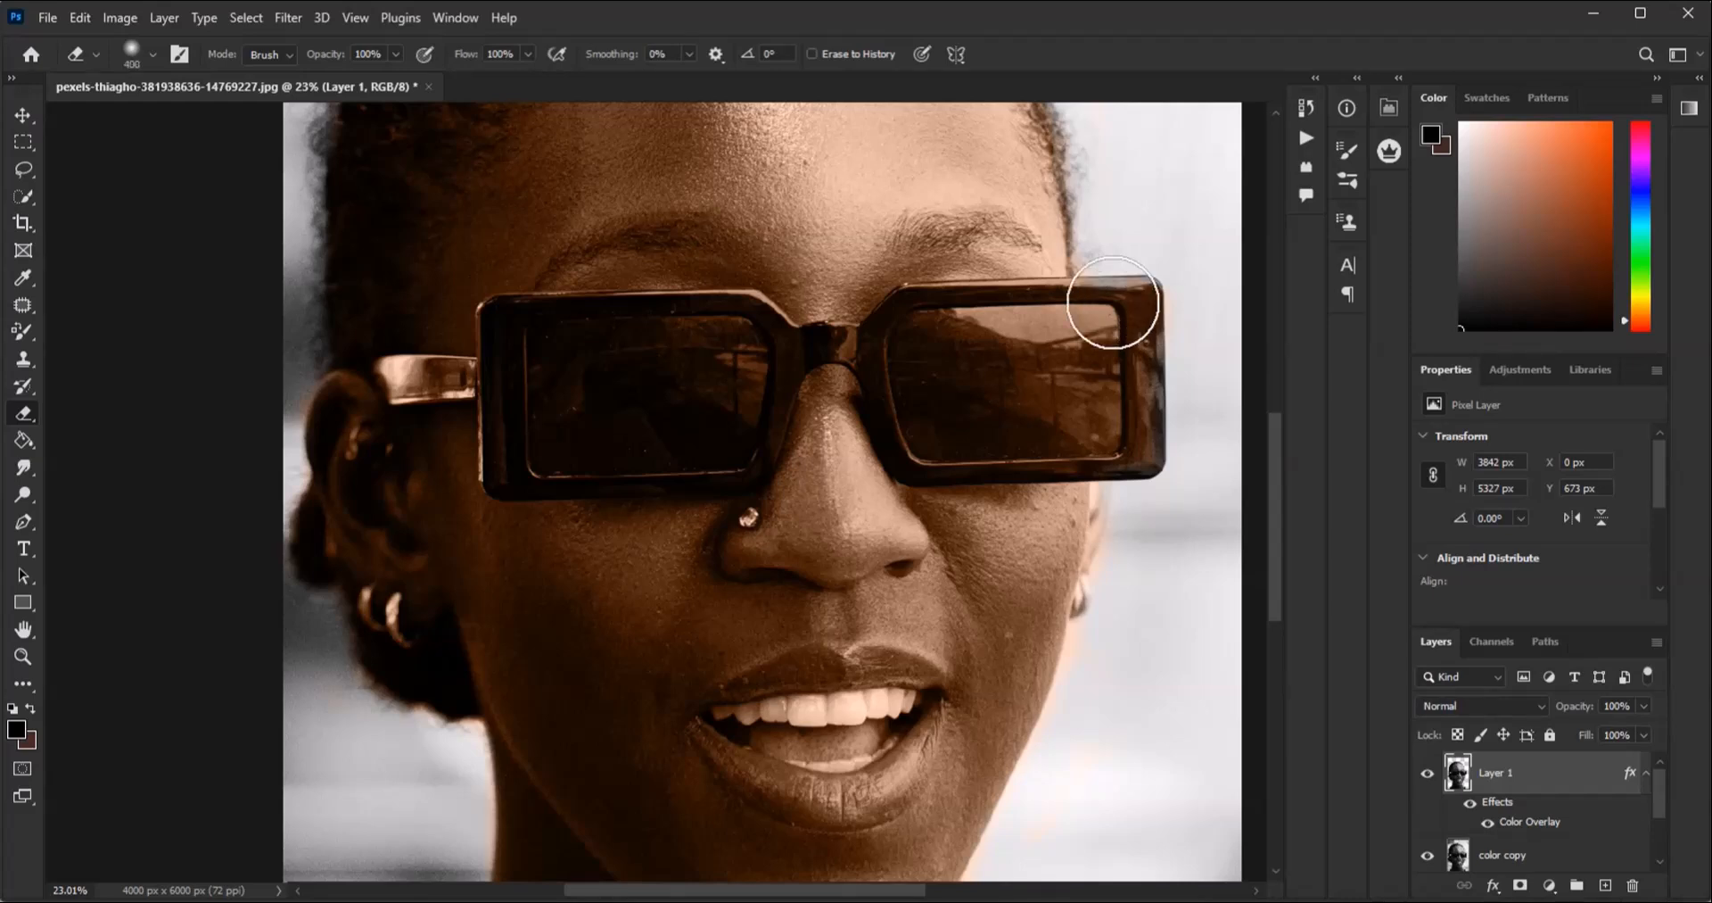
{"action": "left_click", "coordinate": [943, 358]}
{"action": "mouse_move", "coordinate": [943, 358]}
{"action": "left_mouse_down"}
{"action": "mouse_move", "coordinate": [1120, 337]}
{"action": "mouse_move", "coordinate": [1040, 421]}
{"action": "mouse_move", "coordinate": [982, 421]}
{"action": "mouse_move", "coordinate": [907, 368]}
{"action": "mouse_move", "coordinate": [1127, 322]}
{"action": "mouse_move", "coordinate": [1121, 381]}
{"action": "left_mouse_up"}
{"action": "mouse_move", "coordinate": [707, 381]}
{"action": "left_mouse_down"}
{"action": "mouse_move", "coordinate": [544, 376]}
{"action": "mouse_move", "coordinate": [687, 345]}
{"action": "mouse_move", "coordinate": [736, 356]}
{"action": "mouse_move", "coordinate": [677, 410]}
{"action": "mouse_move", "coordinate": [586, 412]}
{"action": "left_mouse_up"}
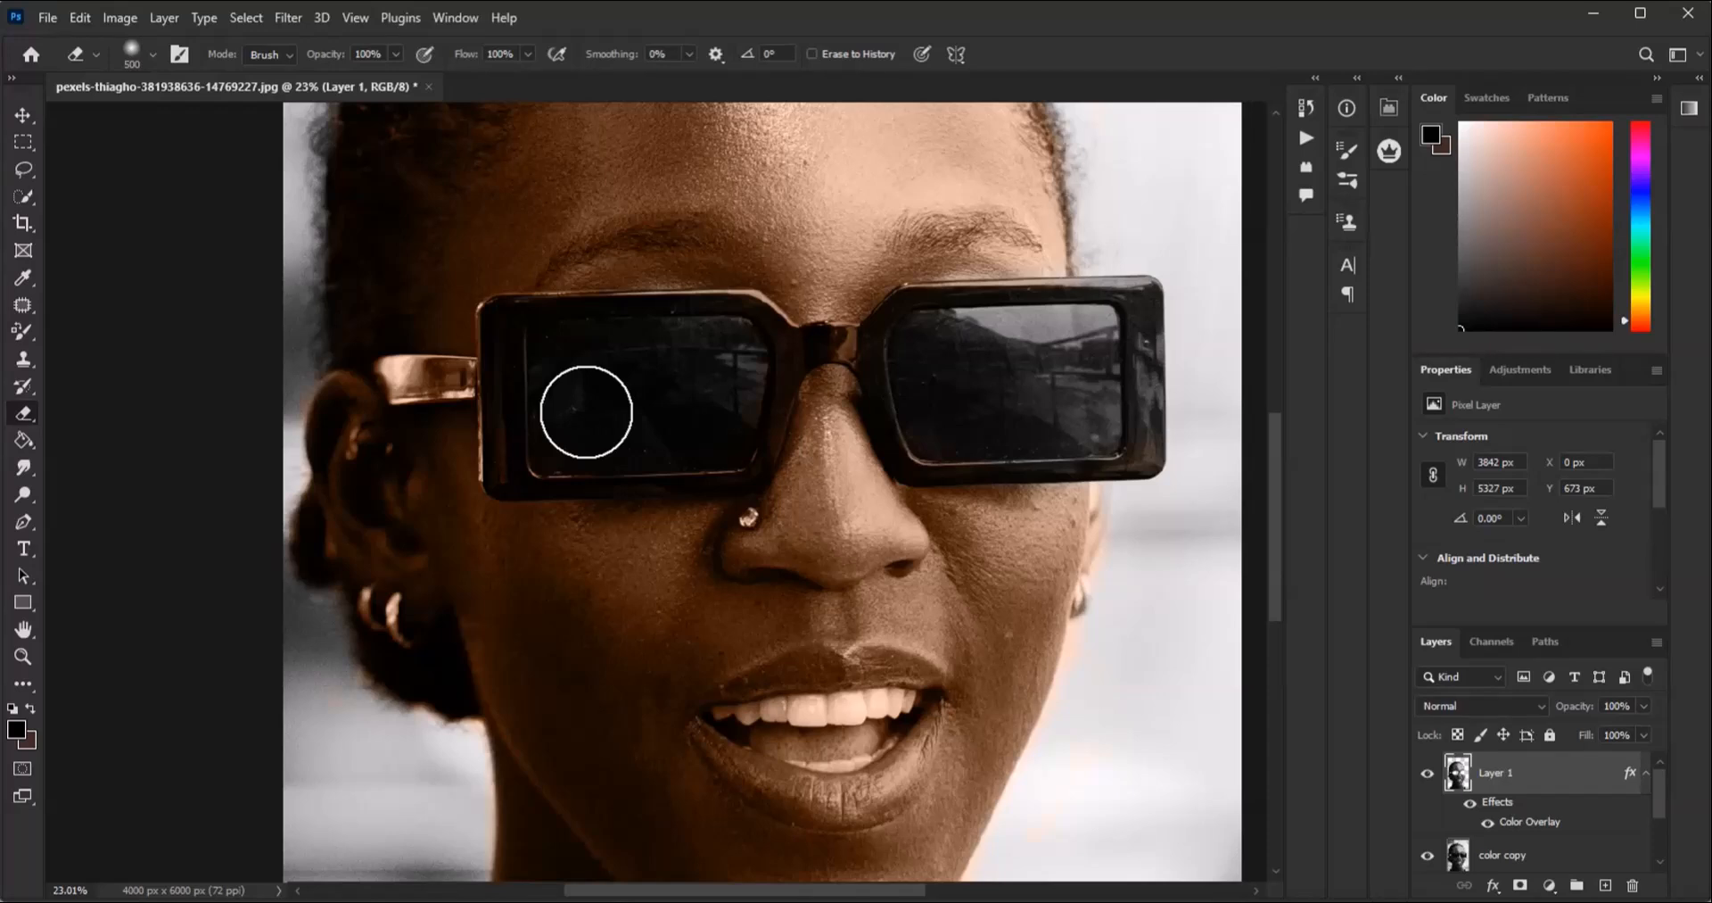
Step: Reduce the eraser to 200 and erase the brown tint from the metallic temple arm and the sunglasses frame
{"action": "key", "text": "bracketleft"}
{"action": "key", "text": "bracketleft"}
{"action": "key", "text": "bracketleft"}
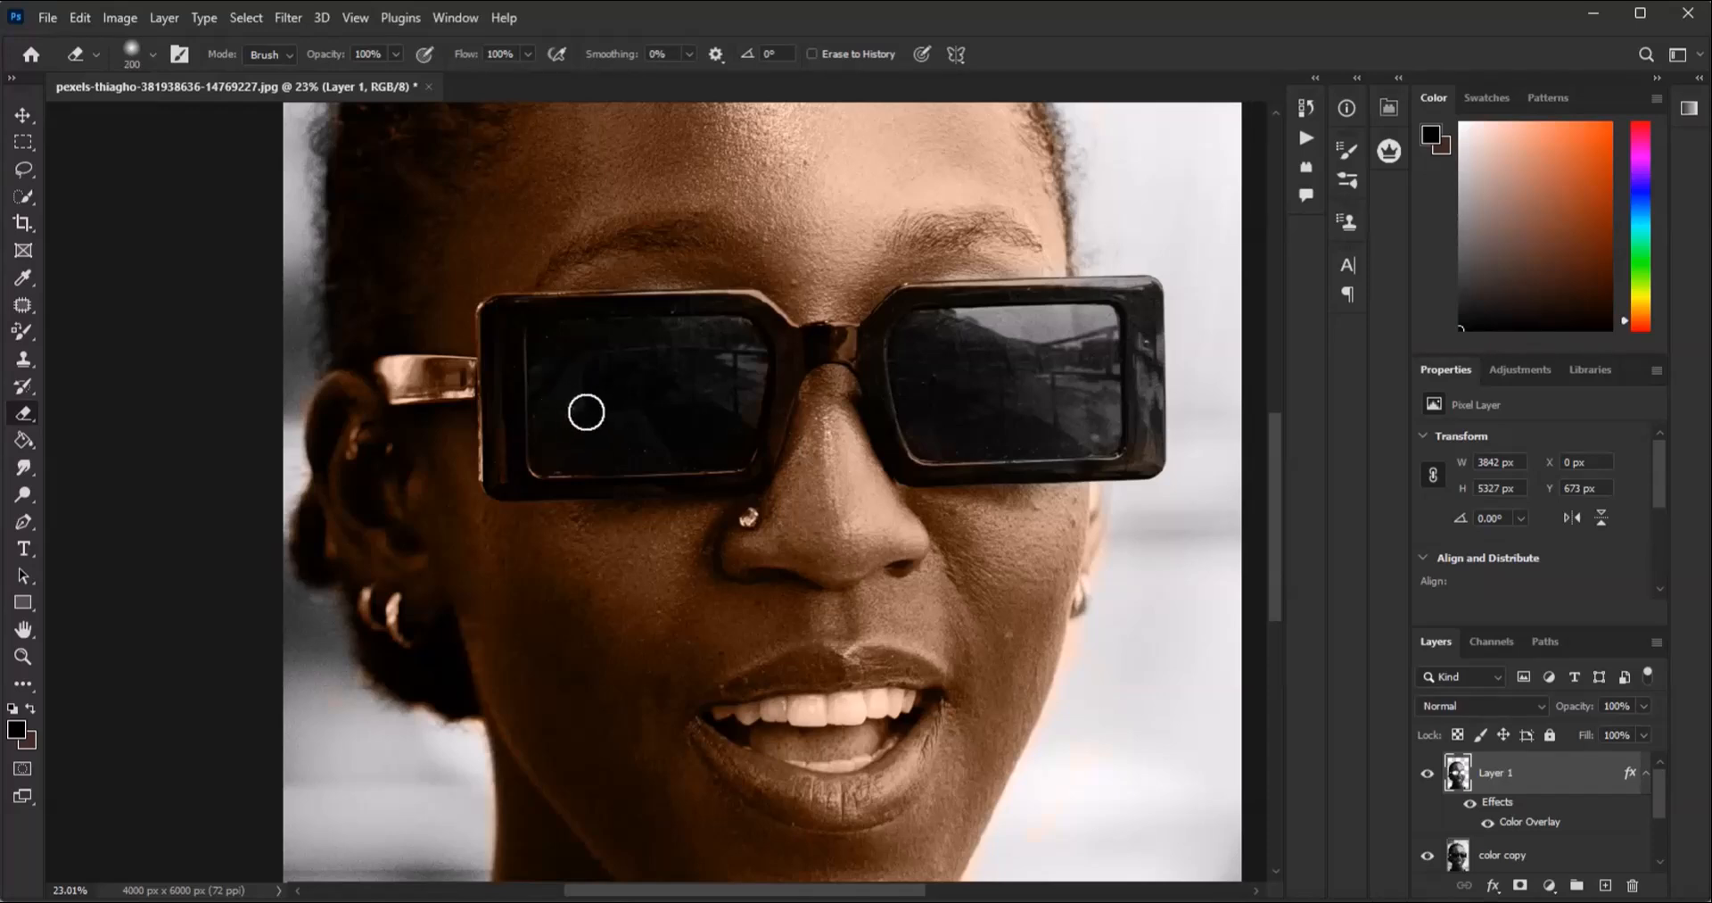
{"action": "scroll", "coordinate": [586, 412], "scroll_direction": "up", "scroll_amount": 3}
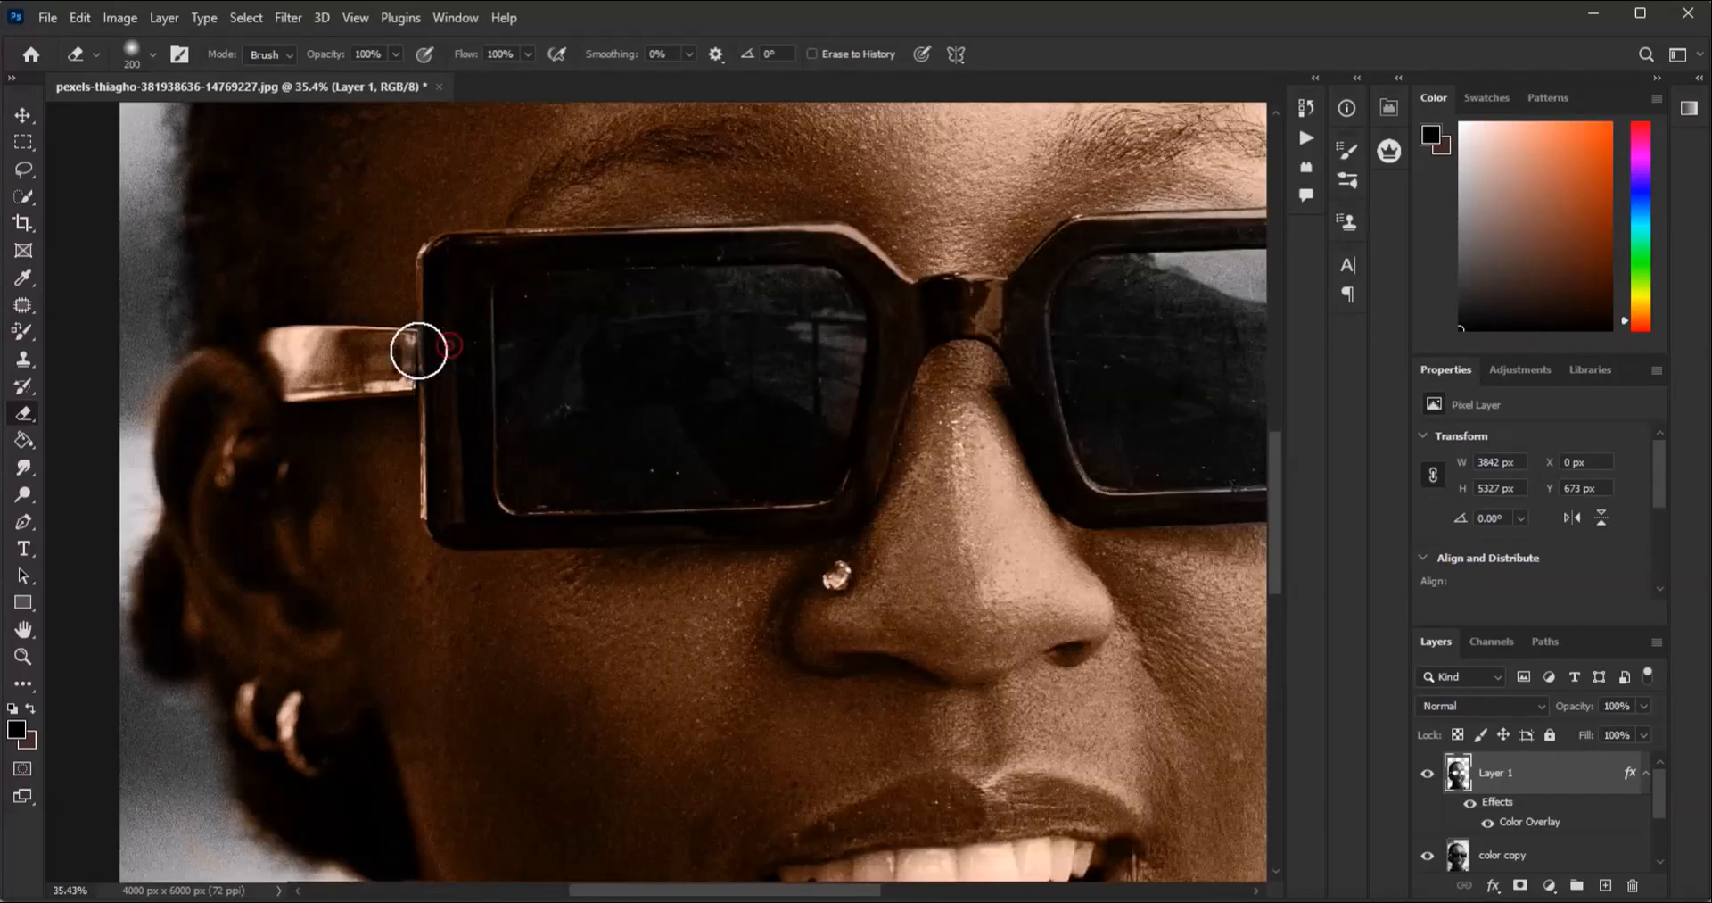
{"action": "mouse_move", "coordinate": [365, 347]}
{"action": "left_mouse_down"}
{"action": "mouse_move", "coordinate": [285, 355]}
{"action": "mouse_move", "coordinate": [306, 382]}
{"action": "mouse_move", "coordinate": [455, 371]}
{"action": "mouse_move", "coordinate": [450, 303]}
{"action": "mouse_move", "coordinate": [442, 418]}
{"action": "mouse_move", "coordinate": [468, 511]}
{"action": "mouse_move", "coordinate": [625, 492]}
{"action": "mouse_move", "coordinate": [518, 490]}
{"action": "mouse_move", "coordinate": [510, 425]}
{"action": "mouse_move", "coordinate": [544, 503]}
{"action": "mouse_move", "coordinate": [775, 501]}
{"action": "mouse_move", "coordinate": [843, 489]}
{"action": "mouse_move", "coordinate": [901, 322]}
{"action": "mouse_move", "coordinate": [817, 256]}
{"action": "mouse_move", "coordinate": [474, 257]}
{"action": "mouse_move", "coordinate": [442, 263]}
{"action": "mouse_move", "coordinate": [460, 326]}
{"action": "left_mouse_up"}
{"action": "scroll", "coordinate": [463, 328], "scroll_direction": "down", "scroll_amount": 1}
{"action": "scroll", "coordinate": [704, 317], "scroll_direction": "up", "scroll_amount": 1}
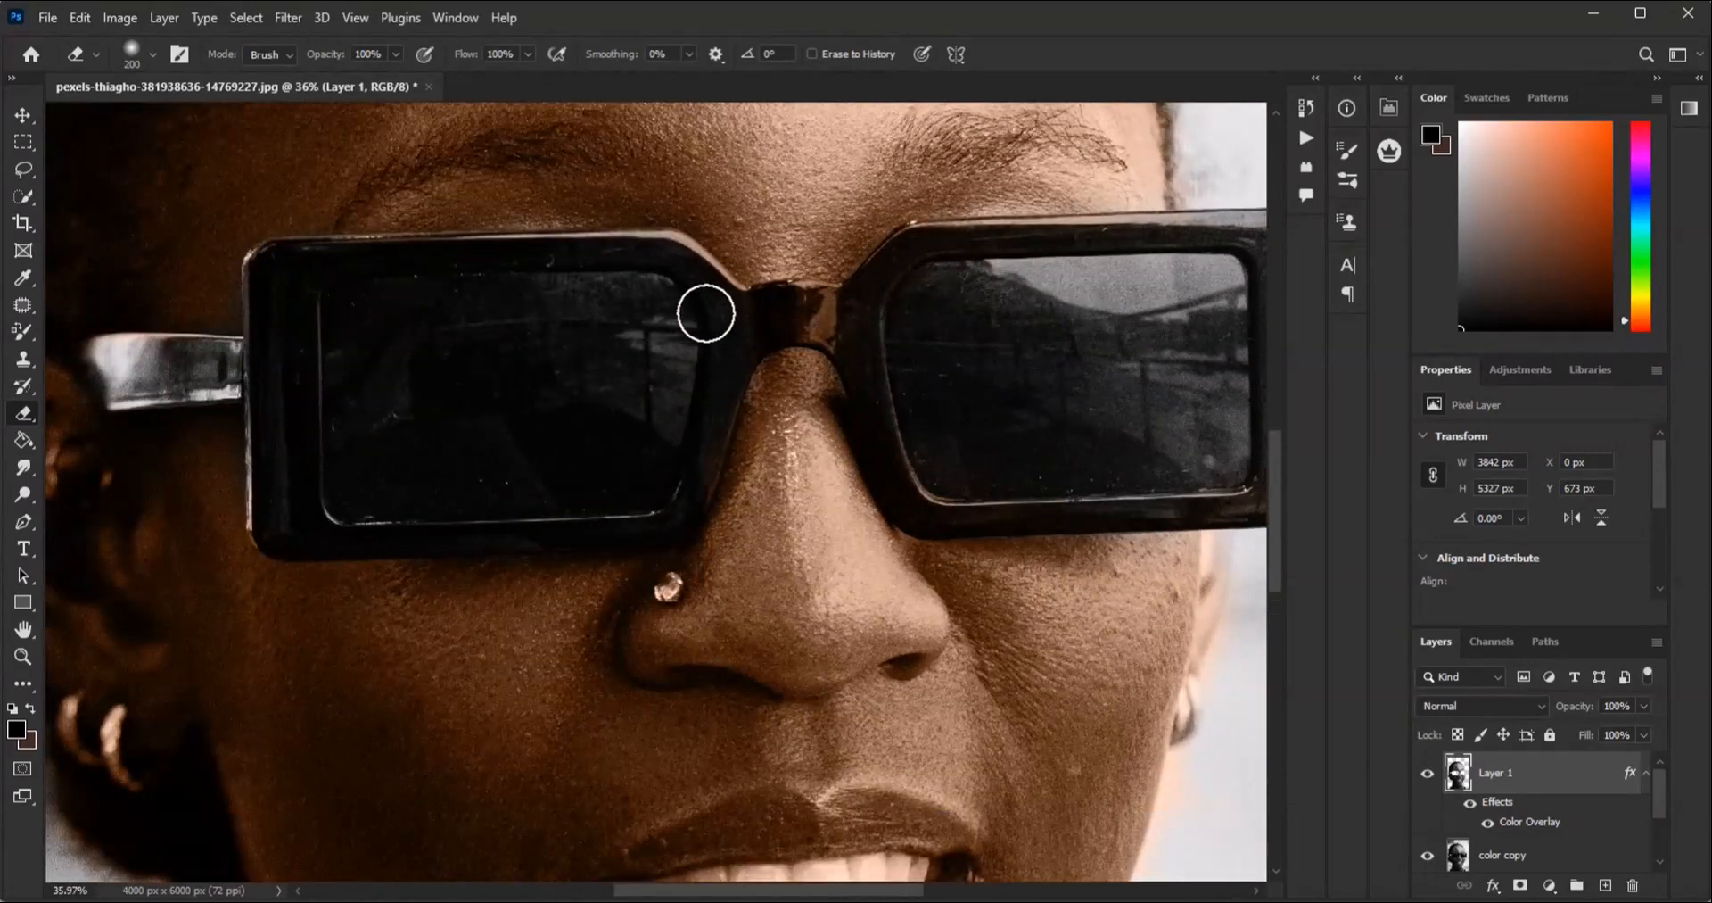
Step: Undo the last eraser stroke and erase the tint from the frame around the left lens and the nose bridge
{"action": "left_click", "coordinate": [81, 18]}
{"action": "left_click", "coordinate": [116, 45]}
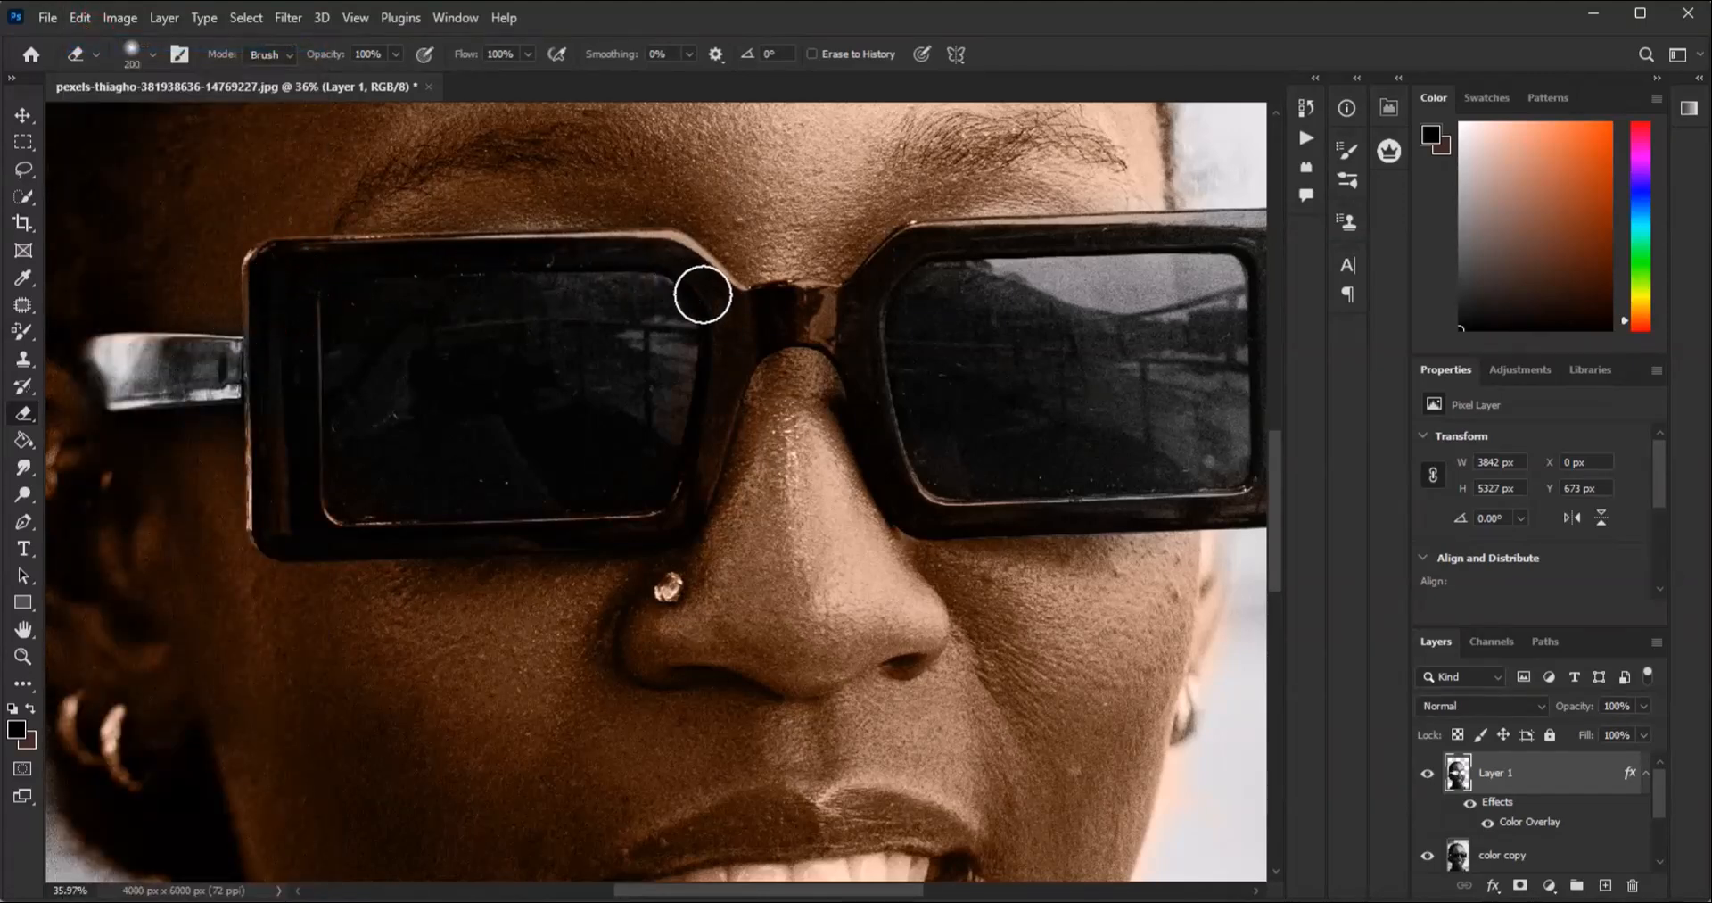
{"action": "mouse_move", "coordinate": [682, 460]}
{"action": "left_mouse_down"}
{"action": "mouse_move", "coordinate": [526, 513]}
{"action": "mouse_move", "coordinate": [299, 502]}
{"action": "left_mouse_up"}
{"action": "left_click_drag", "start_coordinate": [741, 318], "coordinate": [830, 313]}
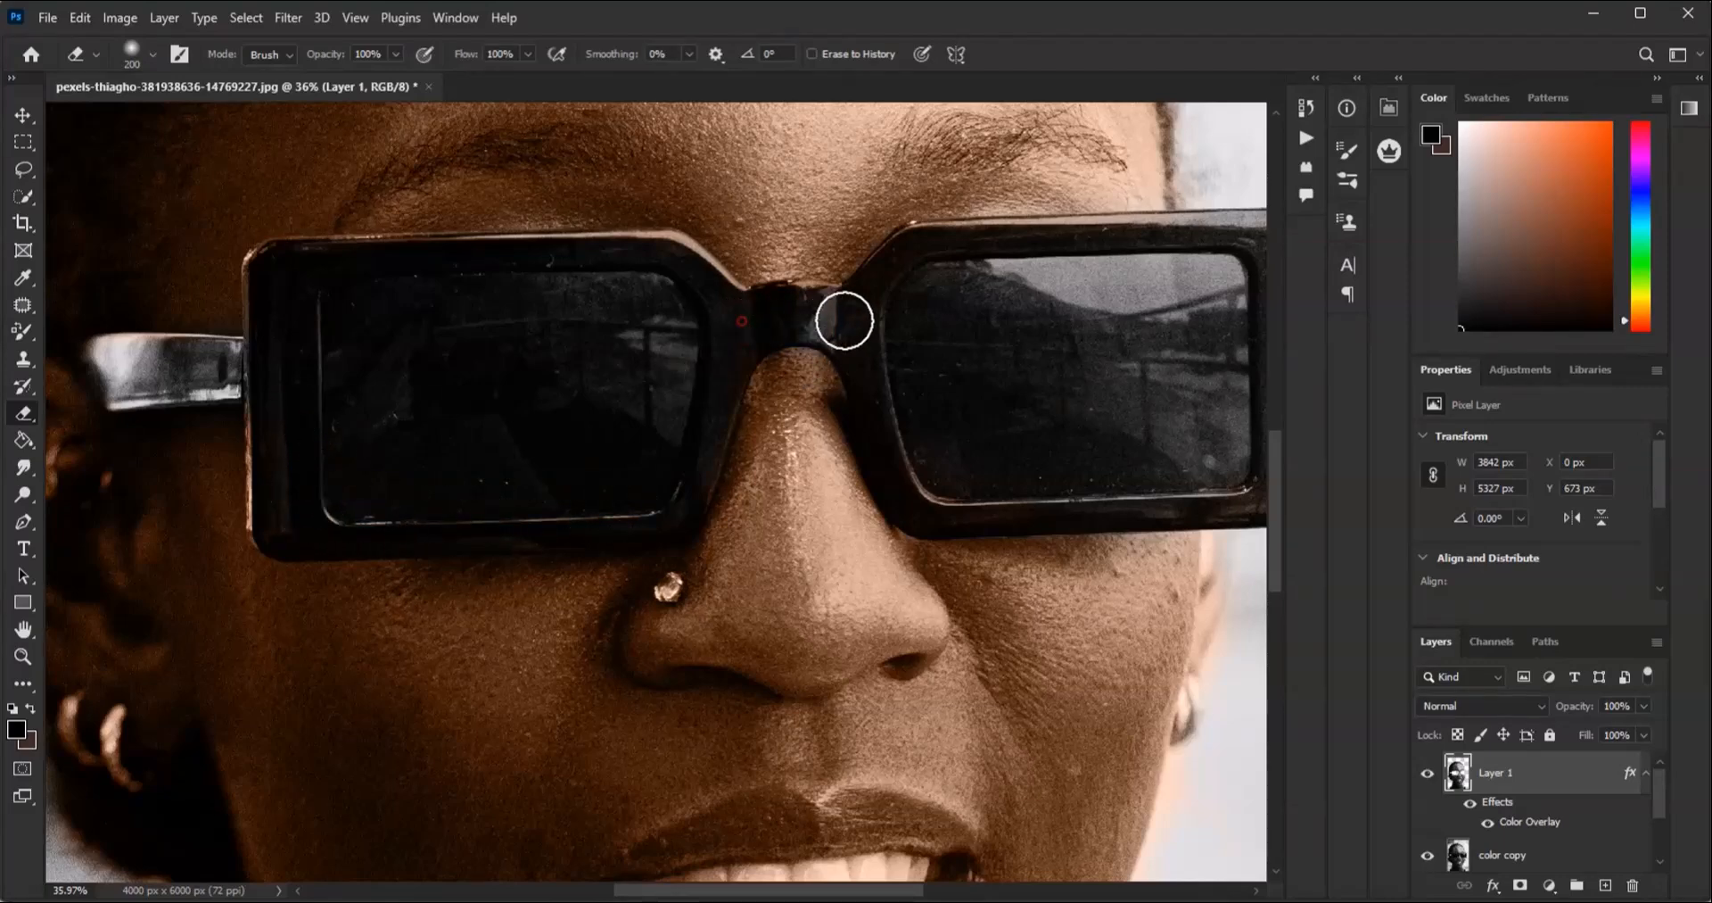
Step: Erase the remaining tint from the inner edges of the sunglasses frame and the nose bridge, undoing one stray stroke
{"action": "left_click_drag", "start_coordinate": [695, 408], "coordinate": [680, 471]}
{"action": "scroll", "coordinate": [674, 419], "scroll_direction": "down", "scroll_amount": 3}
{"action": "scroll", "coordinate": [1034, 430], "scroll_direction": "up", "scroll_amount": 2}
{"action": "mouse_move", "coordinate": [1084, 420]}
{"action": "left_mouse_down"}
{"action": "mouse_move", "coordinate": [1006, 484]}
{"action": "mouse_move", "coordinate": [762, 477]}
{"action": "mouse_move", "coordinate": [728, 350]}
{"action": "mouse_move", "coordinate": [746, 293]}
{"action": "mouse_move", "coordinate": [834, 259]}
{"action": "left_mouse_up"}
{"action": "left_click", "coordinate": [80, 18]}
{"action": "left_click", "coordinate": [103, 42]}
{"action": "mouse_move", "coordinate": [755, 357]}
{"action": "left_mouse_down"}
{"action": "mouse_move", "coordinate": [795, 482]}
{"action": "mouse_move", "coordinate": [1065, 474]}
{"action": "mouse_move", "coordinate": [1080, 455]}
{"action": "mouse_move", "coordinate": [1068, 328]}
{"action": "mouse_move", "coordinate": [862, 295]}
{"action": "left_mouse_up"}
{"action": "scroll", "coordinate": [783, 321], "scroll_direction": "down", "scroll_amount": 5}
{"action": "scroll", "coordinate": [634, 359], "scroll_direction": "up", "scroll_amount": 1}
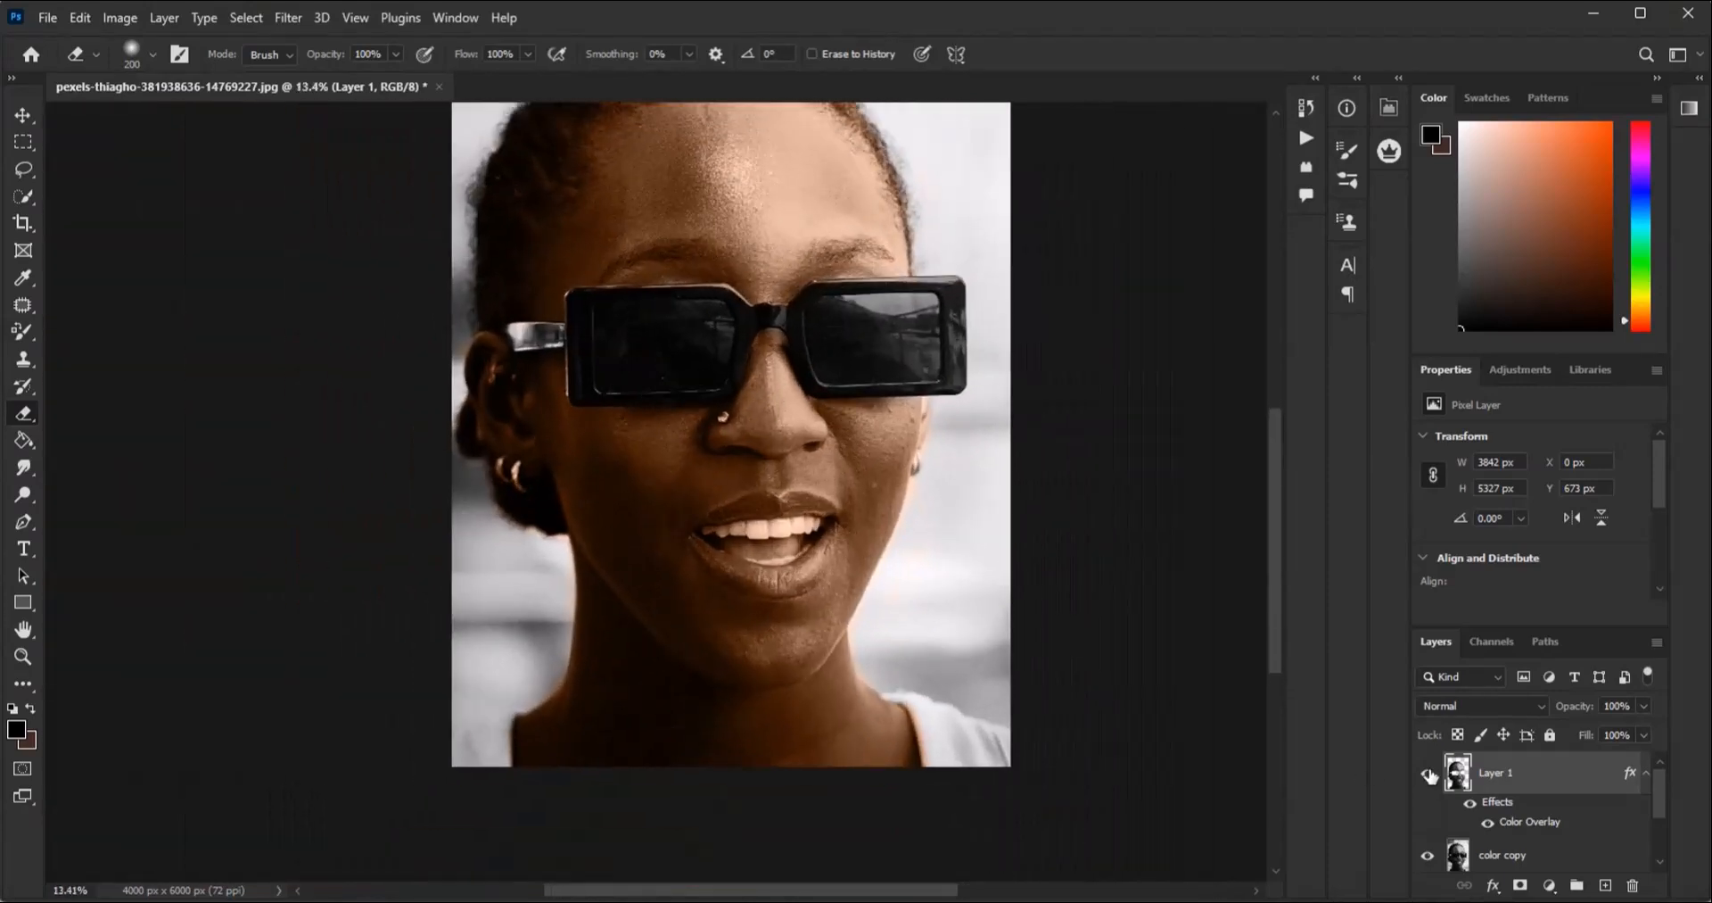
Step: Toggle Layer 1's visibility to compare the portrait with and without the skin tint
{"action": "left_click", "coordinate": [1429, 770]}
{"action": "left_click", "coordinate": [1429, 772]}
{"action": "left_click", "coordinate": [1429, 773]}
{"action": "left_click", "coordinate": [1429, 772]}
{"action": "scroll", "coordinate": [889, 530], "scroll_direction": "down", "scroll_amount": 7}
{"action": "scroll", "coordinate": [839, 530], "scroll_direction": "up", "scroll_amount": 7}
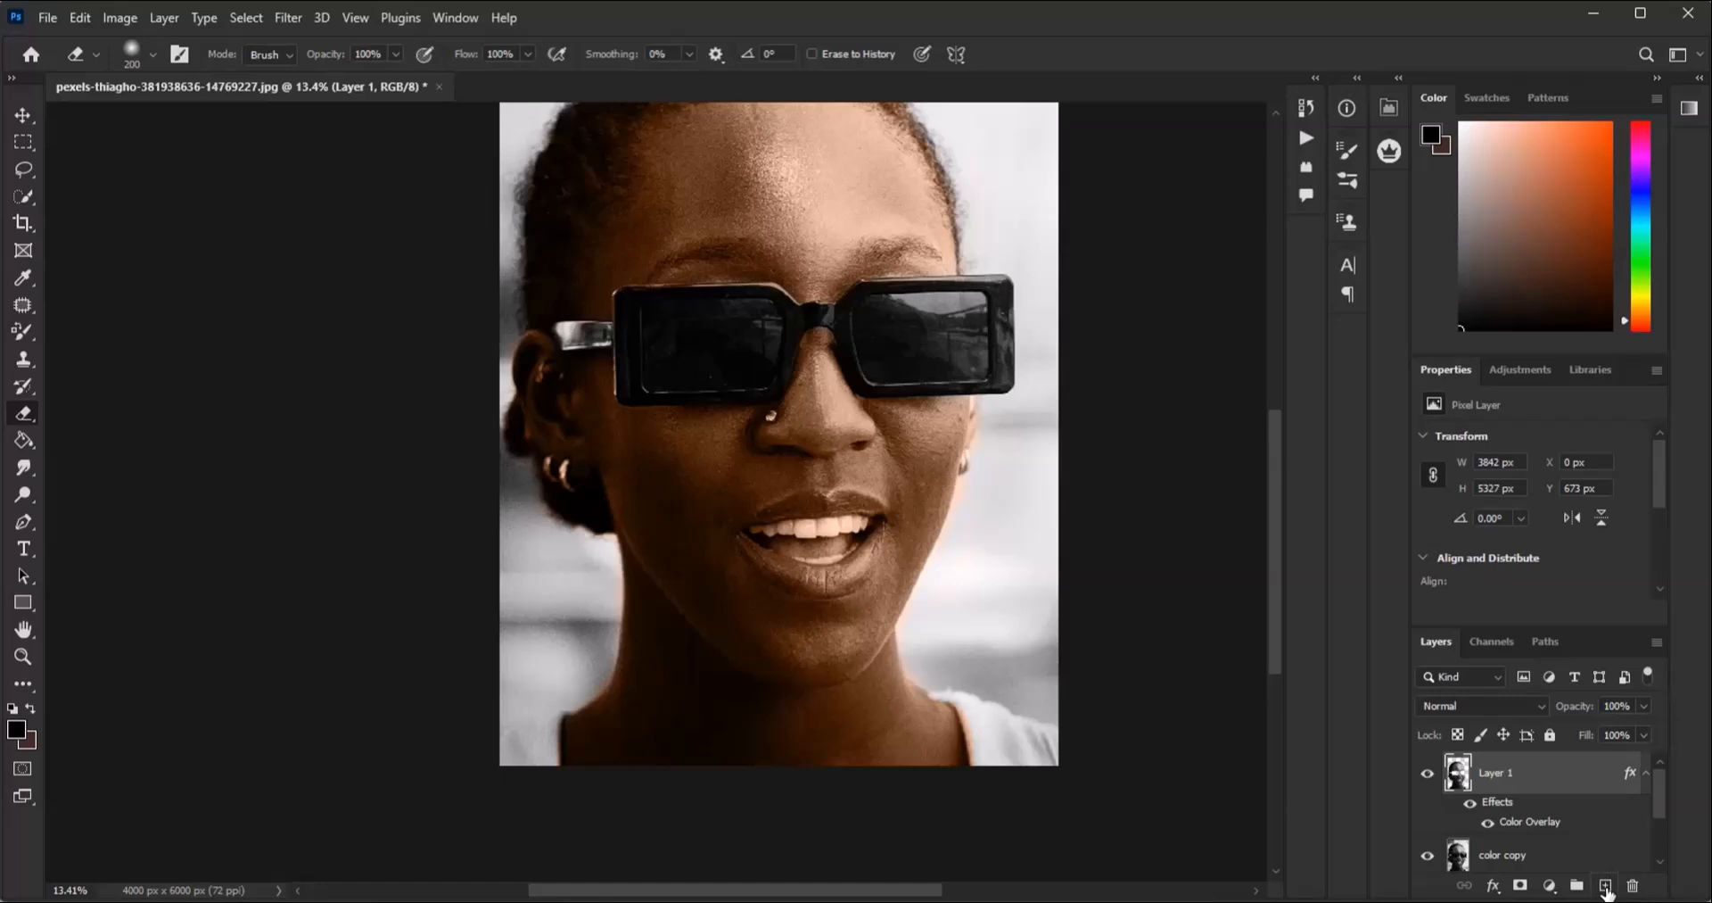
Step: Add a new blank layer and merge it with Layer 1
{"action": "left_click", "coordinate": [1606, 886]}
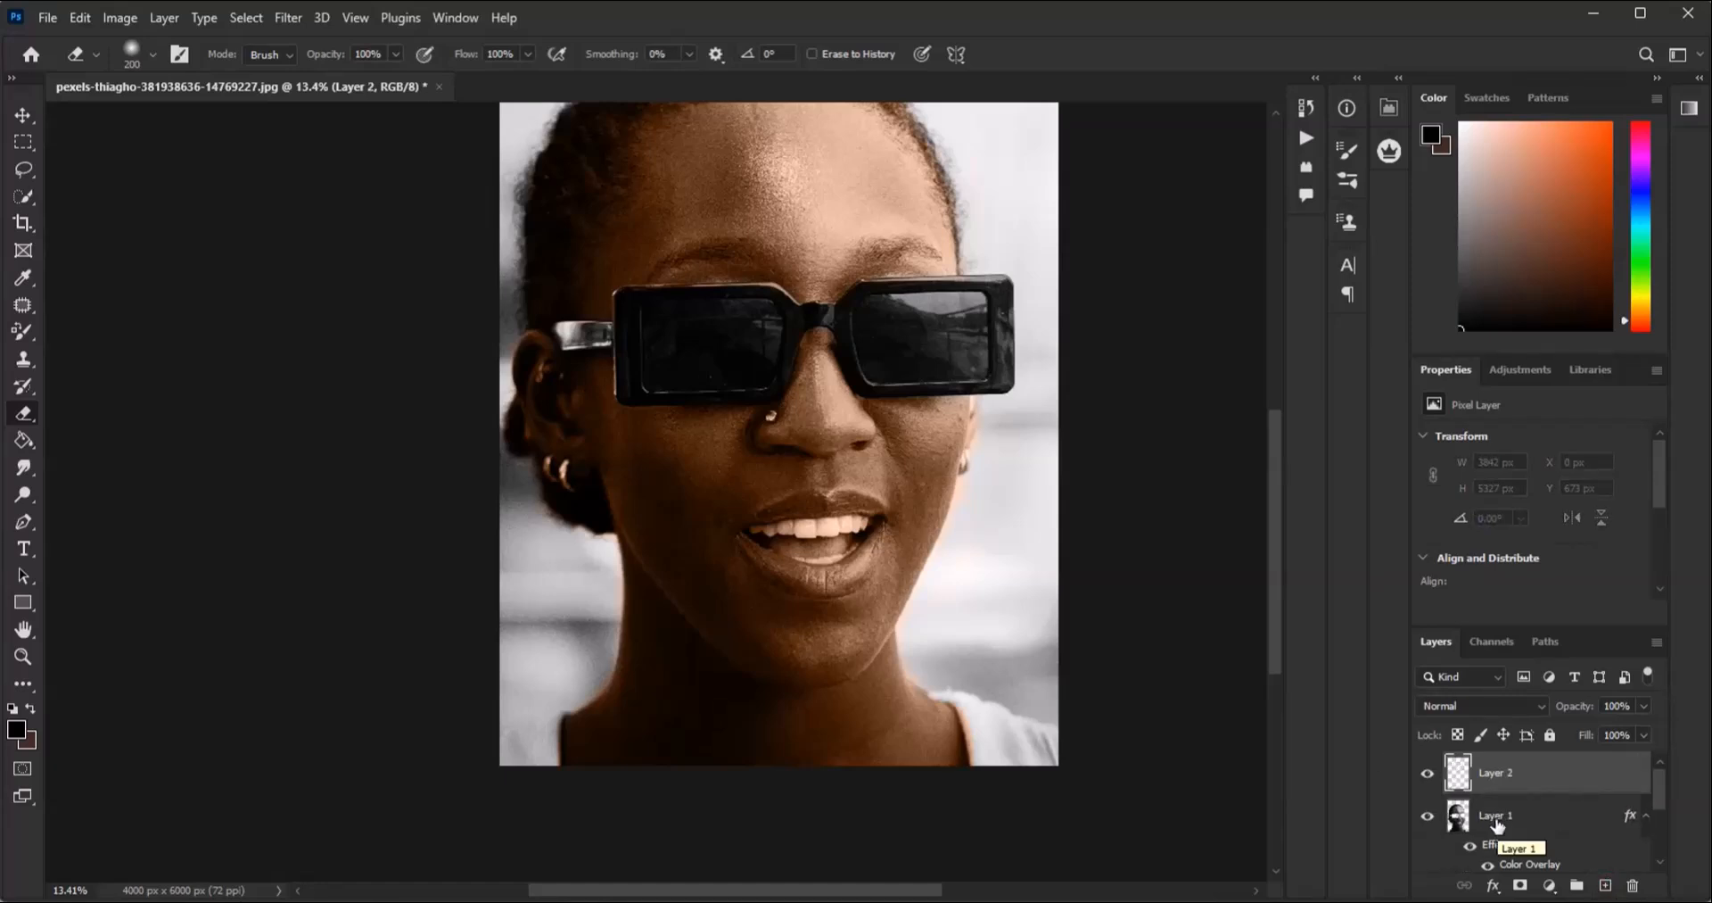
{"action": "left_click", "coordinate": [1504, 819], "text": "shift"}
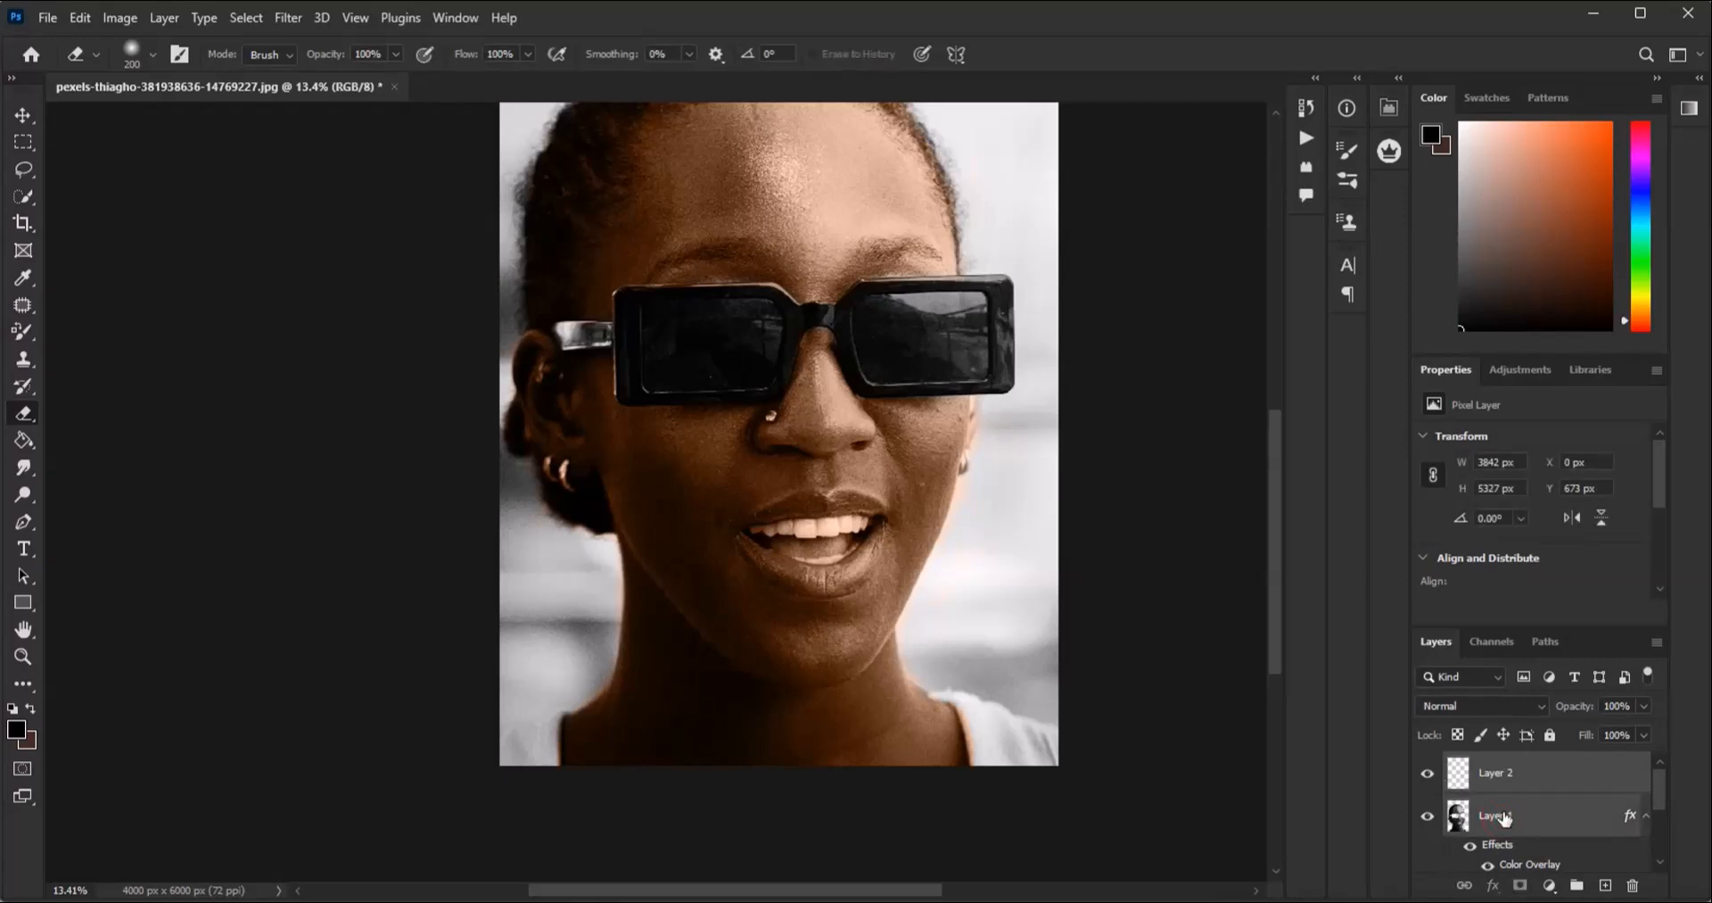
{"action": "key", "text": "ctrl+e"}
{"action": "scroll", "coordinate": [699, 331], "scroll_direction": "down", "scroll_amount": 3}
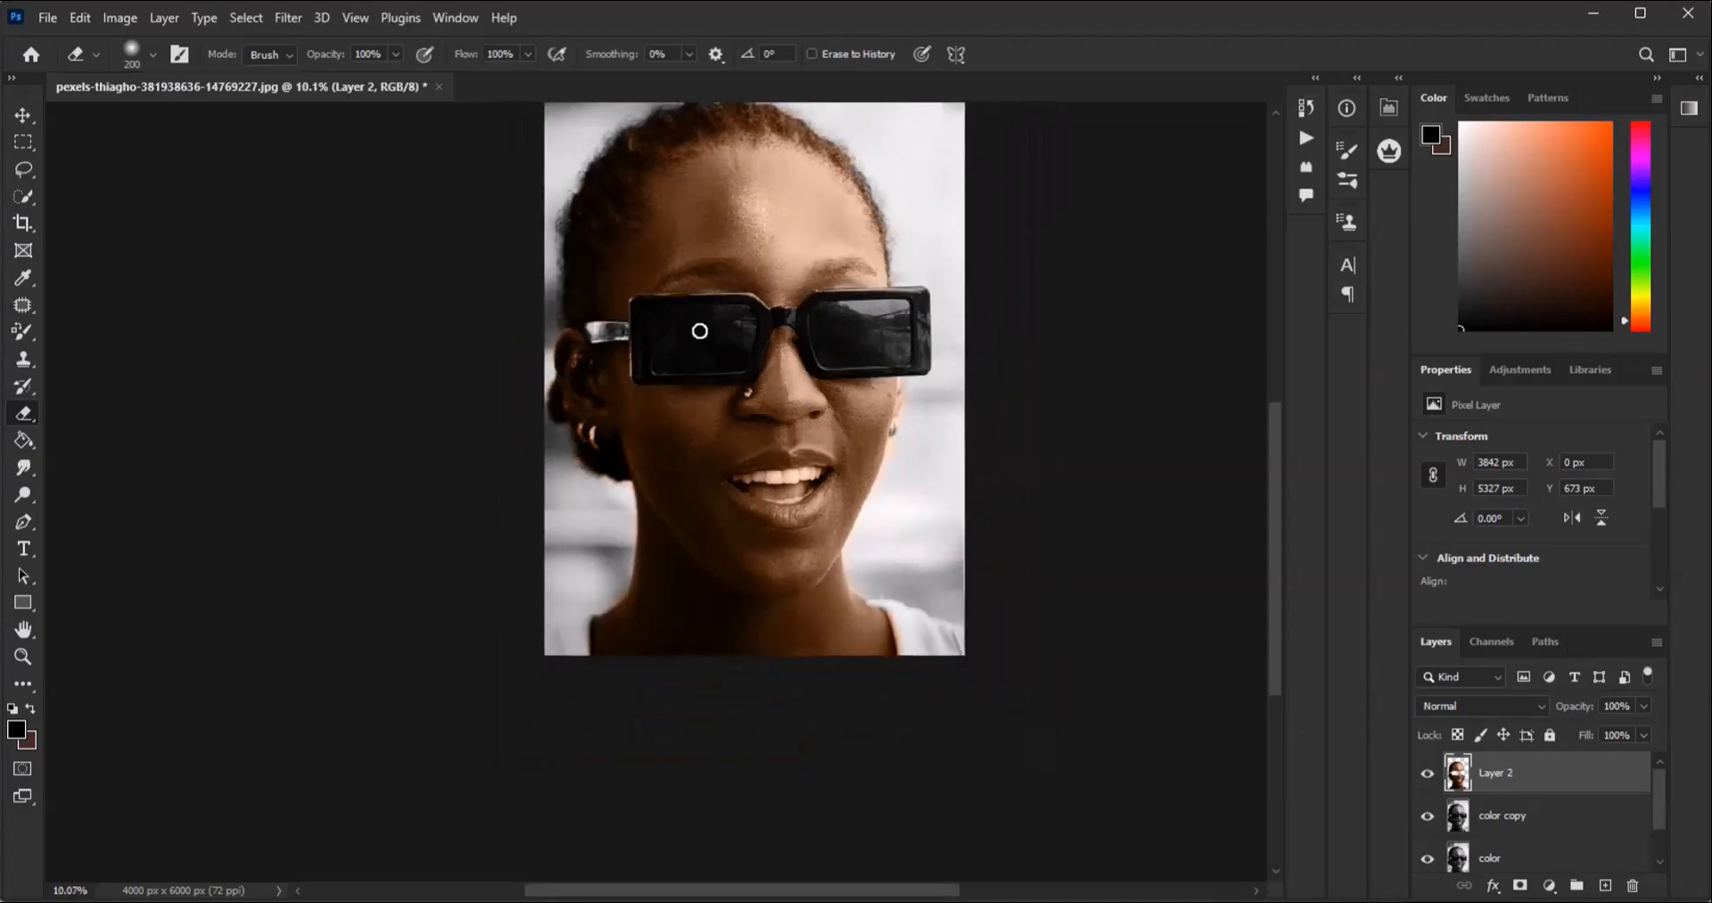
Step: Examine the merged layer's tint around the sunglasses and face
{"action": "scroll", "coordinate": [664, 299], "scroll_direction": "up", "scroll_amount": 4}
{"action": "scroll", "coordinate": [687, 293], "scroll_direction": "up", "scroll_amount": 3}
{"action": "scroll", "coordinate": [1036, 486], "scroll_direction": "down", "scroll_amount": 3}
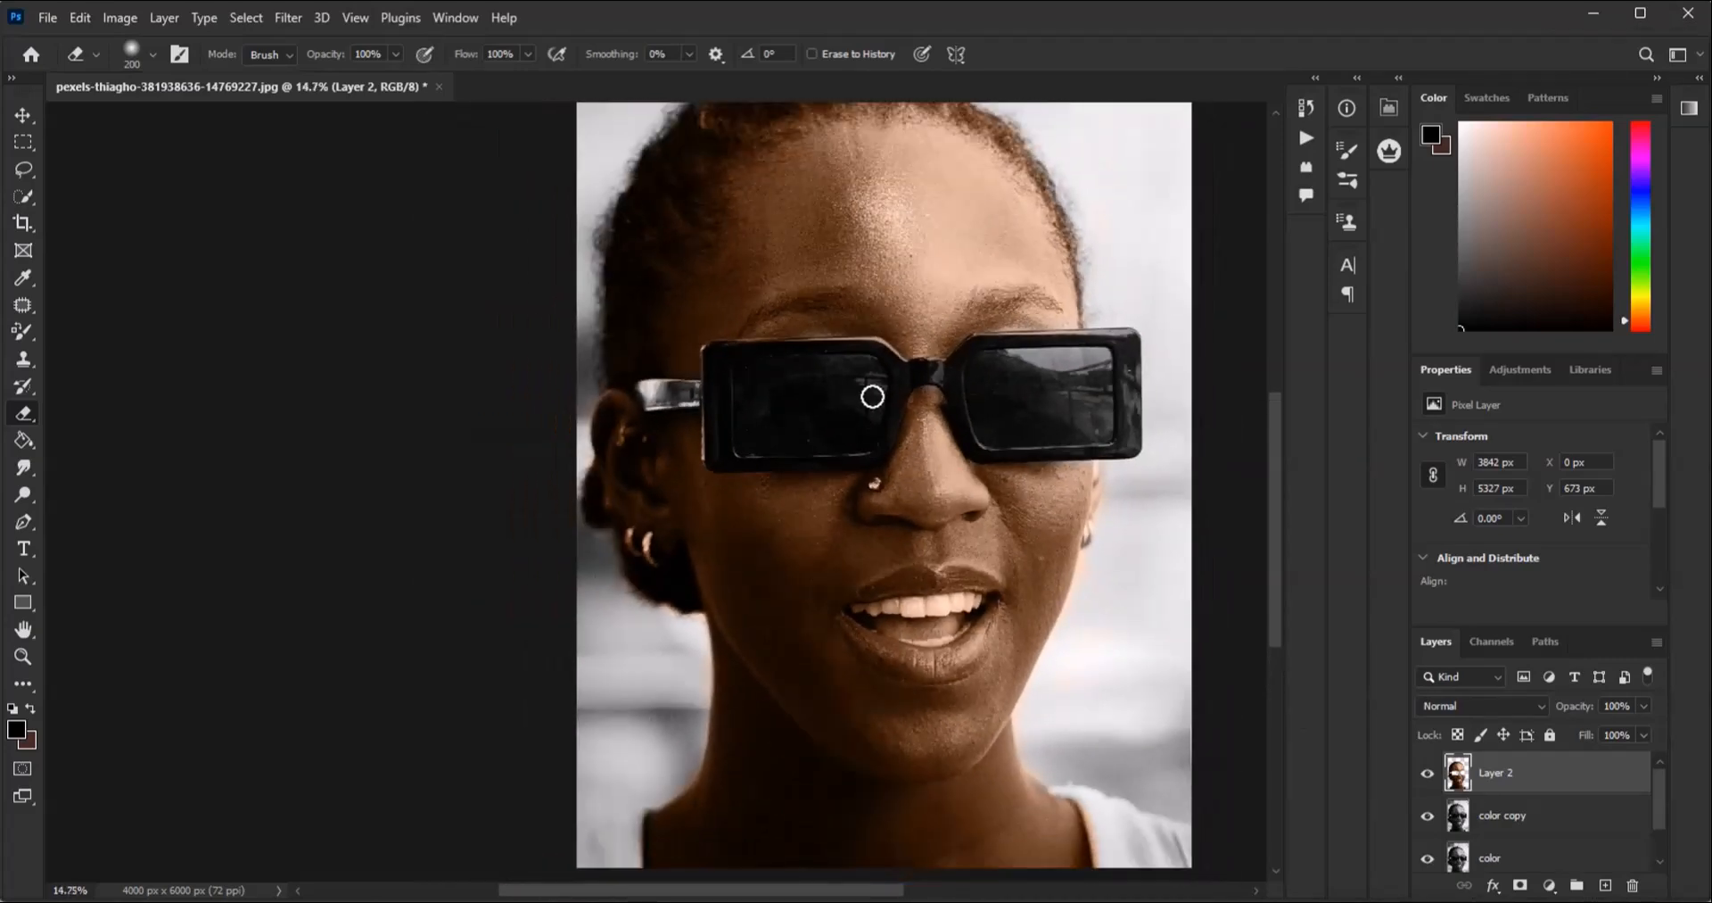
{"action": "scroll", "coordinate": [871, 392], "scroll_direction": "up", "scroll_amount": 3}
{"action": "scroll", "coordinate": [871, 395], "scroll_direction": "up", "scroll_amount": 1}
{"action": "scroll", "coordinate": [821, 463], "scroll_direction": "down", "scroll_amount": 1}
{"action": "scroll", "coordinate": [852, 366], "scroll_direction": "up", "scroll_amount": 2}
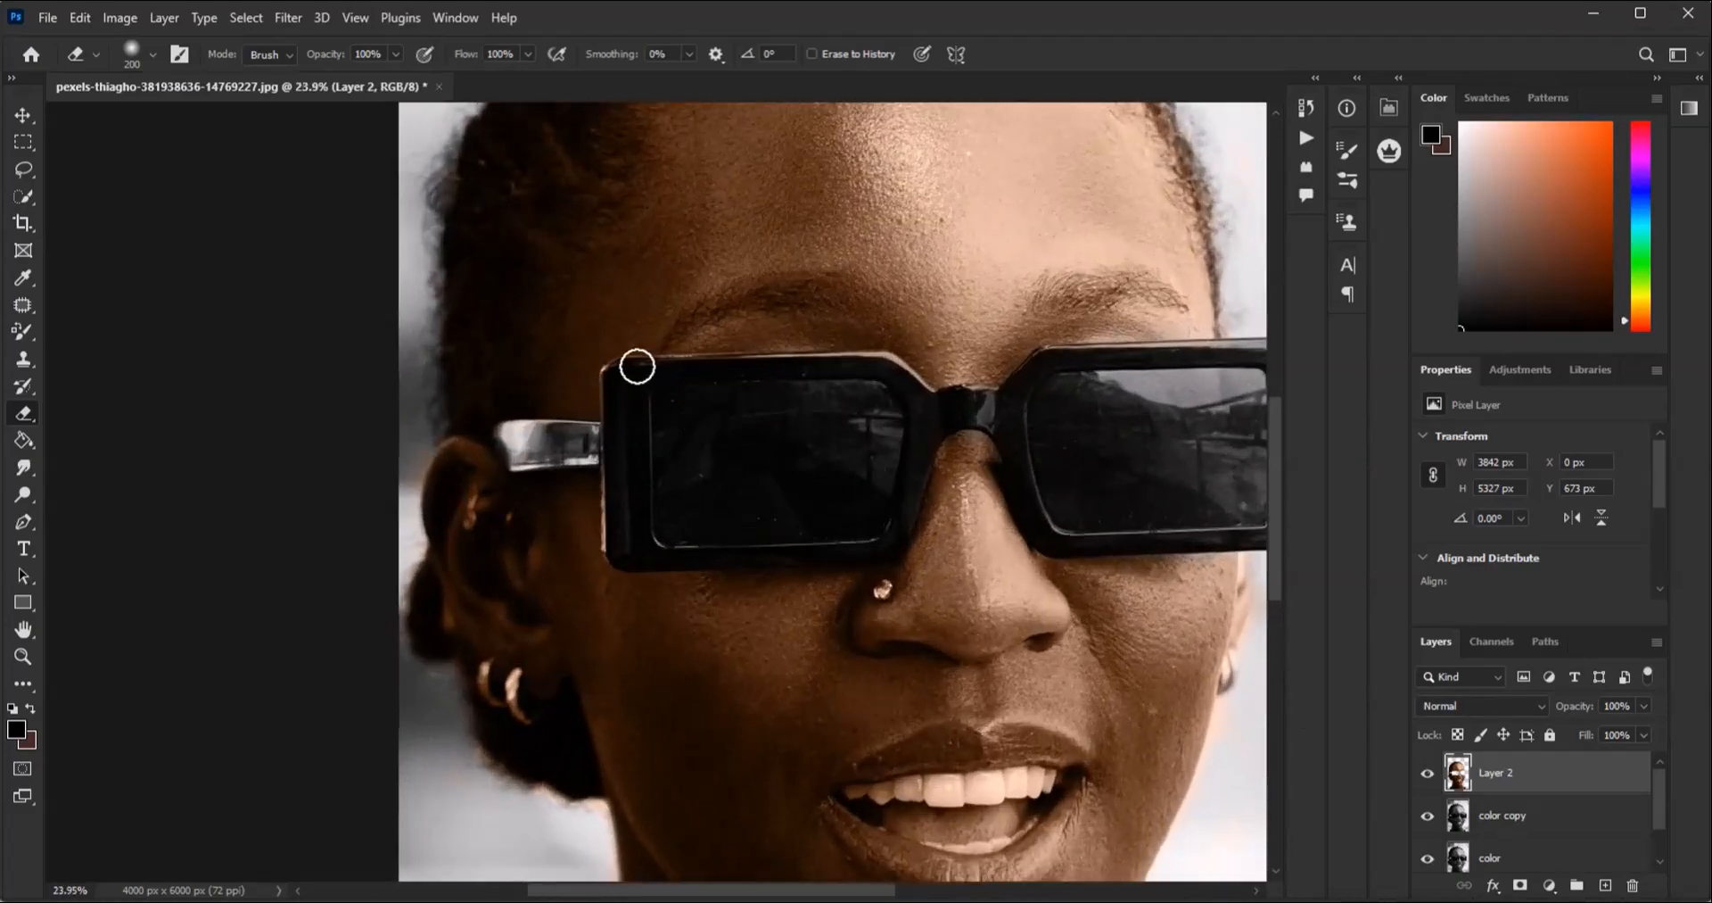
{"action": "scroll", "coordinate": [635, 363], "scroll_direction": "down", "scroll_amount": 3}
Step: Set the foreground colour to the muted red a05b5b for tinting the inside of the mouth
{"action": "scroll", "coordinate": [829, 580], "scroll_direction": "up", "scroll_amount": 5}
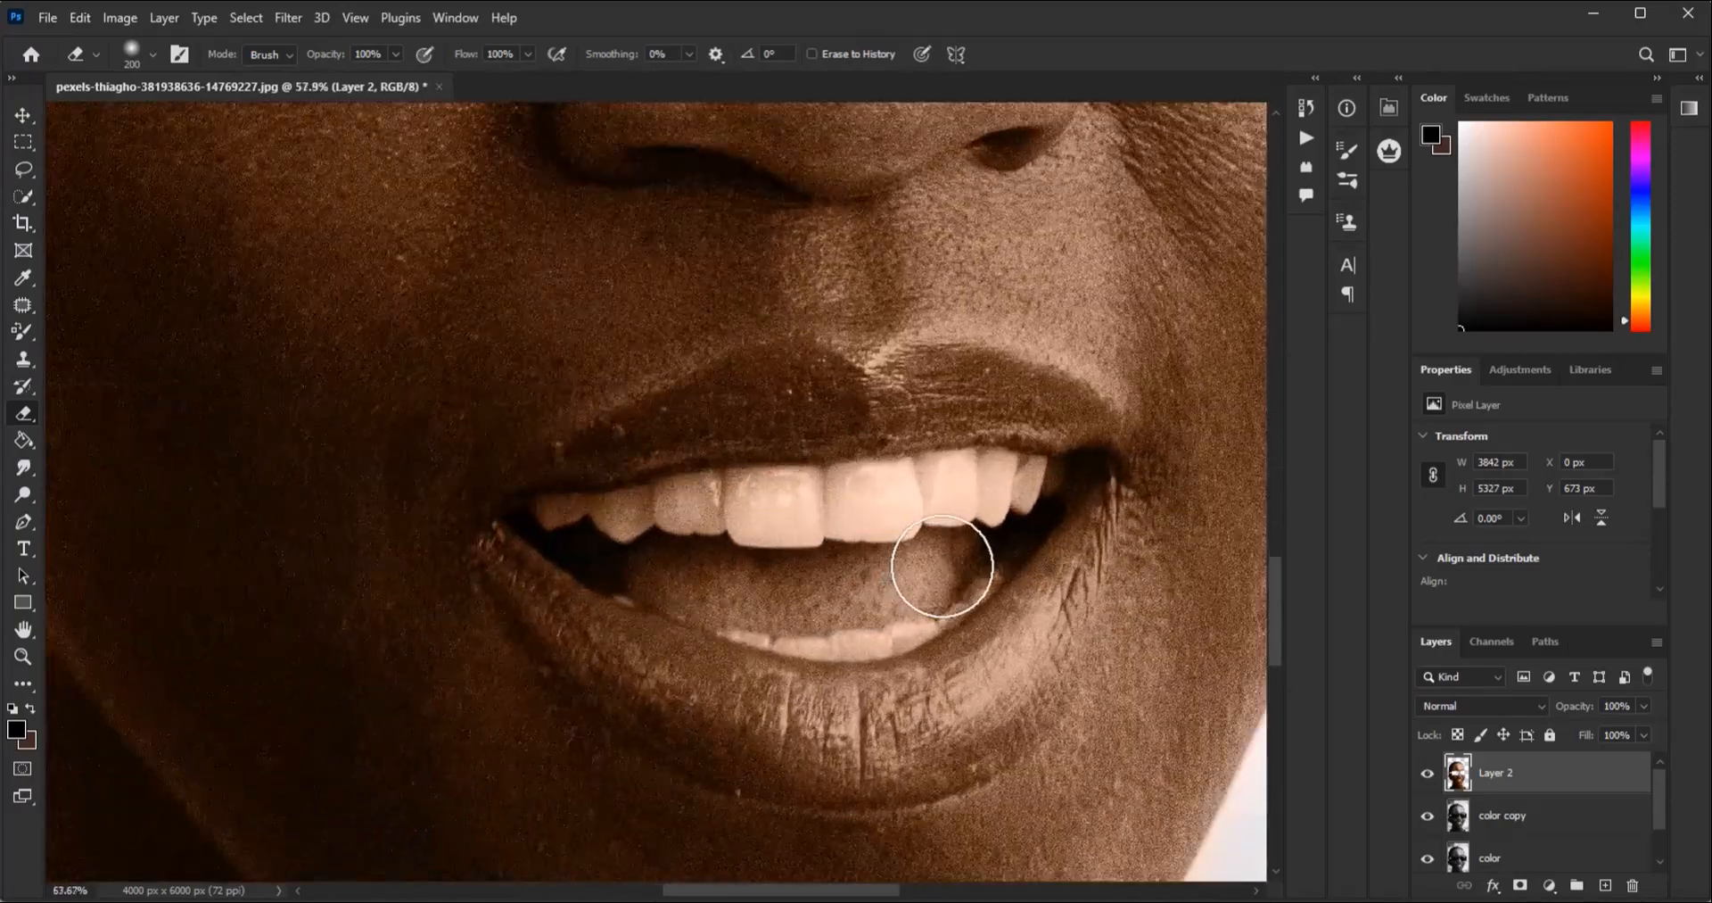
{"action": "scroll", "coordinate": [785, 624], "scroll_direction": "up", "scroll_amount": 1}
{"action": "scroll", "coordinate": [803, 669], "scroll_direction": "up", "scroll_amount": 1}
{"action": "scroll", "coordinate": [776, 607], "scroll_direction": "up", "scroll_amount": 1}
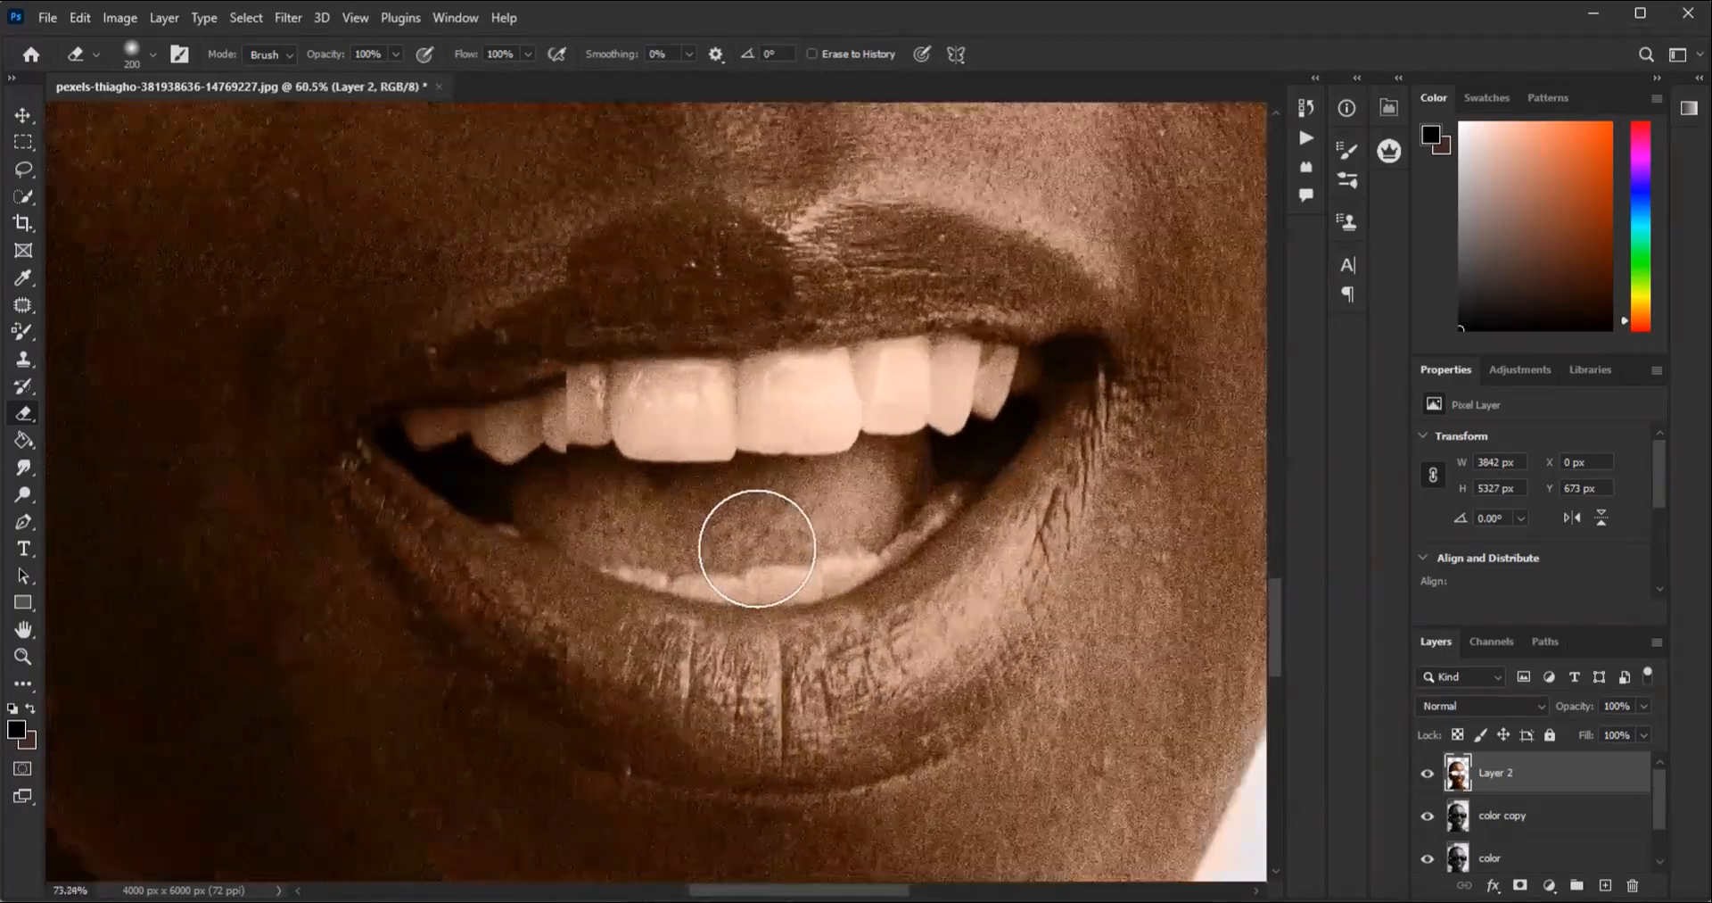
{"action": "scroll", "coordinate": [763, 544], "scroll_direction": "up", "scroll_amount": 2}
{"action": "left_click", "coordinate": [18, 733]}
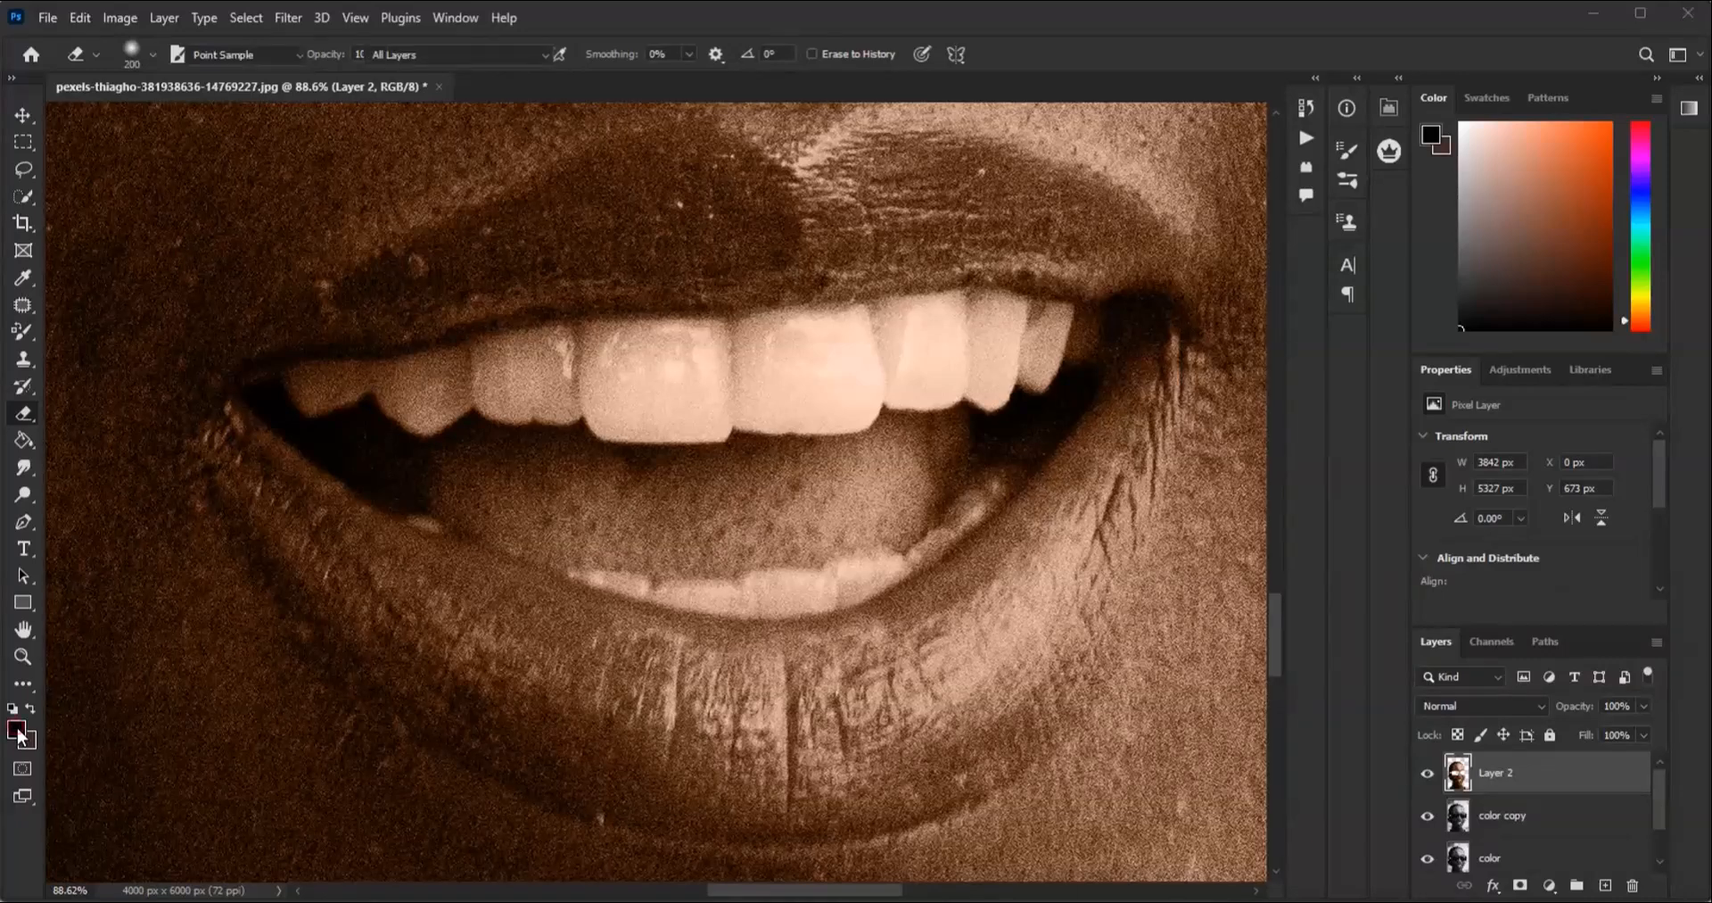
{"action": "left_click", "coordinate": [996, 492]}
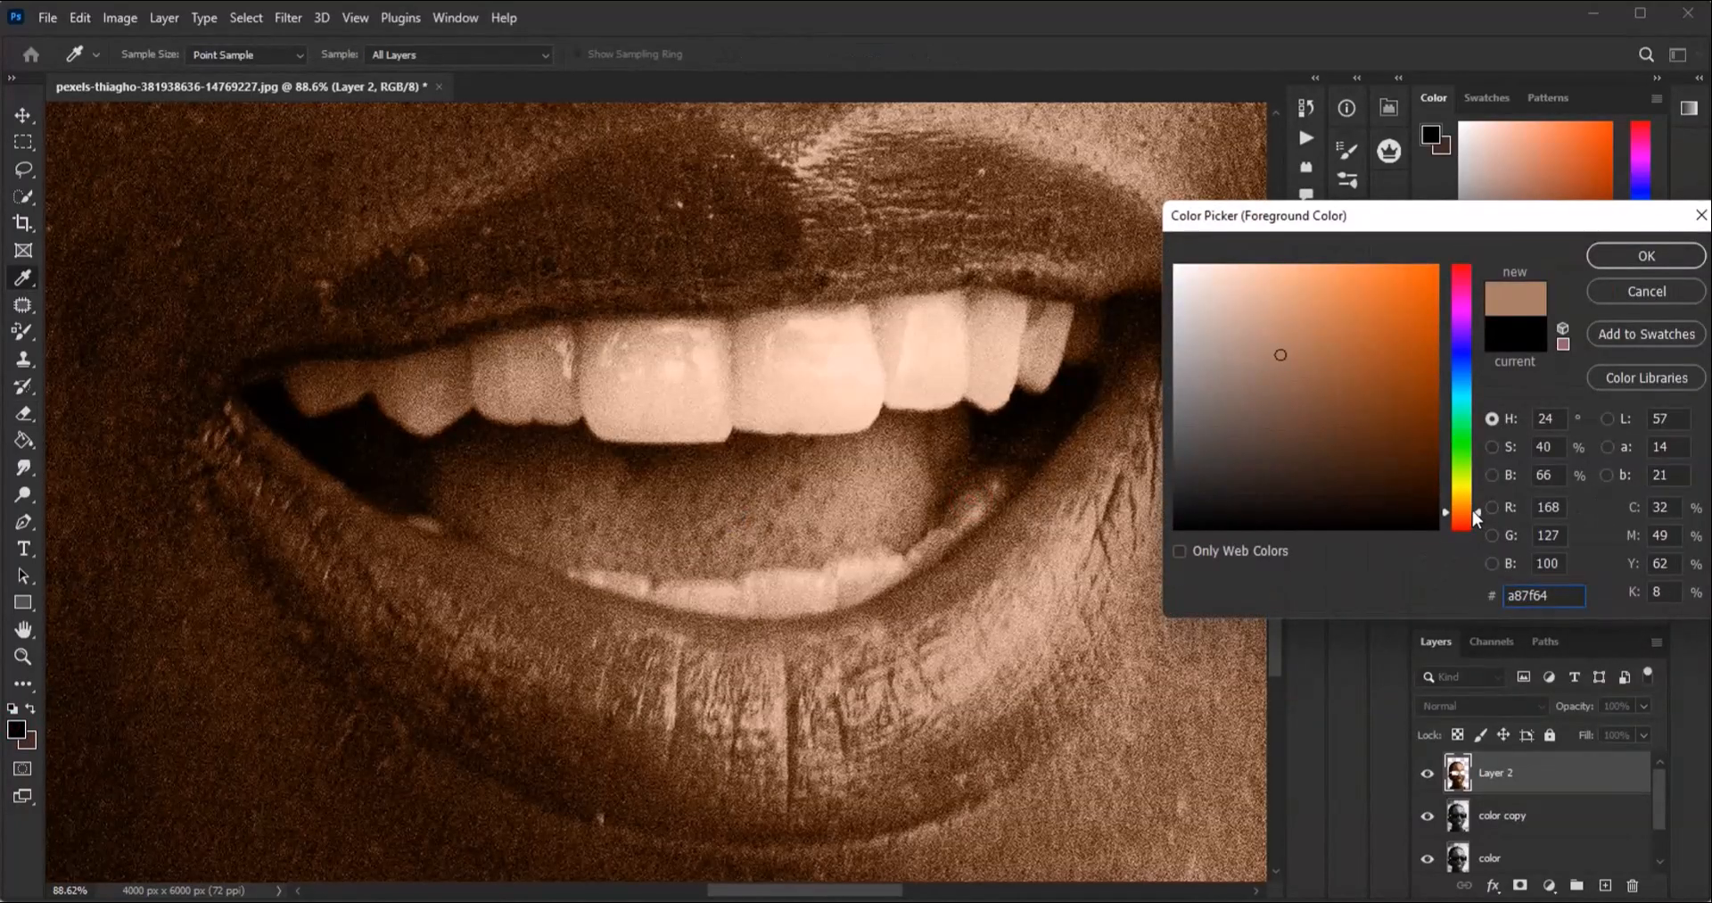
{"action": "left_click_drag", "start_coordinate": [1463, 323], "coordinate": [1470, 253]}
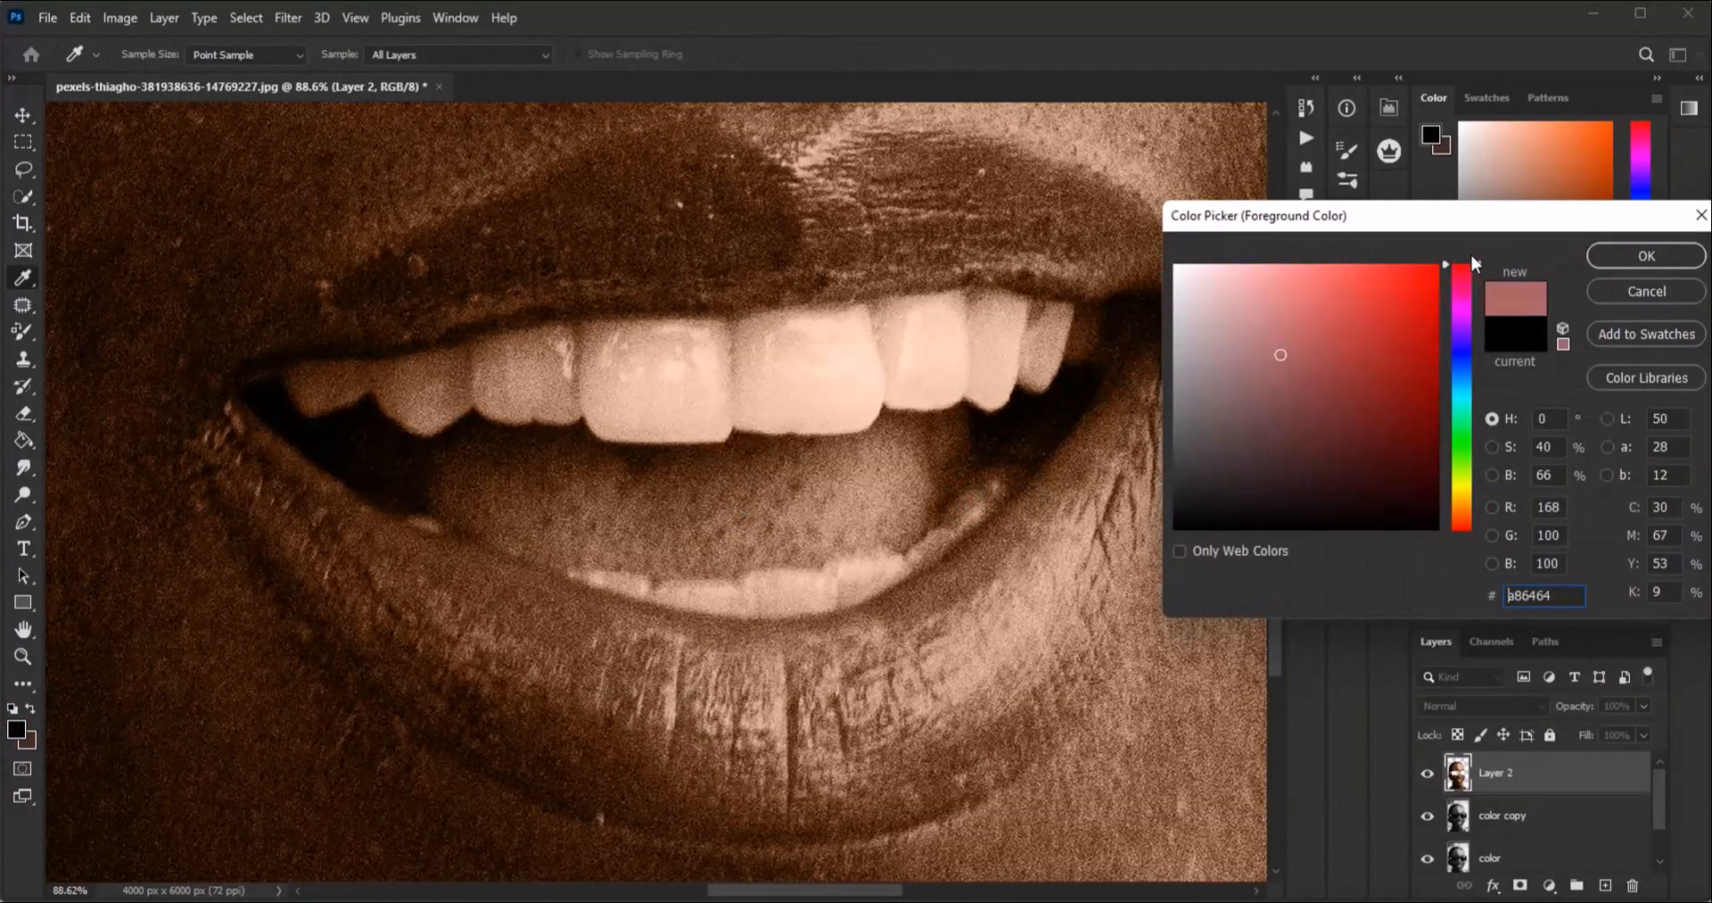
{"action": "left_click_drag", "start_coordinate": [1277, 354], "coordinate": [1285, 360]}
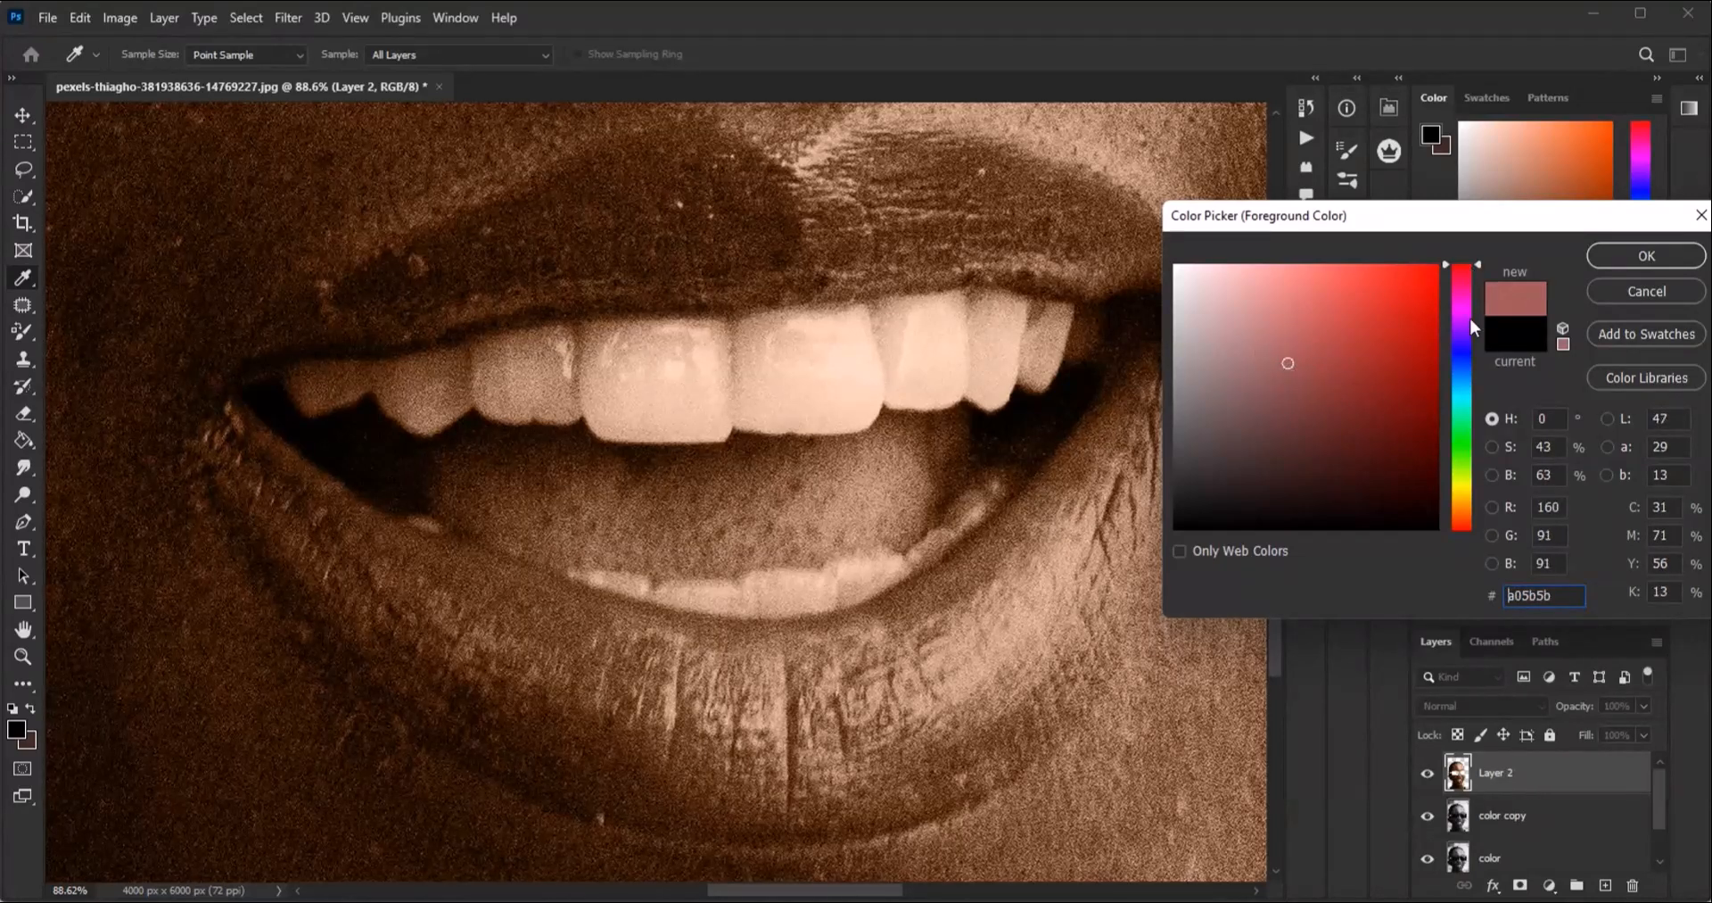
{"action": "left_click", "coordinate": [1617, 254]}
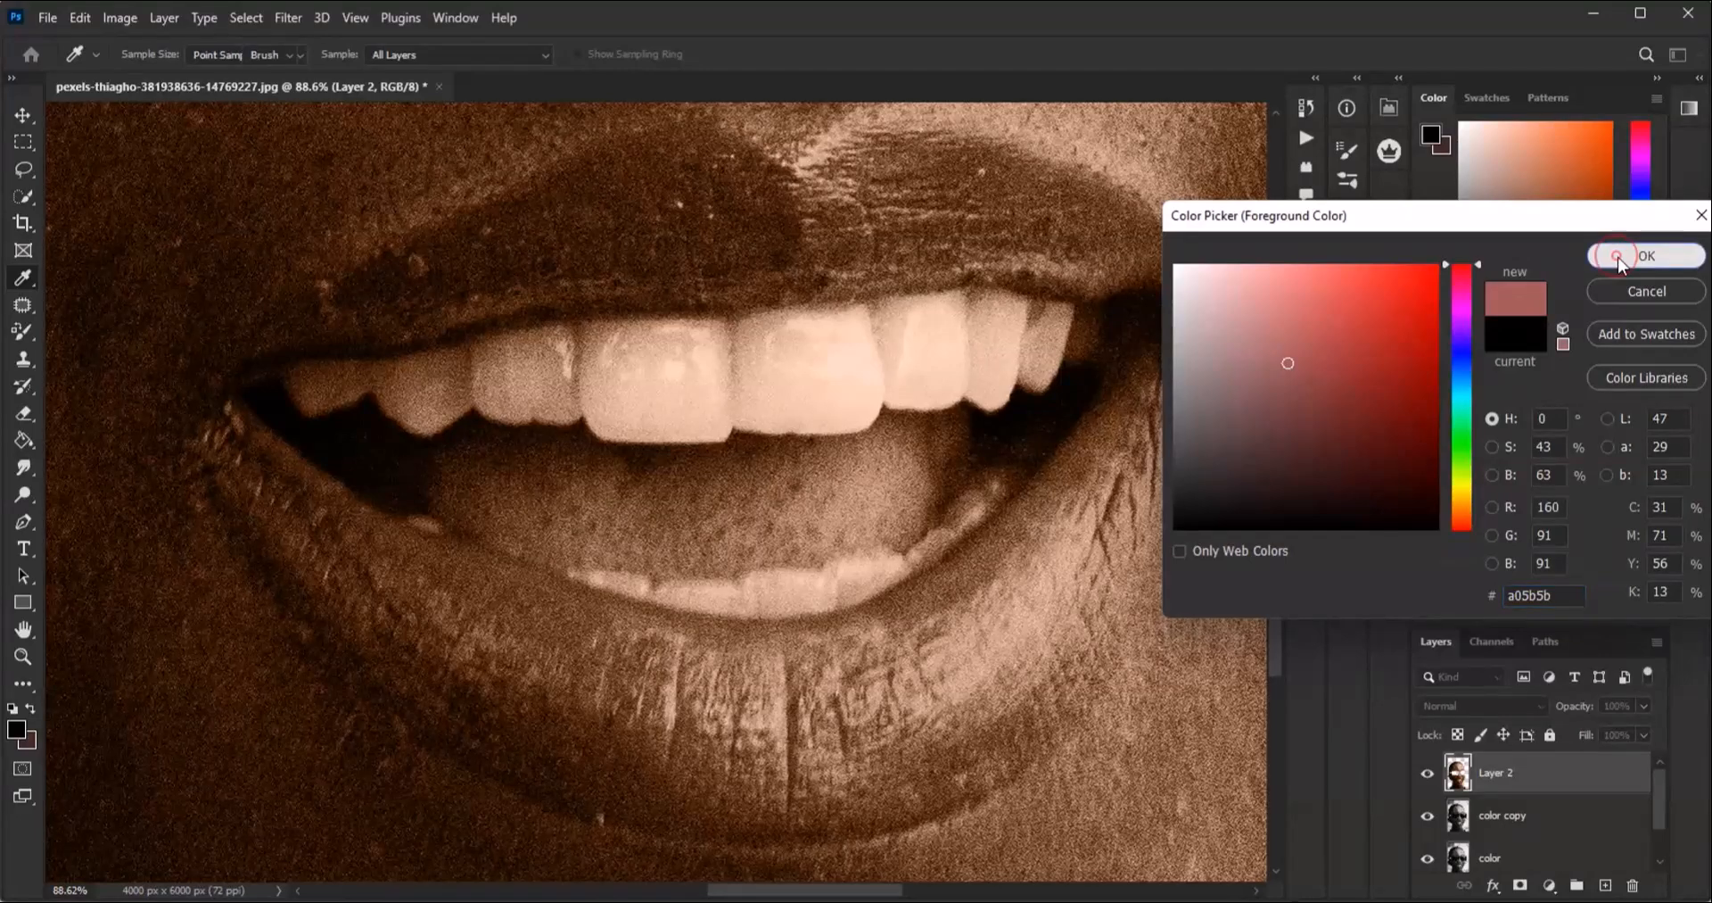
Step: Recolour the tongue with the foreground red using the Color Replacement tool in Color mode with a reduced brush size of 125
{"action": "key", "text": "e"}
{"action": "left_click", "coordinate": [31, 337]}
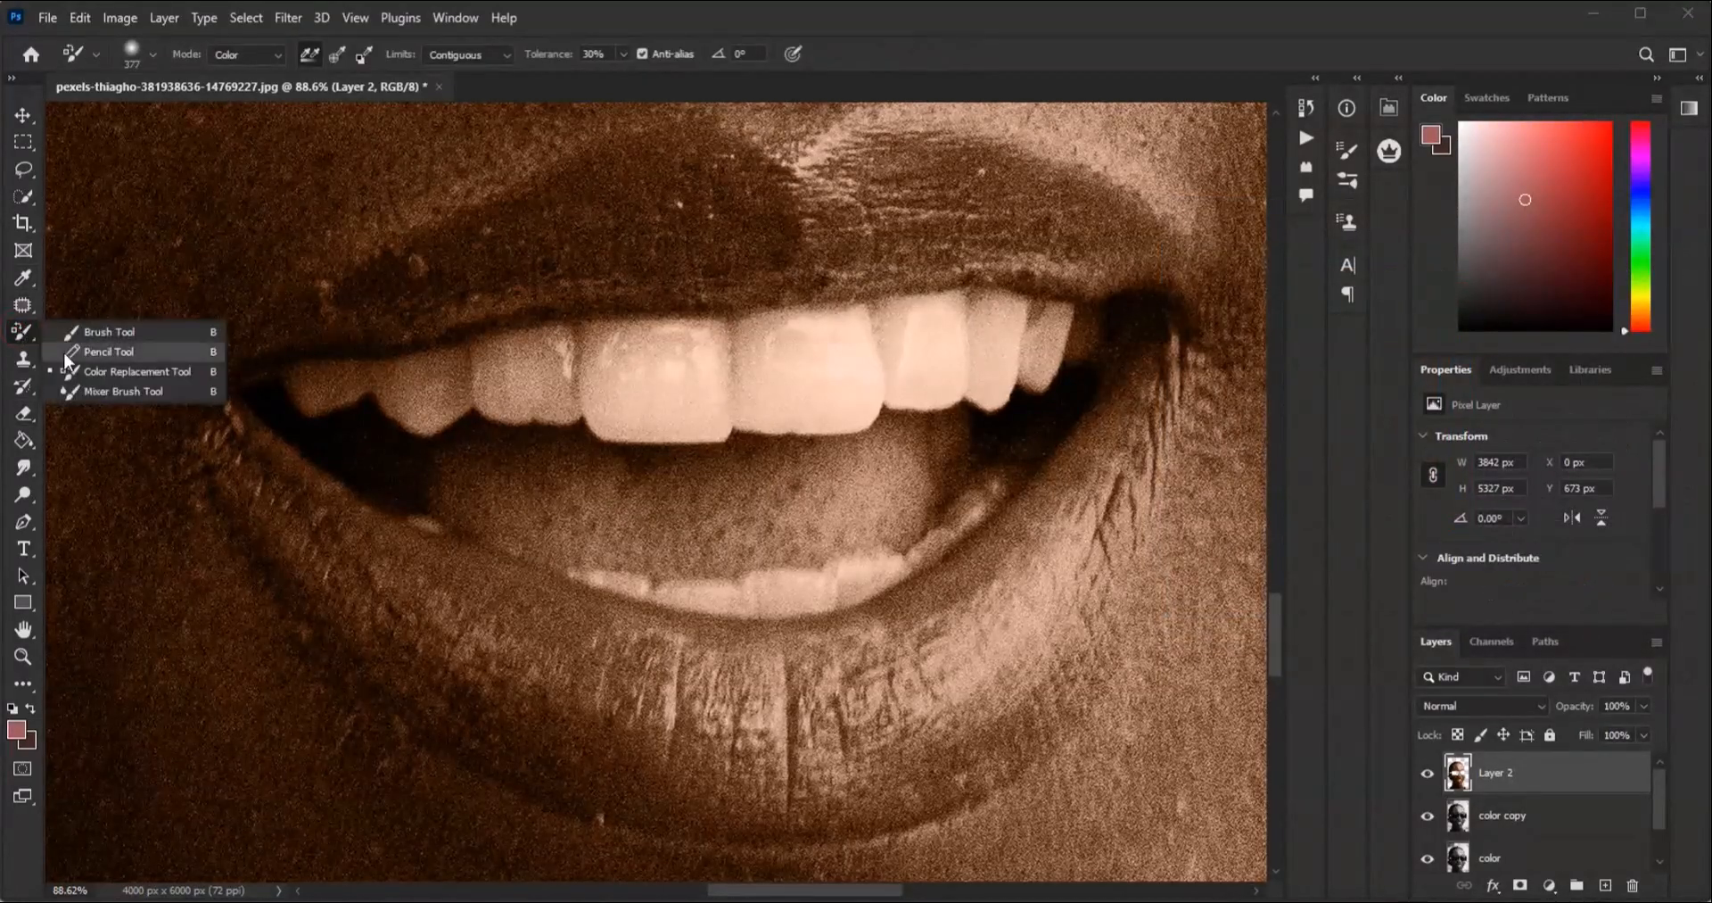
{"action": "left_click", "coordinate": [116, 379]}
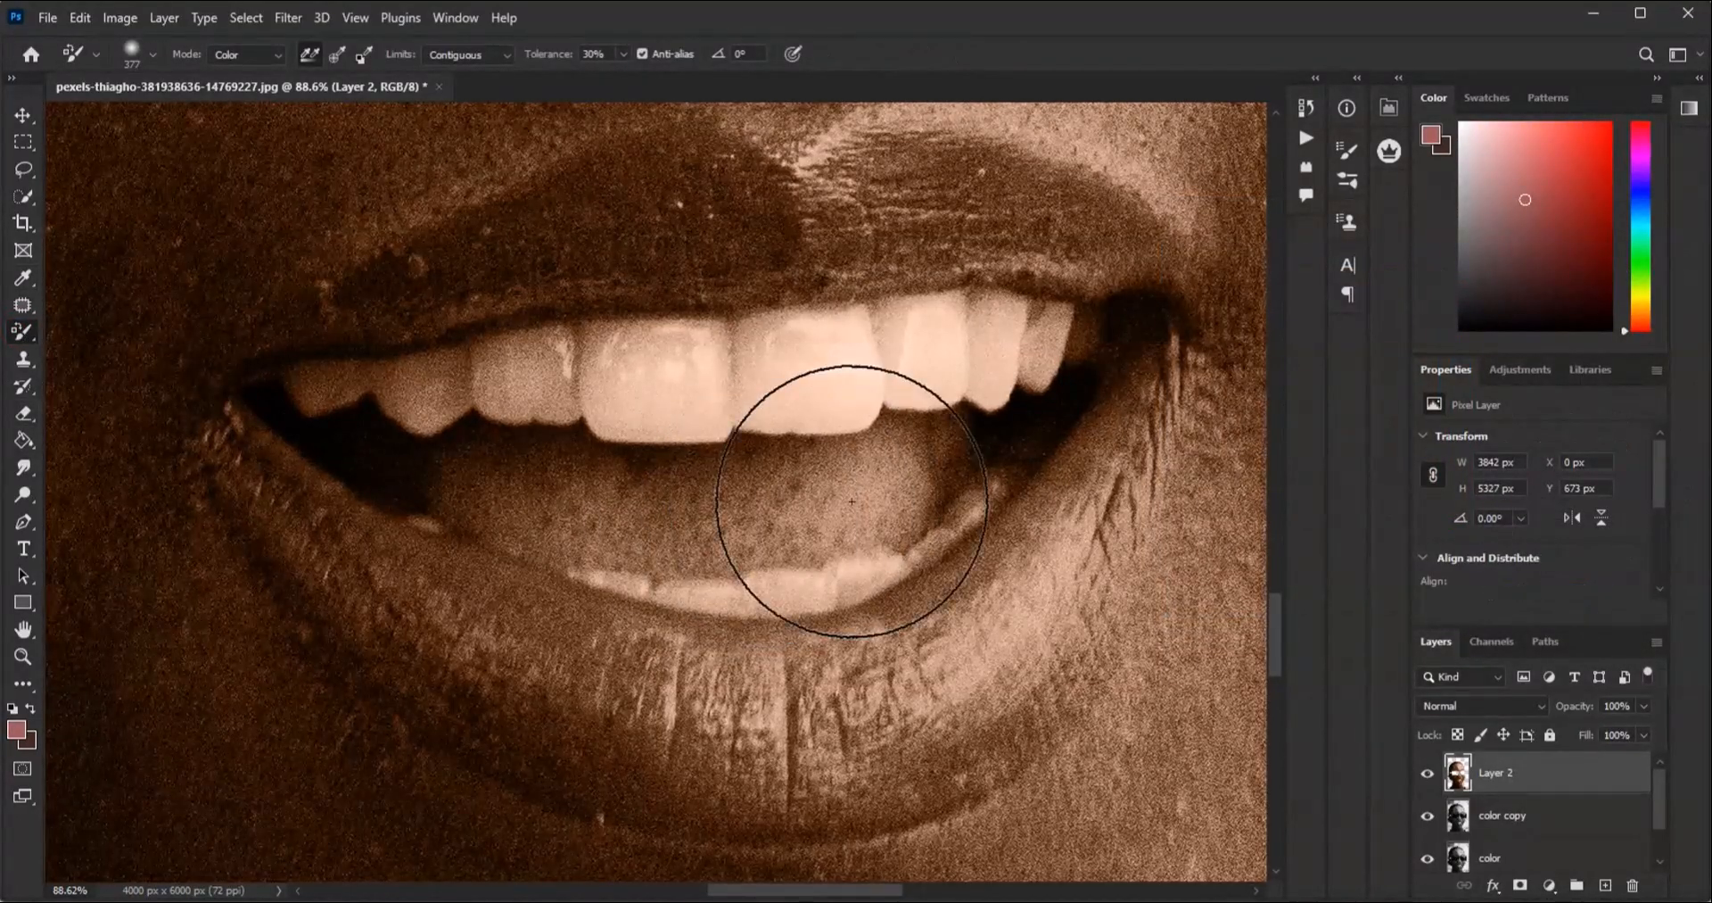
{"action": "key", "text": "bracketleft"}
{"action": "key", "text": "bracketleft"}
{"action": "key", "text": "bracketleft"}
{"action": "key", "text": "bracketleft"}
{"action": "key", "text": "bracketleft"}
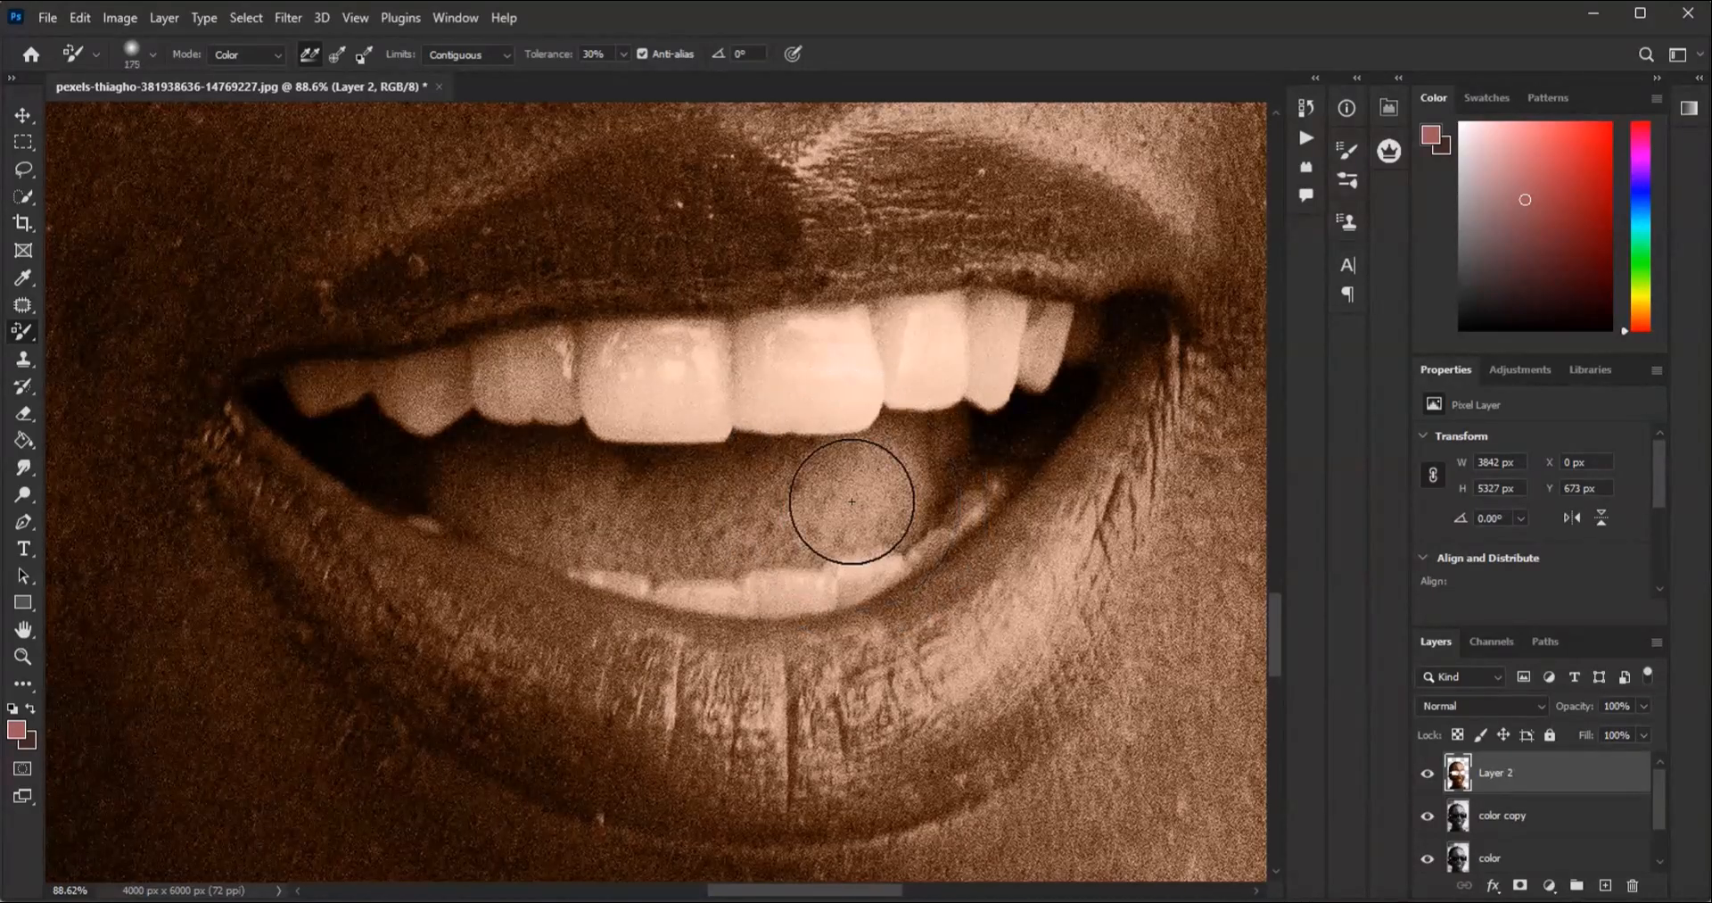
{"action": "scroll", "coordinate": [852, 501], "scroll_direction": "up", "scroll_amount": 1}
{"action": "mouse_move", "coordinate": [848, 496]}
{"action": "left_mouse_down"}
{"action": "mouse_move", "coordinate": [871, 478]}
{"action": "mouse_move", "coordinate": [669, 504]}
{"action": "mouse_move", "coordinate": [361, 458]}
{"action": "mouse_move", "coordinate": [548, 535]}
{"action": "mouse_move", "coordinate": [792, 530]}
{"action": "mouse_move", "coordinate": [940, 451]}
{"action": "mouse_move", "coordinate": [909, 431]}
{"action": "mouse_move", "coordinate": [757, 482]}
{"action": "mouse_move", "coordinate": [620, 489]}
{"action": "mouse_move", "coordinate": [313, 462]}
{"action": "mouse_move", "coordinate": [325, 455]}
{"action": "mouse_move", "coordinate": [249, 440]}
{"action": "mouse_move", "coordinate": [595, 491]}
{"action": "left_mouse_up"}
Step: Hide and show Layer 2 to compare the coloured portrait with the original, and inspect the recoloured tongue
{"action": "scroll", "coordinate": [596, 490], "scroll_direction": "down", "scroll_amount": 10}
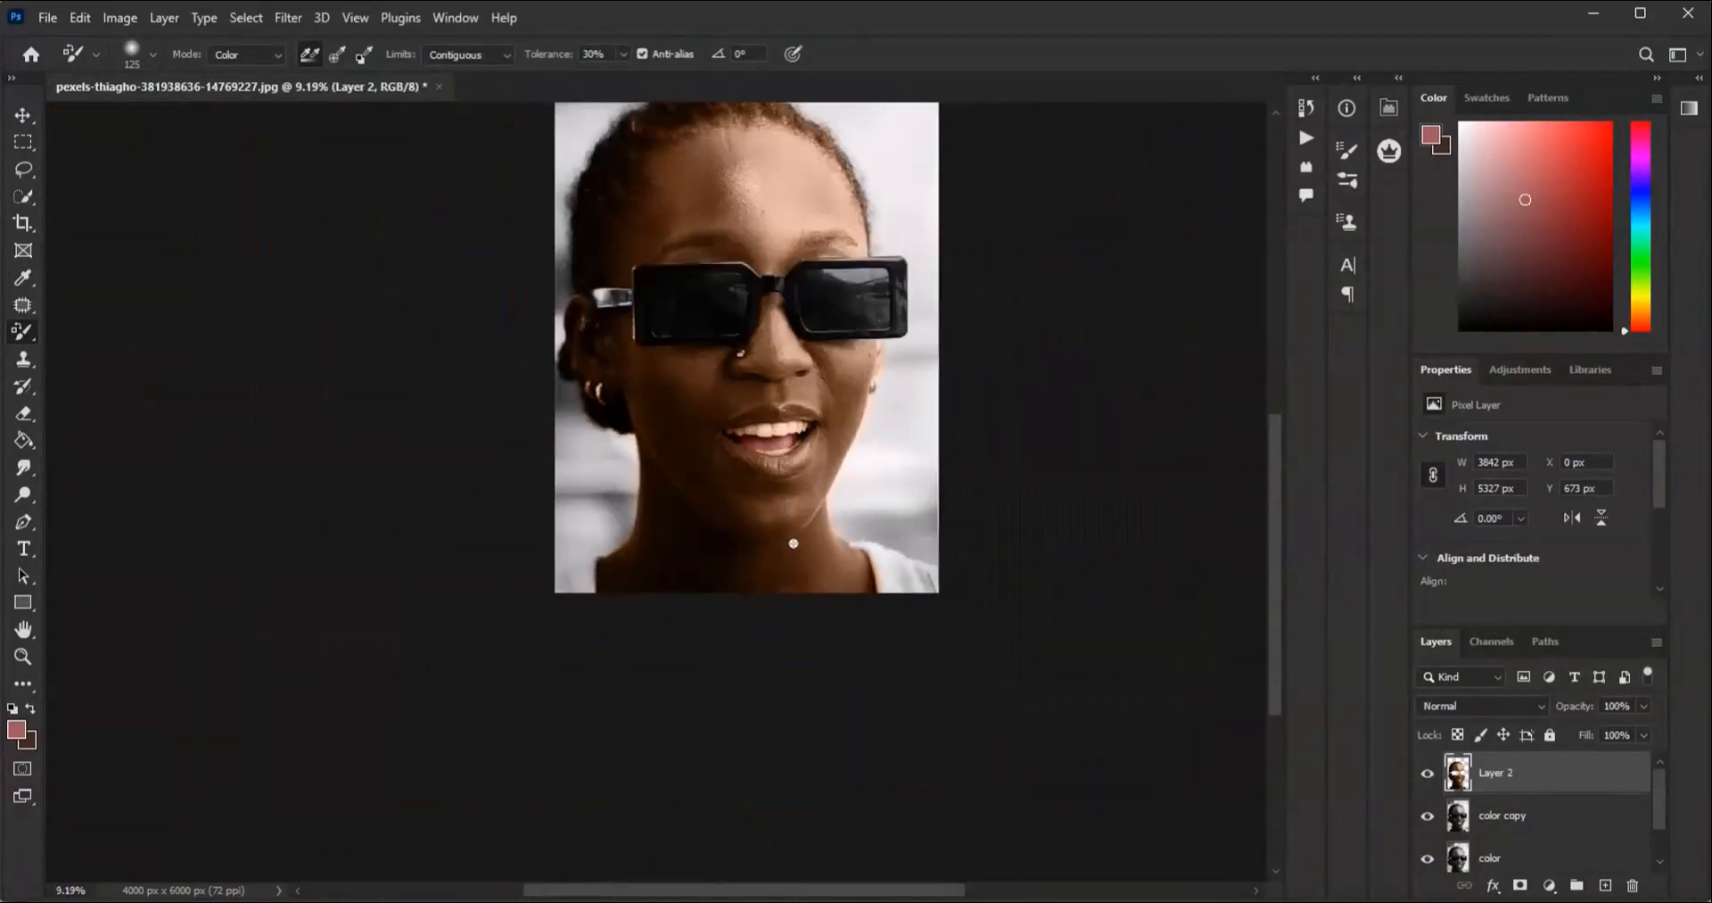
{"action": "scroll", "coordinate": [794, 543], "scroll_direction": "up", "scroll_amount": 4}
{"action": "left_click", "coordinate": [1425, 772]}
{"action": "left_click", "coordinate": [1426, 772]}
{"action": "scroll", "coordinate": [662, 416], "scroll_direction": "up", "scroll_amount": 10}
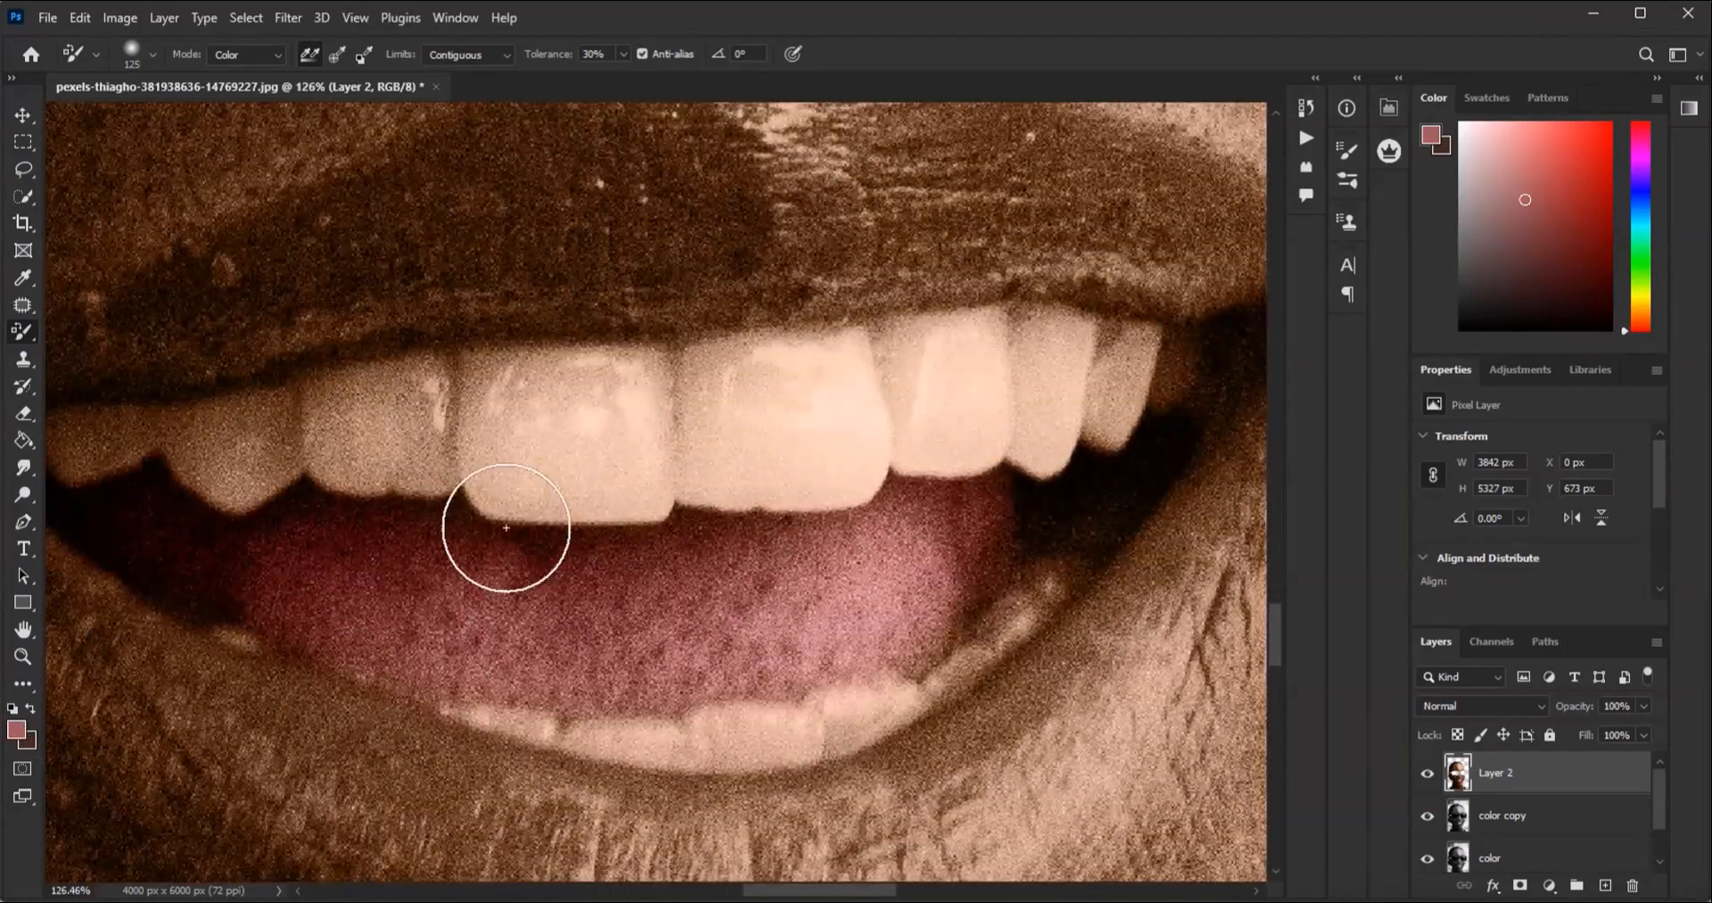
Step: Switch to the Quick Selection tool for selecting the teeth
{"action": "scroll", "coordinate": [535, 472], "scroll_direction": "down", "scroll_amount": 2}
{"action": "left_click", "coordinate": [23, 196]}
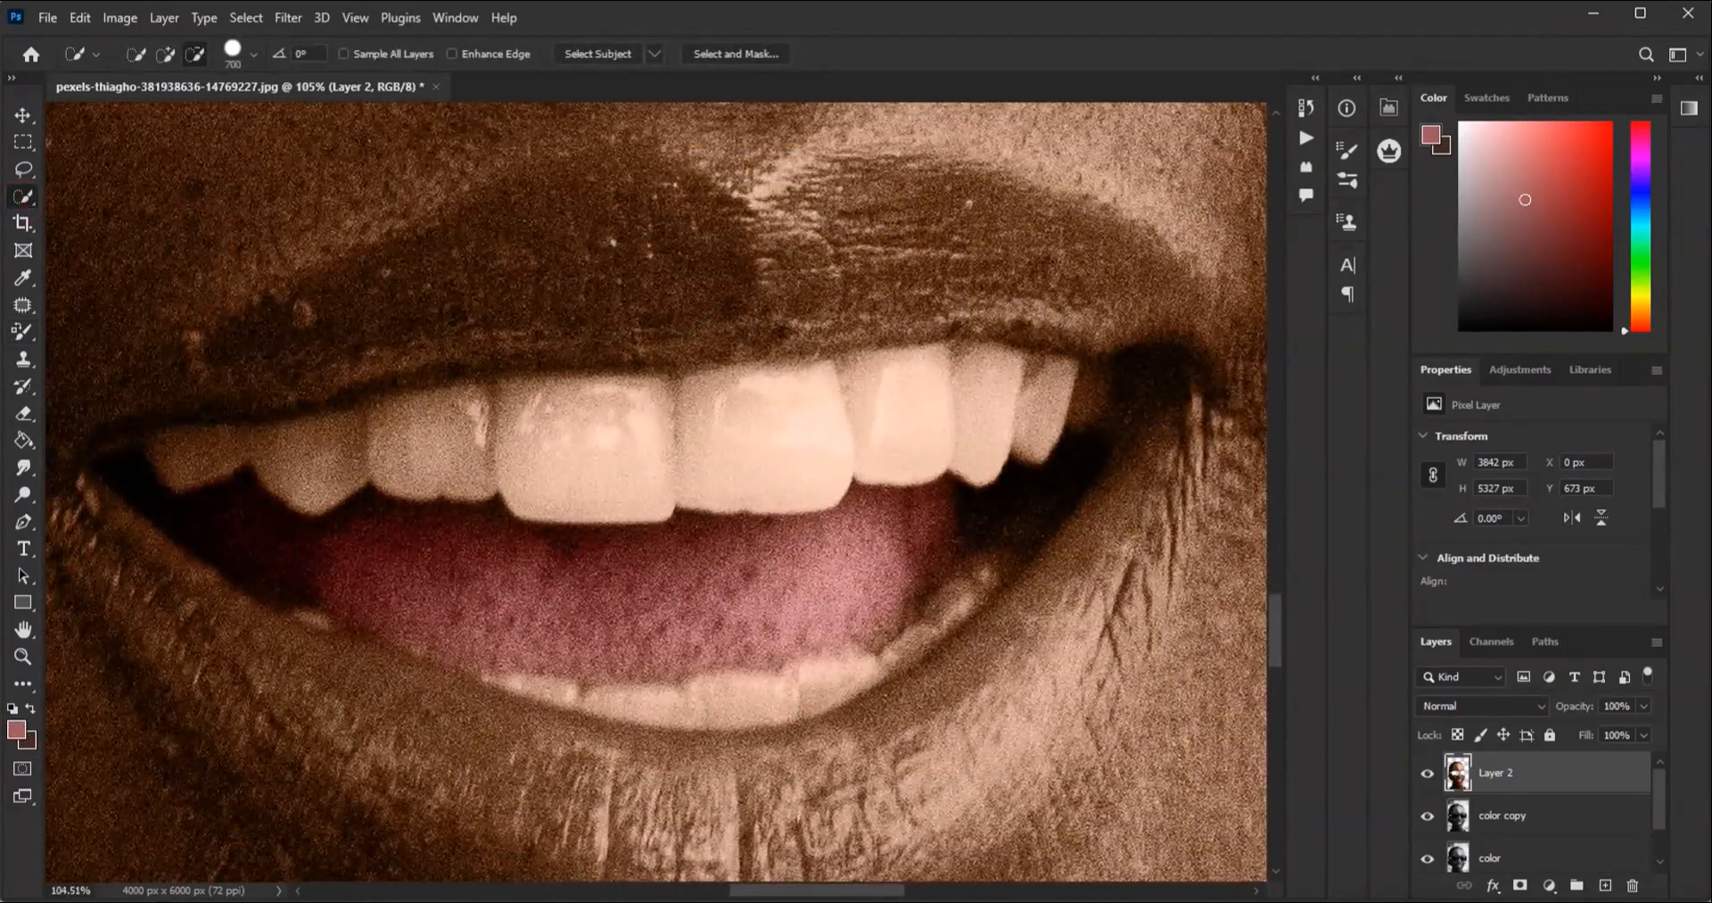
{"action": "right_click", "coordinate": [20, 200]}
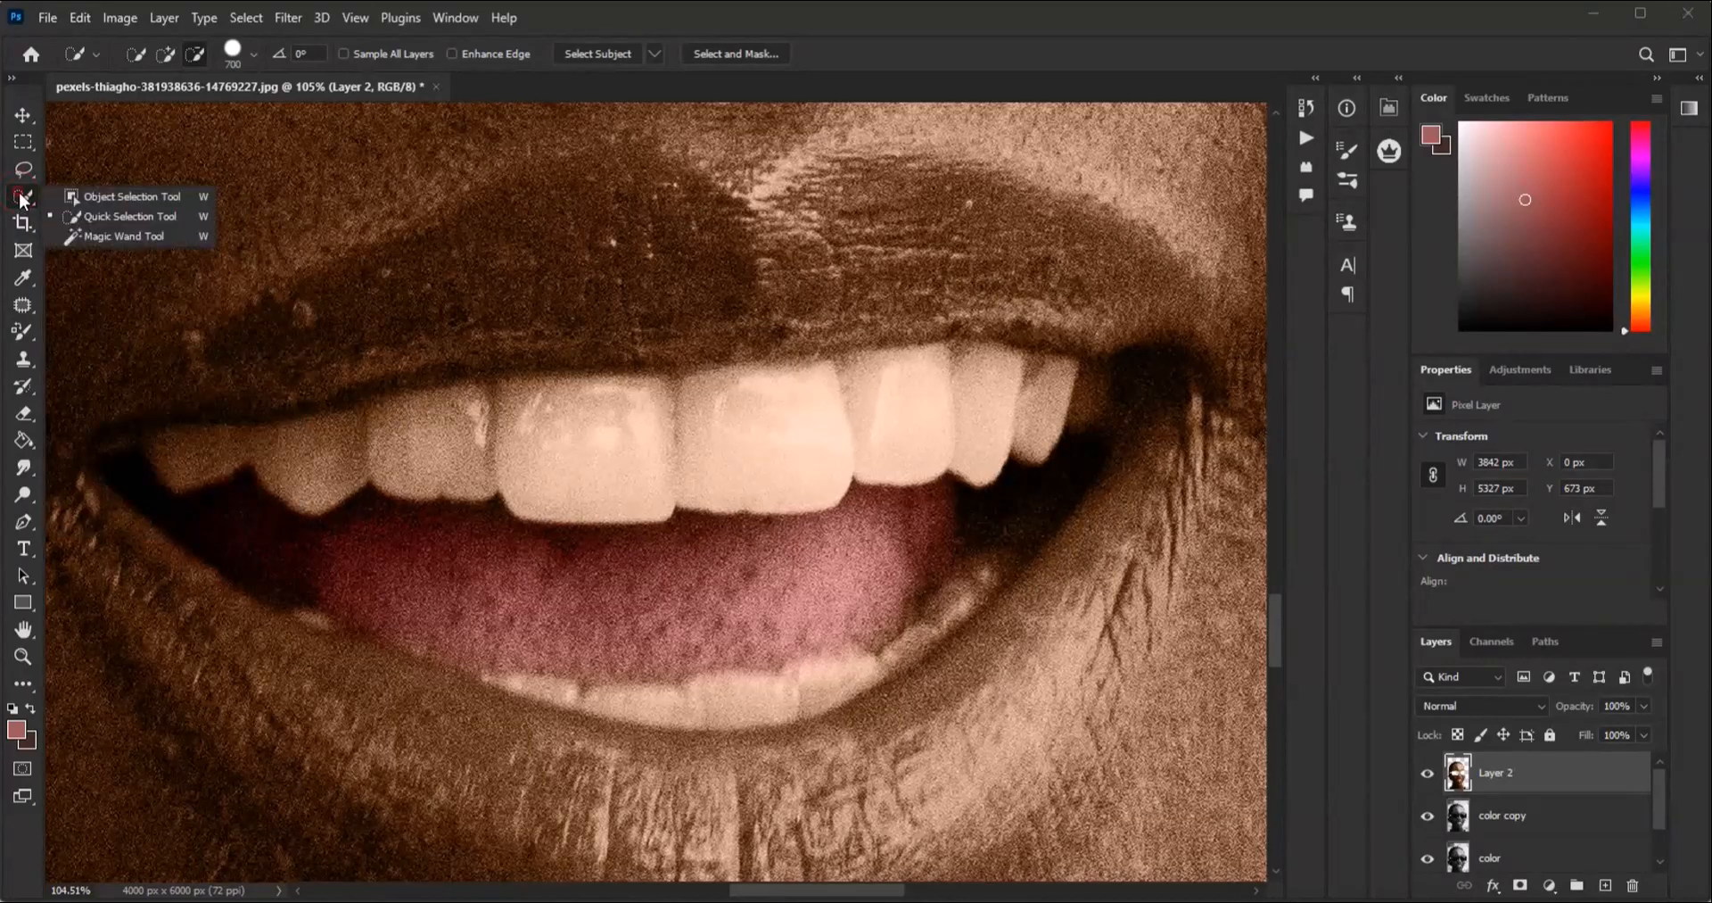
{"action": "left_click", "coordinate": [108, 198]}
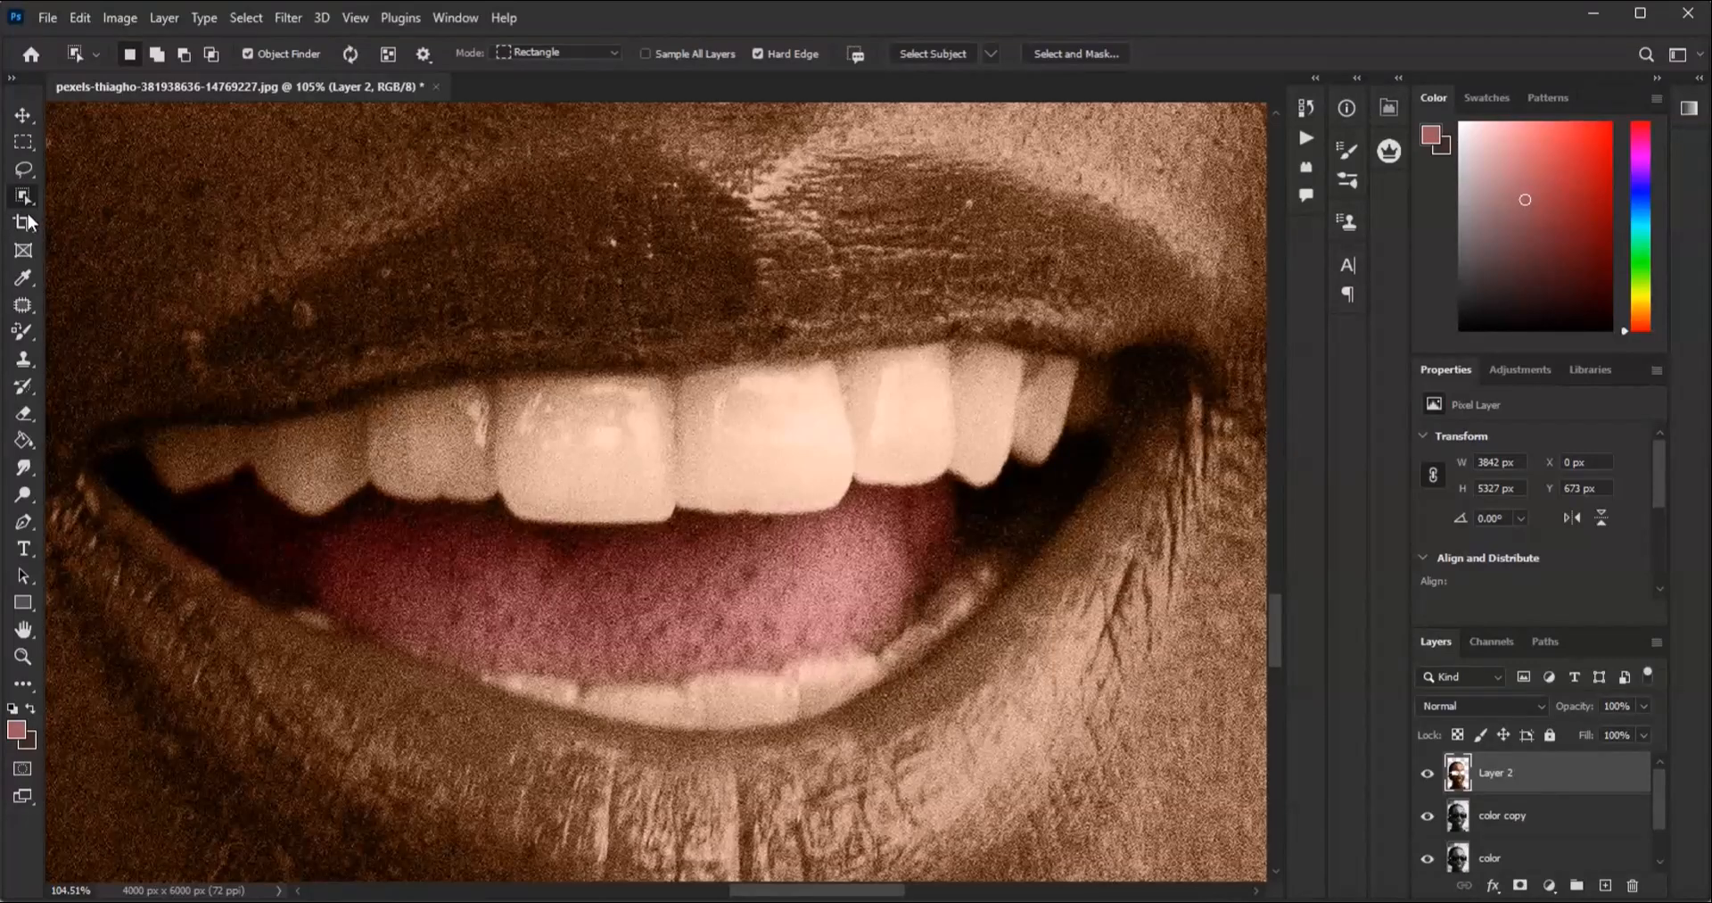
{"action": "right_click", "coordinate": [24, 206]}
{"action": "left_click", "coordinate": [99, 216]}
Step: Reduce the Quick Selection brush and select the large upper front teeth and the upper teeth to their right
{"action": "scroll", "coordinate": [874, 553], "scroll_direction": "down", "scroll_amount": 3}
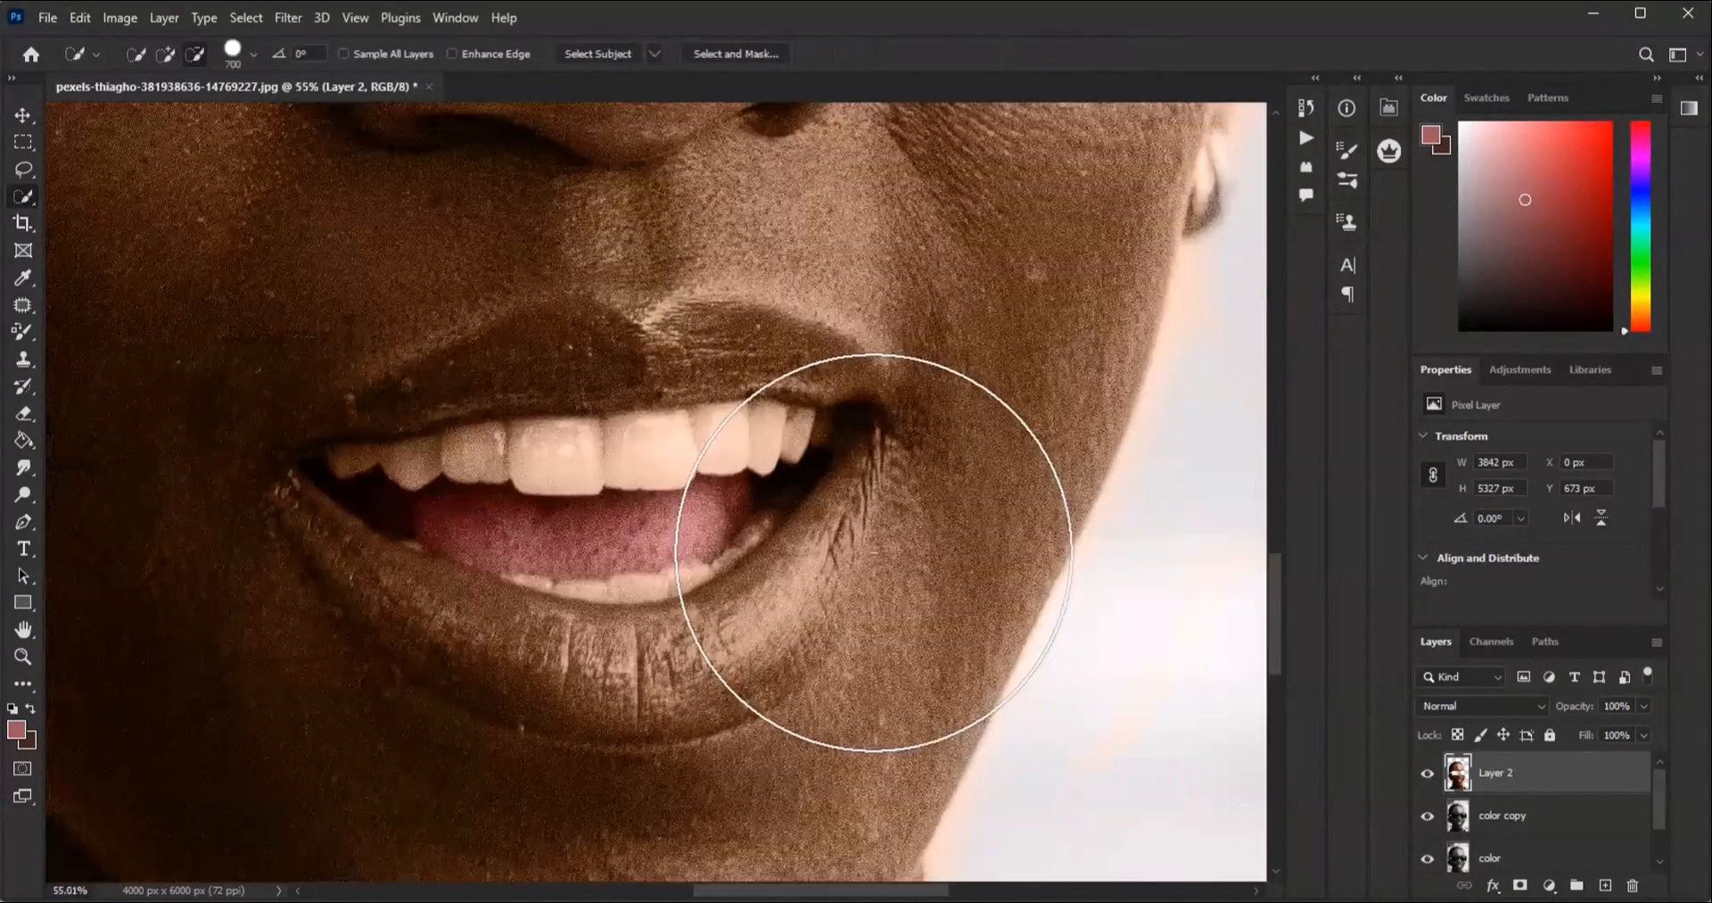
{"action": "key", "text": "bracketleft"}
{"action": "key", "text": "bracketleft"}
{"action": "key", "text": "bracketleft"}
{"action": "key", "text": "bracketleft"}
{"action": "key", "text": "bracketleft"}
{"action": "key", "text": "bracketleft"}
{"action": "key", "text": "bracketleft"}
{"action": "key", "text": "bracketleft"}
{"action": "key", "text": "bracketleft"}
{"action": "key", "text": "bracketleft"}
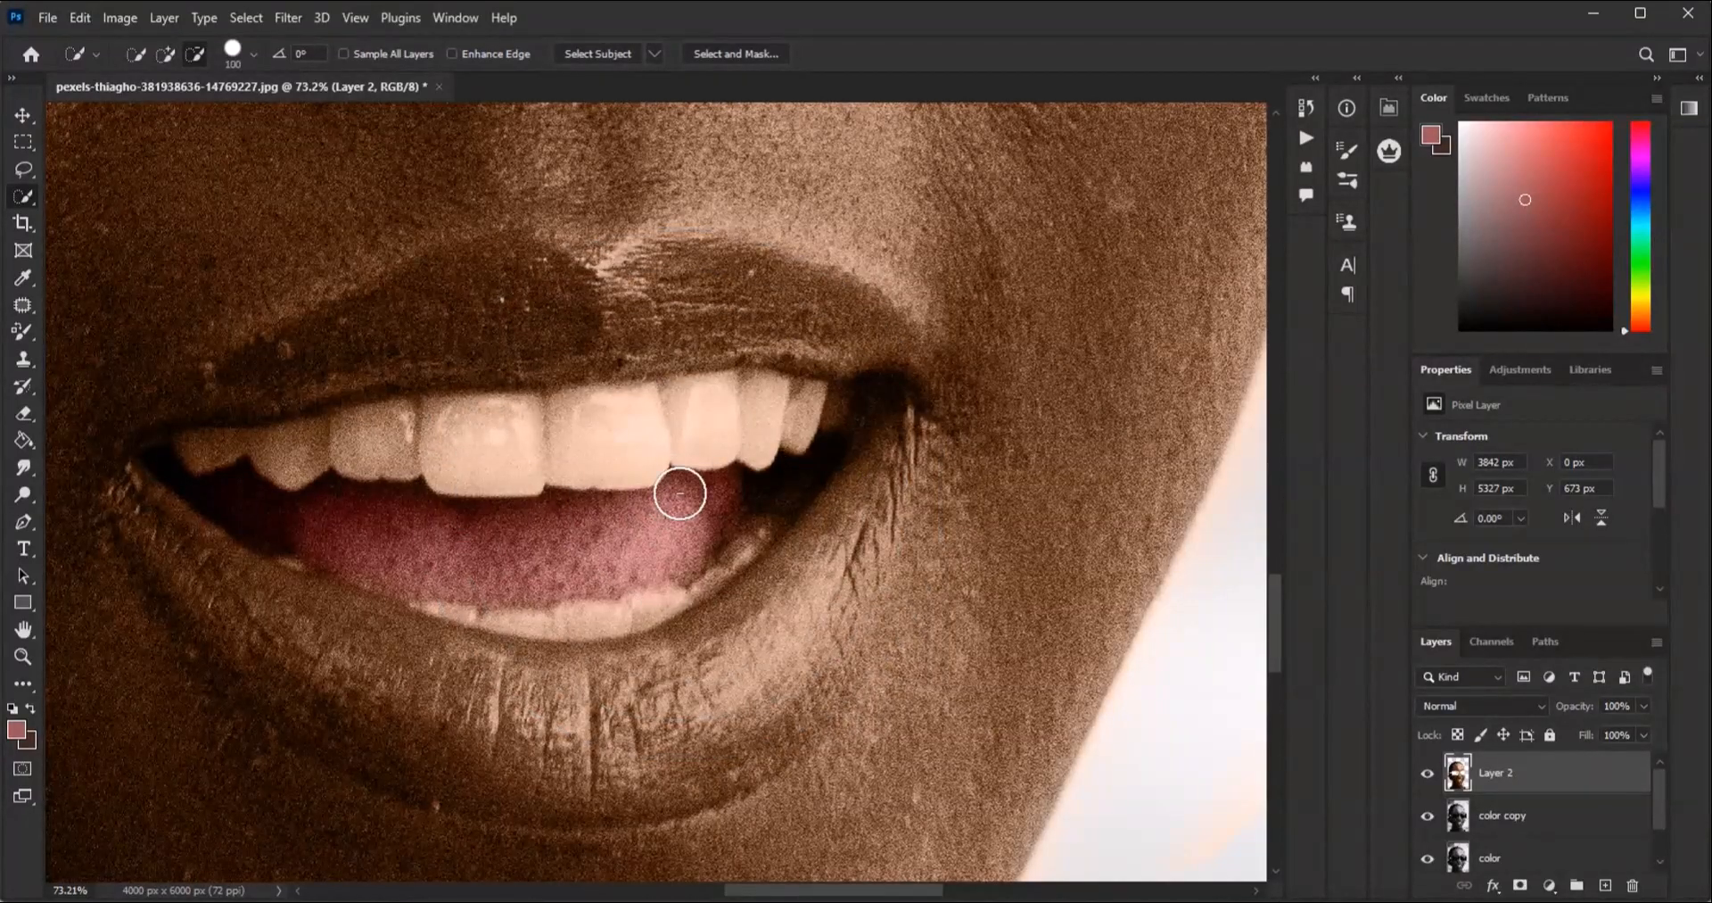
{"action": "scroll", "coordinate": [679, 493], "scroll_direction": "up", "scroll_amount": 2}
{"action": "left_click_drag", "start_coordinate": [482, 397], "coordinate": [655, 396]}
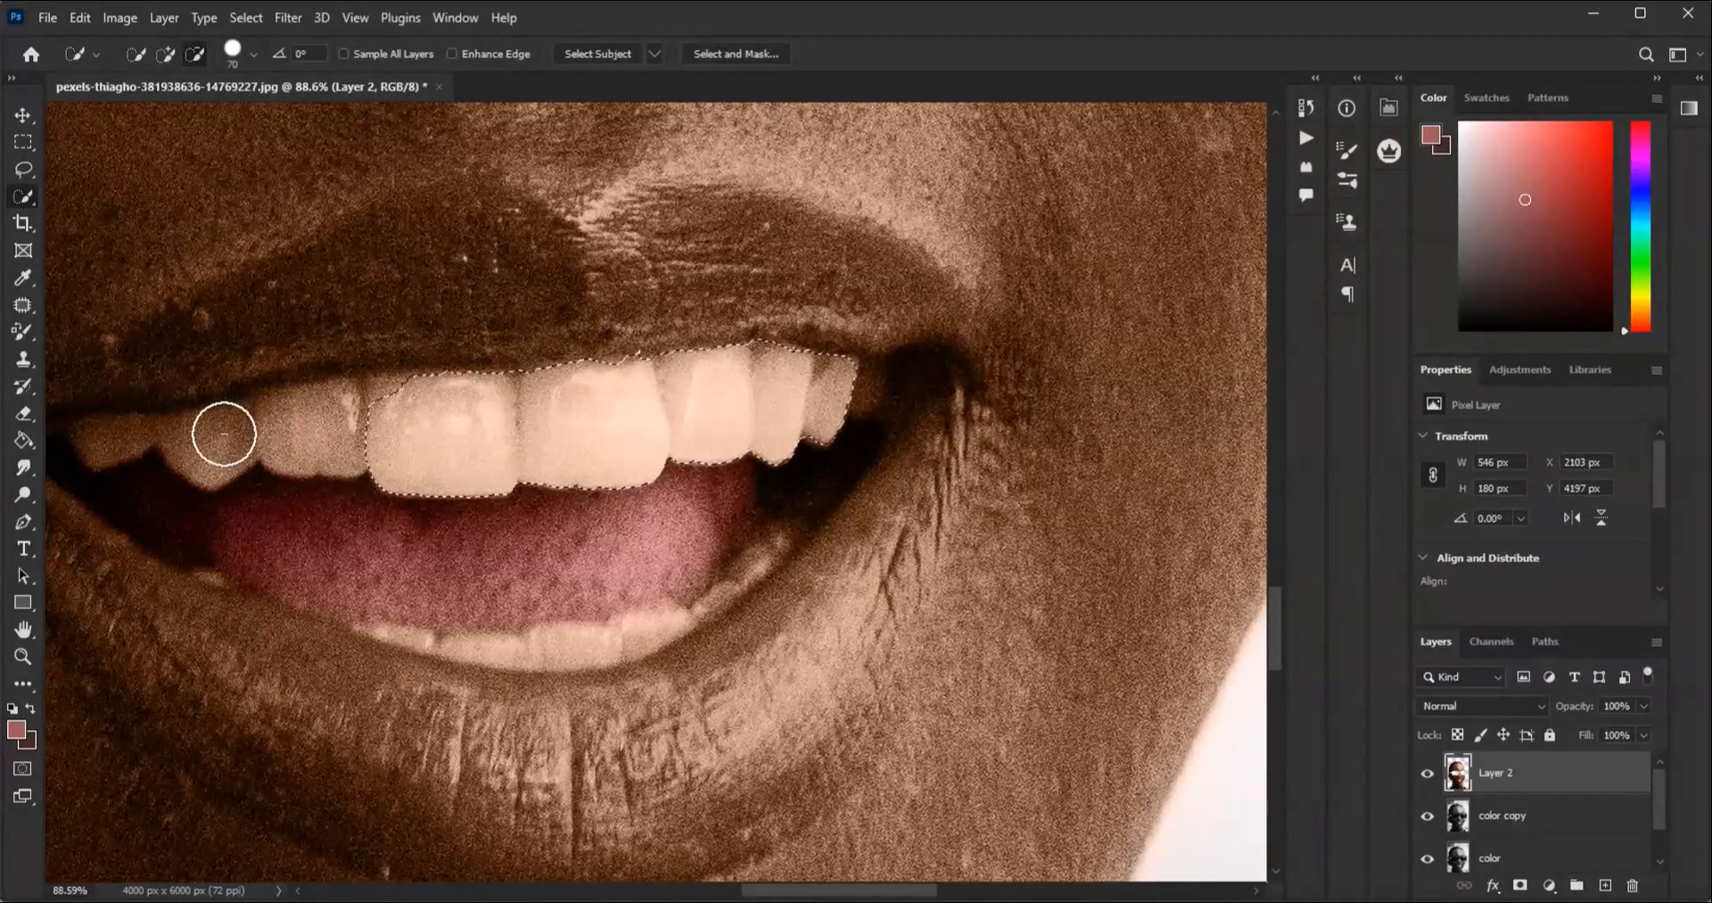
Step: Add the remaining upper teeth on the left and the far right edge to the selection, refining with a size 35 brush
{"action": "left_click_drag", "start_coordinate": [199, 433], "coordinate": [341, 428]}
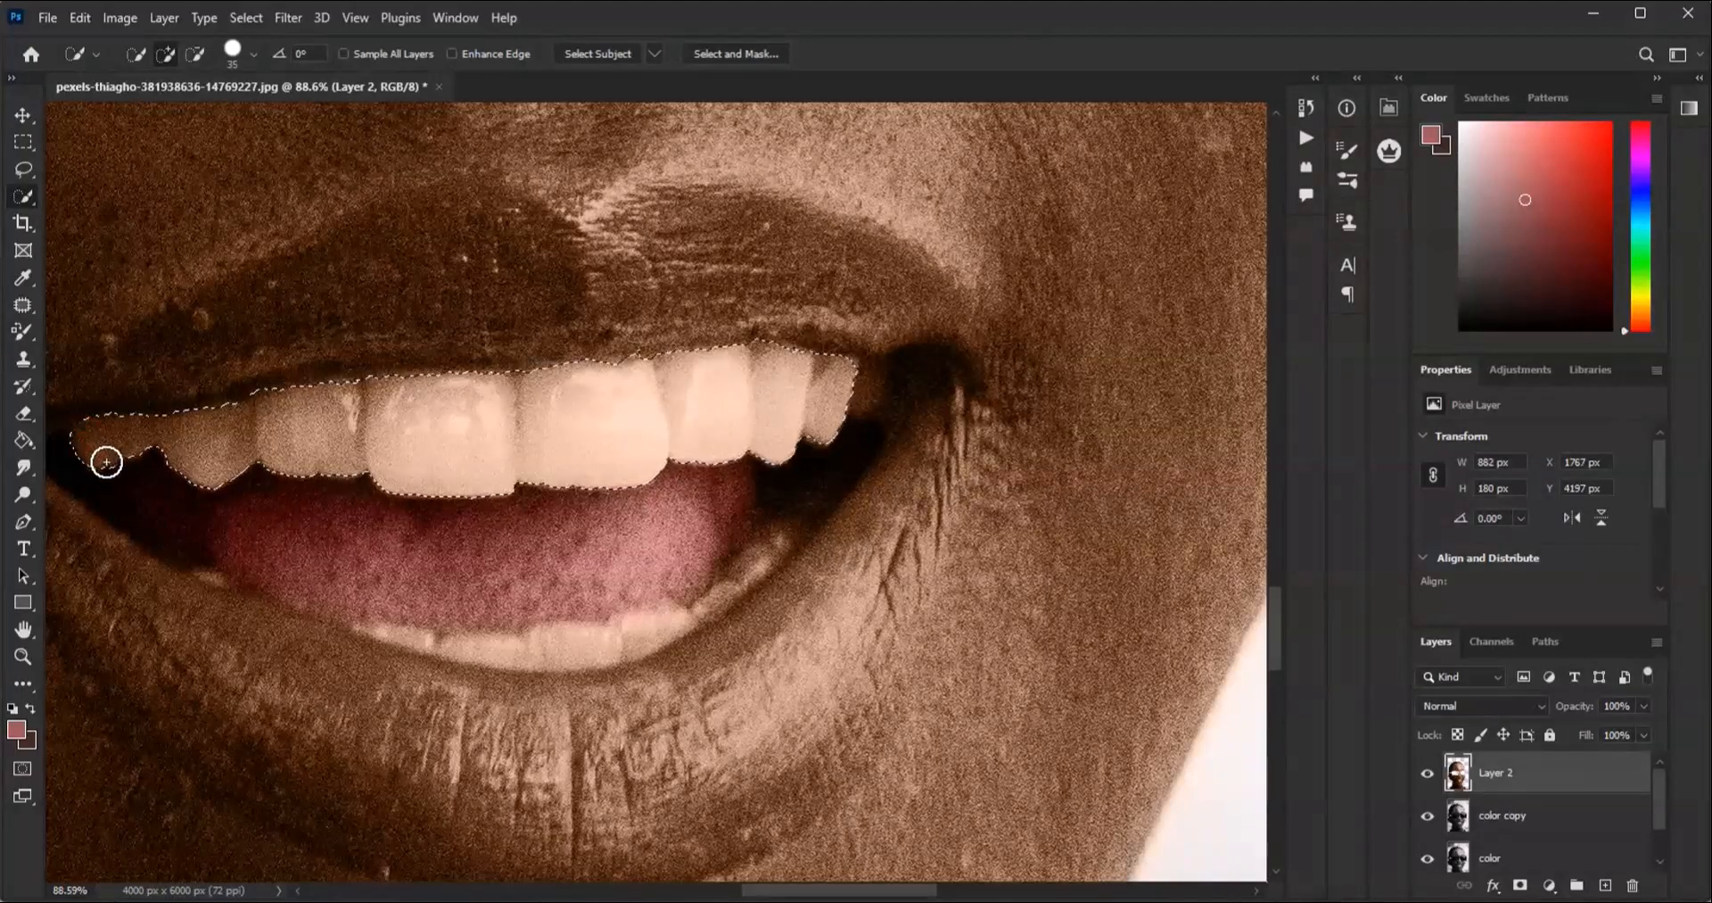
{"action": "left_click_drag", "start_coordinate": [853, 413], "coordinate": [863, 389]}
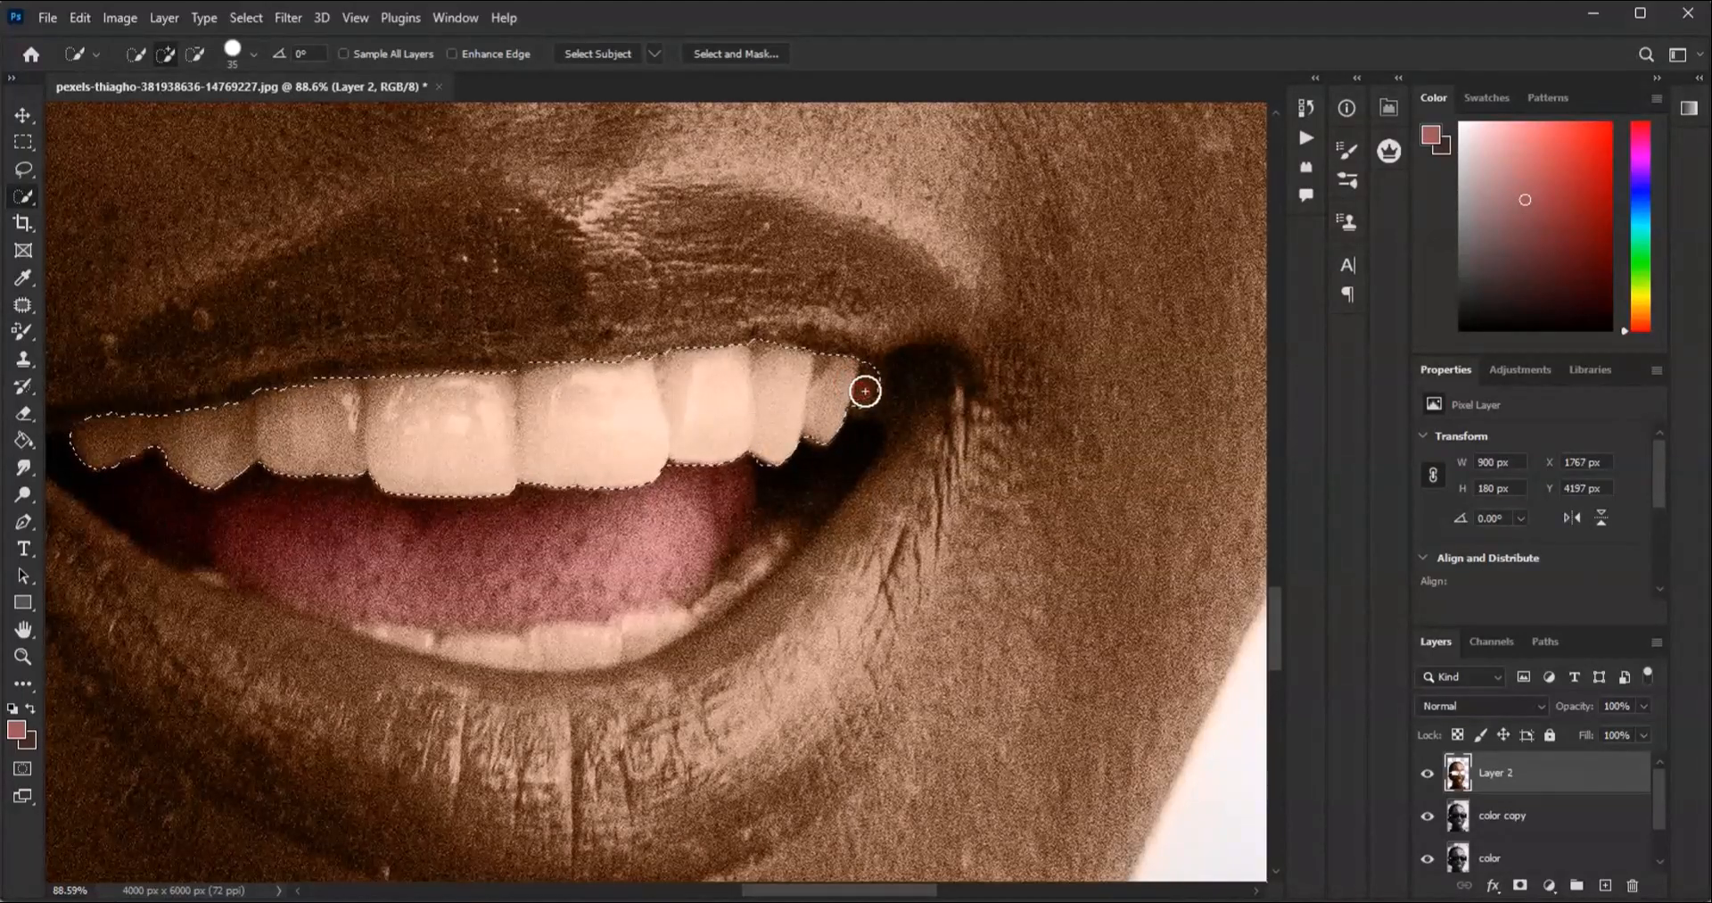
{"action": "scroll", "coordinate": [547, 473], "scroll_direction": "down", "scroll_amount": 4}
{"action": "scroll", "coordinate": [514, 452], "scroll_direction": "up", "scroll_amount": 4}
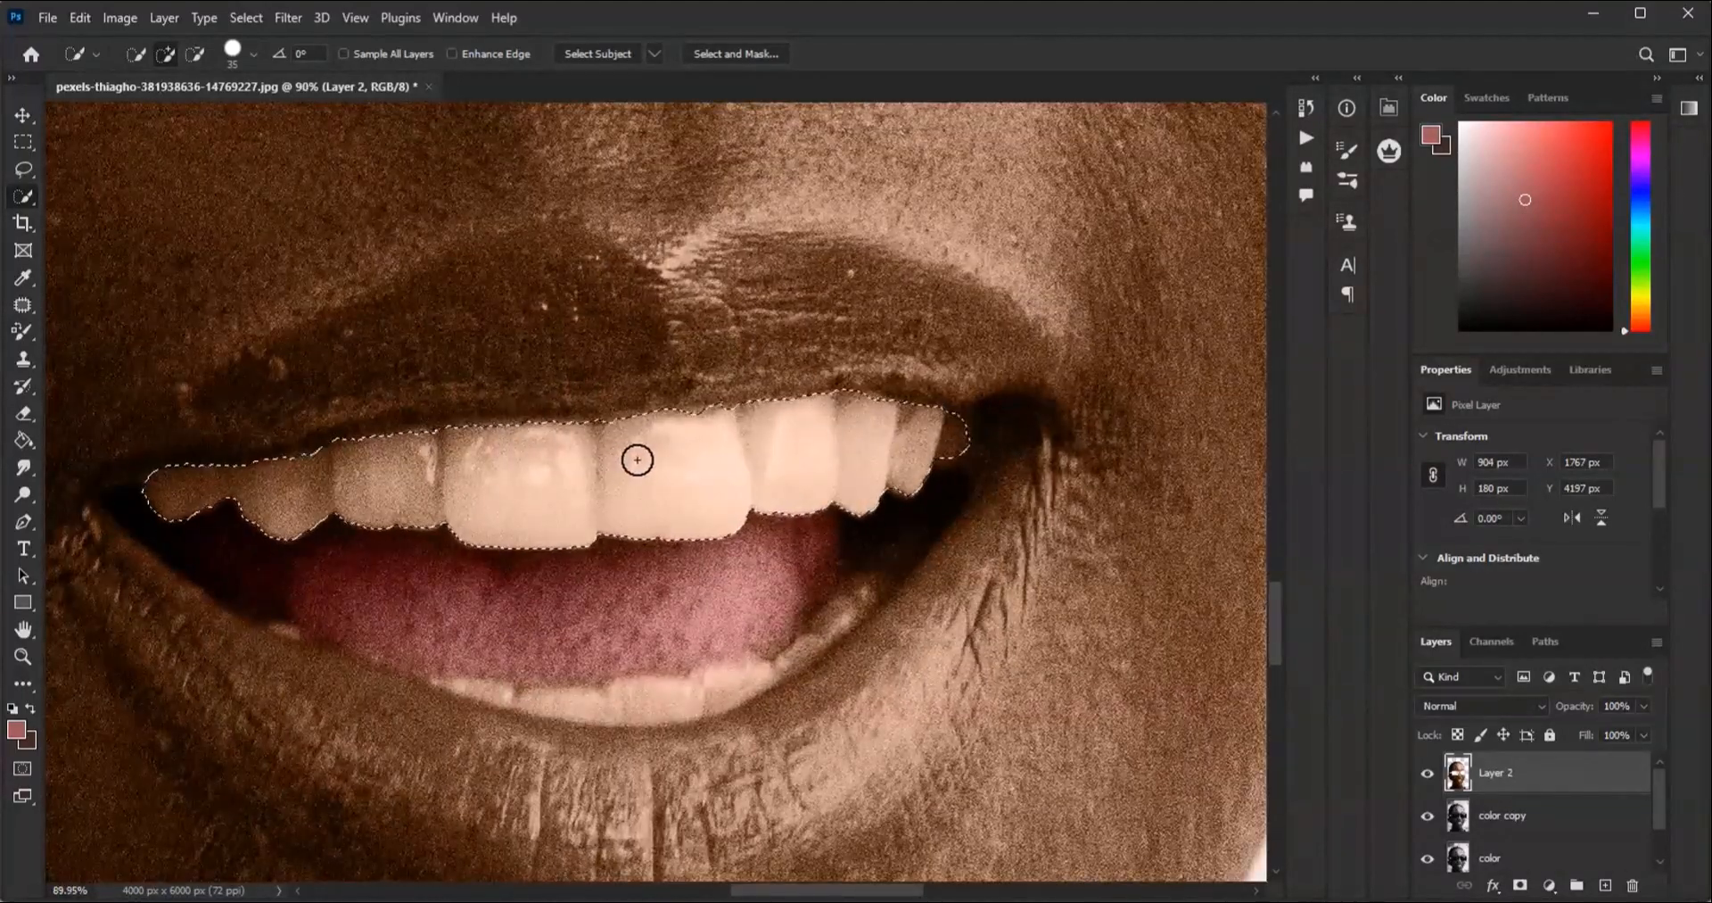
Step: Set the foreground colour to white, ffffff
{"action": "scroll", "coordinate": [837, 498], "scroll_direction": "up", "scroll_amount": 1}
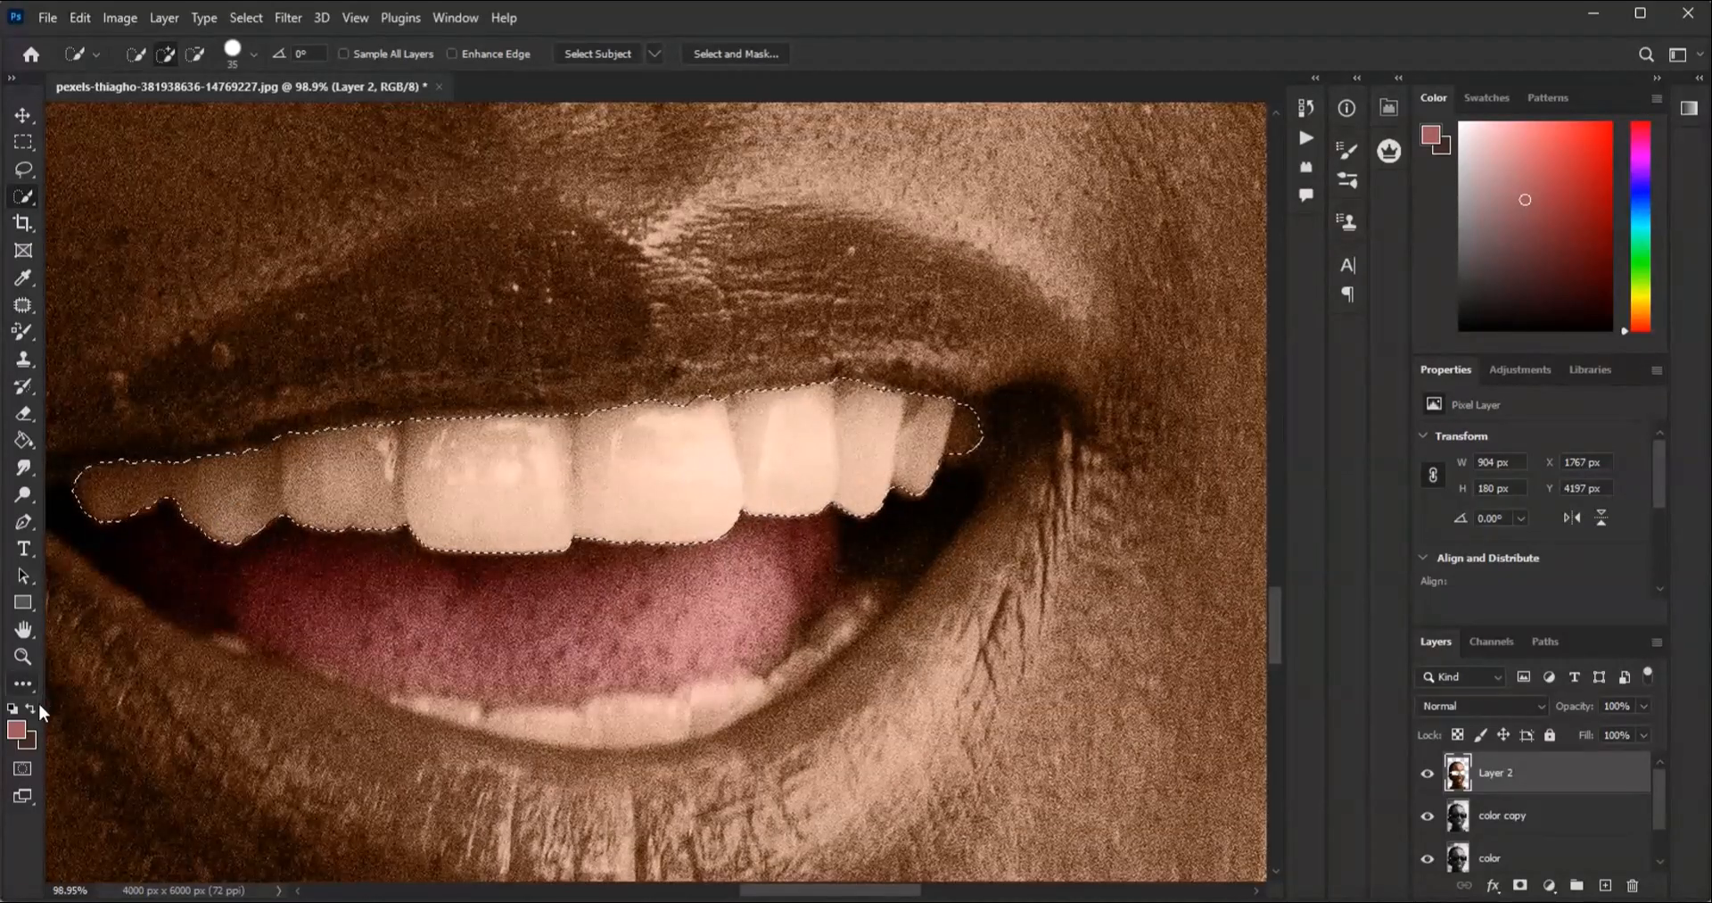
{"action": "left_click", "coordinate": [17, 730]}
{"action": "type", "text": "ffffff"}
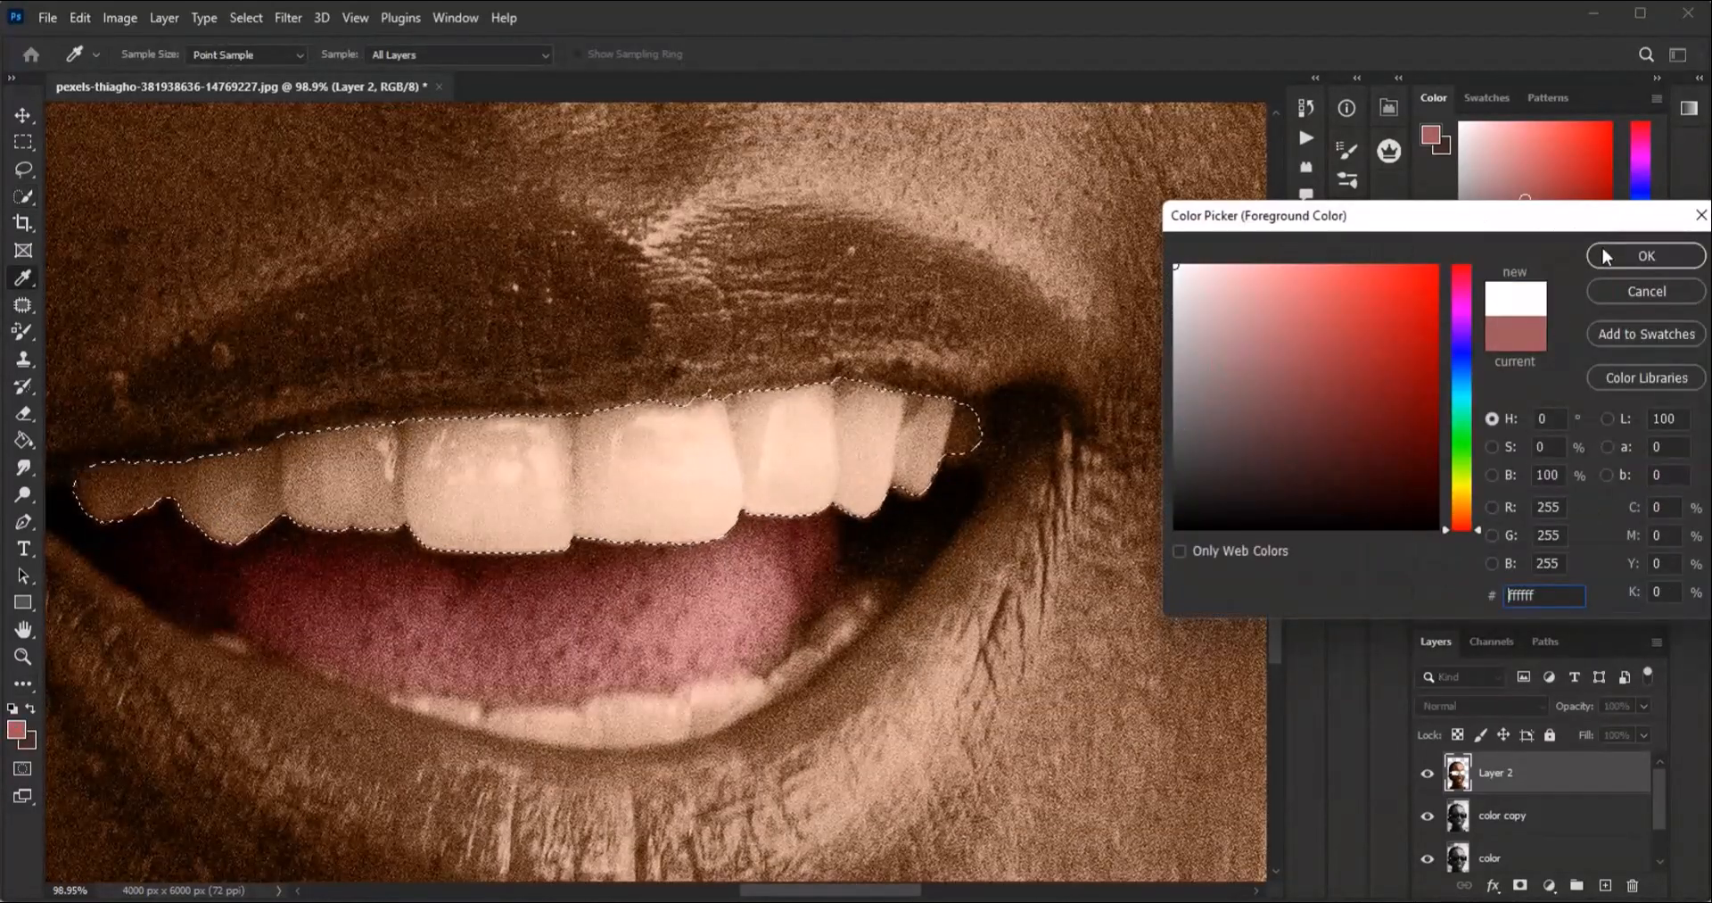
{"action": "left_click", "coordinate": [1609, 257]}
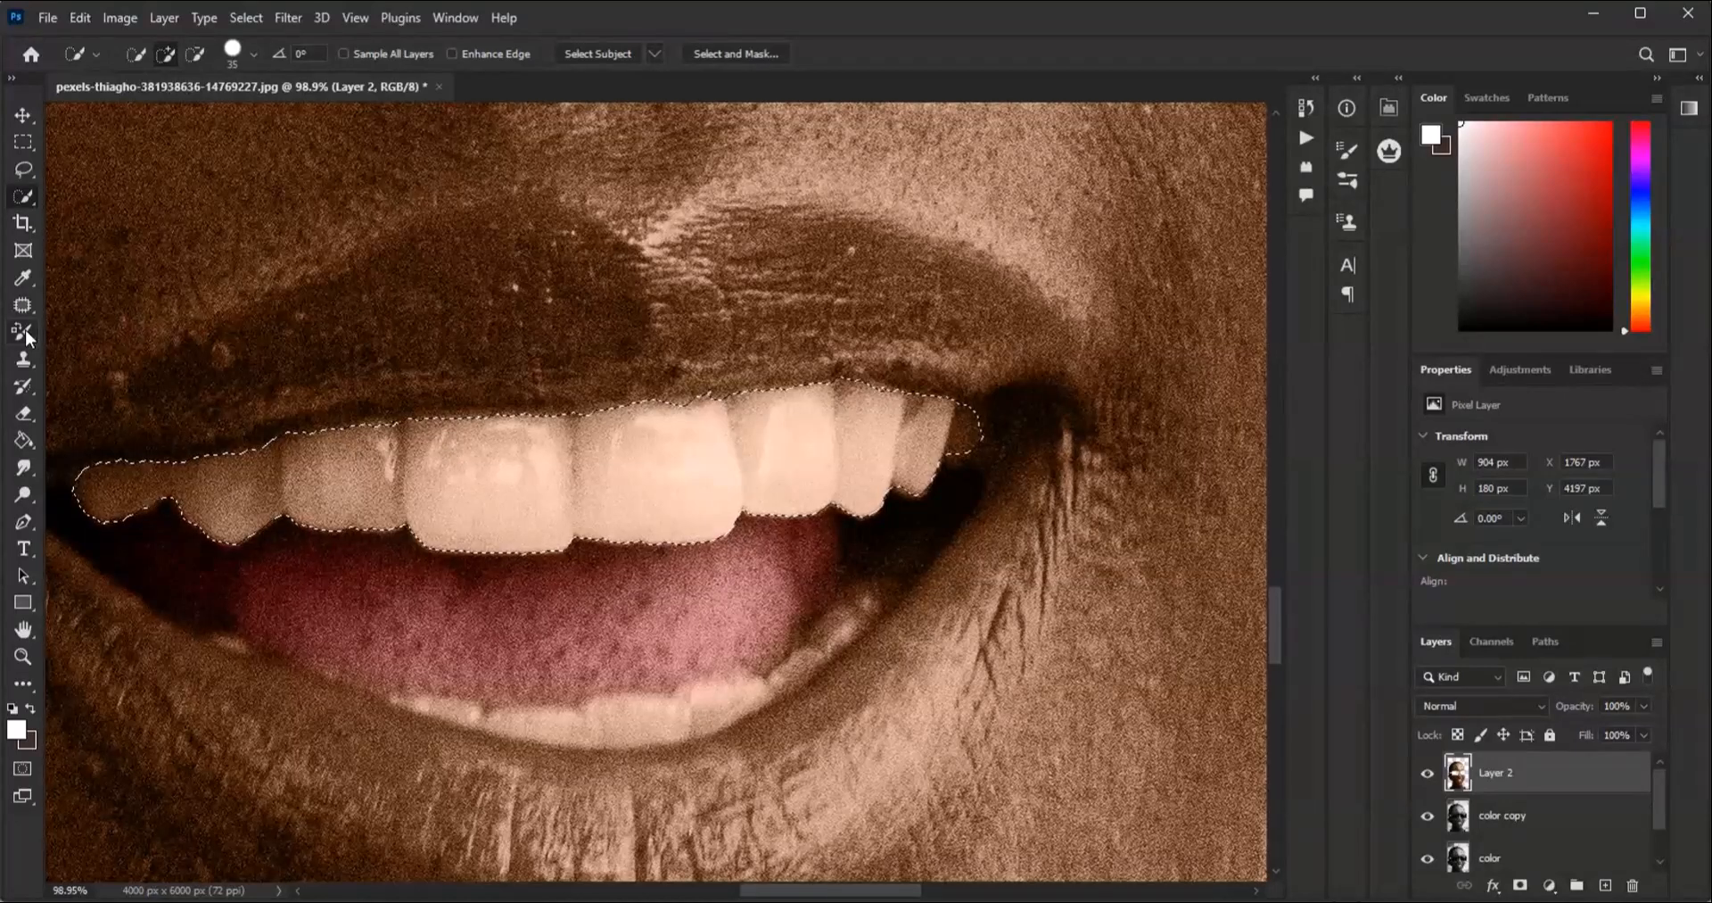
Step: Recolour the selected upper teeth white with the Color Replacement tool, and deselect them
{"action": "left_click", "coordinate": [23, 330]}
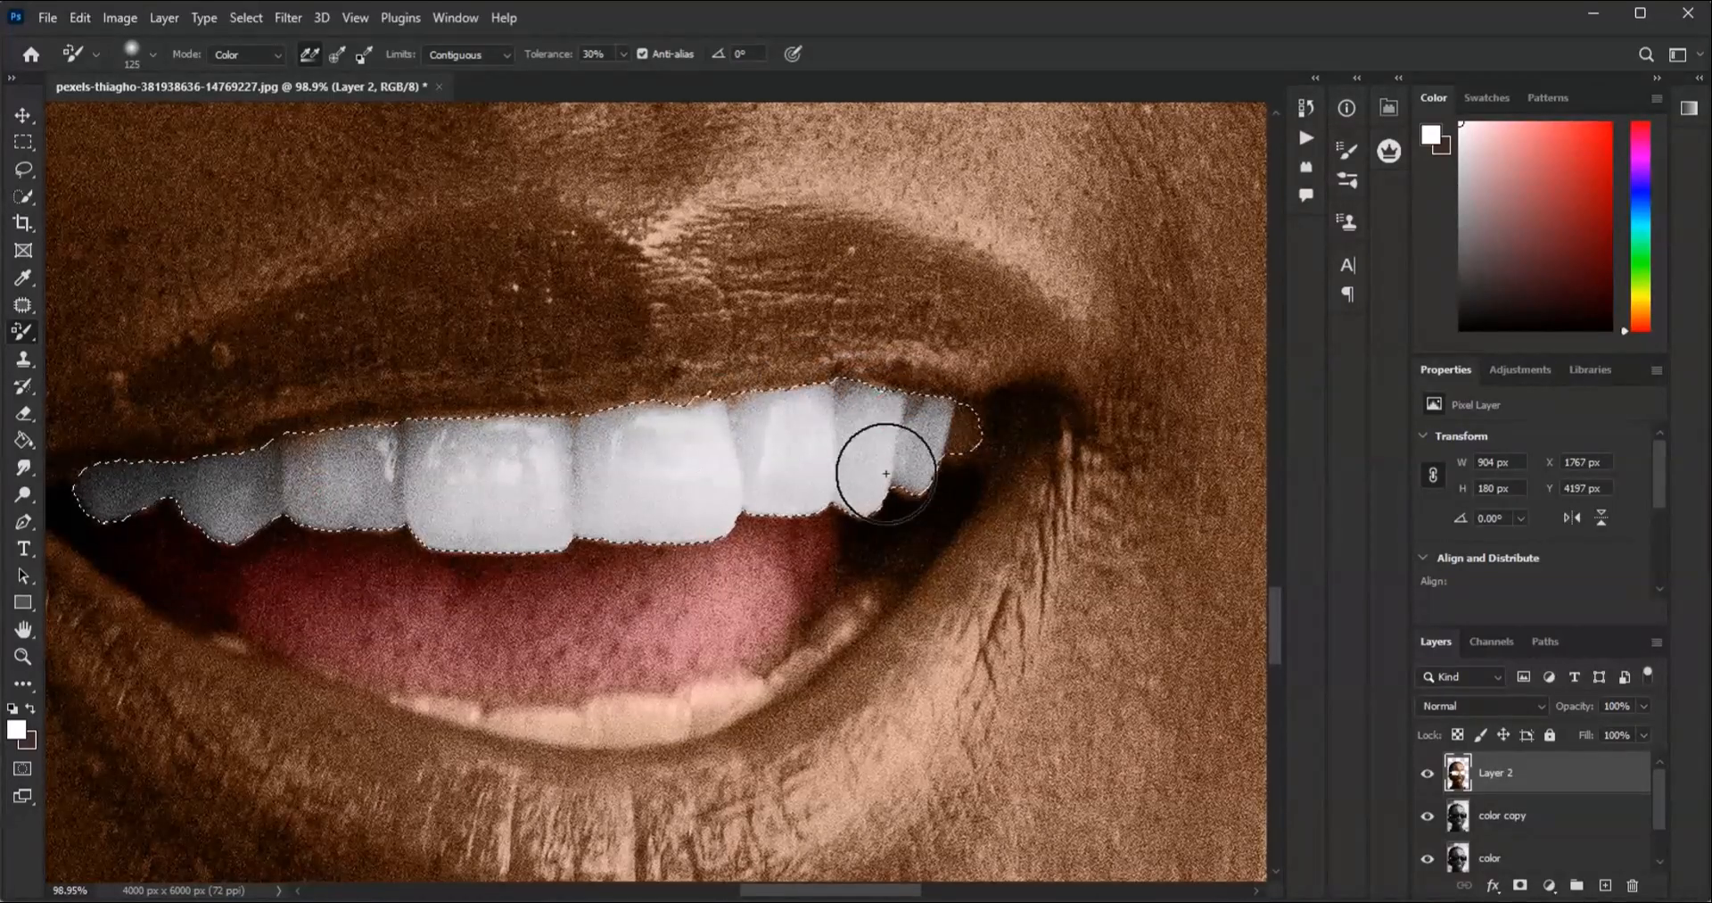
{"action": "scroll", "coordinate": [582, 460], "scroll_direction": "down", "scroll_amount": 3}
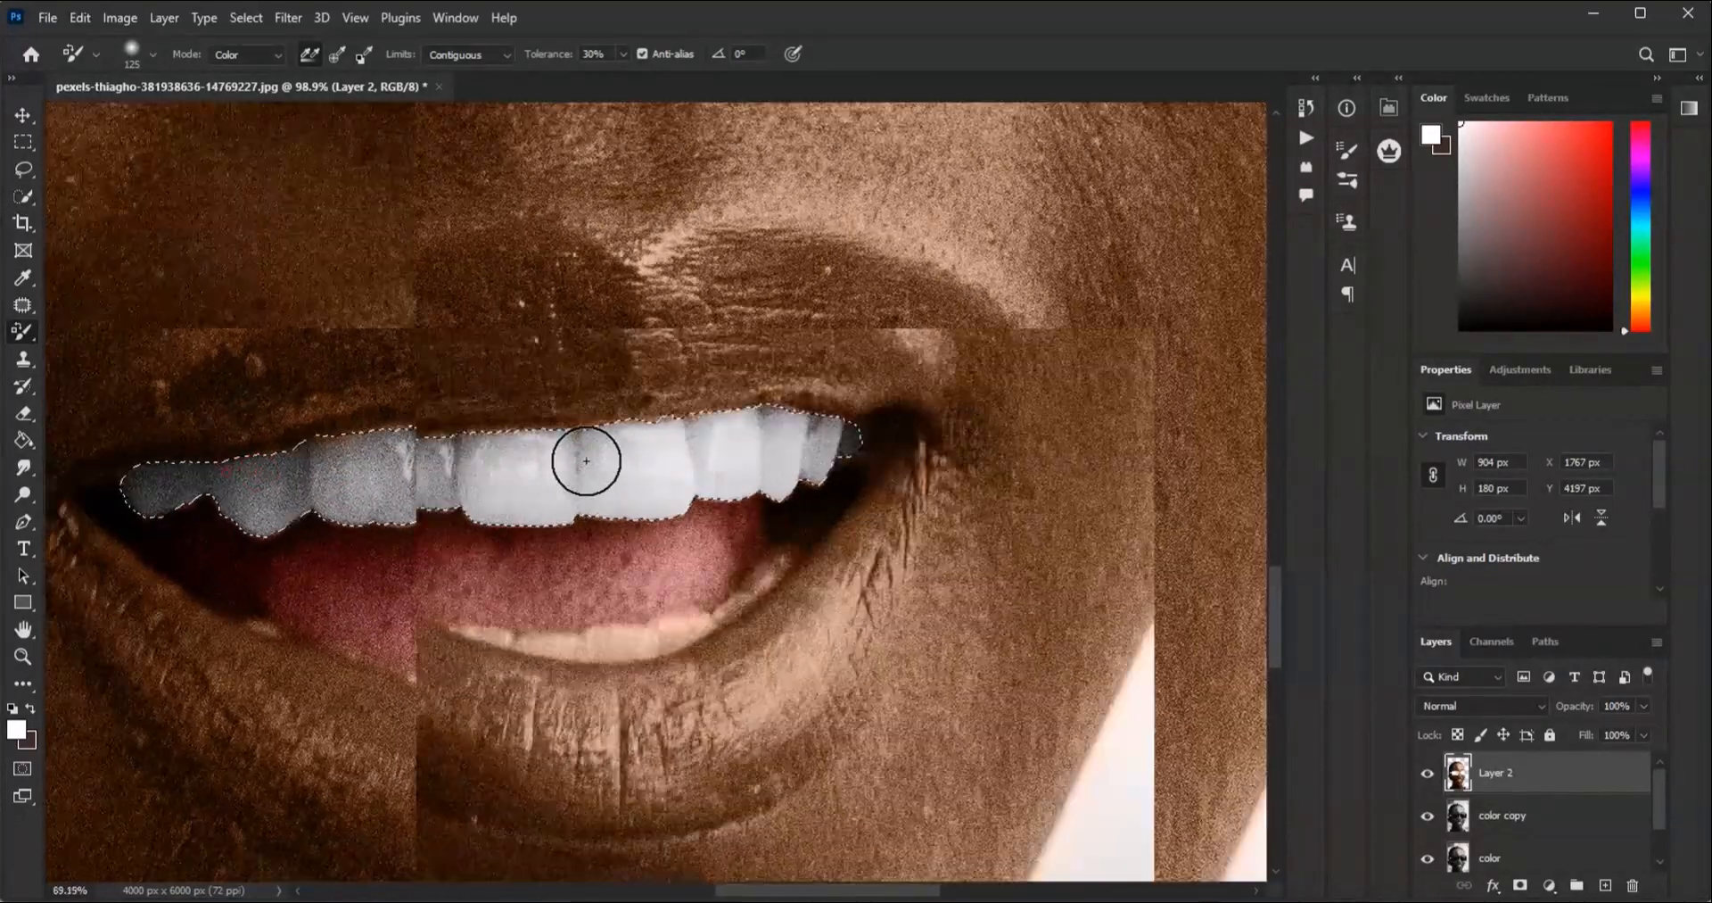
{"action": "key", "text": "ctrl+d"}
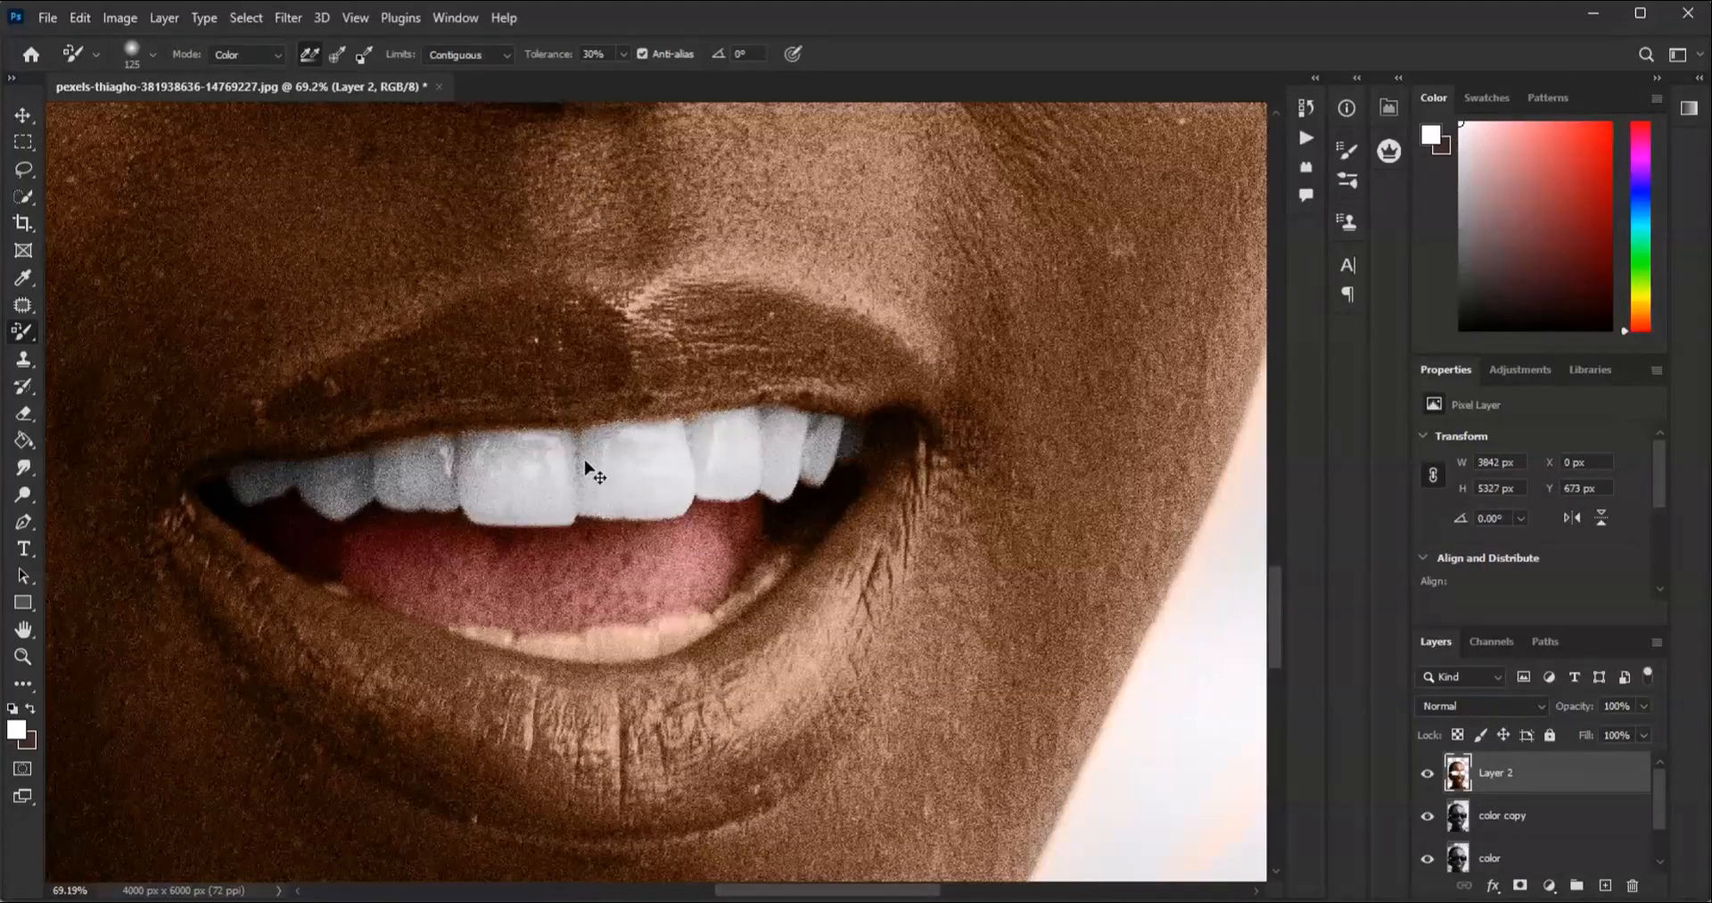
{"action": "scroll", "coordinate": [585, 460], "scroll_direction": "down", "scroll_amount": 8}
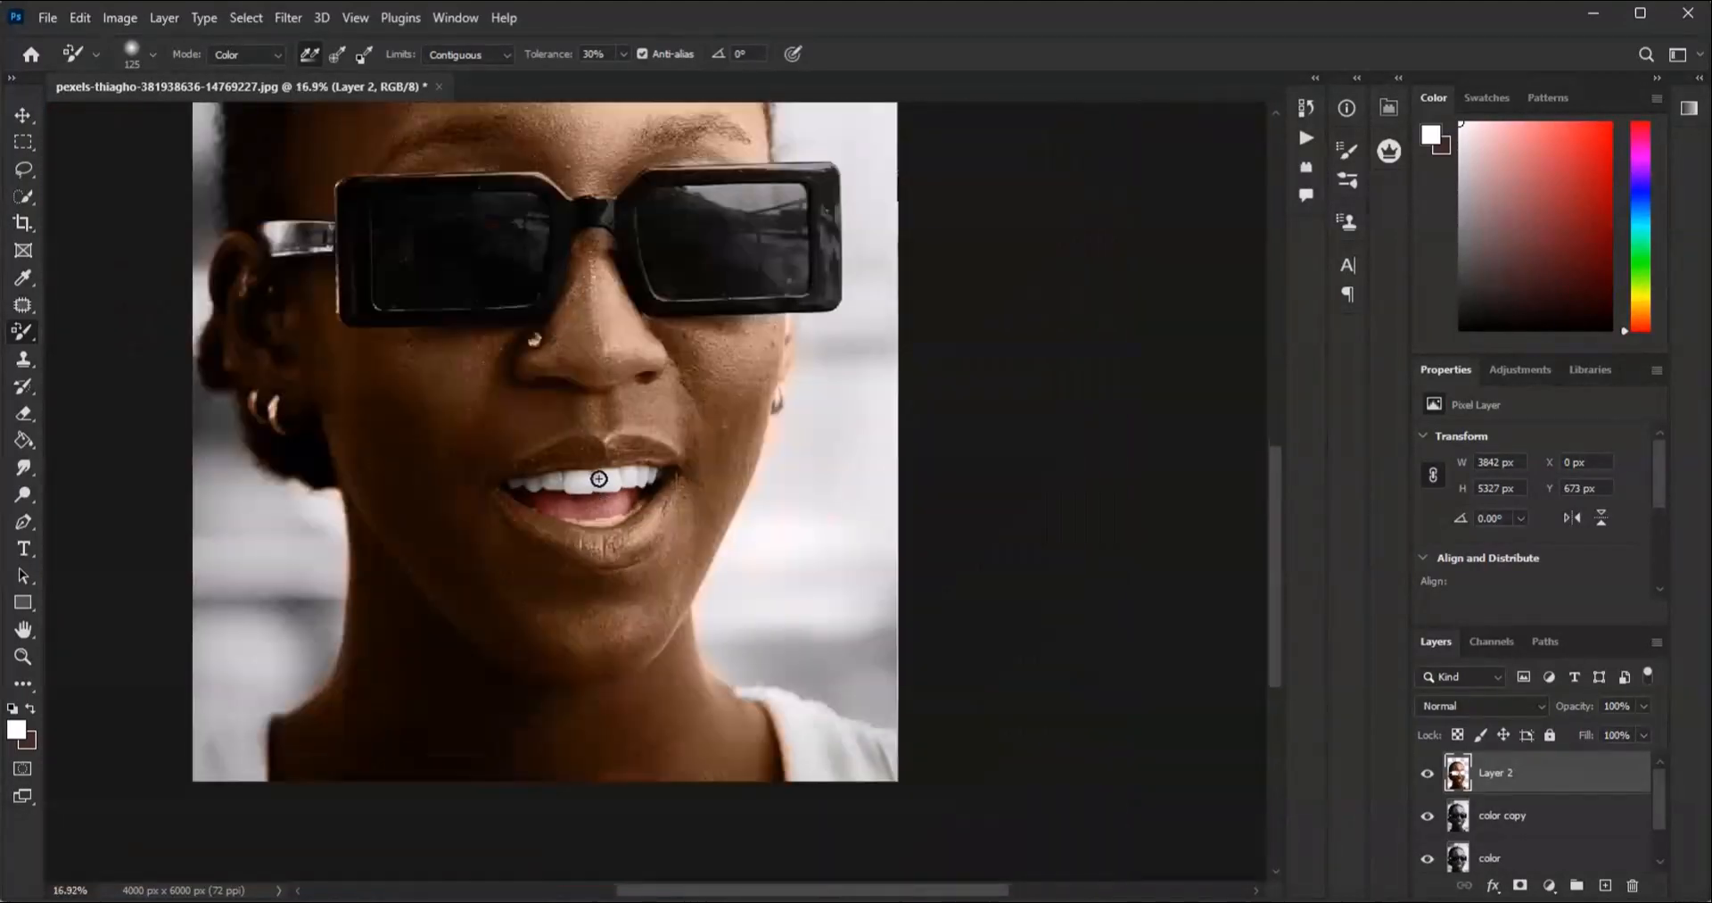
Step: Select the row of lower teeth with a freehand Lasso outline that follows their edges to the far right
{"action": "scroll", "coordinate": [561, 486], "scroll_direction": "up", "scroll_amount": 9}
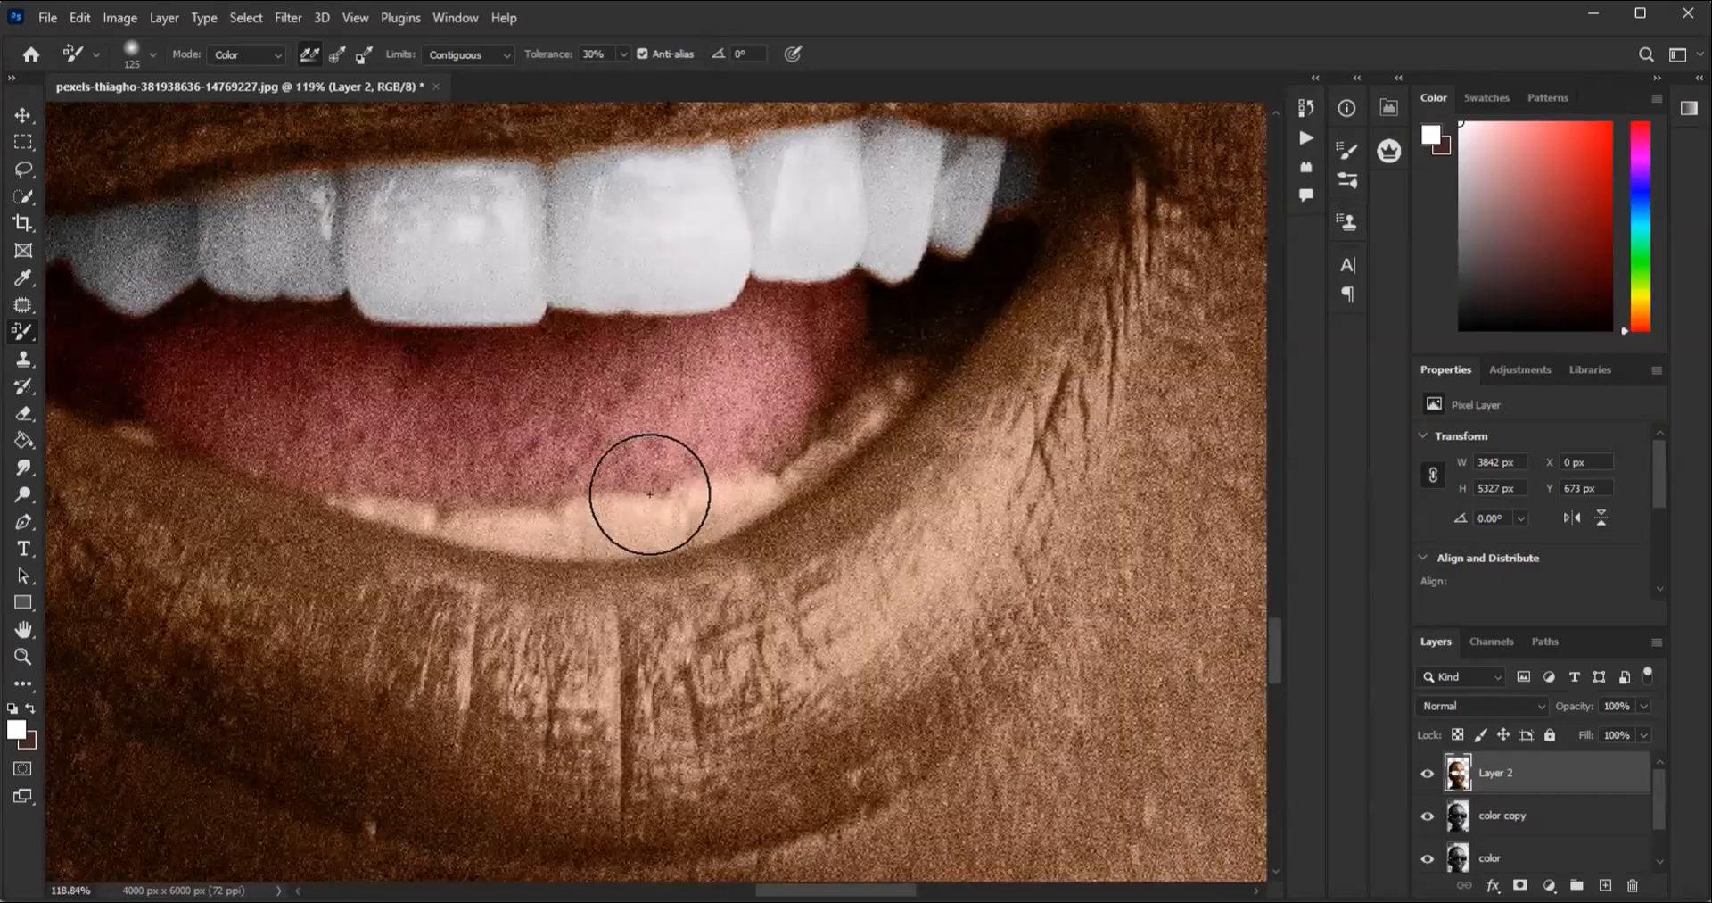
{"action": "scroll", "coordinate": [650, 493], "scroll_direction": "up", "scroll_amount": 2}
{"action": "left_click", "coordinate": [24, 169]}
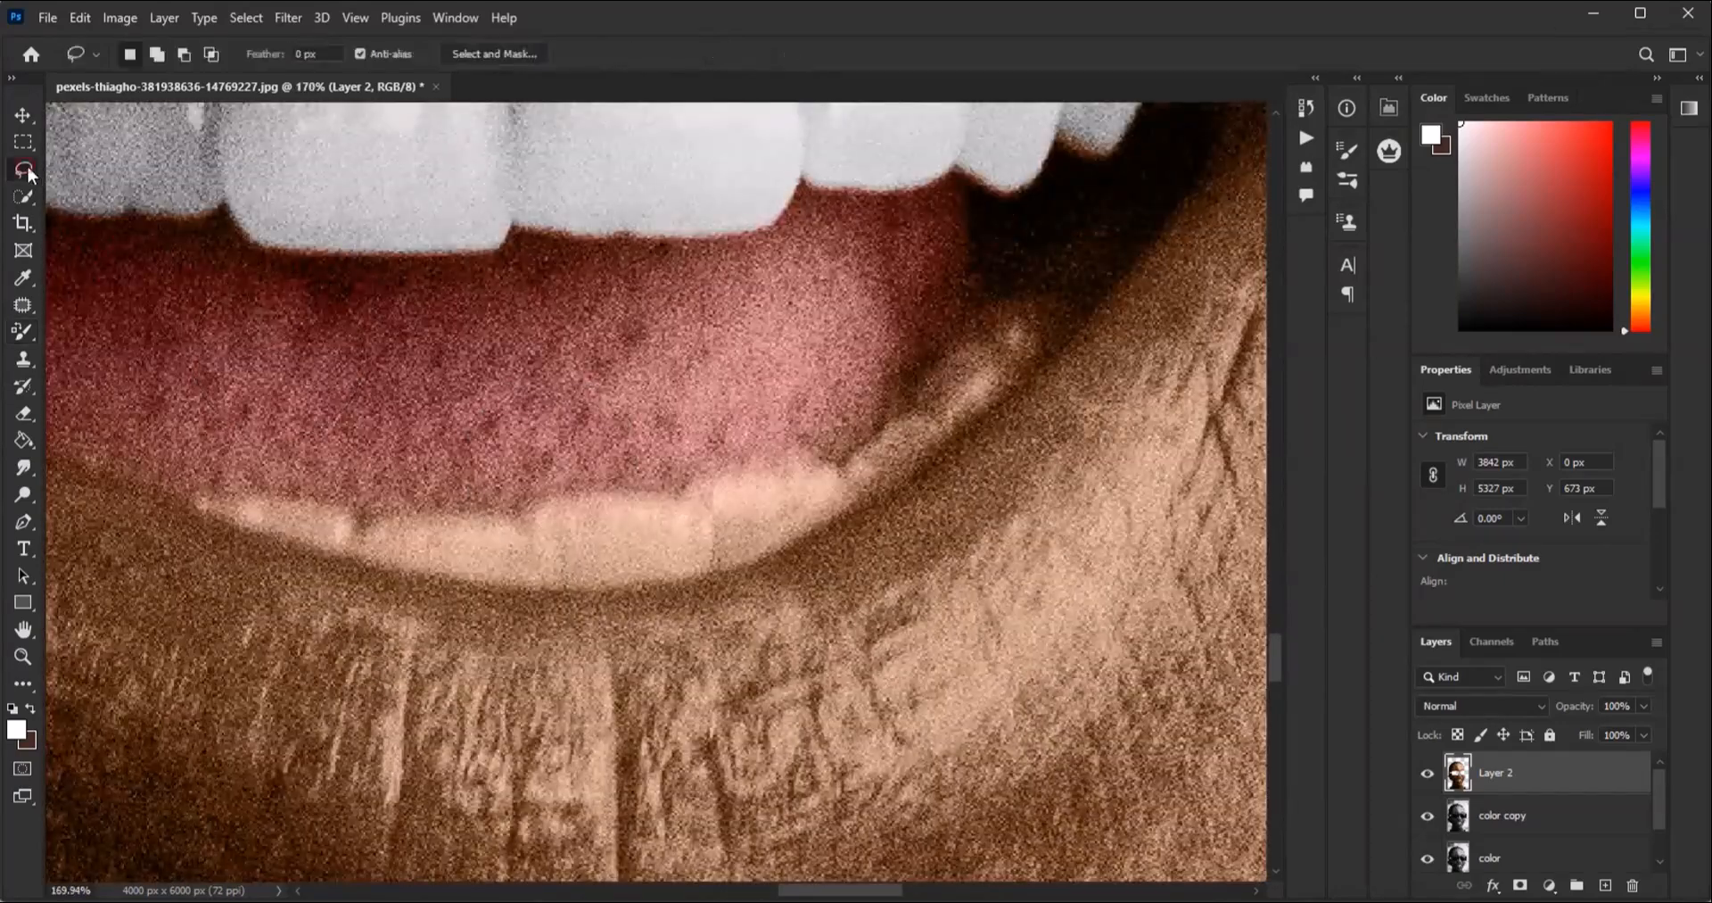
{"action": "left_click_drag", "start_coordinate": [982, 305], "coordinate": [1090, 291]}
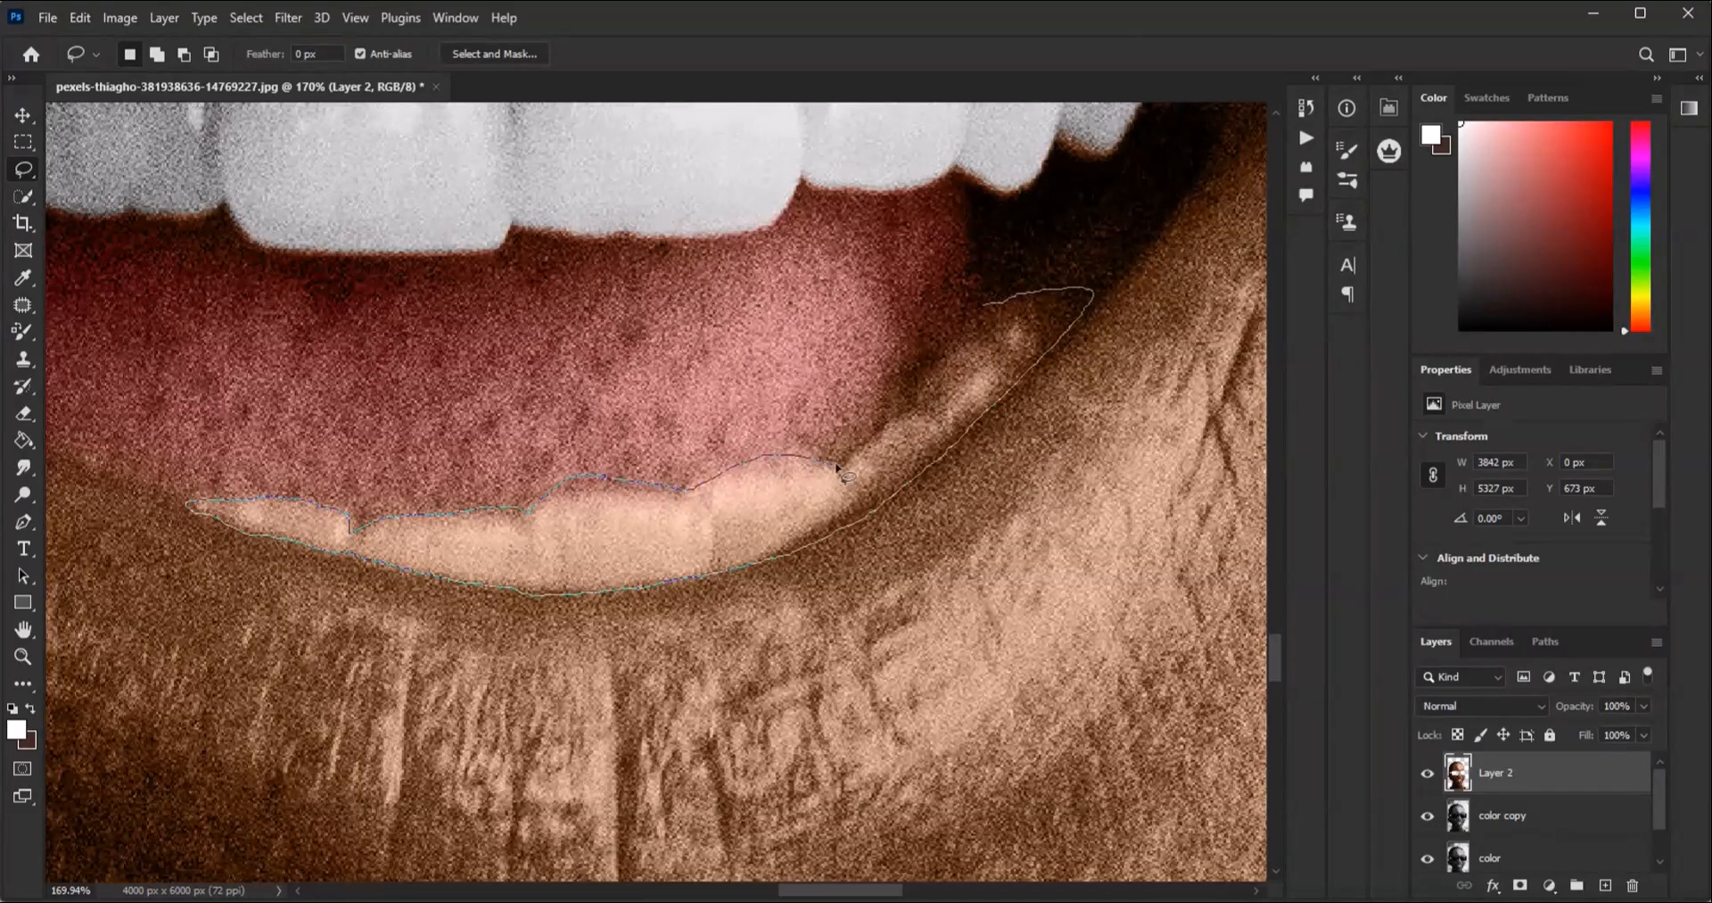
{"action": "left_click_drag", "start_coordinate": [981, 330], "coordinate": [998, 328]}
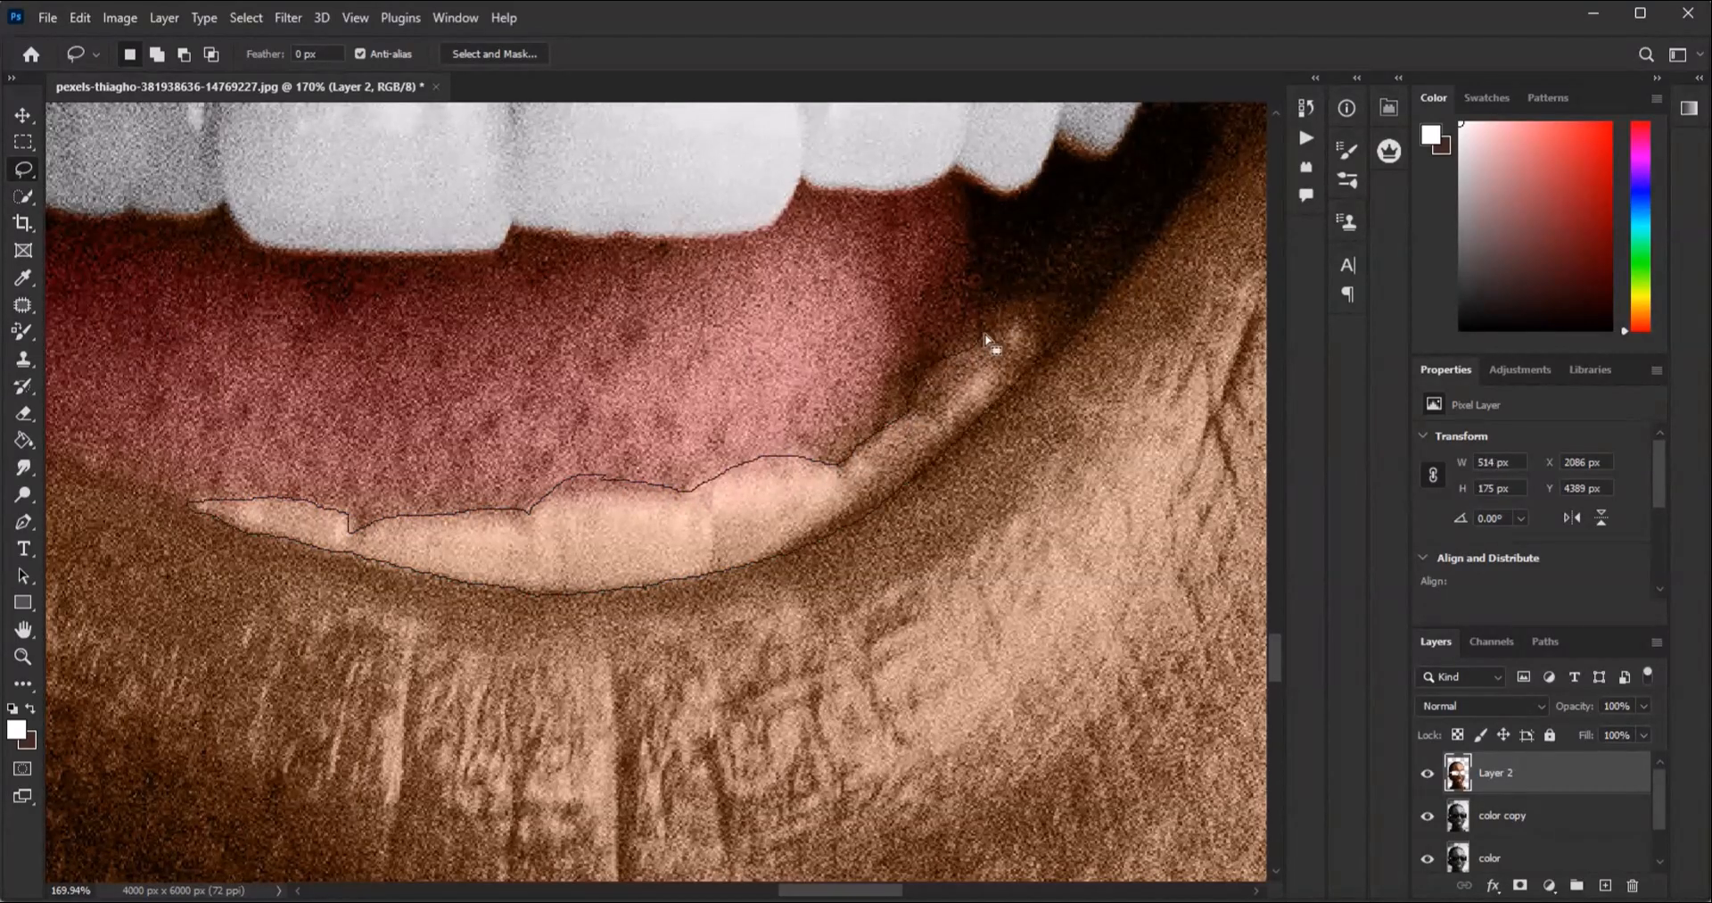
Step: Recolour the selected lower teeth white with the Color Replacement tool, and deselect them
{"action": "left_click", "coordinate": [19, 330]}
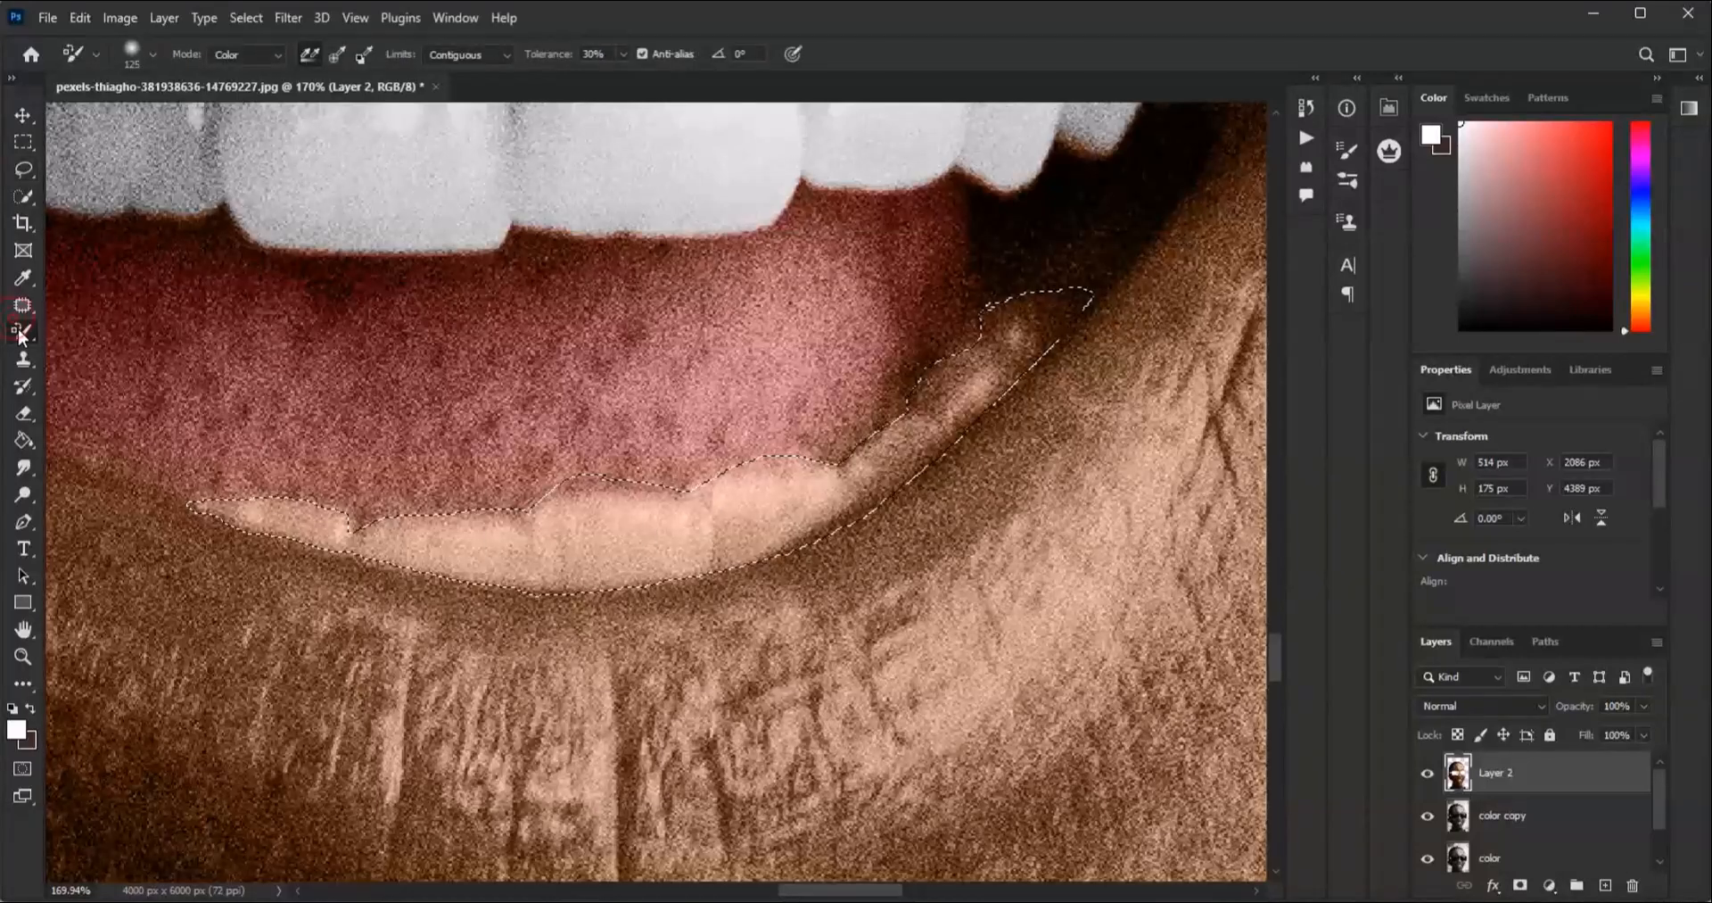
{"action": "mouse_move", "coordinate": [1002, 352]}
{"action": "left_mouse_down"}
{"action": "mouse_move", "coordinate": [714, 524]}
{"action": "mouse_move", "coordinate": [194, 481]}
{"action": "mouse_move", "coordinate": [875, 440]}
{"action": "mouse_move", "coordinate": [1016, 367]}
{"action": "mouse_move", "coordinate": [650, 535]}
{"action": "mouse_move", "coordinate": [354, 468]}
{"action": "left_mouse_up"}
{"action": "scroll", "coordinate": [384, 469], "scroll_direction": "down", "scroll_amount": 3}
{"action": "scroll", "coordinate": [450, 480], "scroll_direction": "down", "scroll_amount": 4}
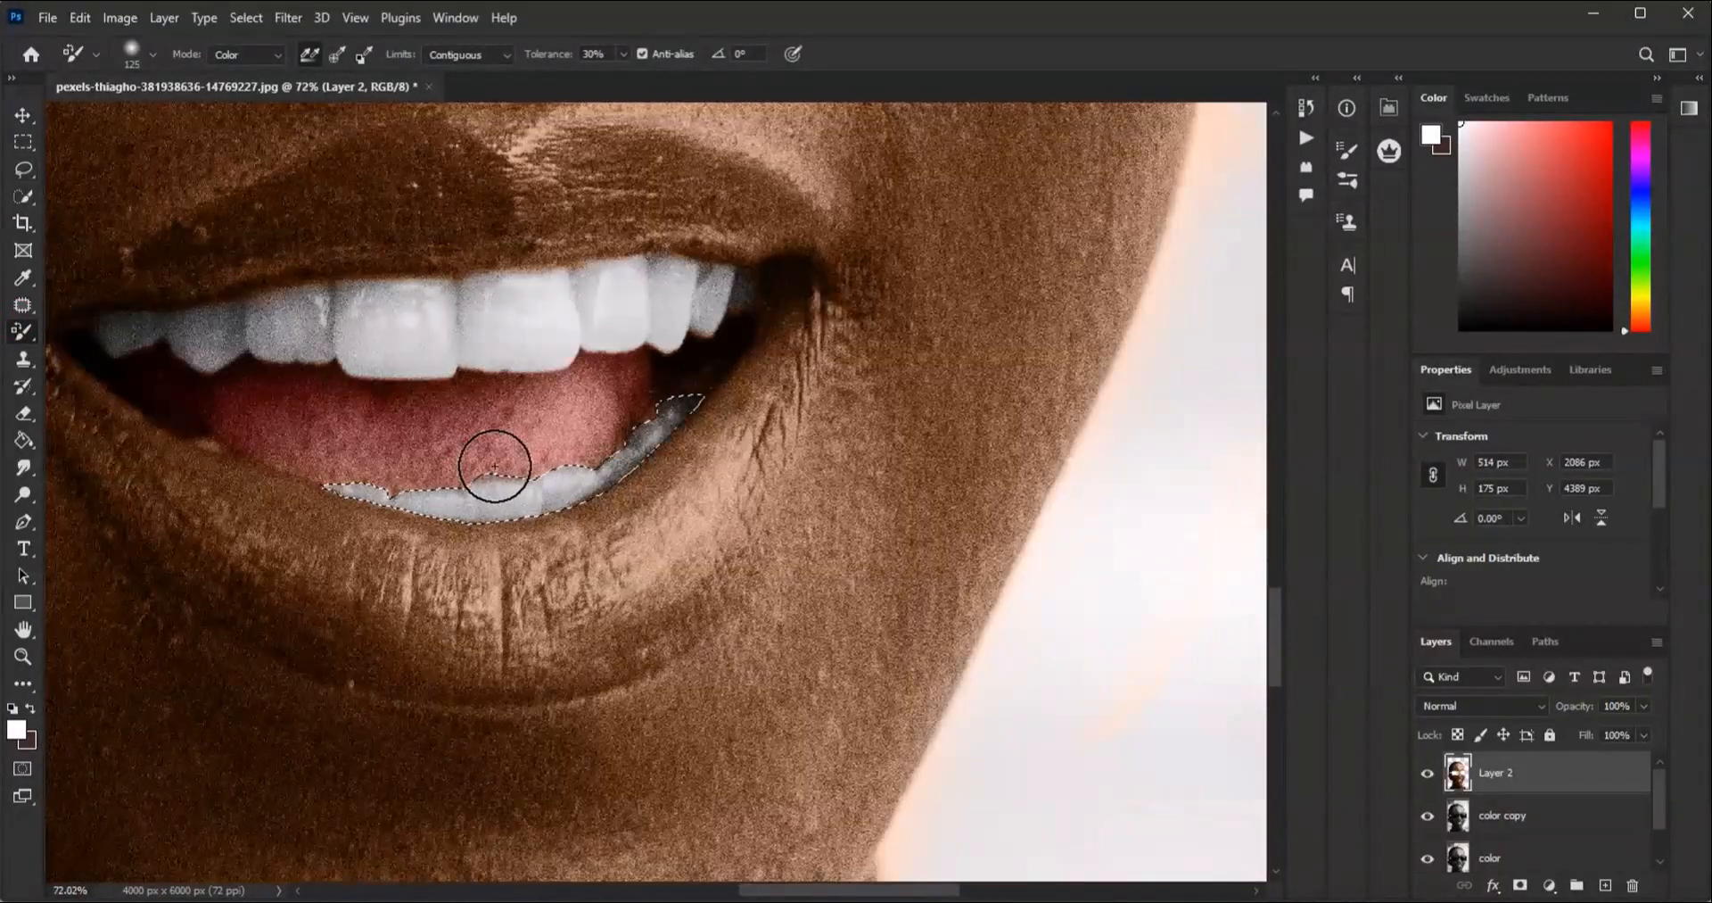
{"action": "key", "text": "ctrl+d"}
{"action": "scroll", "coordinate": [495, 465], "scroll_direction": "down", "scroll_amount": 5}
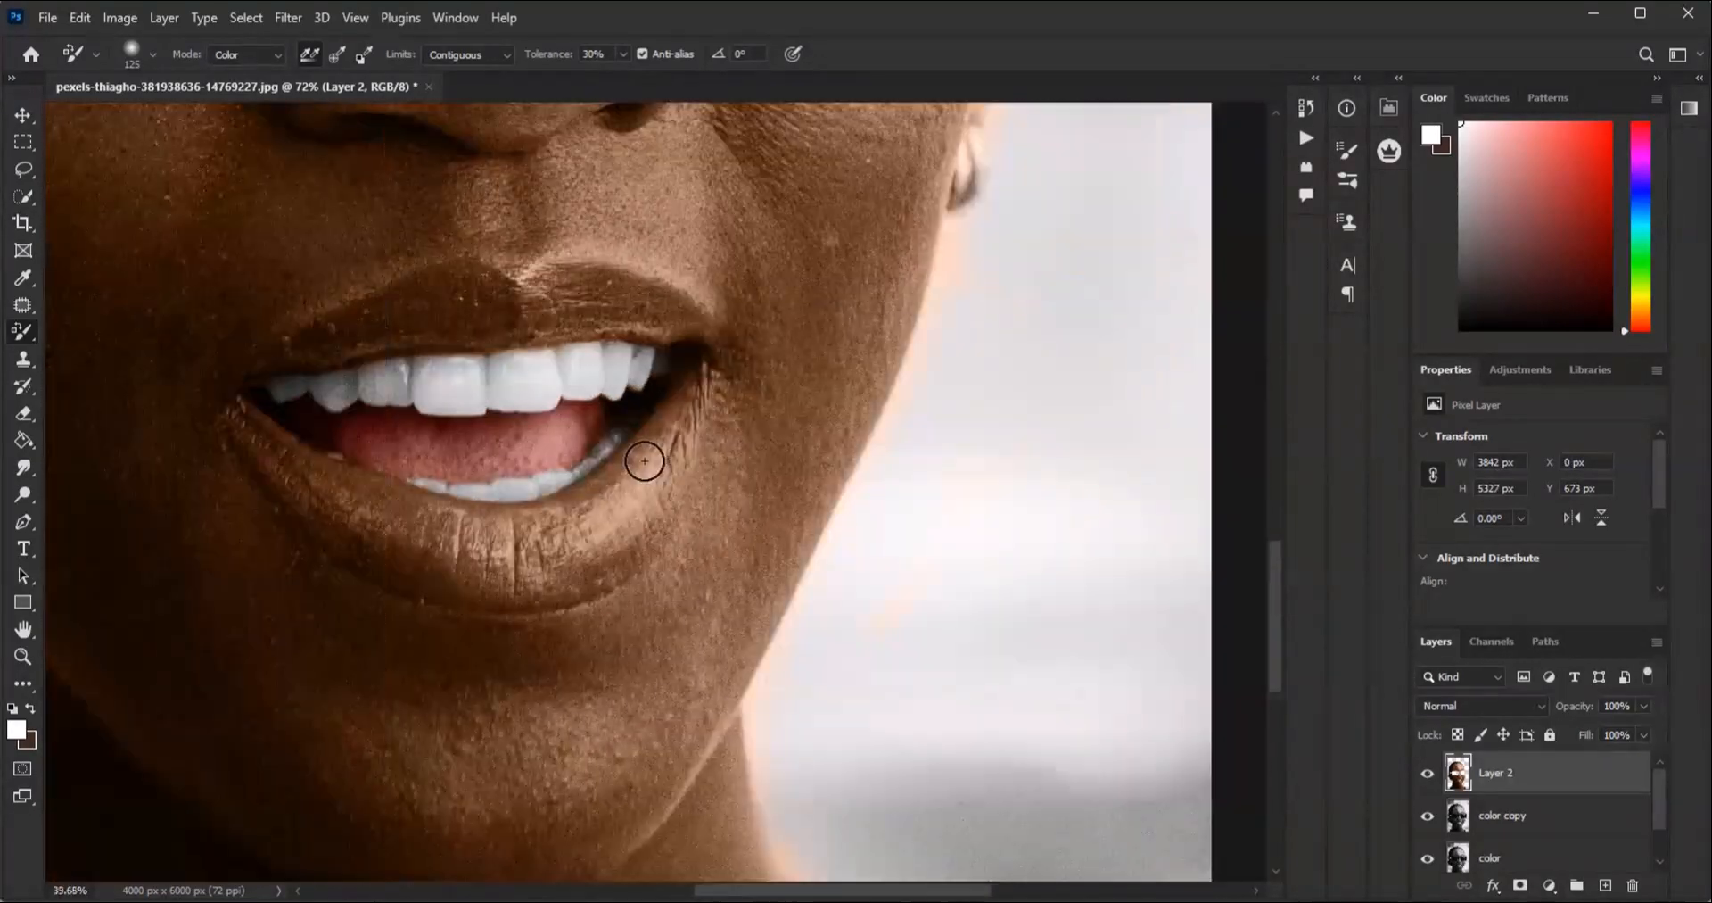
Step: Toggle the visibility of Layer 2 to compare the colorized portrait with the black-and-white original
{"action": "left_click", "coordinate": [1427, 773]}
{"action": "left_click", "coordinate": [1427, 772]}
{"action": "left_click", "coordinate": [1426, 773]}
{"action": "left_click", "coordinate": [1427, 772]}
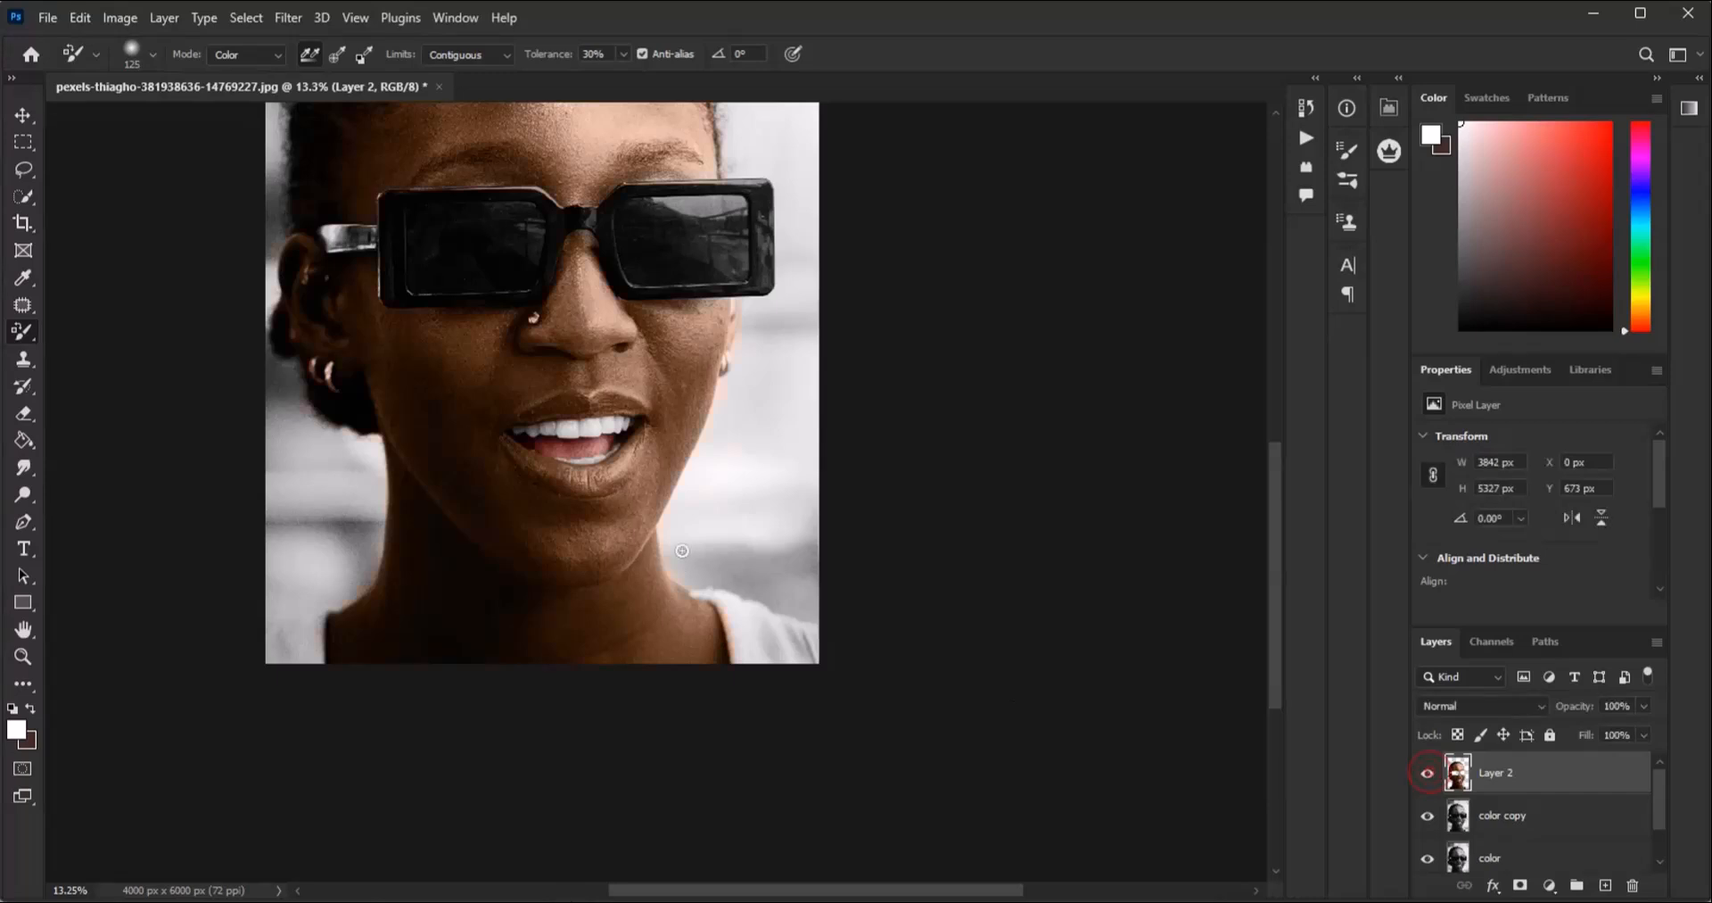
Step: Lasso a loose area around the whole mouth and copy it to a new layer
{"action": "scroll", "coordinate": [535, 428], "scroll_direction": "up", "scroll_amount": 5}
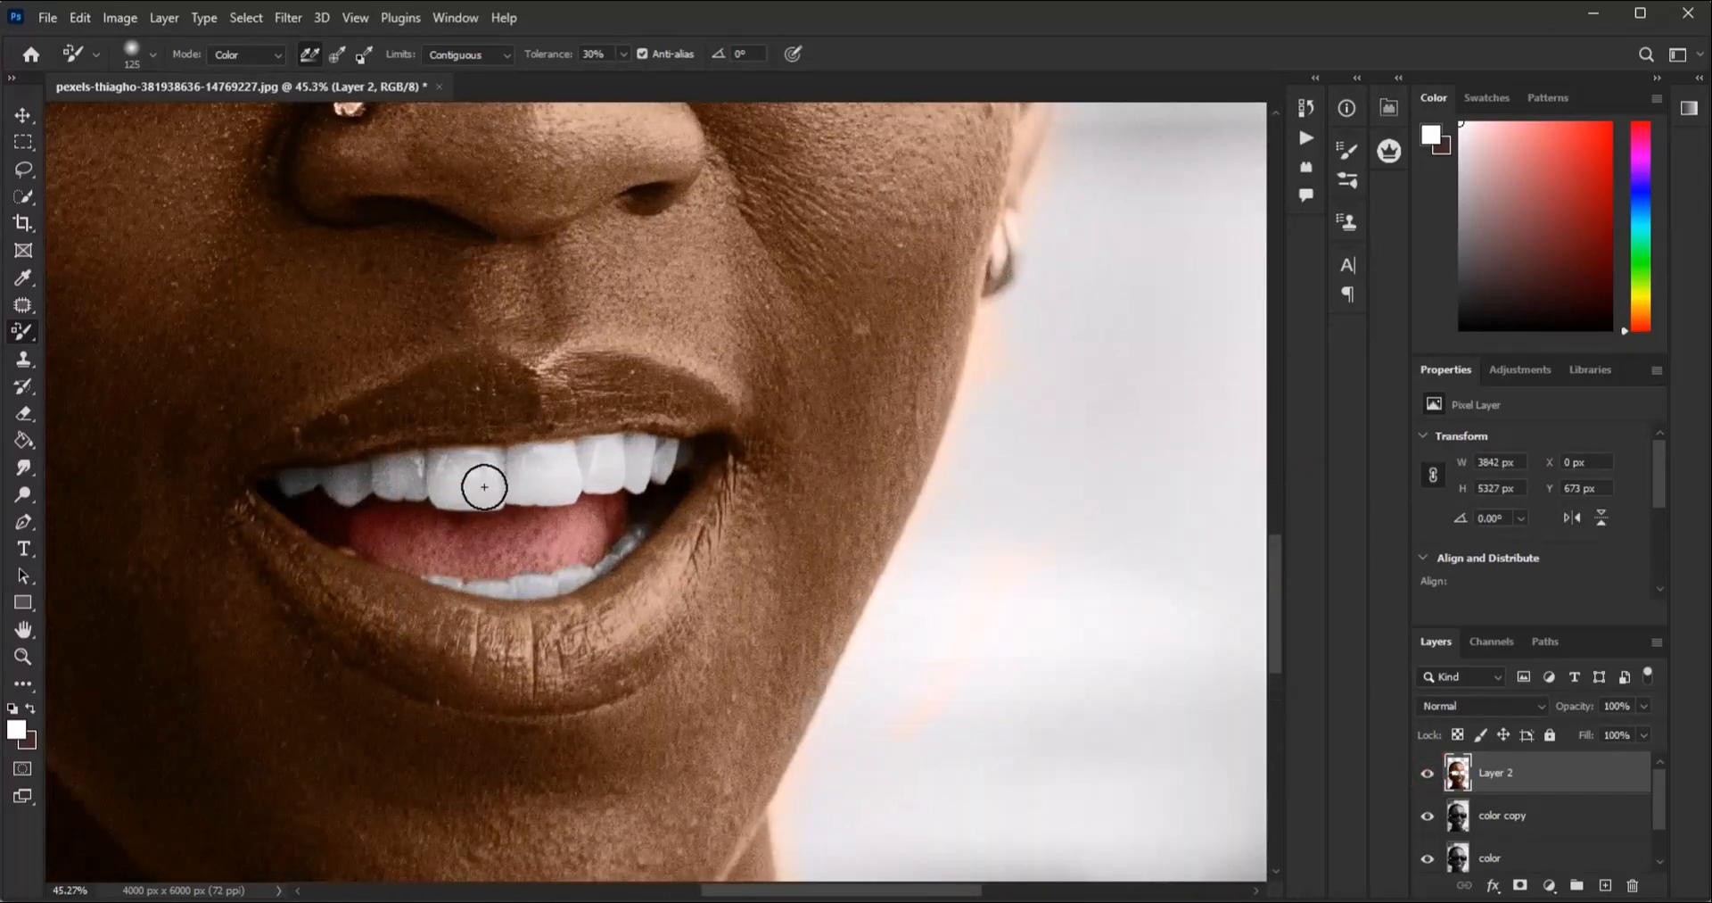
{"action": "scroll", "coordinate": [329, 746], "scroll_direction": "up", "scroll_amount": 1}
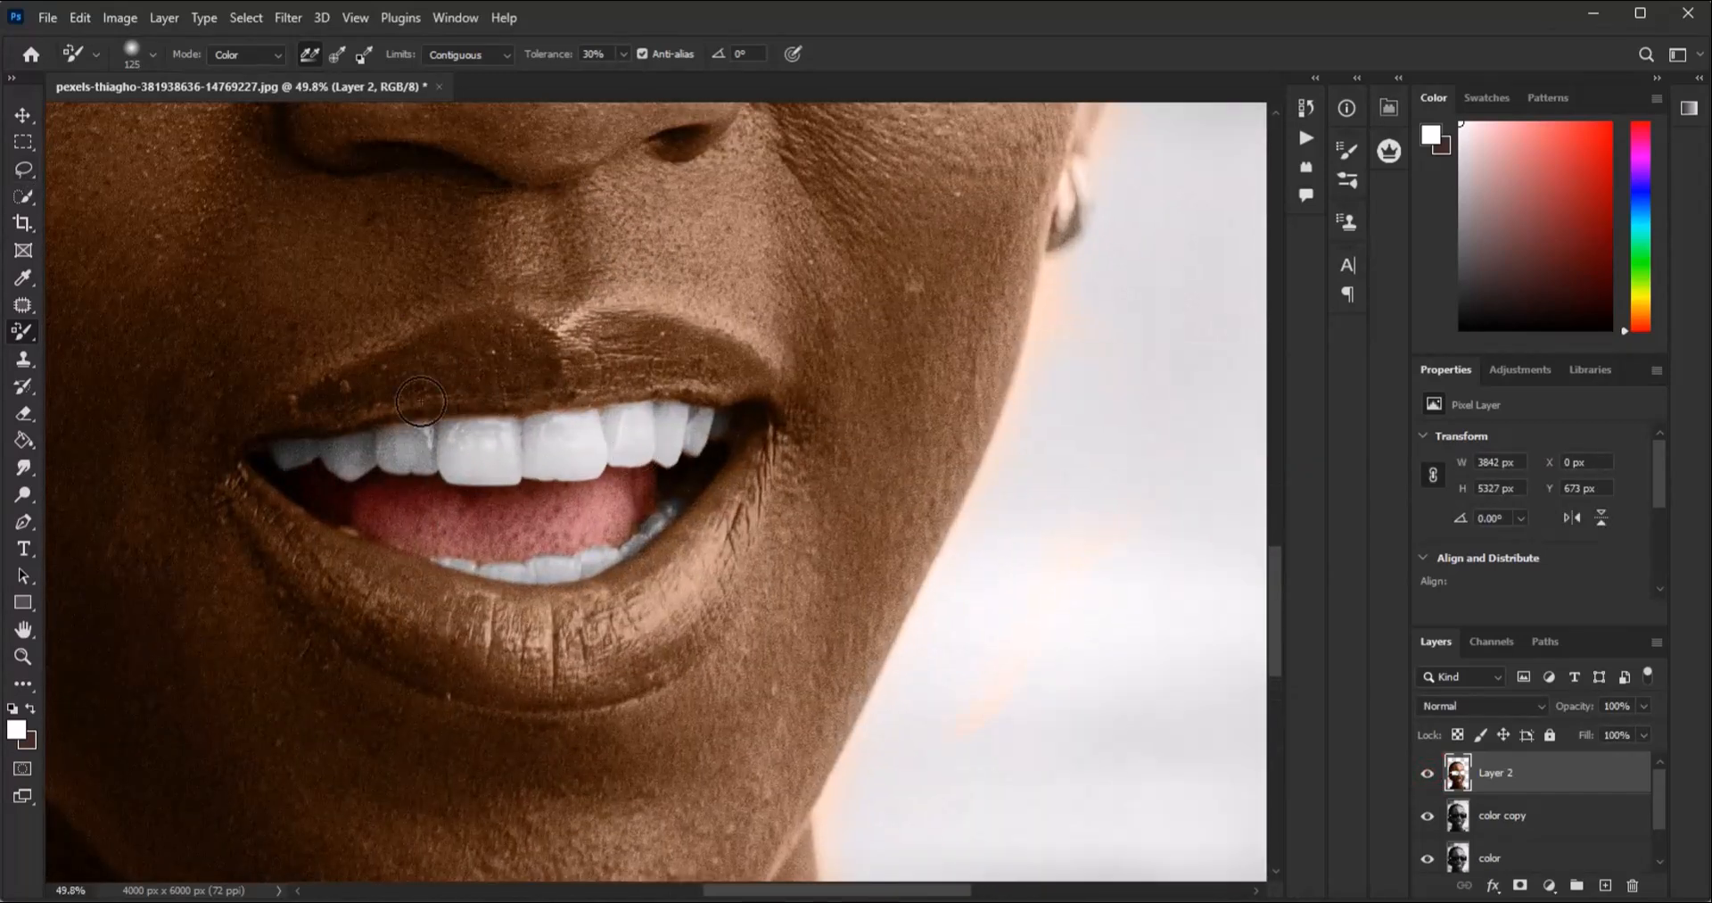
{"action": "left_click", "coordinate": [21, 169]}
{"action": "mouse_move", "coordinate": [236, 345]}
{"action": "left_mouse_down"}
{"action": "mouse_move", "coordinate": [557, 205]}
{"action": "mouse_move", "coordinate": [847, 570]}
{"action": "mouse_move", "coordinate": [392, 798]}
{"action": "mouse_move", "coordinate": [293, 343]}
{"action": "left_mouse_up"}
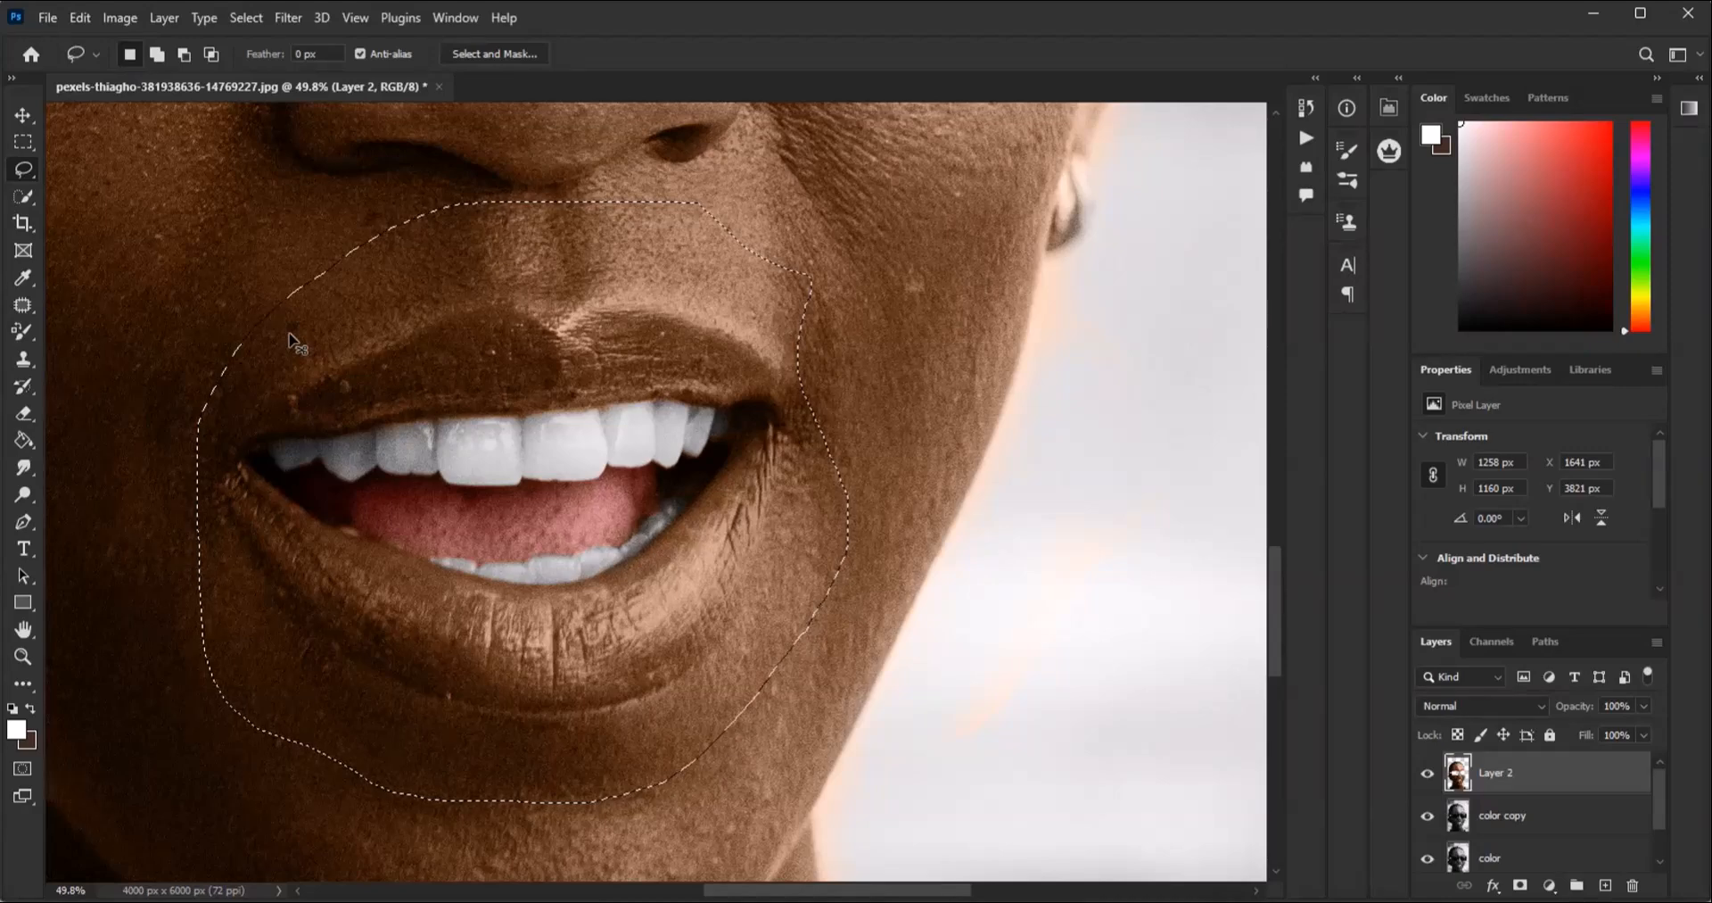
{"action": "key", "text": "ctrl+j"}
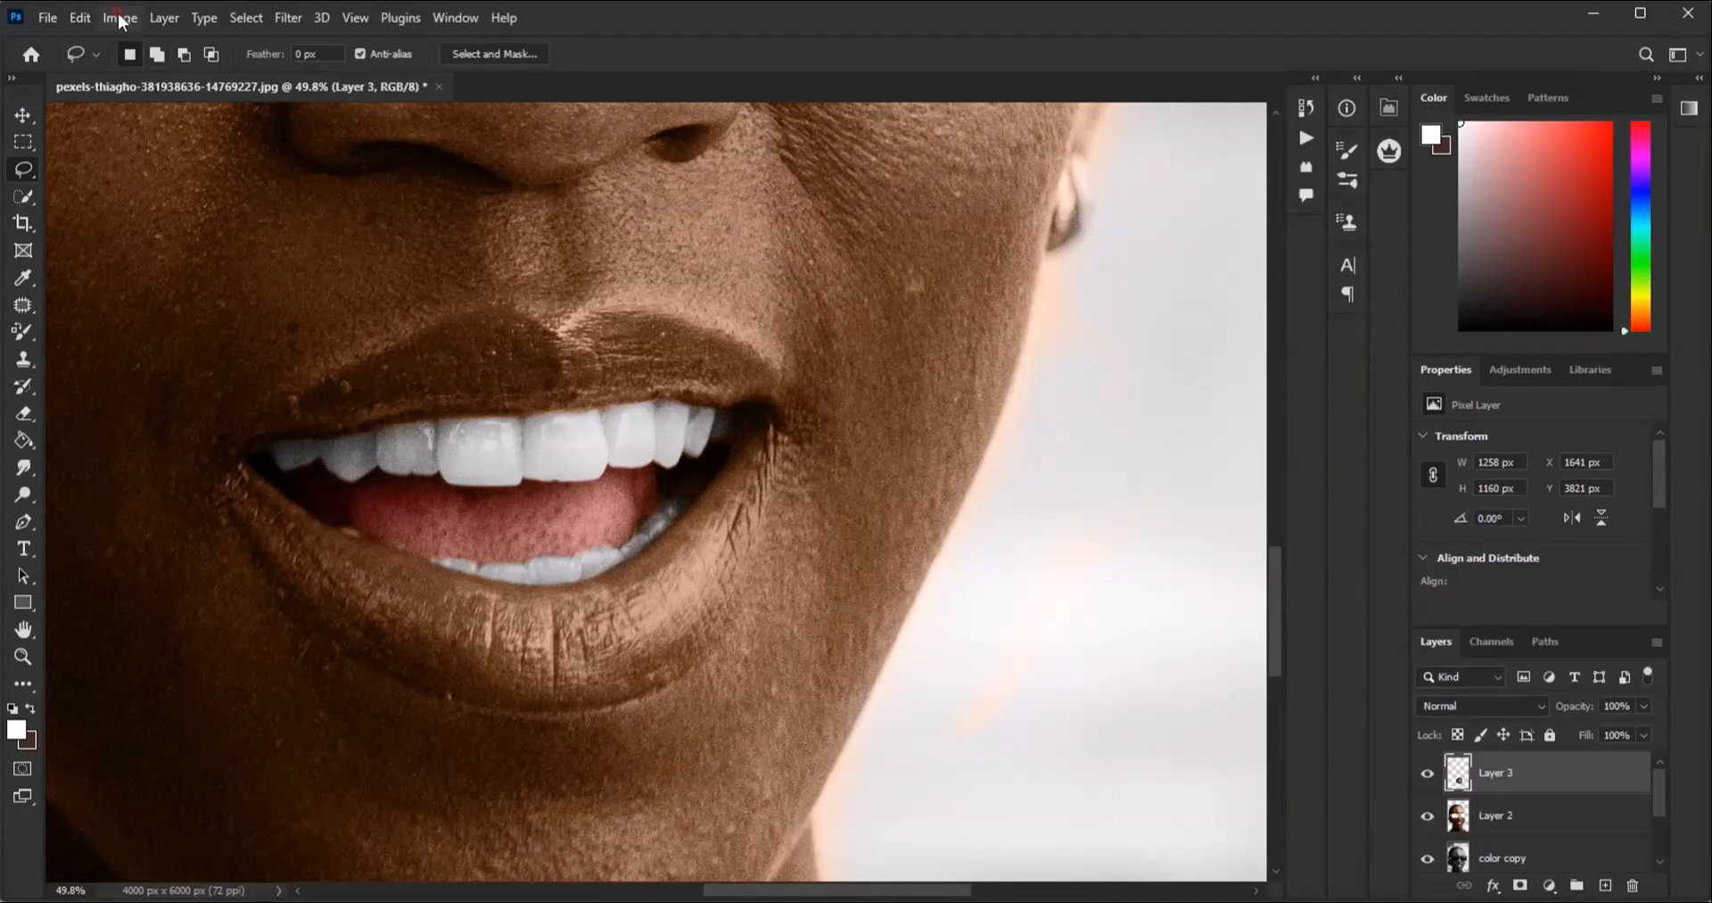
Step: Tint the mouth layer red with a Hue/Saturation adjustment of hue -19 and saturation +34
{"action": "left_click", "coordinate": [122, 22]}
{"action": "mouse_move", "coordinate": [141, 77]}
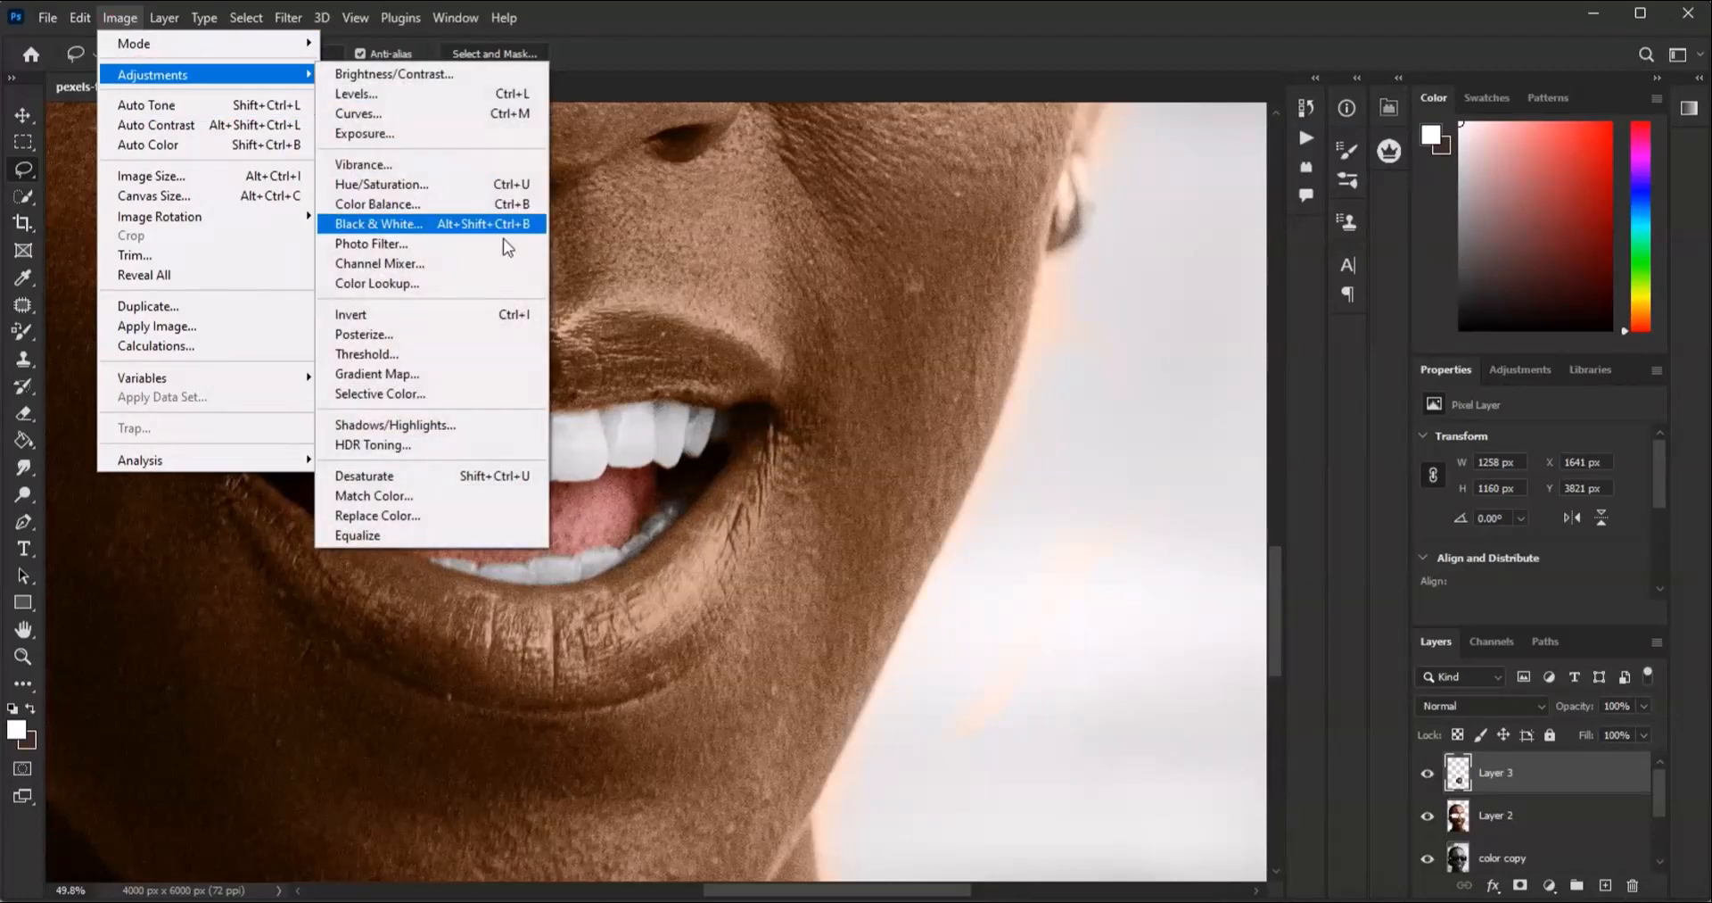
{"action": "left_click", "coordinate": [393, 183]}
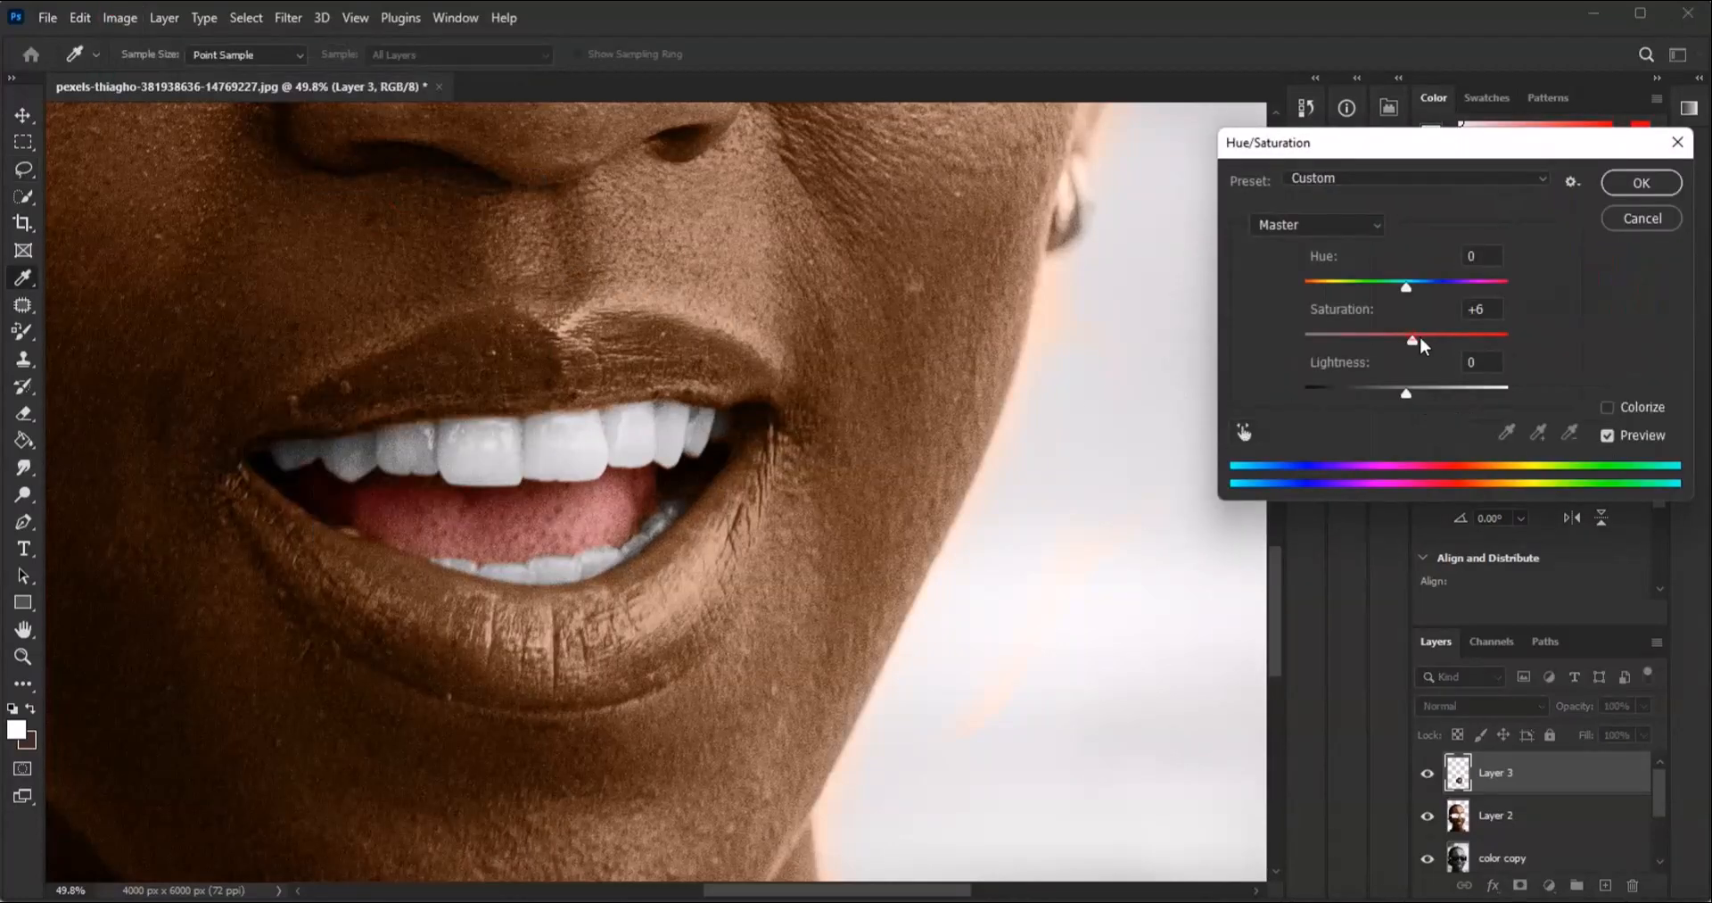
{"action": "left_click_drag", "start_coordinate": [1444, 339], "coordinate": [1387, 293]}
{"action": "left_click", "coordinate": [1639, 177]}
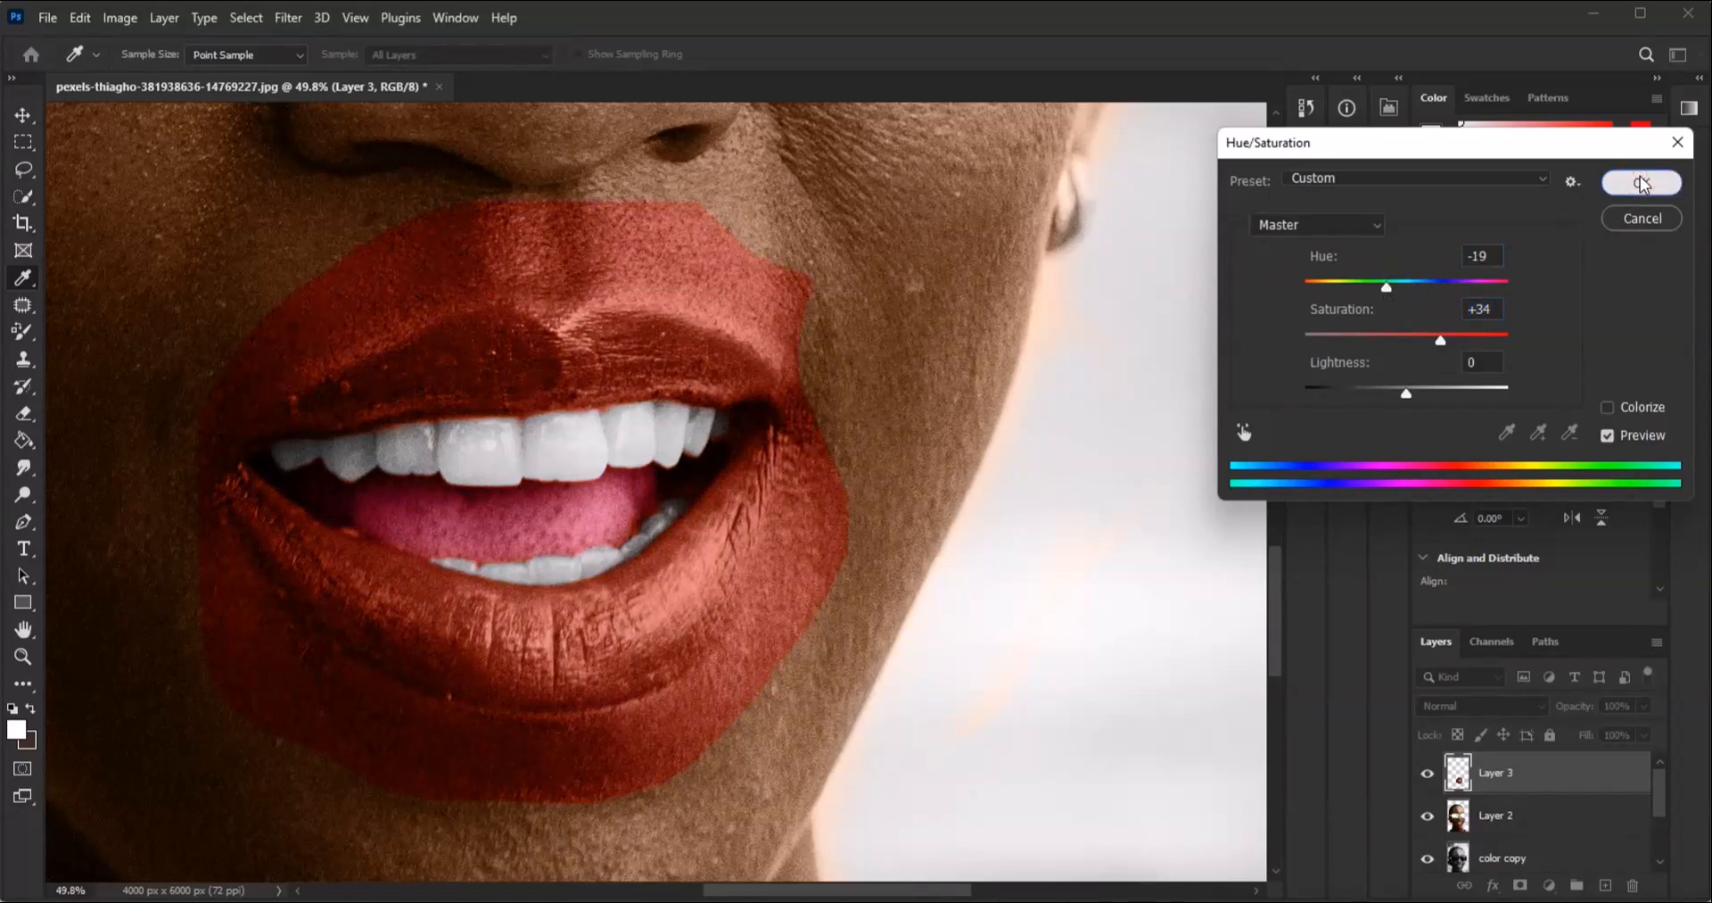
Step: Erase the red tint from the skin around the lips with the Eraser at size 200
{"action": "key", "text": "l"}
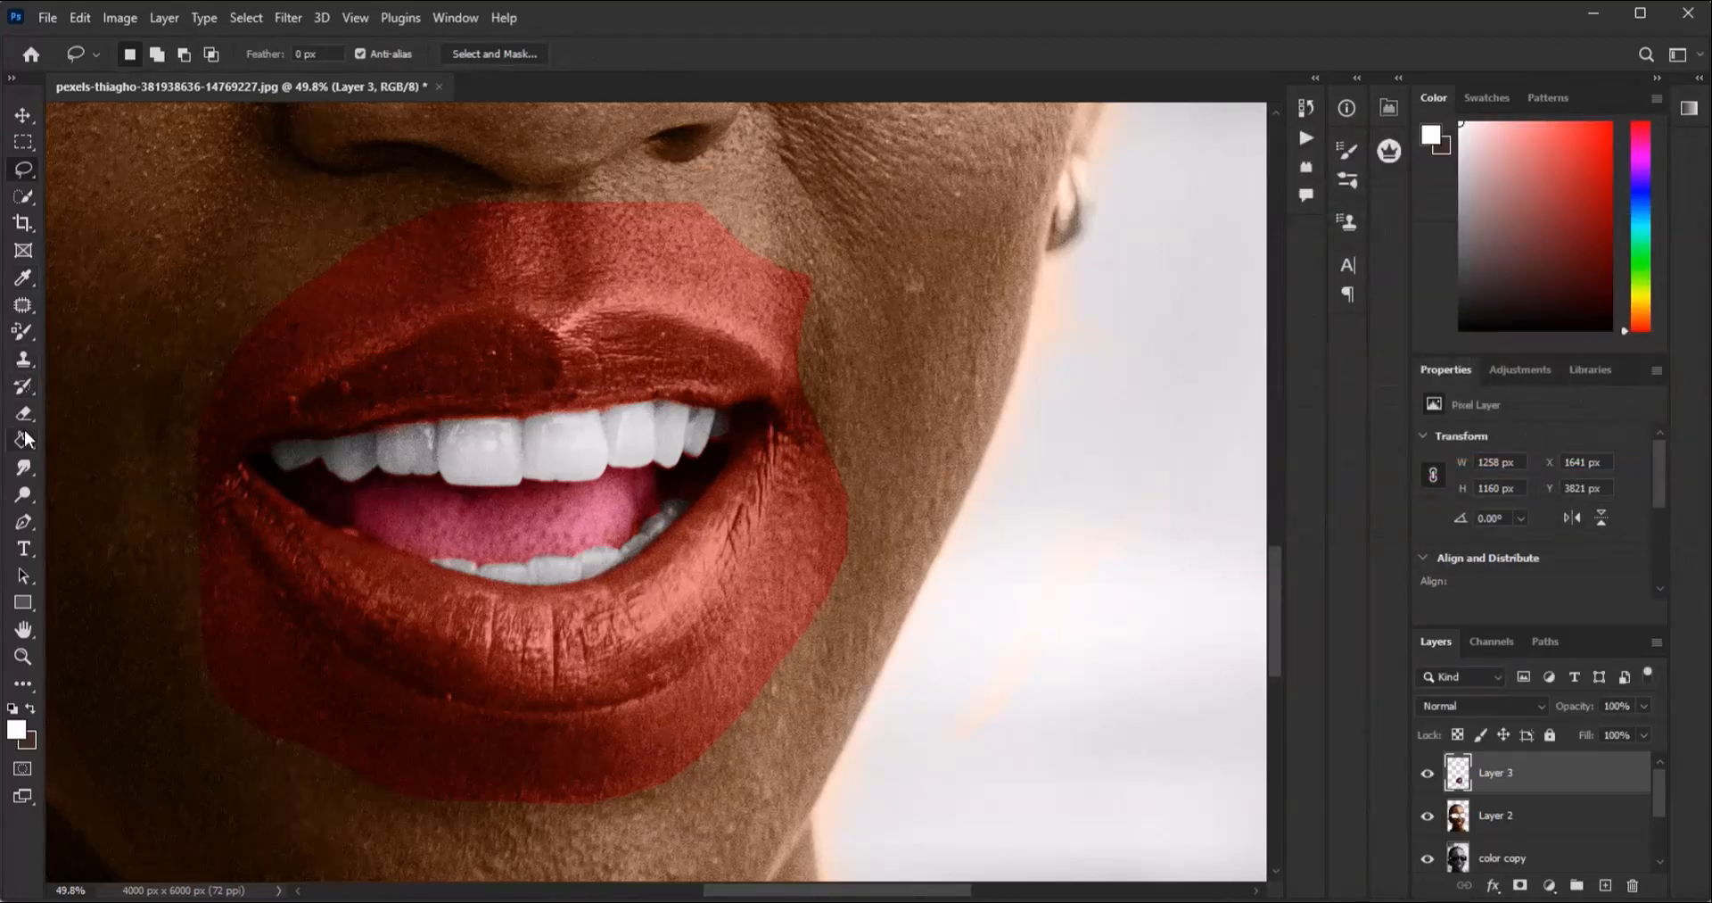
{"action": "right_click", "coordinate": [26, 414]}
{"action": "left_click", "coordinate": [78, 414]}
{"action": "mouse_move", "coordinate": [200, 407]}
{"action": "left_mouse_down"}
{"action": "mouse_move", "coordinate": [389, 286]}
{"action": "mouse_move", "coordinate": [521, 268]}
{"action": "mouse_move", "coordinate": [661, 271]}
{"action": "mouse_move", "coordinate": [797, 350]}
{"action": "mouse_move", "coordinate": [861, 420]}
{"action": "mouse_move", "coordinate": [801, 305]}
{"action": "mouse_move", "coordinate": [688, 243]}
{"action": "mouse_move", "coordinate": [530, 233]}
{"action": "mouse_move", "coordinate": [384, 264]}
{"action": "mouse_move", "coordinate": [613, 210]}
{"action": "mouse_move", "coordinate": [285, 265]}
{"action": "mouse_move", "coordinate": [198, 338]}
{"action": "mouse_move", "coordinate": [260, 328]}
{"action": "mouse_move", "coordinate": [142, 506]}
{"action": "mouse_move", "coordinate": [189, 573]}
{"action": "mouse_move", "coordinate": [180, 501]}
{"action": "mouse_move", "coordinate": [270, 629]}
{"action": "mouse_move", "coordinate": [343, 694]}
{"action": "mouse_move", "coordinate": [537, 728]}
{"action": "mouse_move", "coordinate": [479, 741]}
{"action": "mouse_move", "coordinate": [683, 713]}
{"action": "mouse_move", "coordinate": [745, 655]}
{"action": "mouse_move", "coordinate": [805, 549]}
{"action": "mouse_move", "coordinate": [814, 382]}
{"action": "mouse_move", "coordinate": [845, 440]}
{"action": "mouse_move", "coordinate": [811, 681]}
{"action": "mouse_move", "coordinate": [831, 576]}
{"action": "mouse_move", "coordinate": [625, 782]}
{"action": "mouse_move", "coordinate": [354, 751]}
{"action": "mouse_move", "coordinate": [215, 608]}
{"action": "mouse_move", "coordinate": [263, 720]}
{"action": "left_mouse_up"}
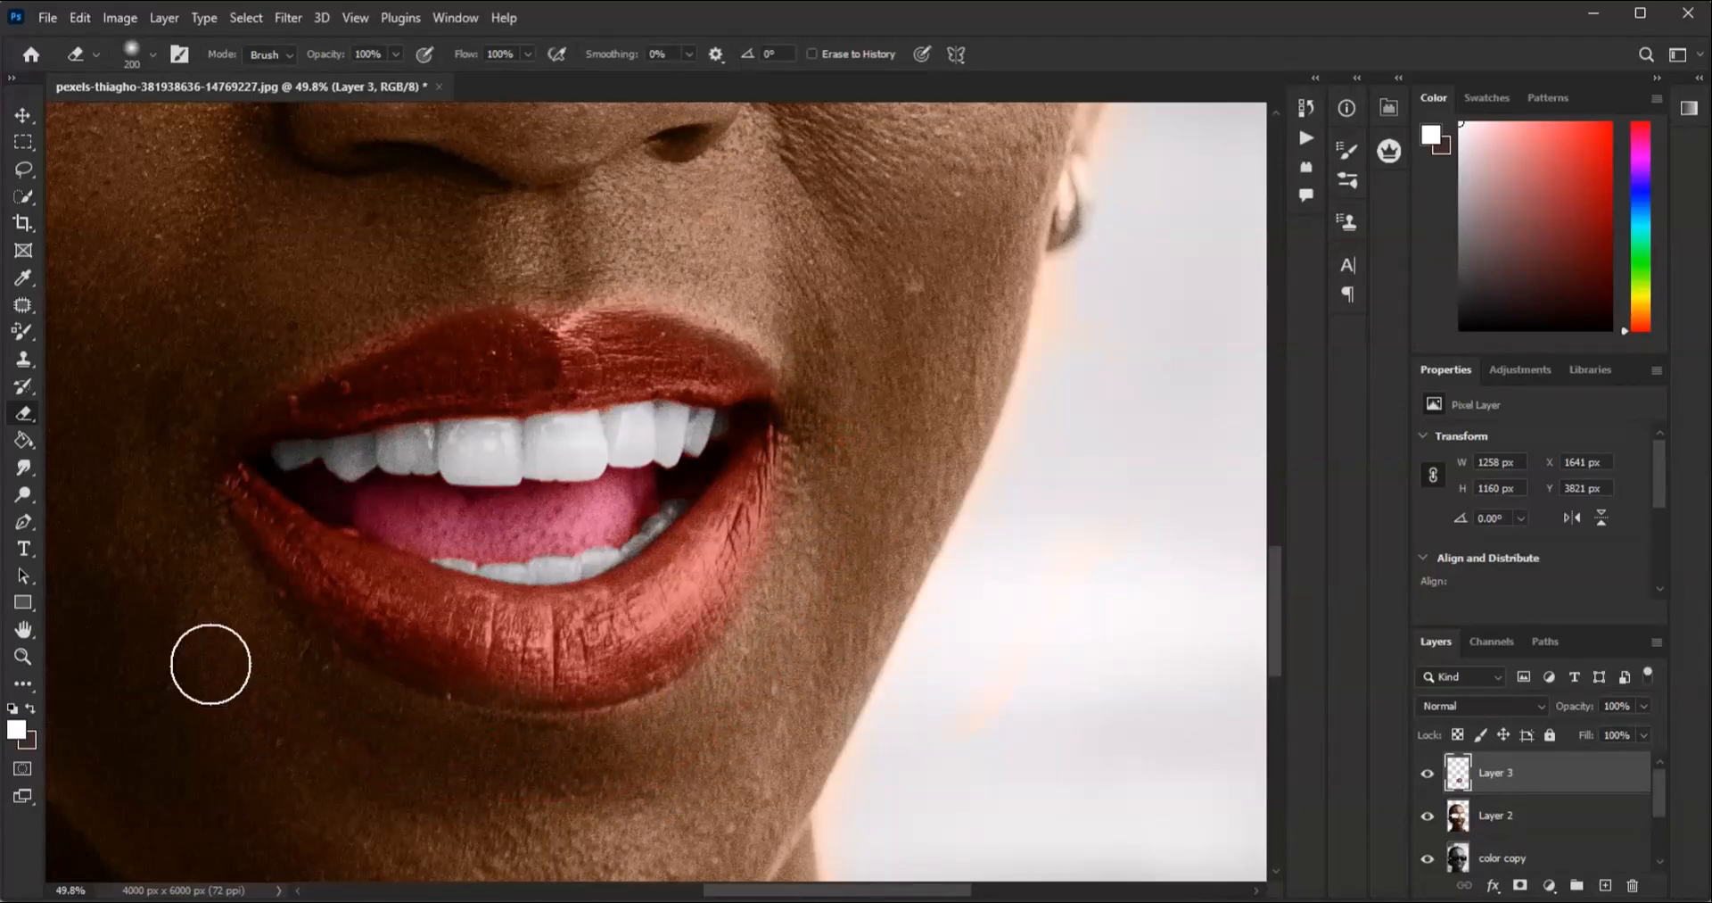
{"action": "scroll", "coordinate": [437, 464], "scroll_direction": "down", "scroll_amount": 6}
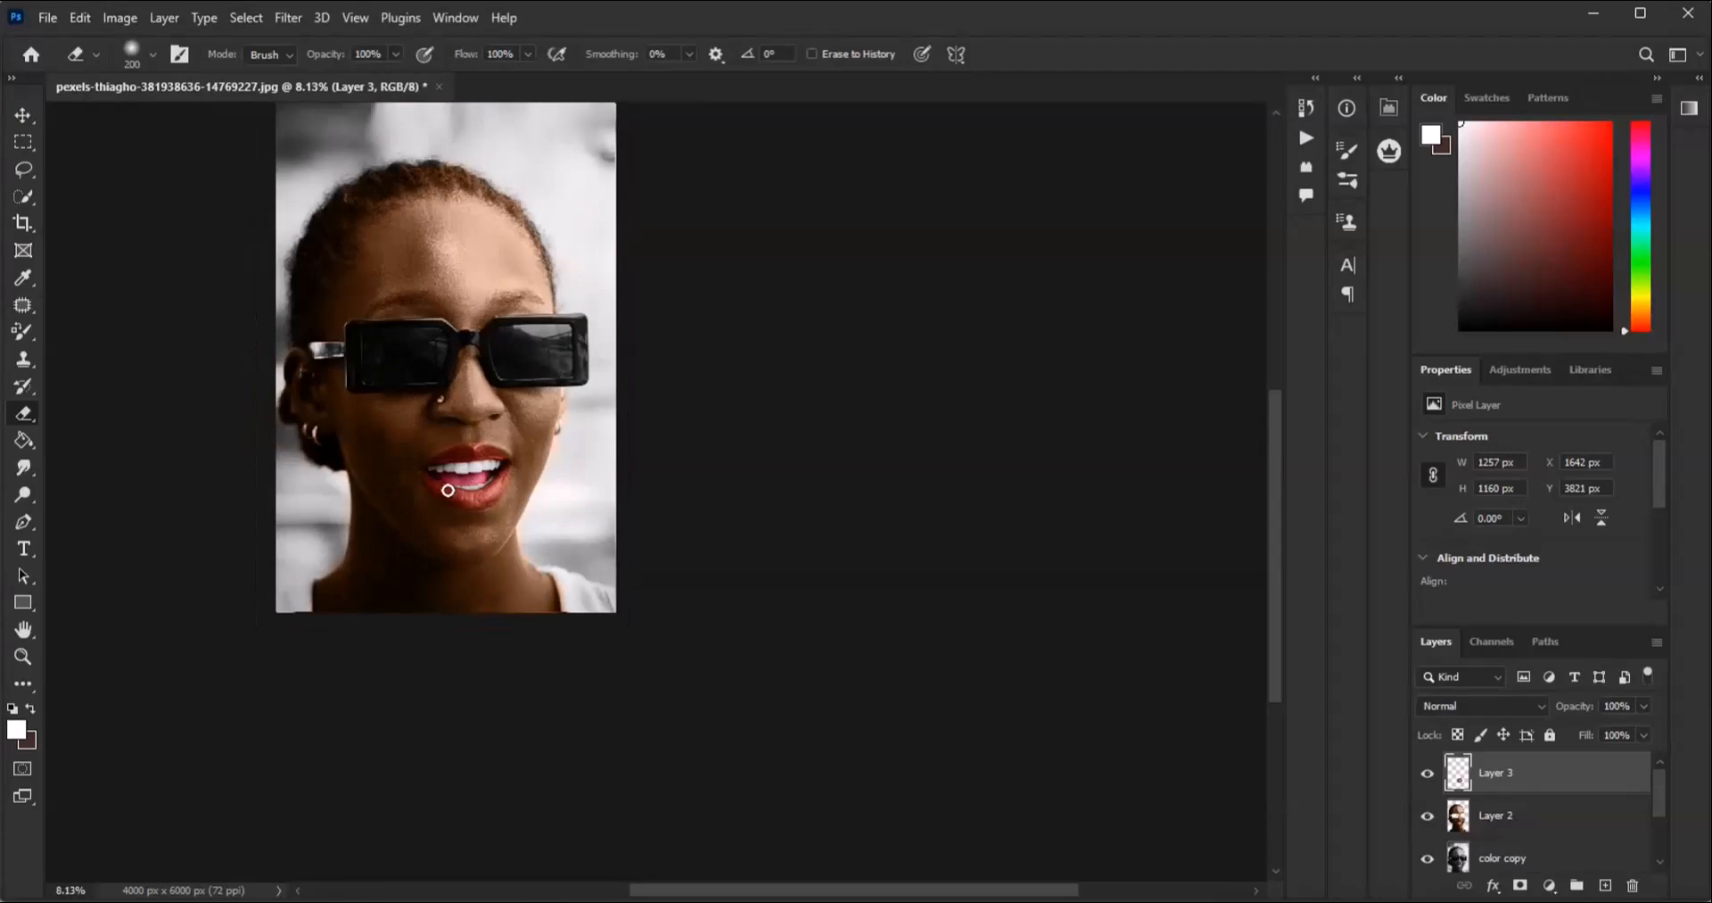
Step: Enlarge the Eraser to 700 and soften the remaining red tint along the outer edges of the lips
{"action": "scroll", "coordinate": [453, 518], "scroll_direction": "up", "scroll_amount": 4}
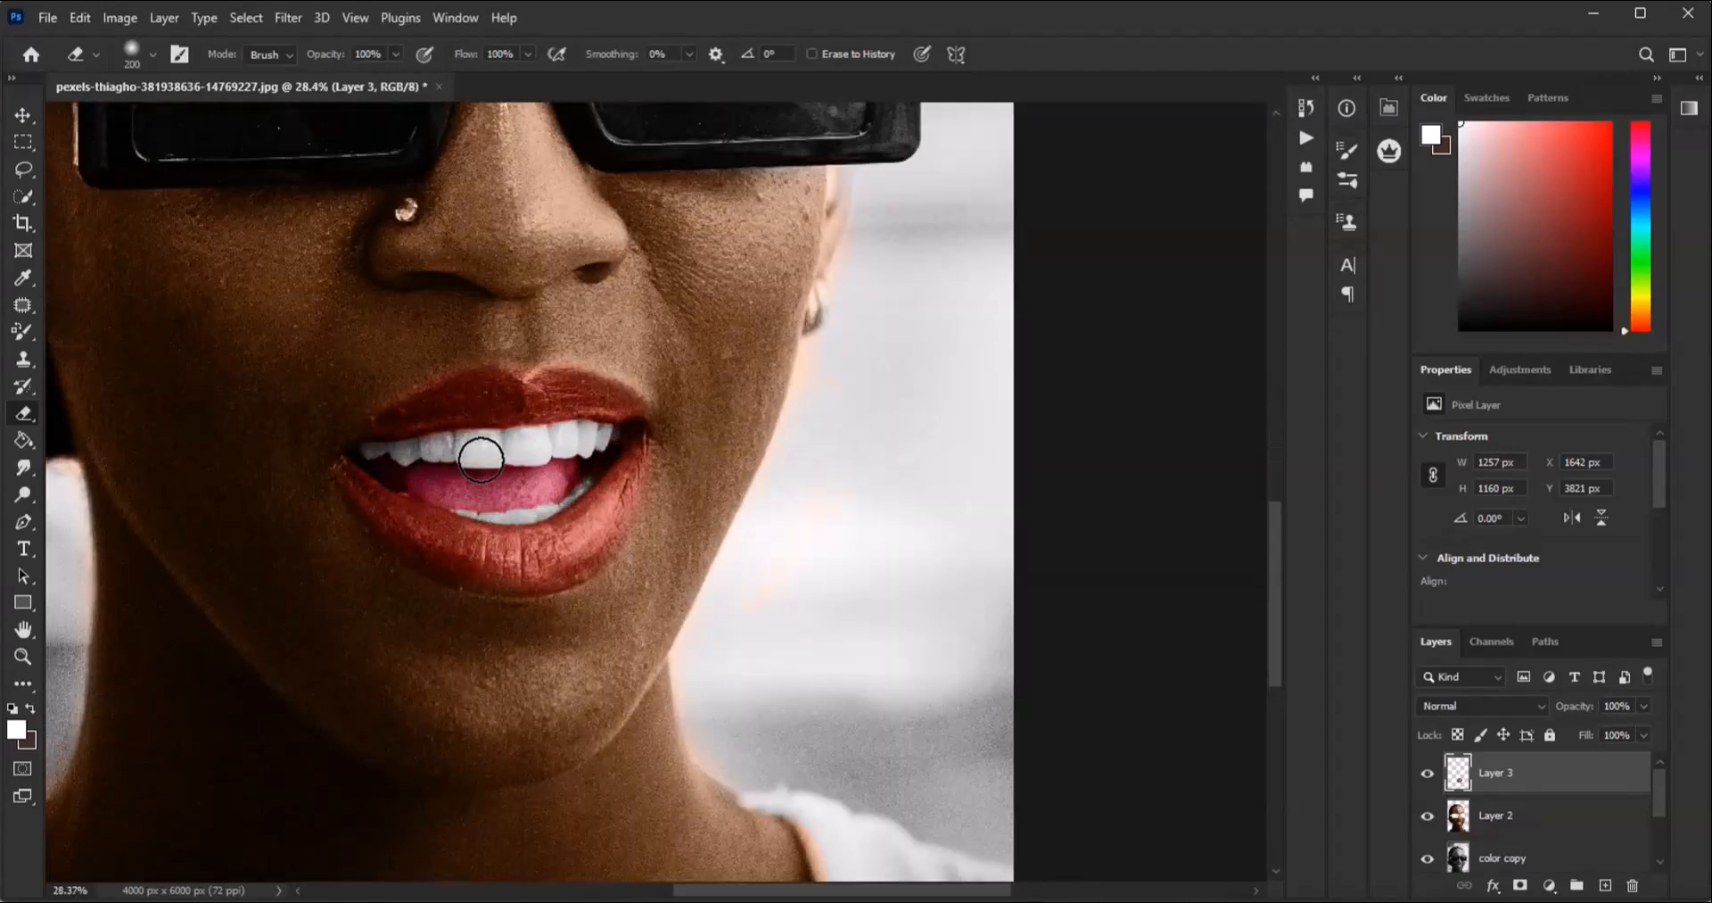
{"action": "key", "text": "bracketright"}
{"action": "key", "text": "bracketright"}
{"action": "key", "text": "bracketright"}
{"action": "key", "text": "bracketright"}
{"action": "key", "text": "bracketright"}
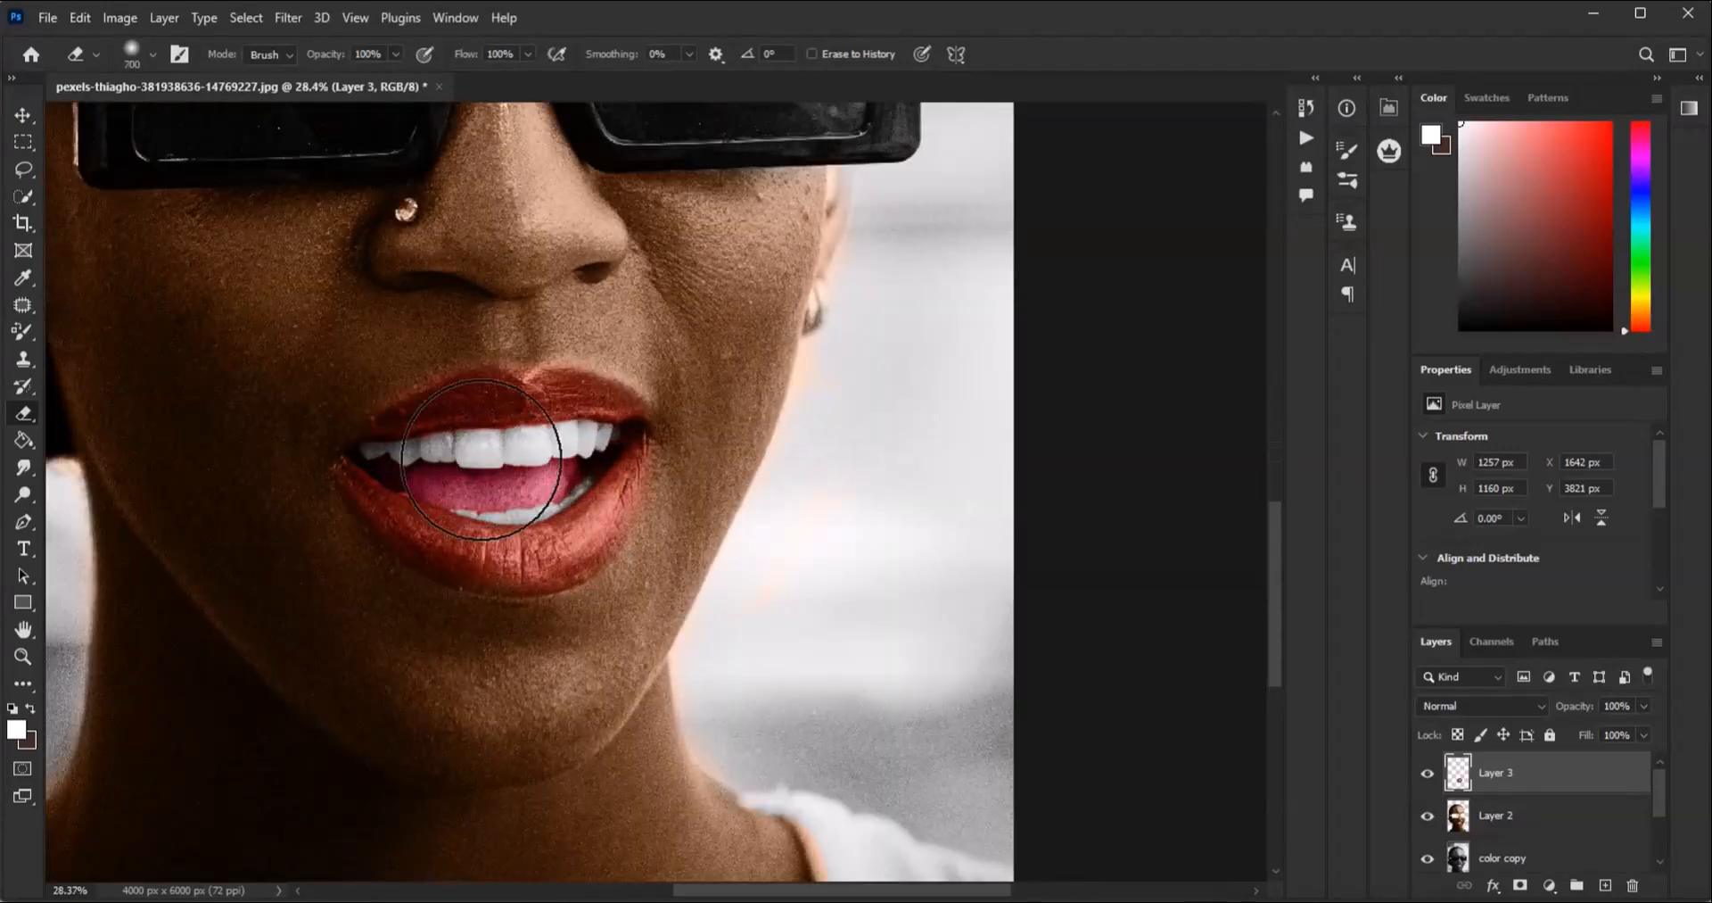
{"action": "scroll", "coordinate": [593, 419], "scroll_direction": "up", "scroll_amount": 2}
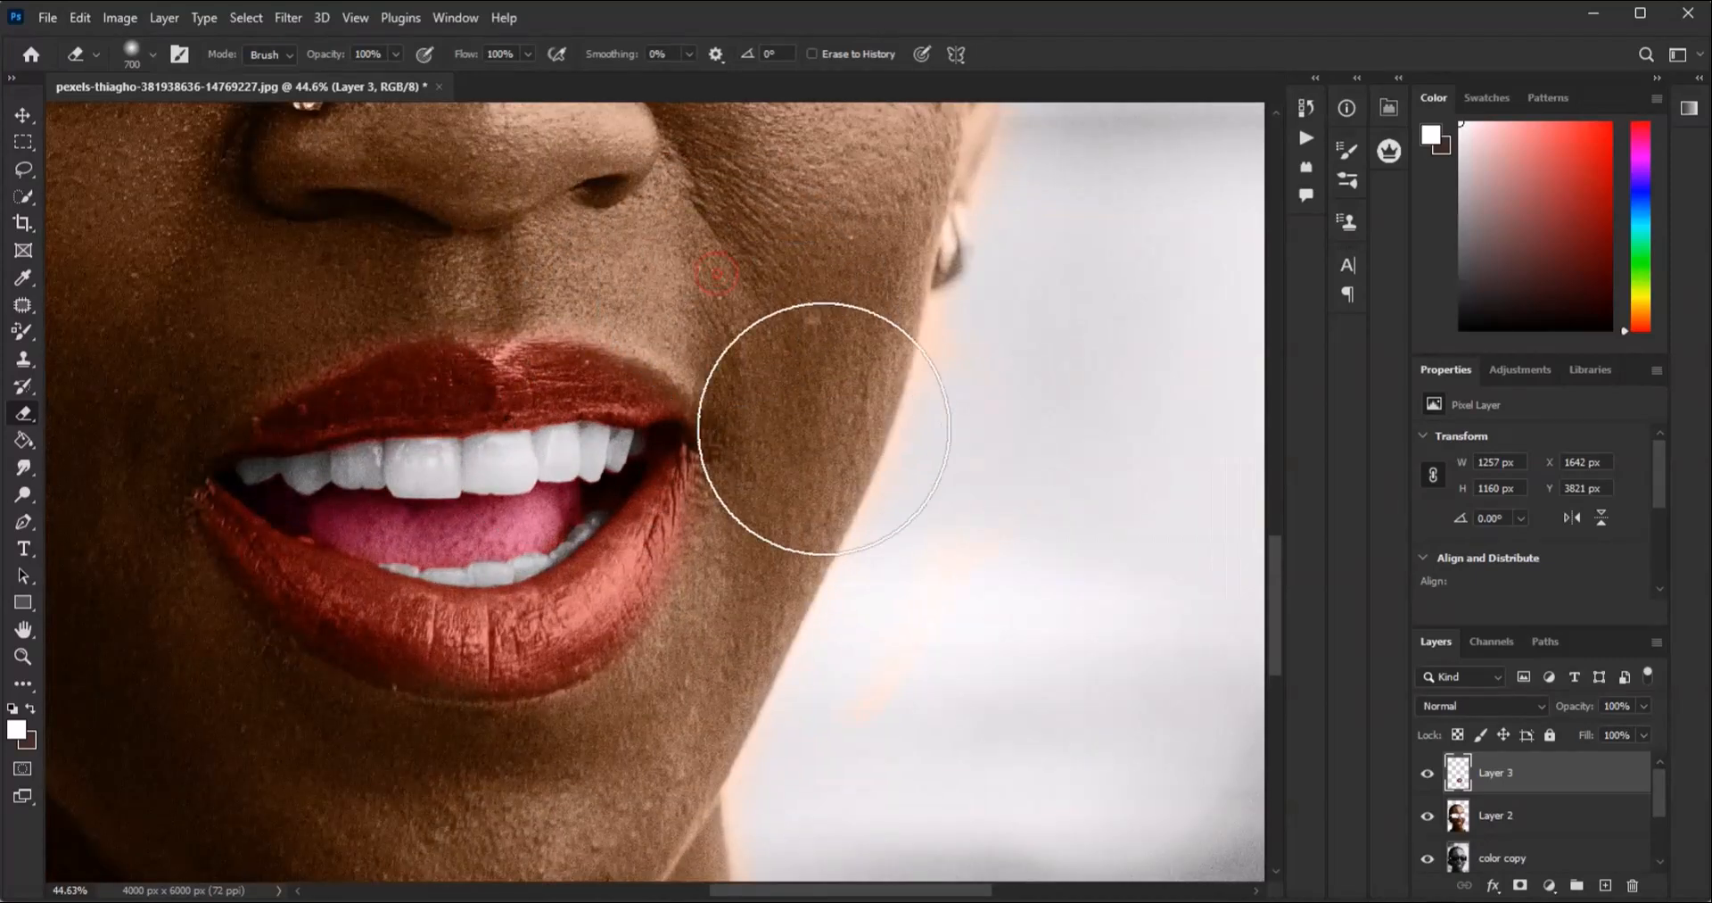
{"action": "mouse_move", "coordinate": [819, 541]}
{"action": "left_mouse_down"}
{"action": "mouse_move", "coordinate": [791, 657]}
{"action": "mouse_move", "coordinate": [796, 589]}
{"action": "mouse_move", "coordinate": [749, 715]}
{"action": "left_mouse_up"}
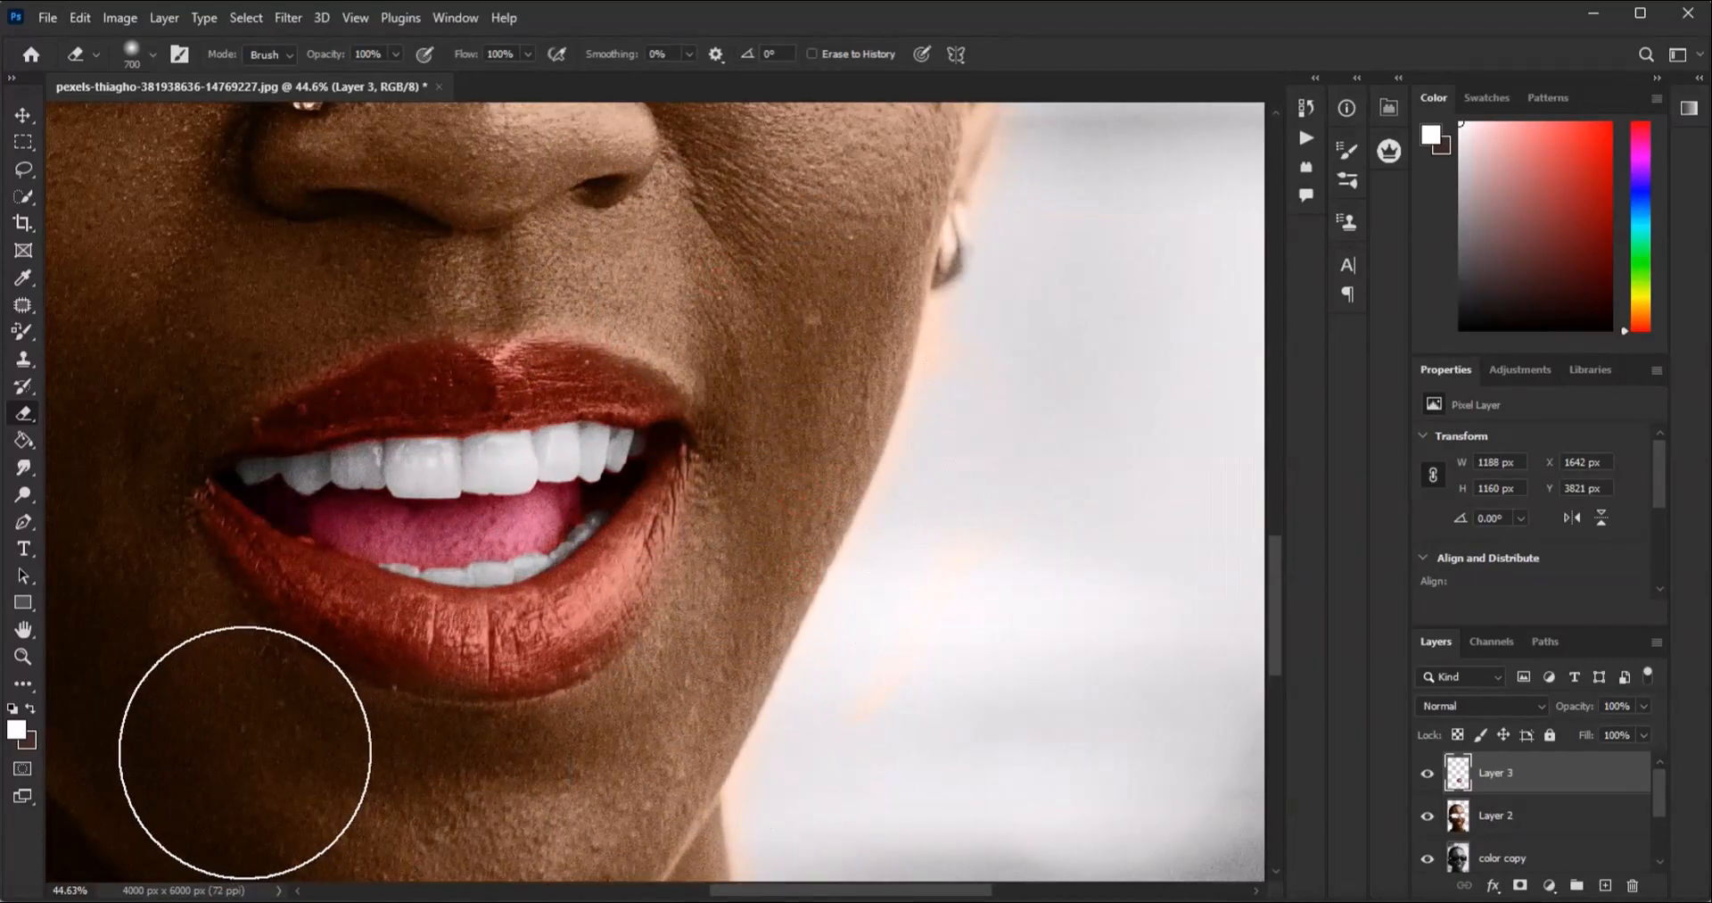
{"action": "mouse_move", "coordinate": [219, 744]}
{"action": "left_mouse_down"}
{"action": "mouse_move", "coordinate": [298, 236]}
{"action": "mouse_move", "coordinate": [476, 182]}
{"action": "mouse_move", "coordinate": [397, 222]}
{"action": "mouse_move", "coordinate": [570, 214]}
{"action": "mouse_move", "coordinate": [345, 235]}
{"action": "mouse_move", "coordinate": [372, 246]}
{"action": "mouse_move", "coordinate": [598, 172]}
{"action": "mouse_move", "coordinate": [597, 232]}
{"action": "mouse_move", "coordinate": [759, 236]}
{"action": "mouse_move", "coordinate": [713, 275]}
{"action": "mouse_move", "coordinate": [794, 443]}
{"action": "left_mouse_up"}
{"action": "scroll", "coordinate": [793, 443], "scroll_direction": "down", "scroll_amount": 1}
{"action": "mouse_move", "coordinate": [758, 661]}
{"action": "left_mouse_down"}
{"action": "mouse_move", "coordinate": [631, 738]}
{"action": "mouse_move", "coordinate": [687, 696]}
{"action": "mouse_move", "coordinate": [428, 733]}
{"action": "mouse_move", "coordinate": [256, 654]}
{"action": "mouse_move", "coordinate": [409, 719]}
{"action": "mouse_move", "coordinate": [340, 669]}
{"action": "mouse_move", "coordinate": [359, 526]}
{"action": "left_mouse_up"}
{"action": "scroll", "coordinate": [359, 526], "scroll_direction": "down", "scroll_amount": 4}
{"action": "scroll", "coordinate": [490, 443], "scroll_direction": "up", "scroll_amount": 2}
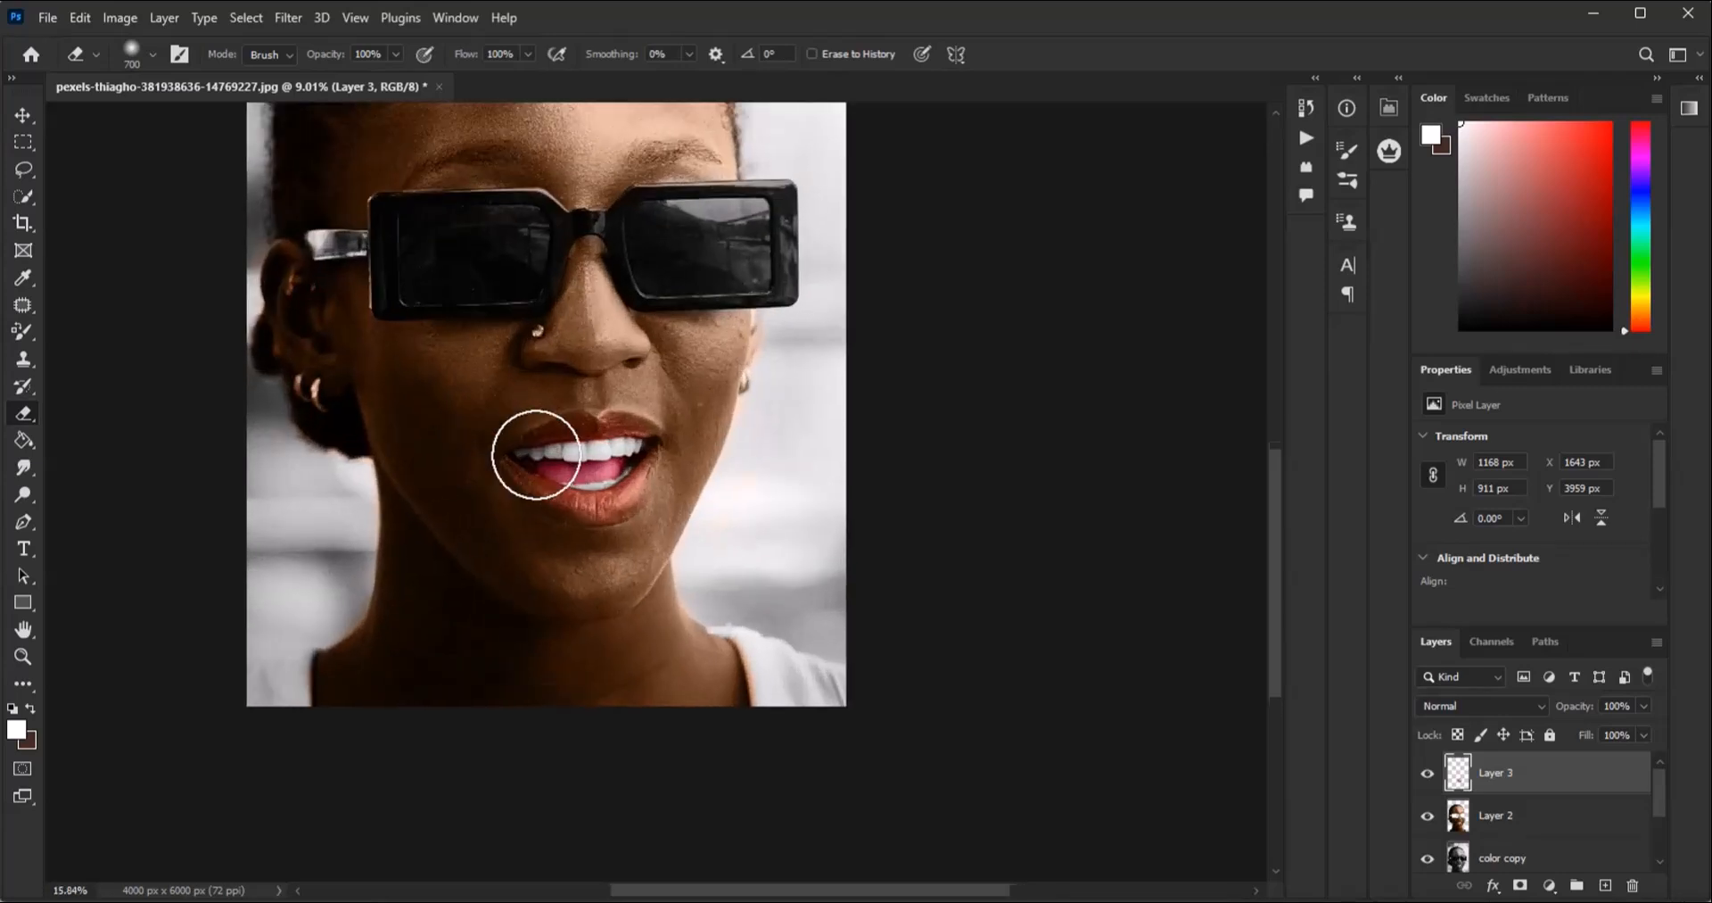
Step: Mute the red of the lip layer with a Hue/Saturation adjustment, and toggle the layer's visibility to compare
{"action": "left_click", "coordinate": [1426, 774]}
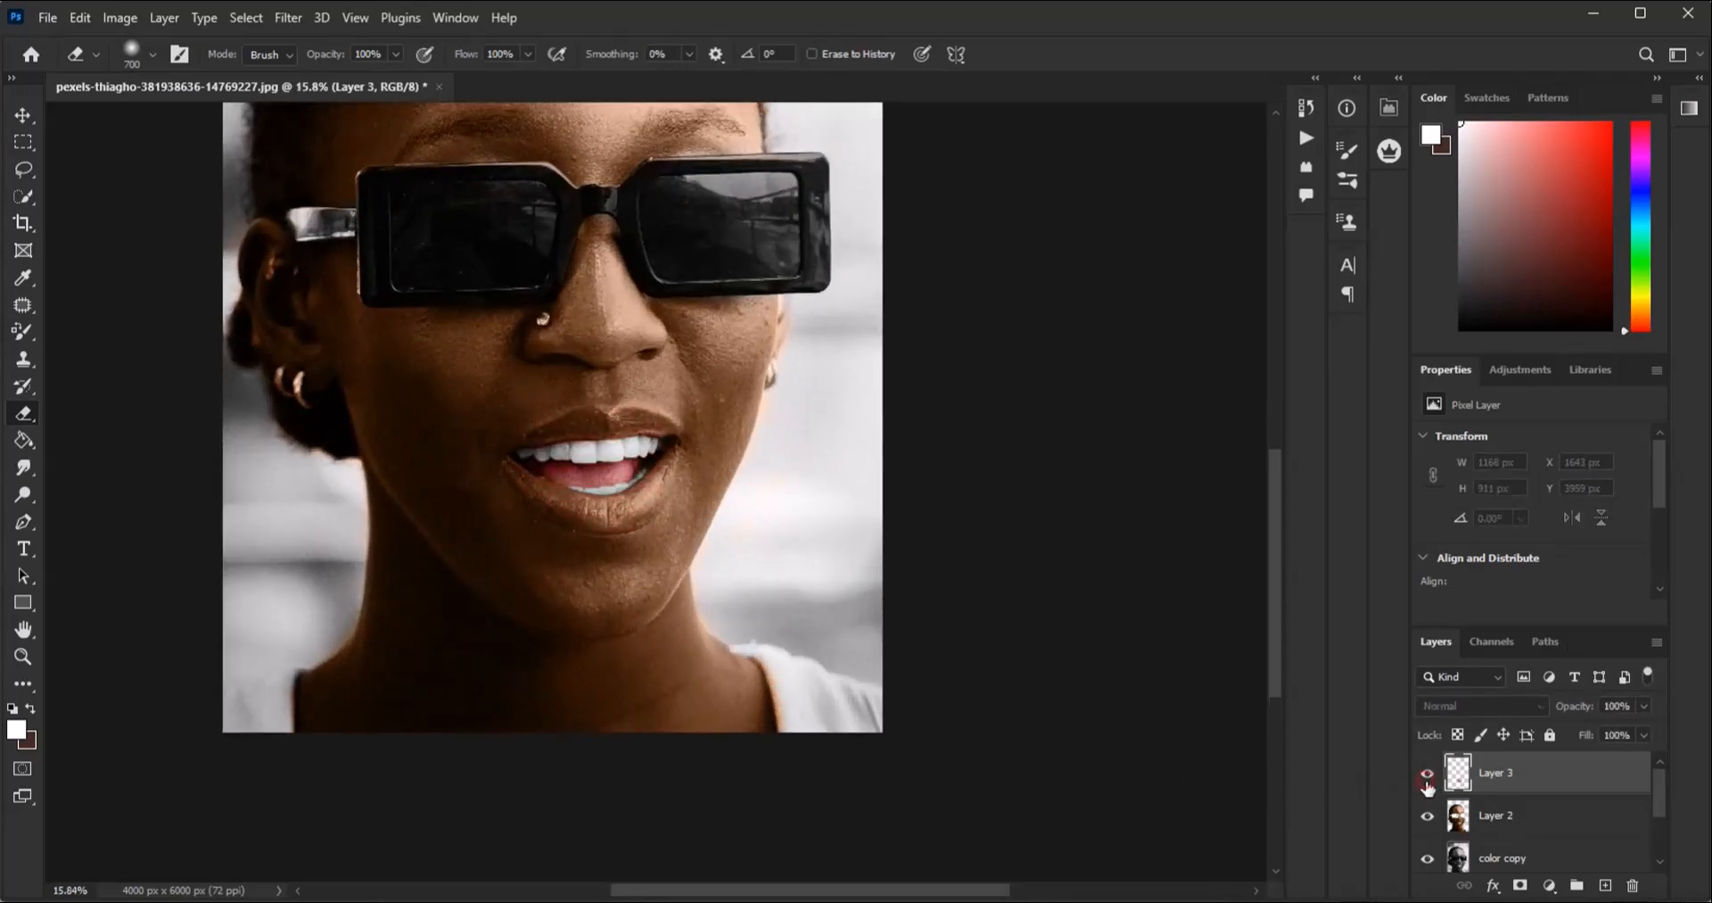
{"action": "scroll", "coordinate": [441, 237], "scroll_direction": "up", "scroll_amount": 1}
{"action": "left_click", "coordinate": [119, 18]}
{"action": "mouse_move", "coordinate": [163, 71]}
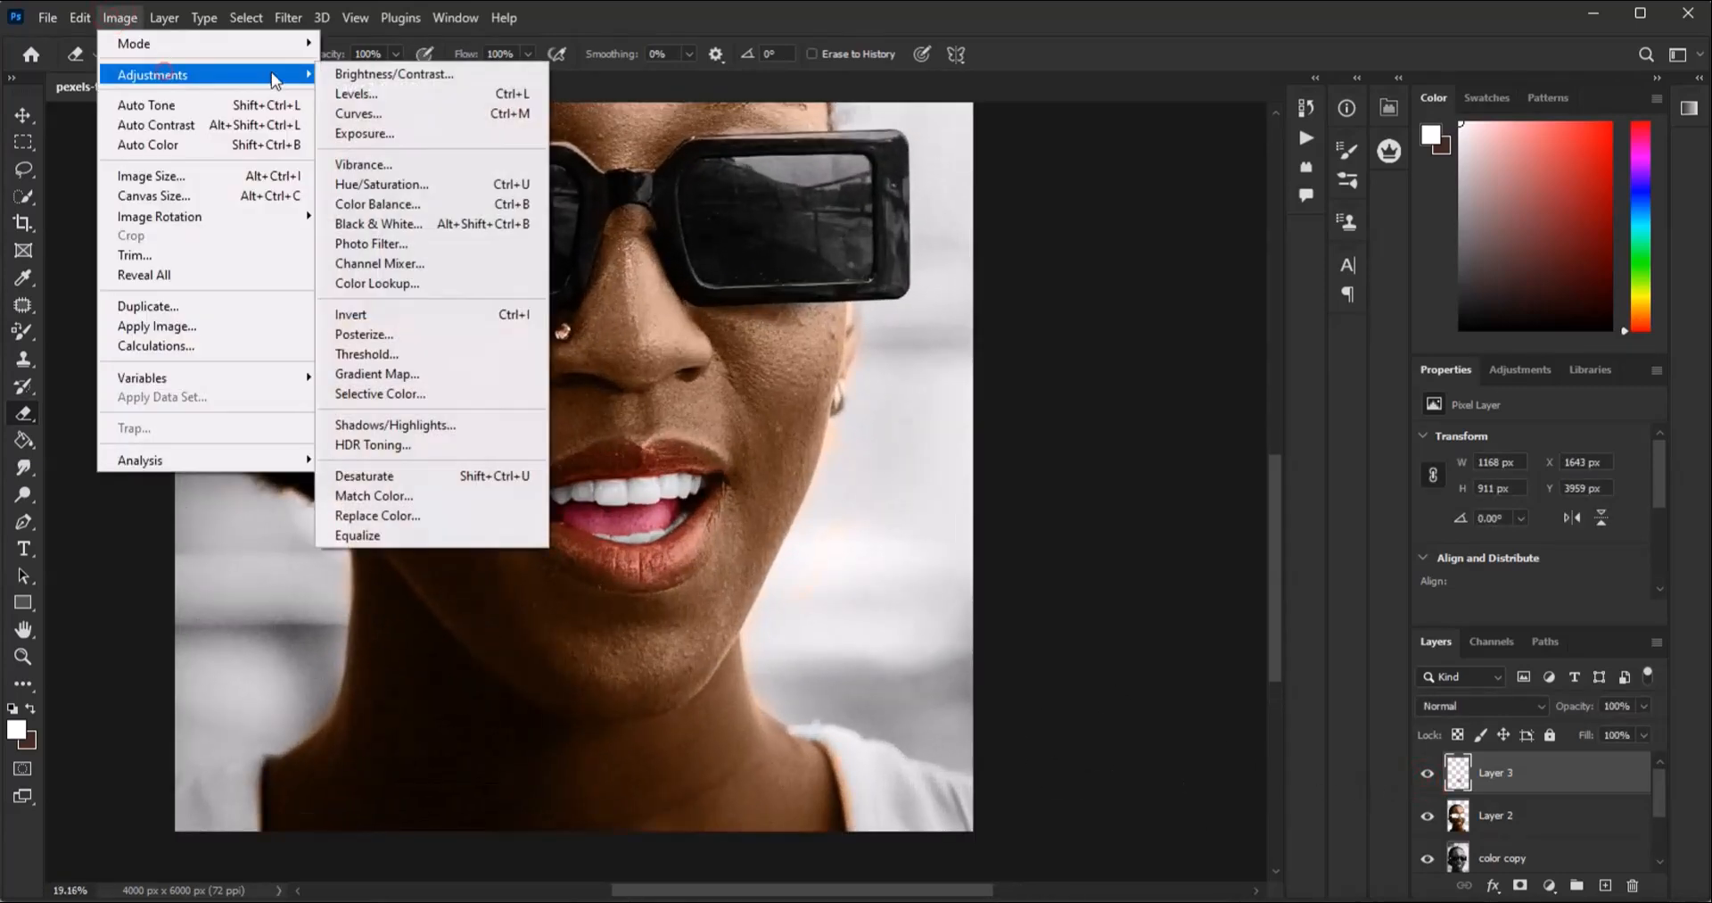
{"action": "left_click", "coordinate": [500, 180]}
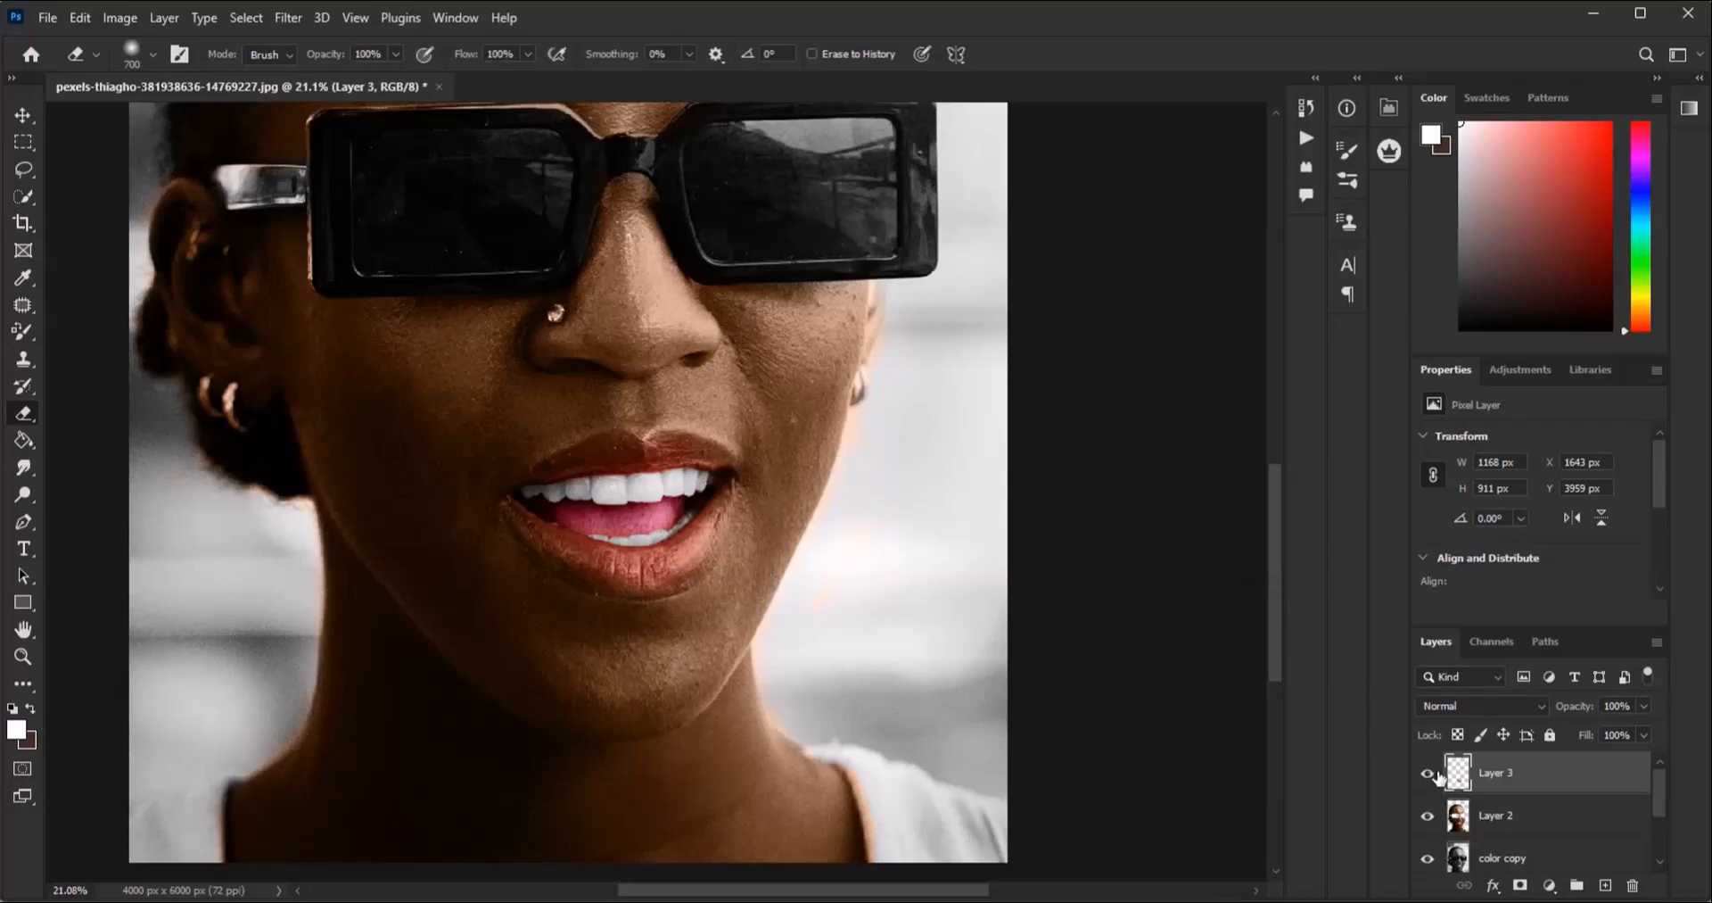
{"action": "left_click", "coordinate": [1429, 773]}
{"action": "left_click", "coordinate": [1429, 774]}
Step: Reduce the Eraser to 125 and erase the lip layer's tint over the tongue inside the mouth
{"action": "scroll", "coordinate": [651, 500], "scroll_direction": "up", "scroll_amount": 5}
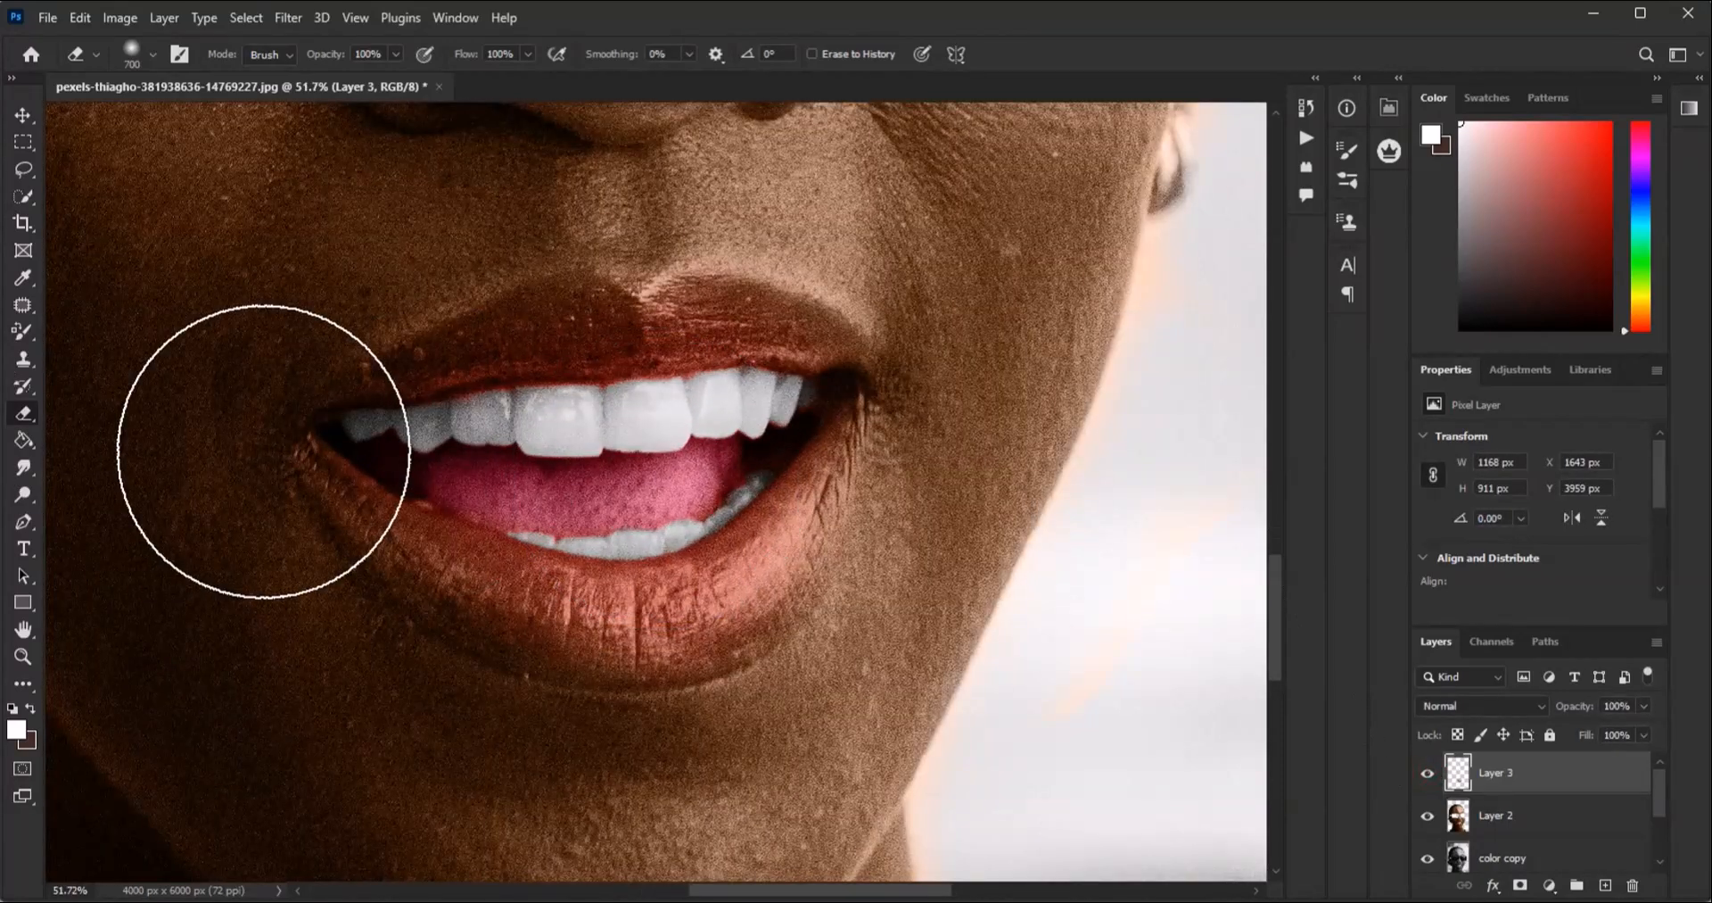
{"action": "key", "text": "bracketleft"}
{"action": "key", "text": "bracketleft"}
{"action": "key", "text": "bracketleft"}
{"action": "key", "text": "bracketleft"}
{"action": "key", "text": "bracketleft"}
{"action": "key", "text": "bracketleft"}
{"action": "key", "text": "bracketleft"}
{"action": "key", "text": "bracketleft"}
{"action": "key", "text": "bracketleft"}
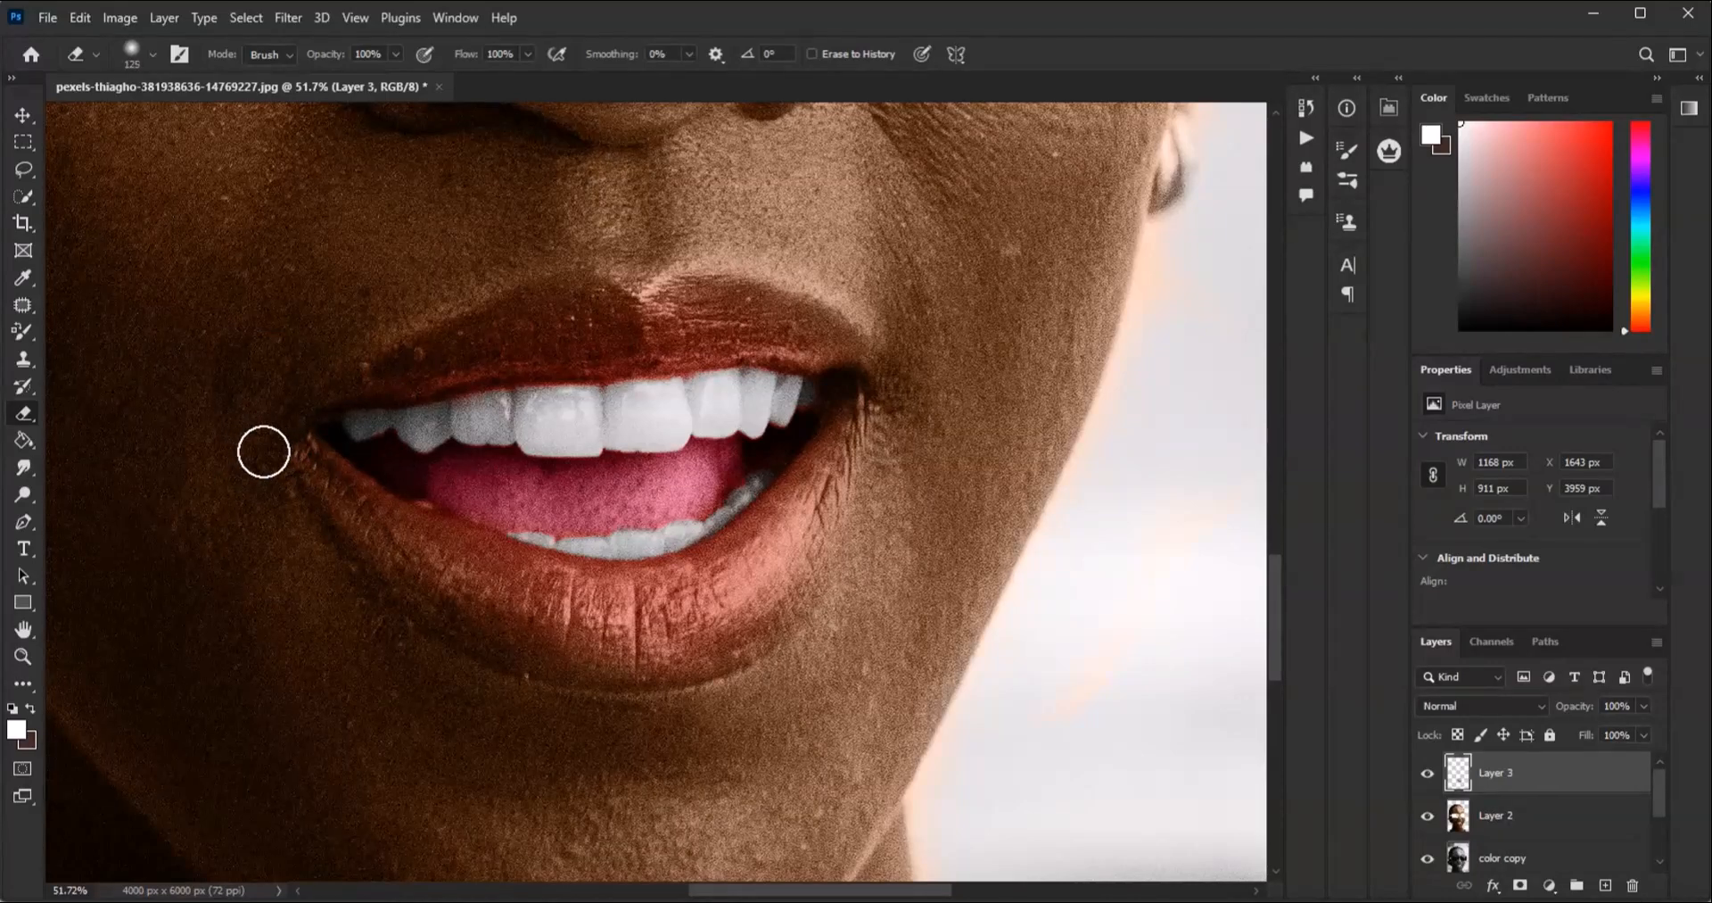
{"action": "scroll", "coordinate": [495, 443], "scroll_direction": "up", "scroll_amount": 2}
{"action": "scroll", "coordinate": [495, 444], "scroll_direction": "up", "scroll_amount": 1}
{"action": "mouse_move", "coordinate": [407, 451]}
{"action": "left_mouse_down"}
{"action": "mouse_move", "coordinate": [577, 502]}
{"action": "mouse_move", "coordinate": [902, 438]}
{"action": "mouse_move", "coordinate": [720, 551]}
{"action": "mouse_move", "coordinate": [497, 522]}
{"action": "left_mouse_up"}
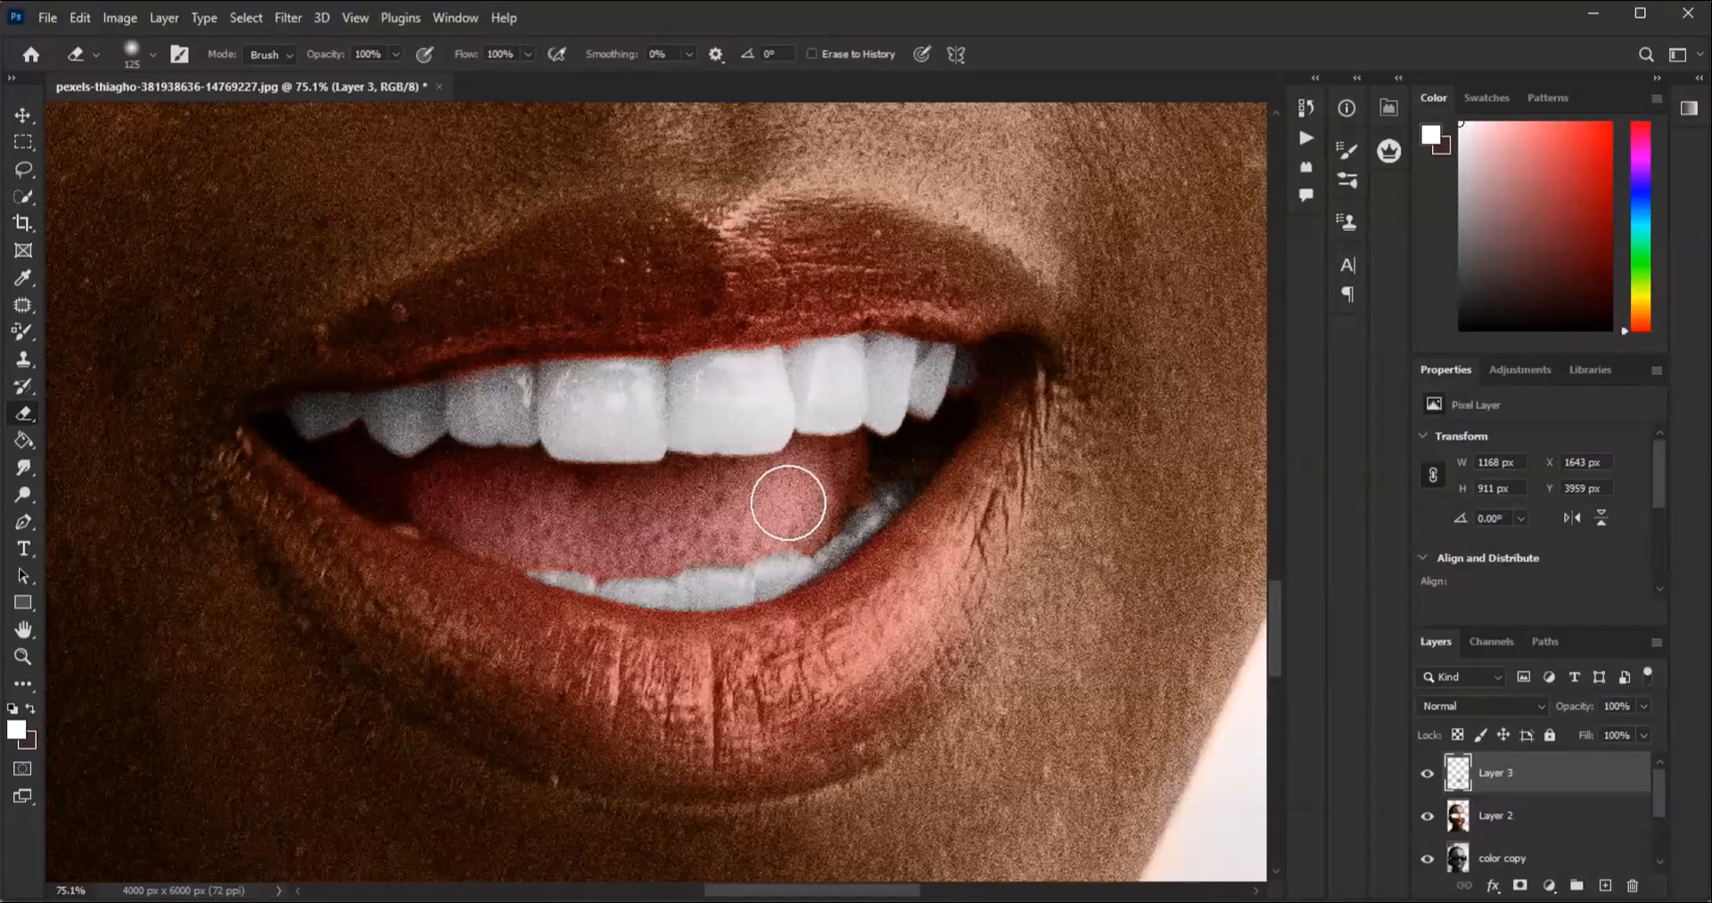
Step: Toggle the visibility of Layer 3 to compare the portrait with and without the lip colour
{"action": "scroll", "coordinate": [687, 455], "scroll_direction": "down", "scroll_amount": 3}
{"action": "scroll", "coordinate": [694, 450], "scroll_direction": "down", "scroll_amount": 3}
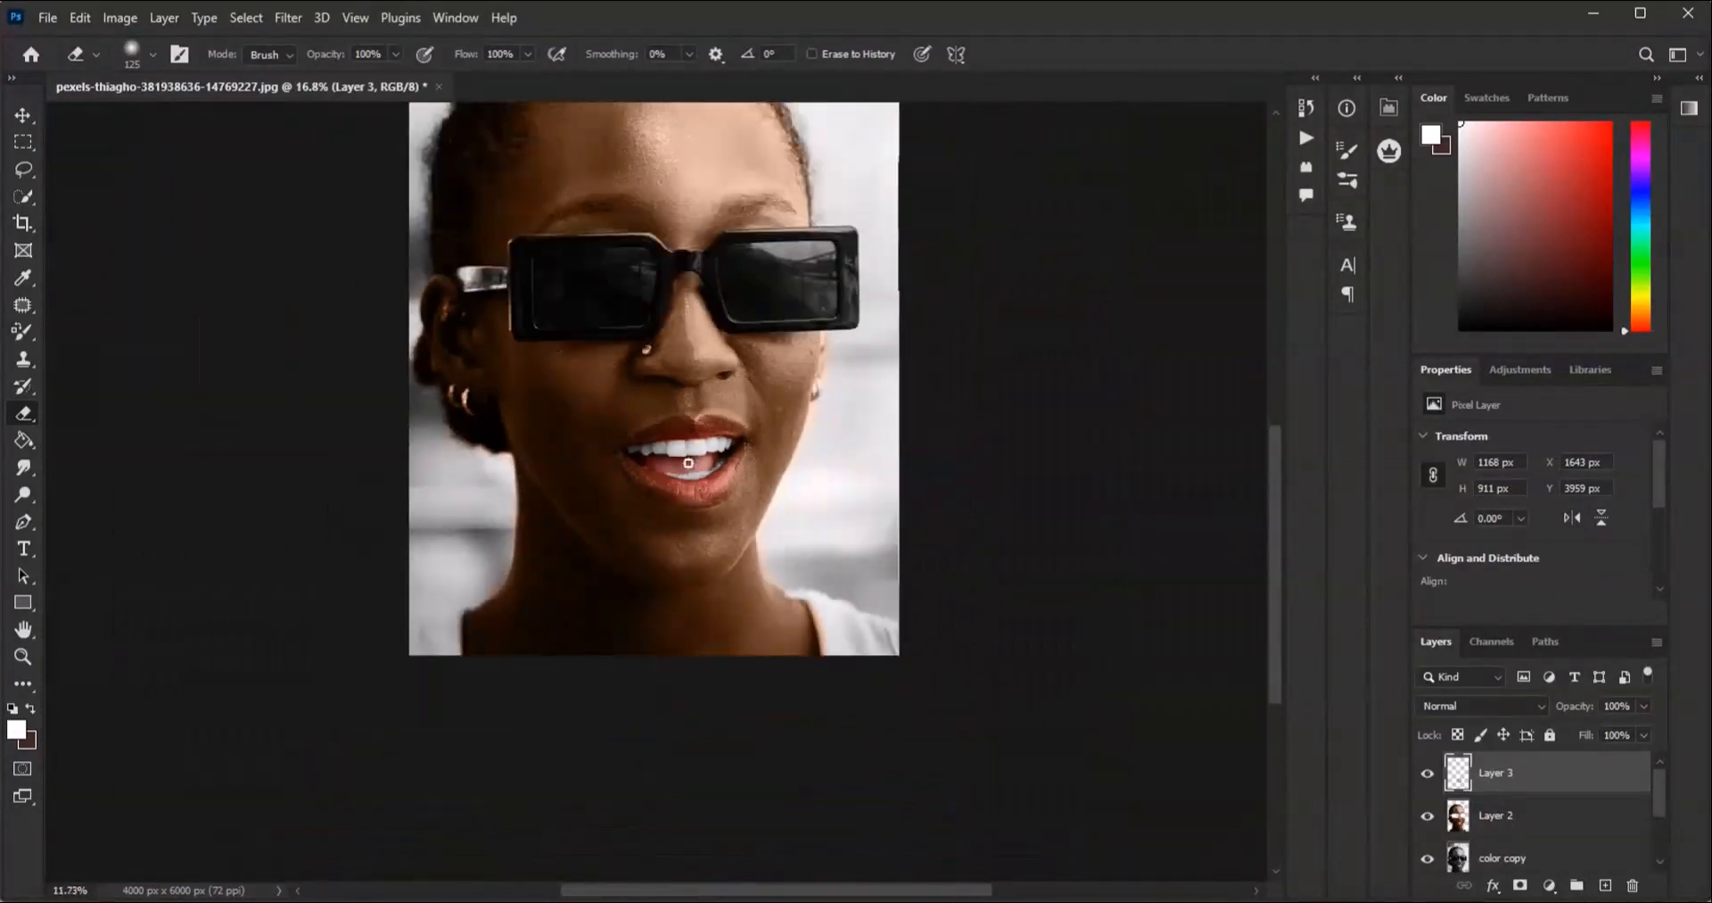
{"action": "scroll", "coordinate": [697, 464], "scroll_direction": "up", "scroll_amount": 1}
{"action": "left_click", "coordinate": [1428, 773]}
{"action": "left_click", "coordinate": [1427, 773]}
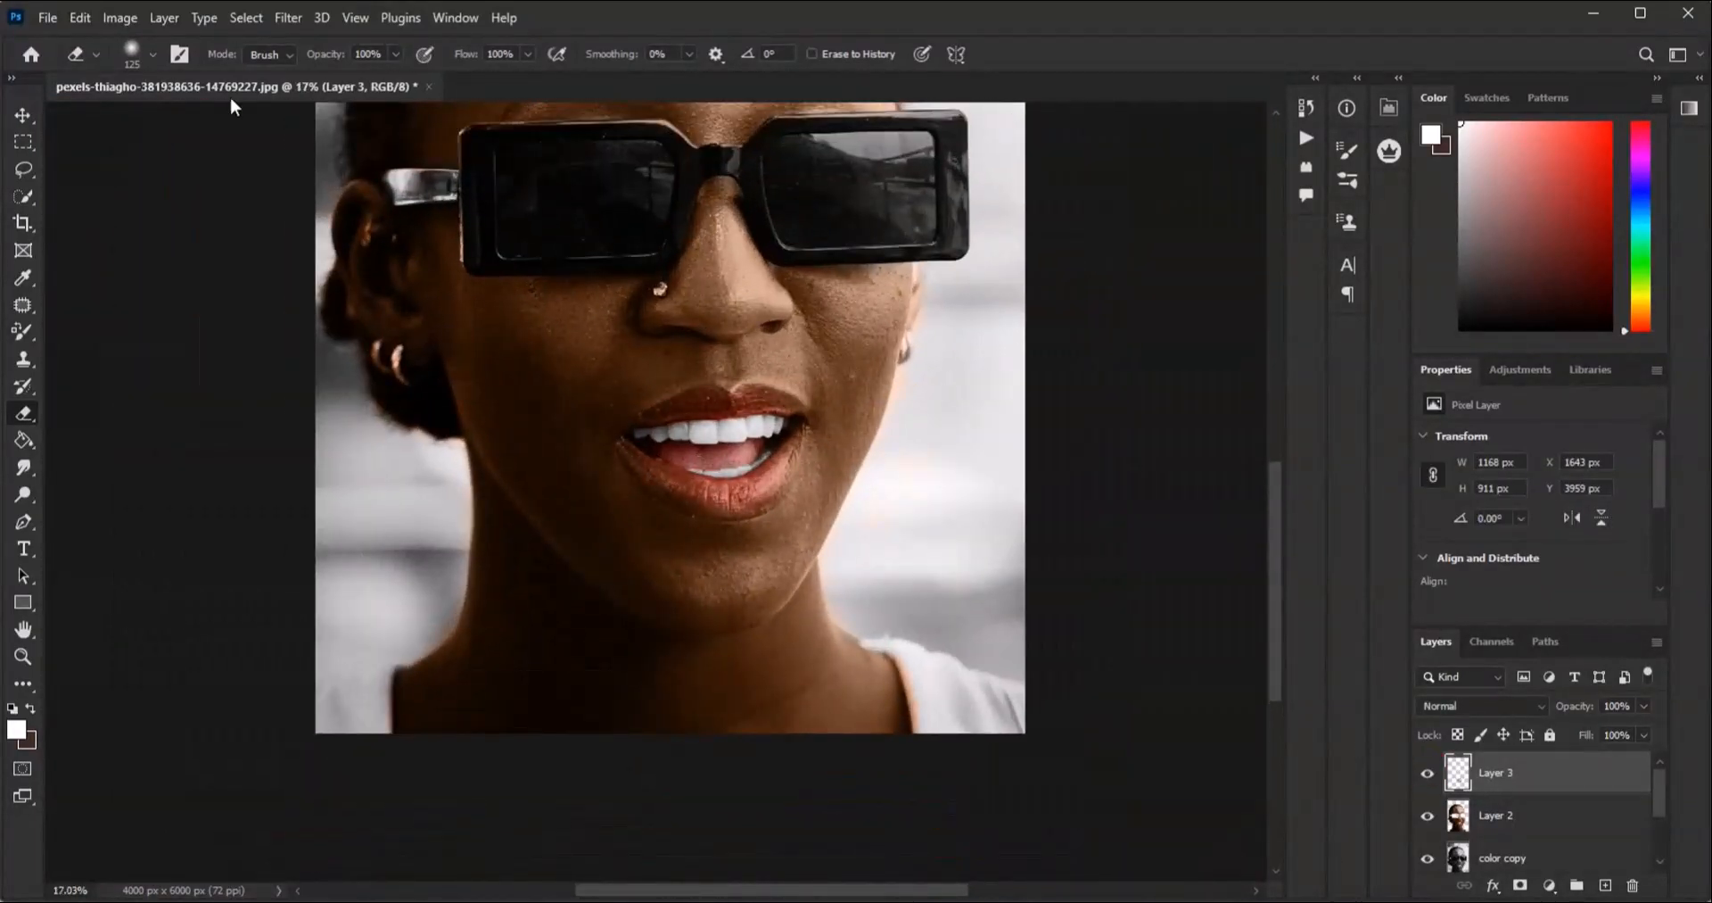
Step: Turn the lips pink with a Hue/Saturation adjustment of hue -29 and saturation +16 on Layer 3
{"action": "left_click", "coordinate": [123, 23]}
{"action": "mouse_move", "coordinate": [179, 82]}
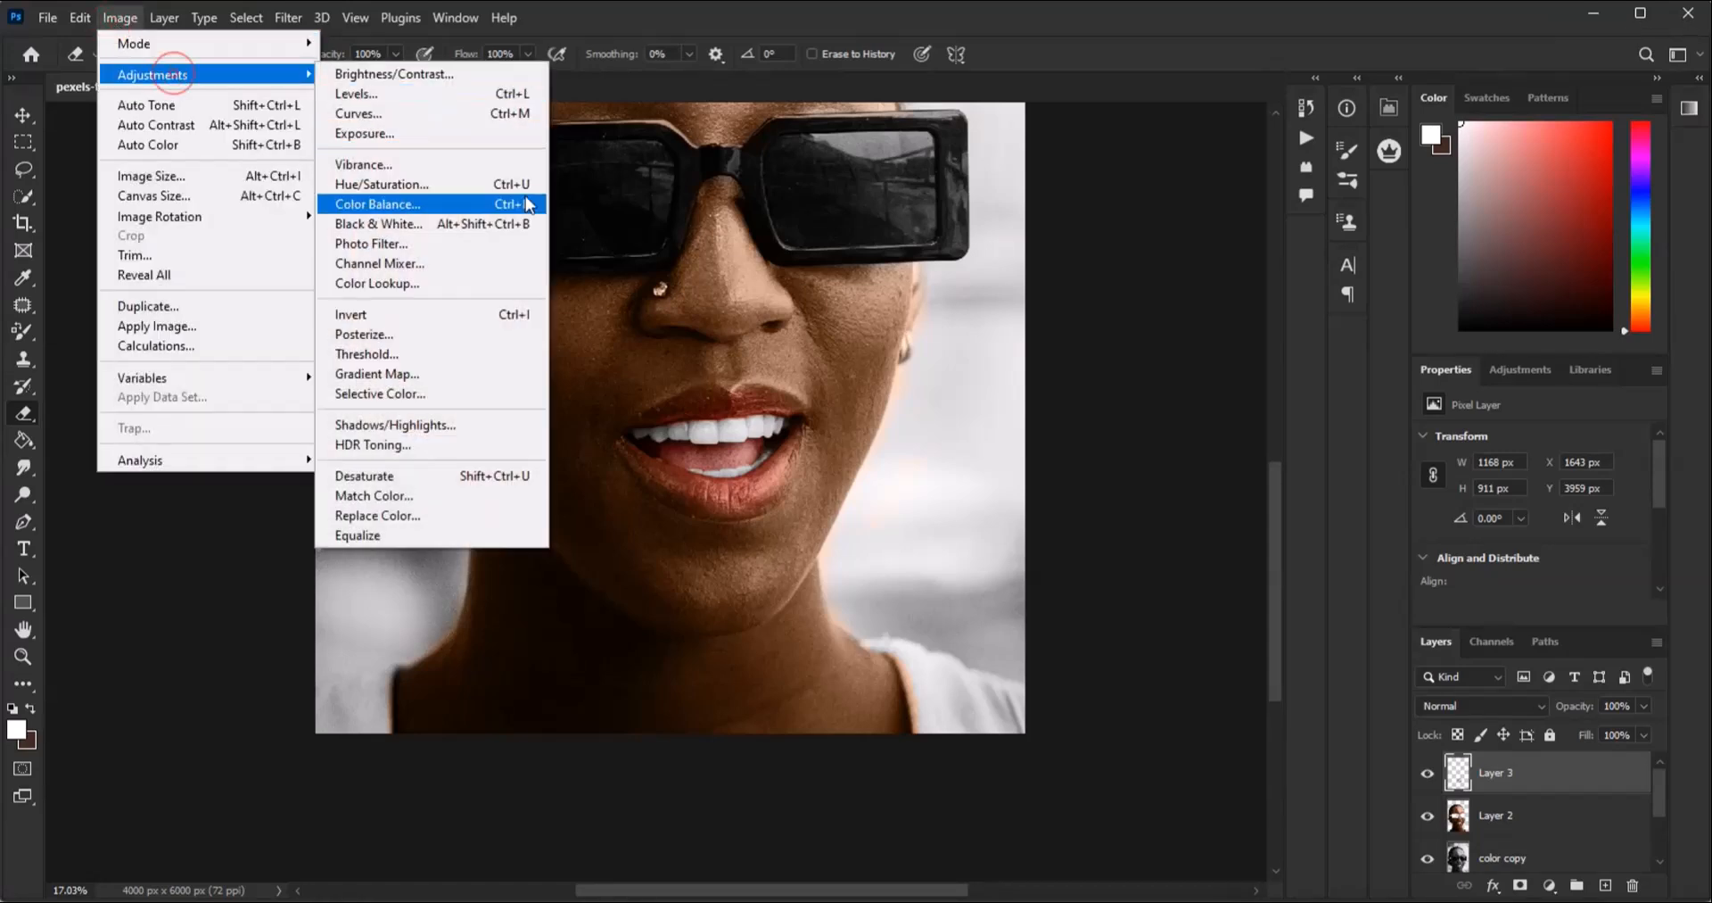
{"action": "left_click", "coordinate": [437, 181]}
{"action": "mouse_move", "coordinate": [1411, 289]}
{"action": "left_mouse_down"}
{"action": "mouse_move", "coordinate": [1496, 285]}
{"action": "mouse_move", "coordinate": [1359, 284]}
{"action": "mouse_move", "coordinate": [1379, 278]}
{"action": "left_mouse_up"}
{"action": "left_click_drag", "start_coordinate": [1416, 335], "coordinate": [1425, 332]}
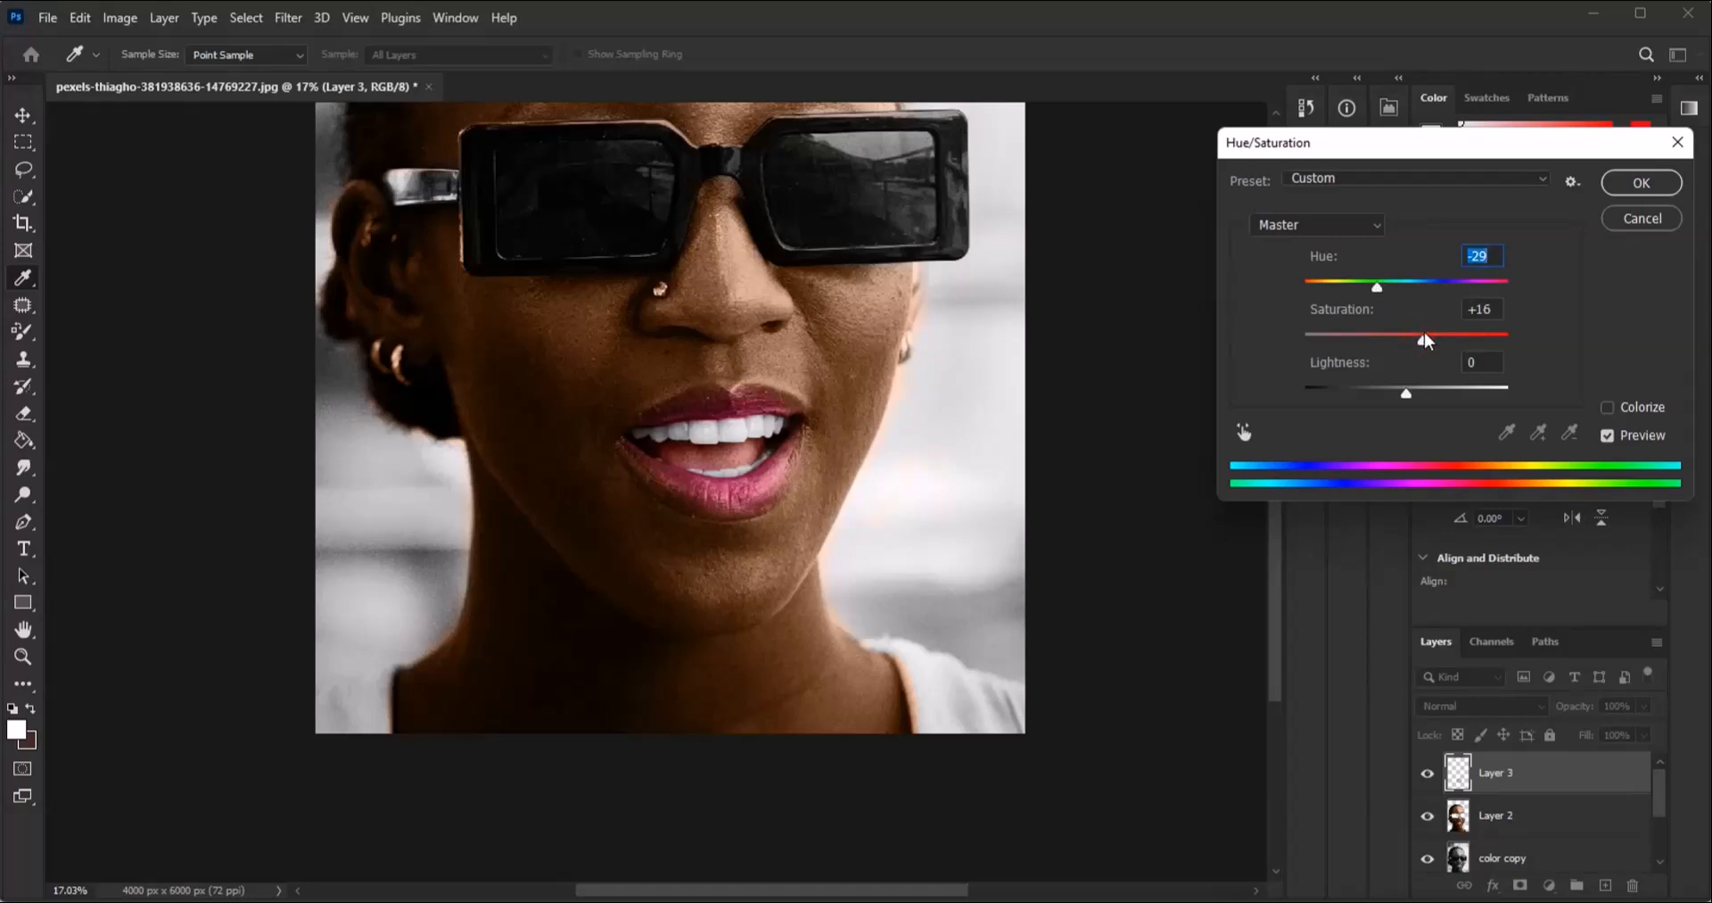
{"action": "left_click", "coordinate": [1630, 182]}
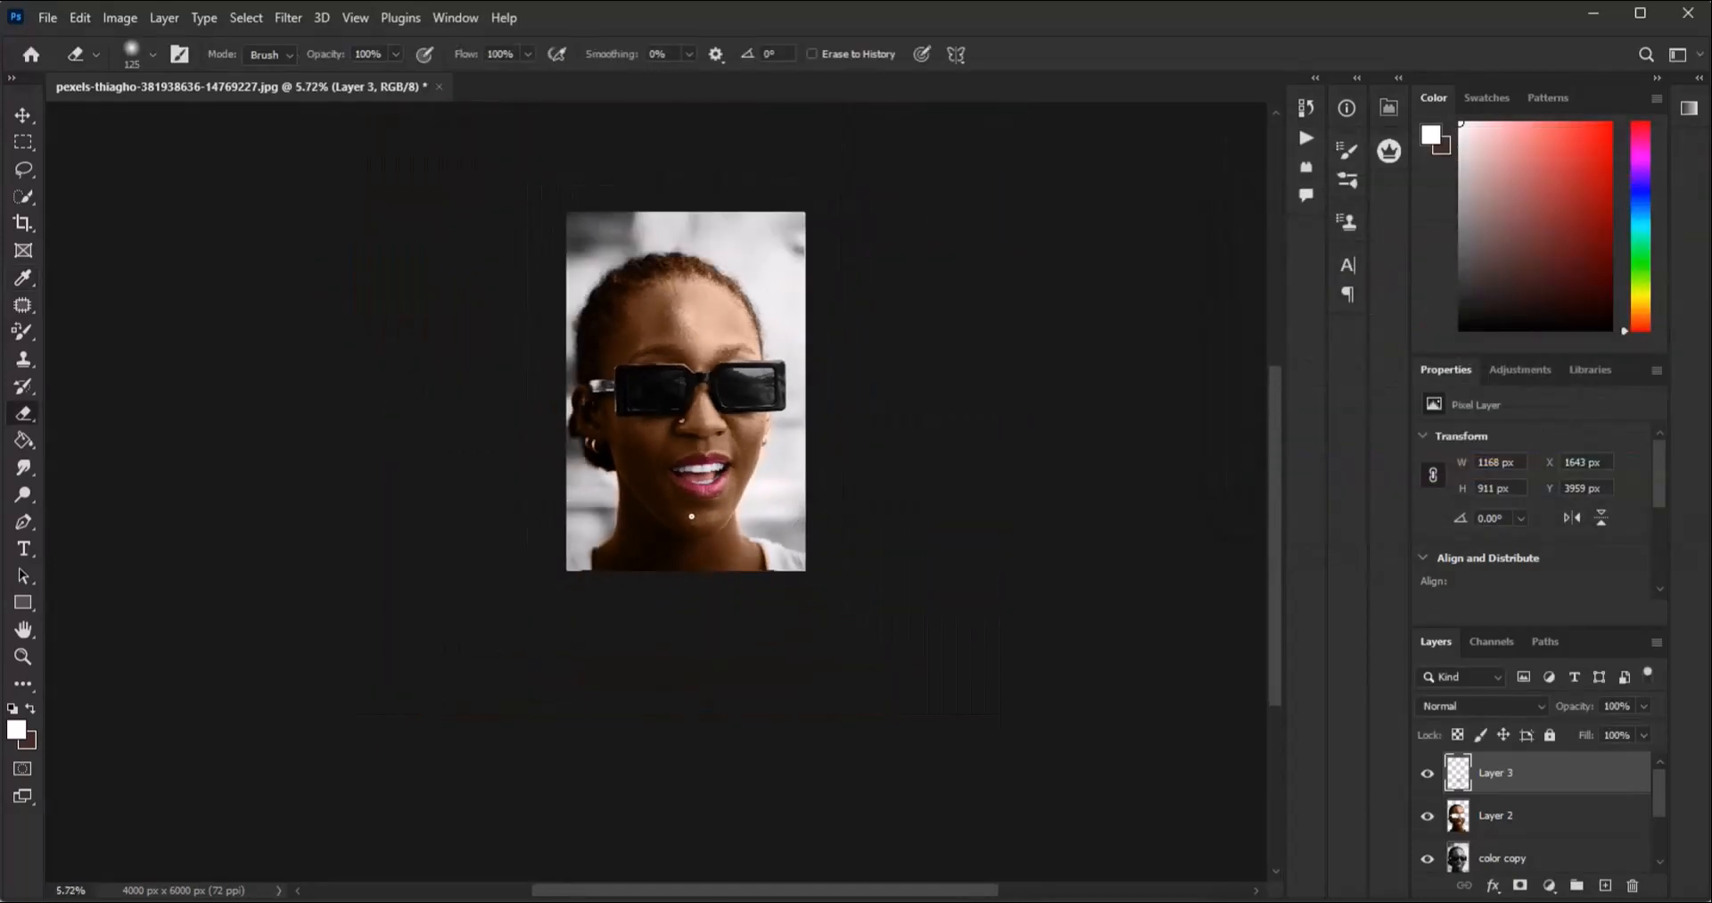
{"action": "scroll", "coordinate": [606, 441], "scroll_direction": "up", "scroll_amount": 5}
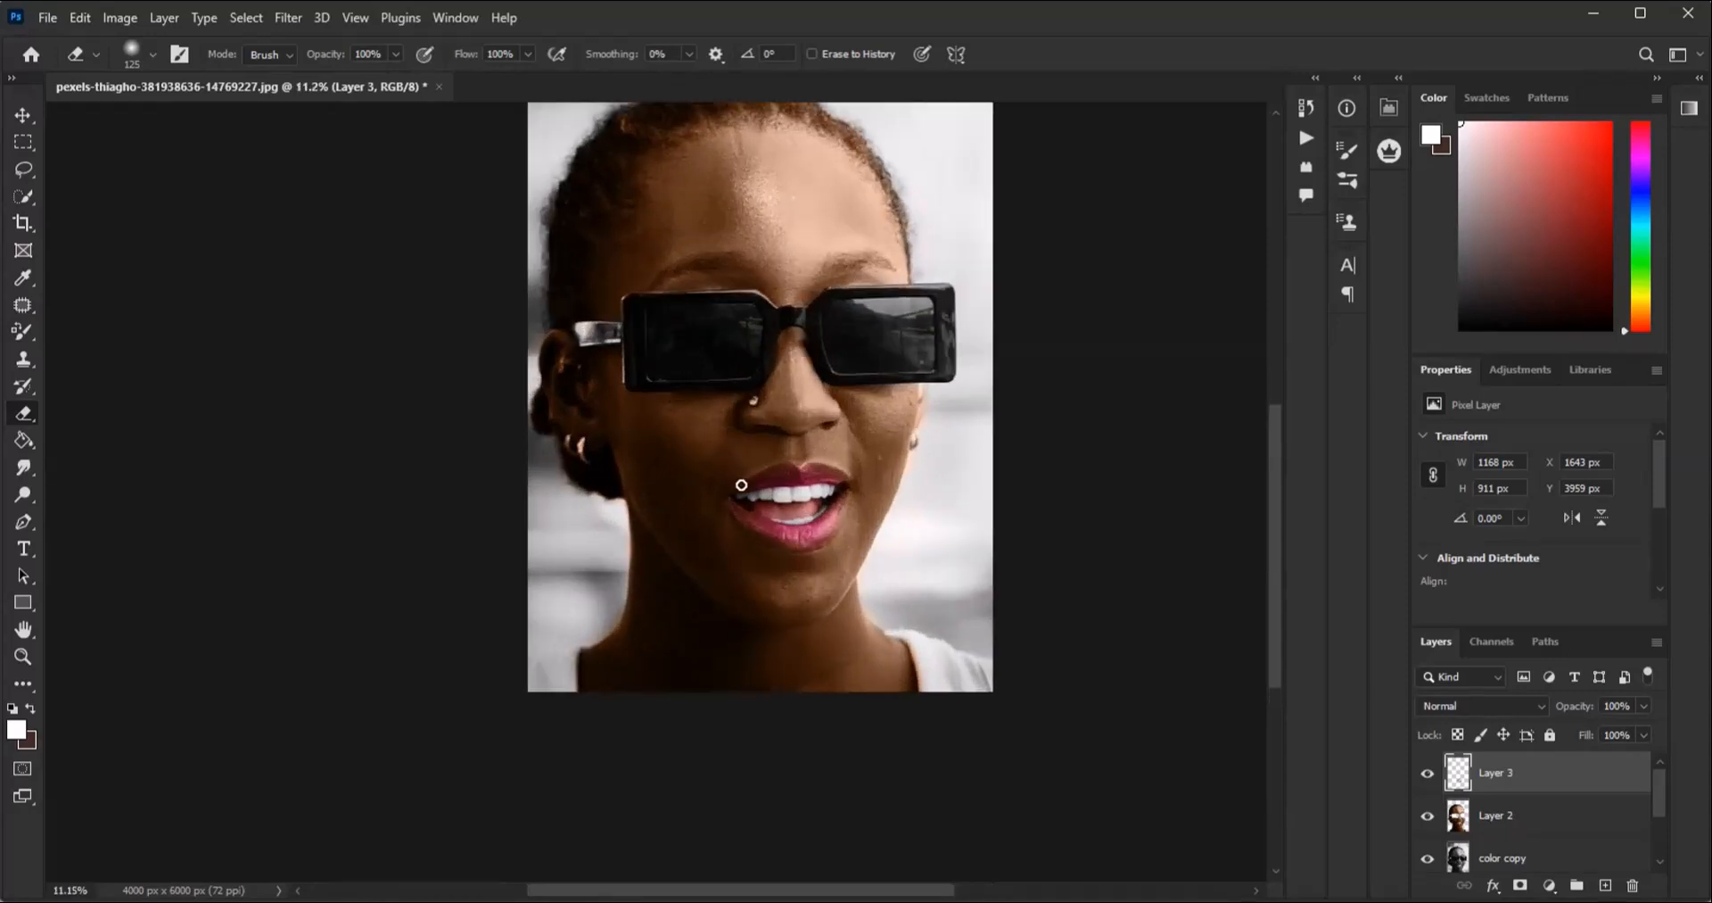
Step: Merge the Layer 3, Layer 2 and color copy layers into a single layer
{"action": "scroll", "coordinate": [741, 485], "scroll_direction": "down", "scroll_amount": 2}
{"action": "left_click", "coordinate": [1482, 861]}
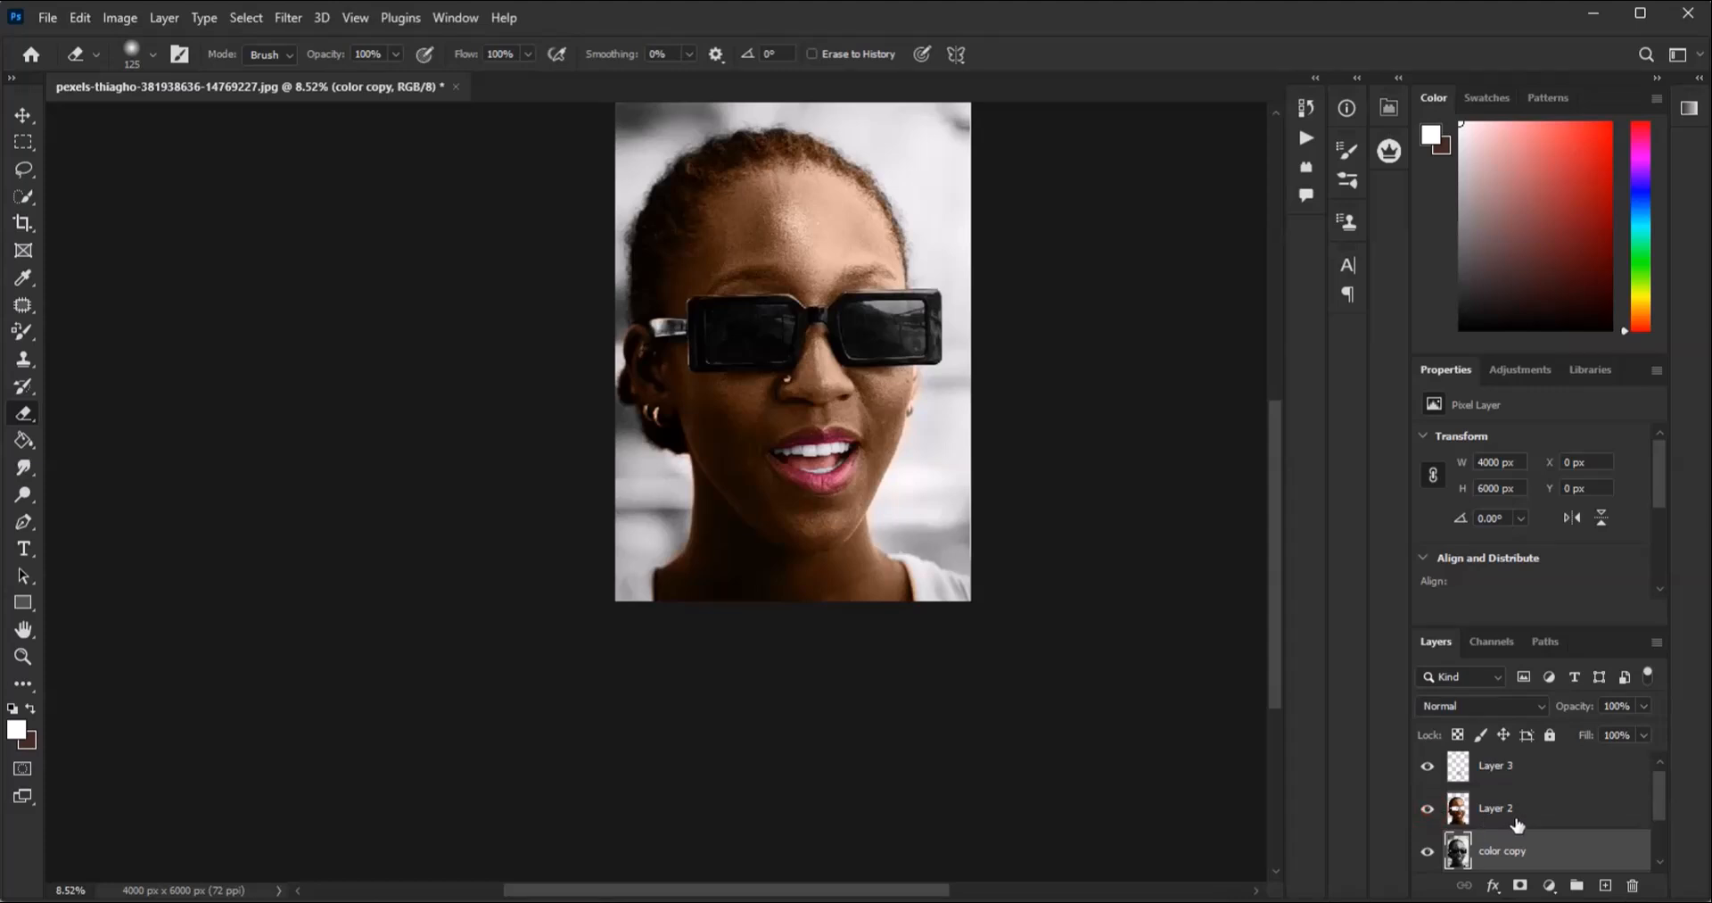
{"action": "left_click", "coordinate": [1514, 825]}
{"action": "scroll", "coordinate": [824, 571], "scroll_direction": "up", "scroll_amount": 5}
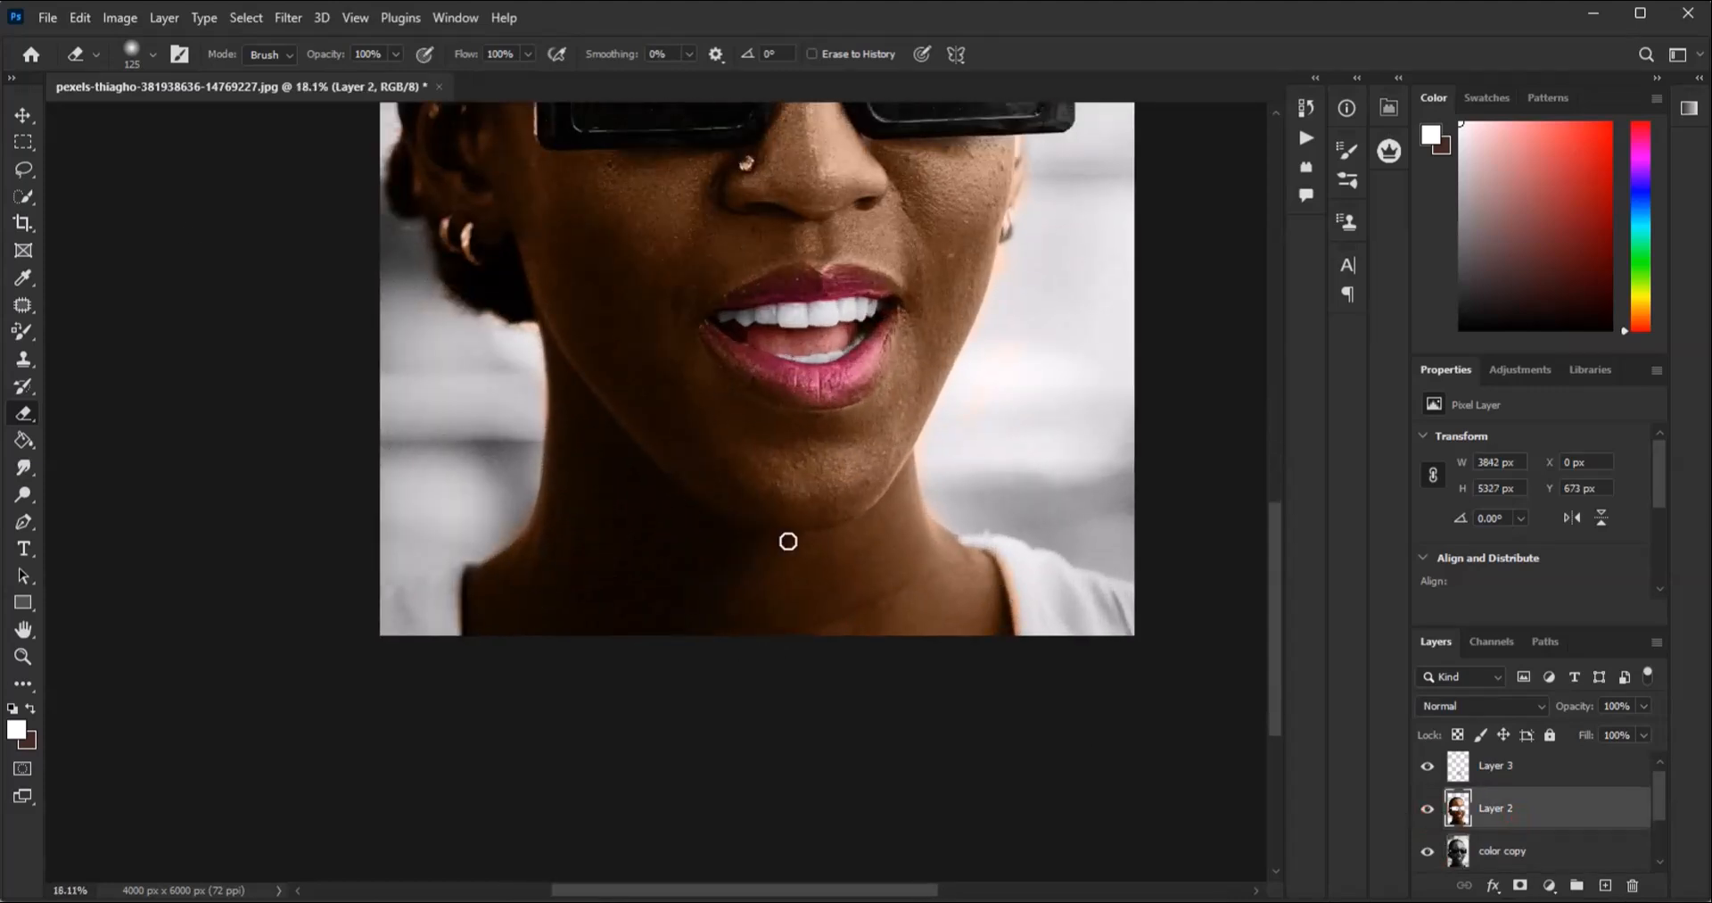
{"action": "left_click", "coordinate": [26, 166]}
{"action": "scroll", "coordinate": [972, 590], "scroll_direction": "up", "scroll_amount": 2}
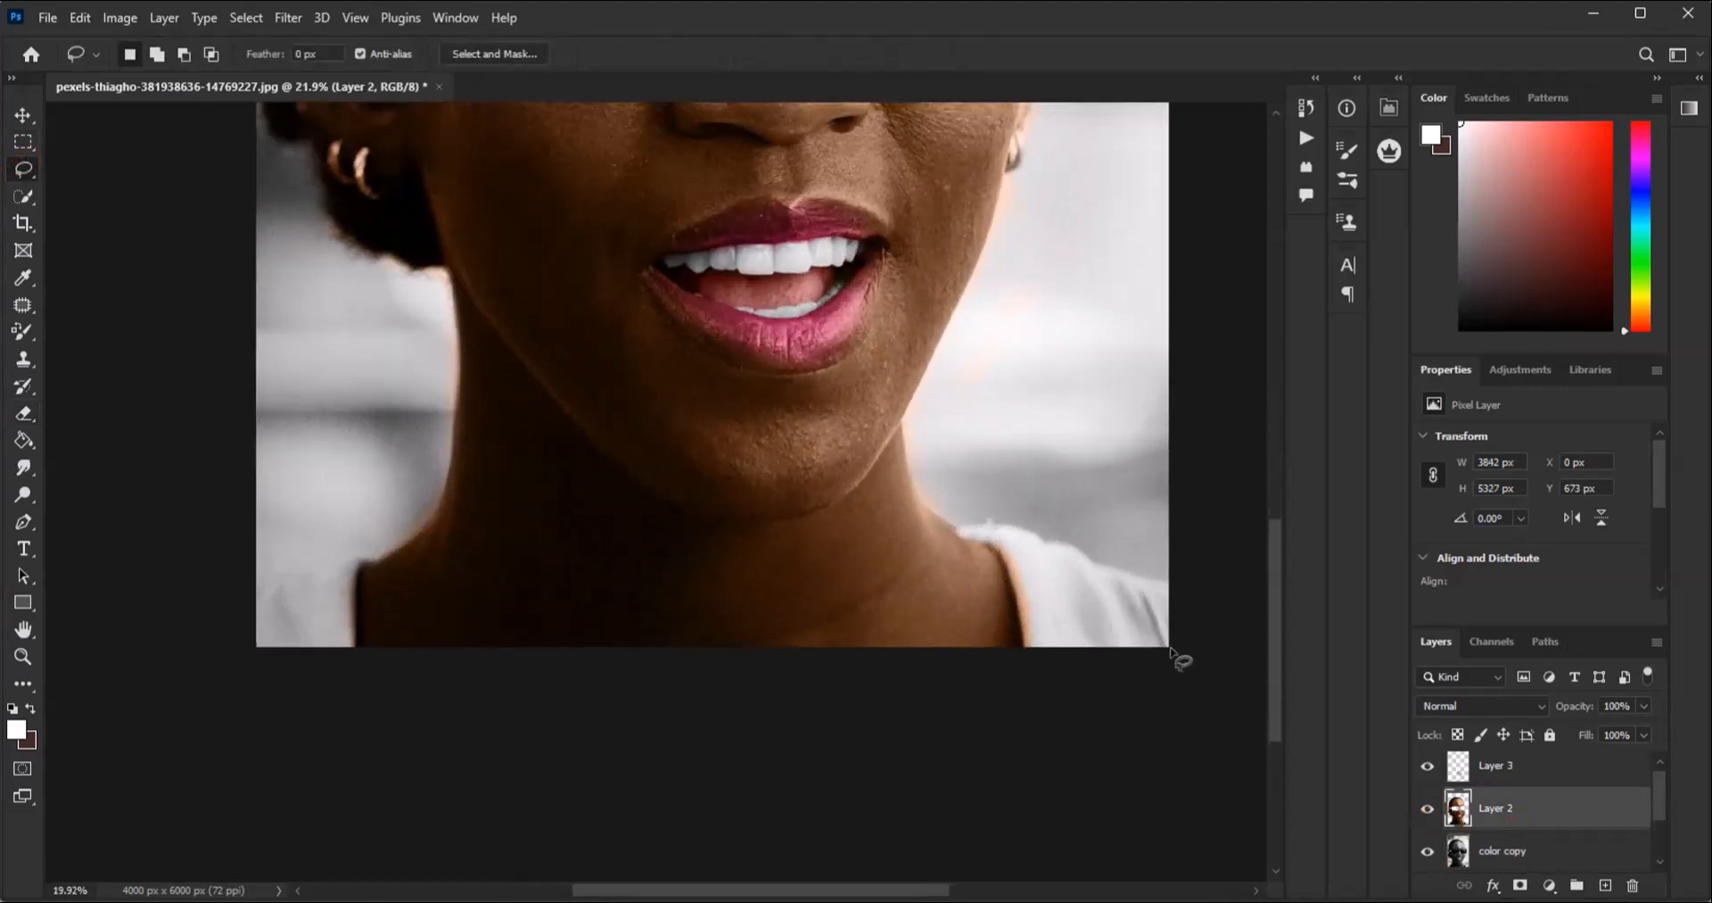
{"action": "scroll", "coordinate": [1193, 669], "scroll_direction": "down", "scroll_amount": 2}
{"action": "scroll", "coordinate": [979, 584], "scroll_direction": "up", "scroll_amount": 1}
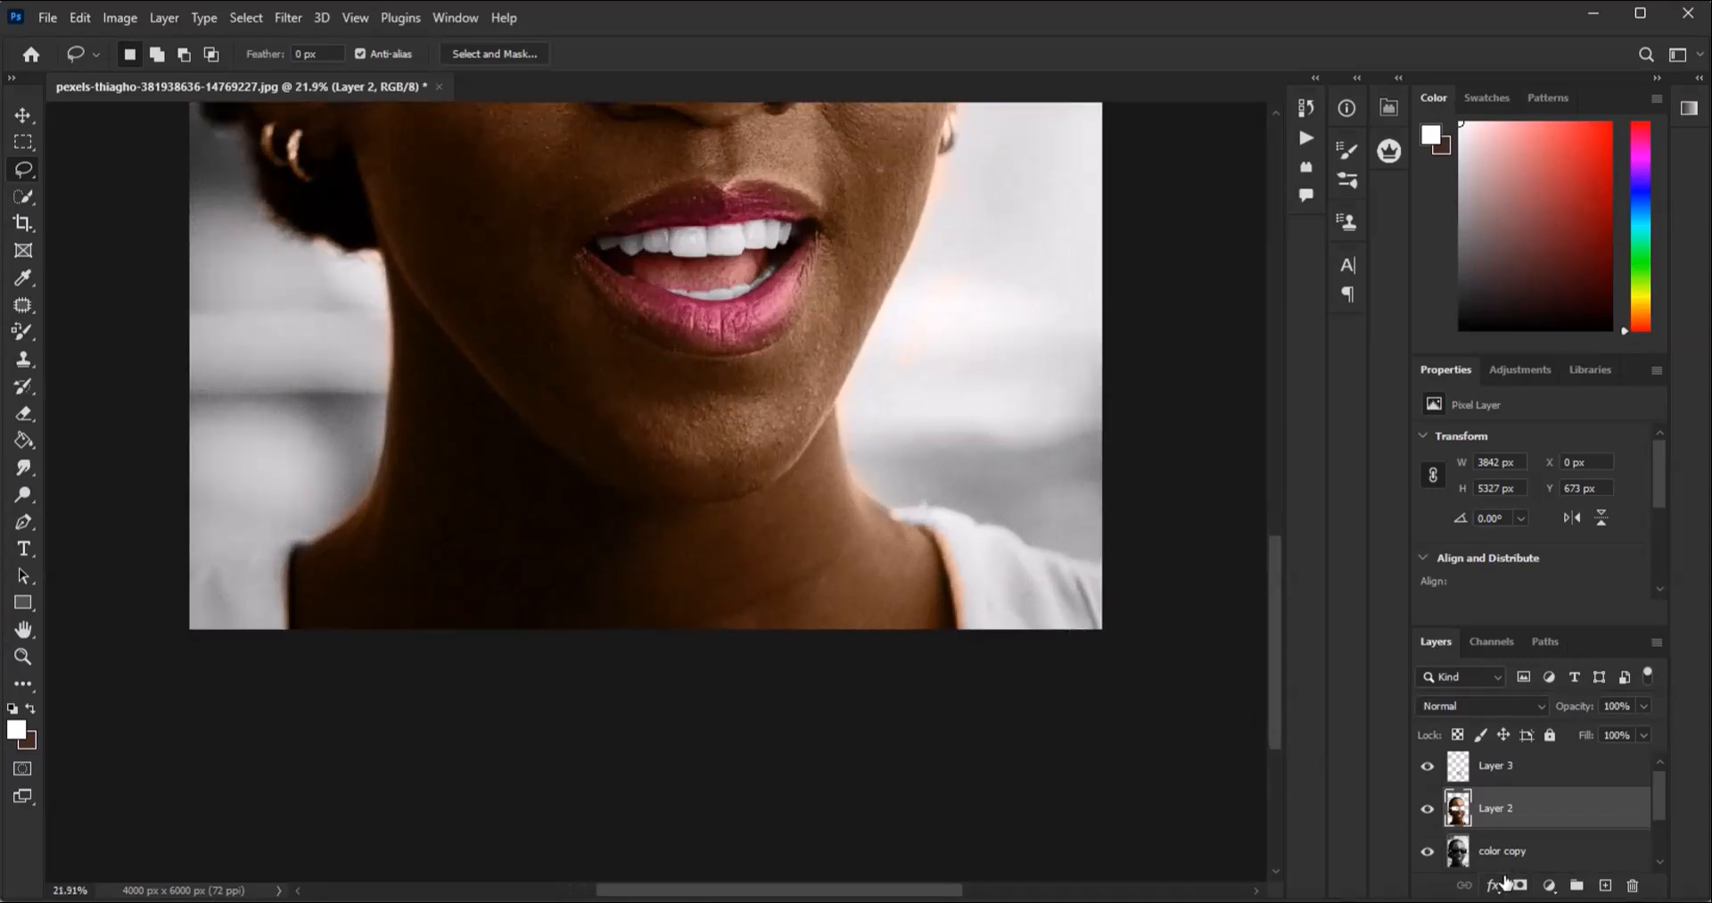
{"action": "left_click", "coordinate": [1487, 855], "text": "shift"}
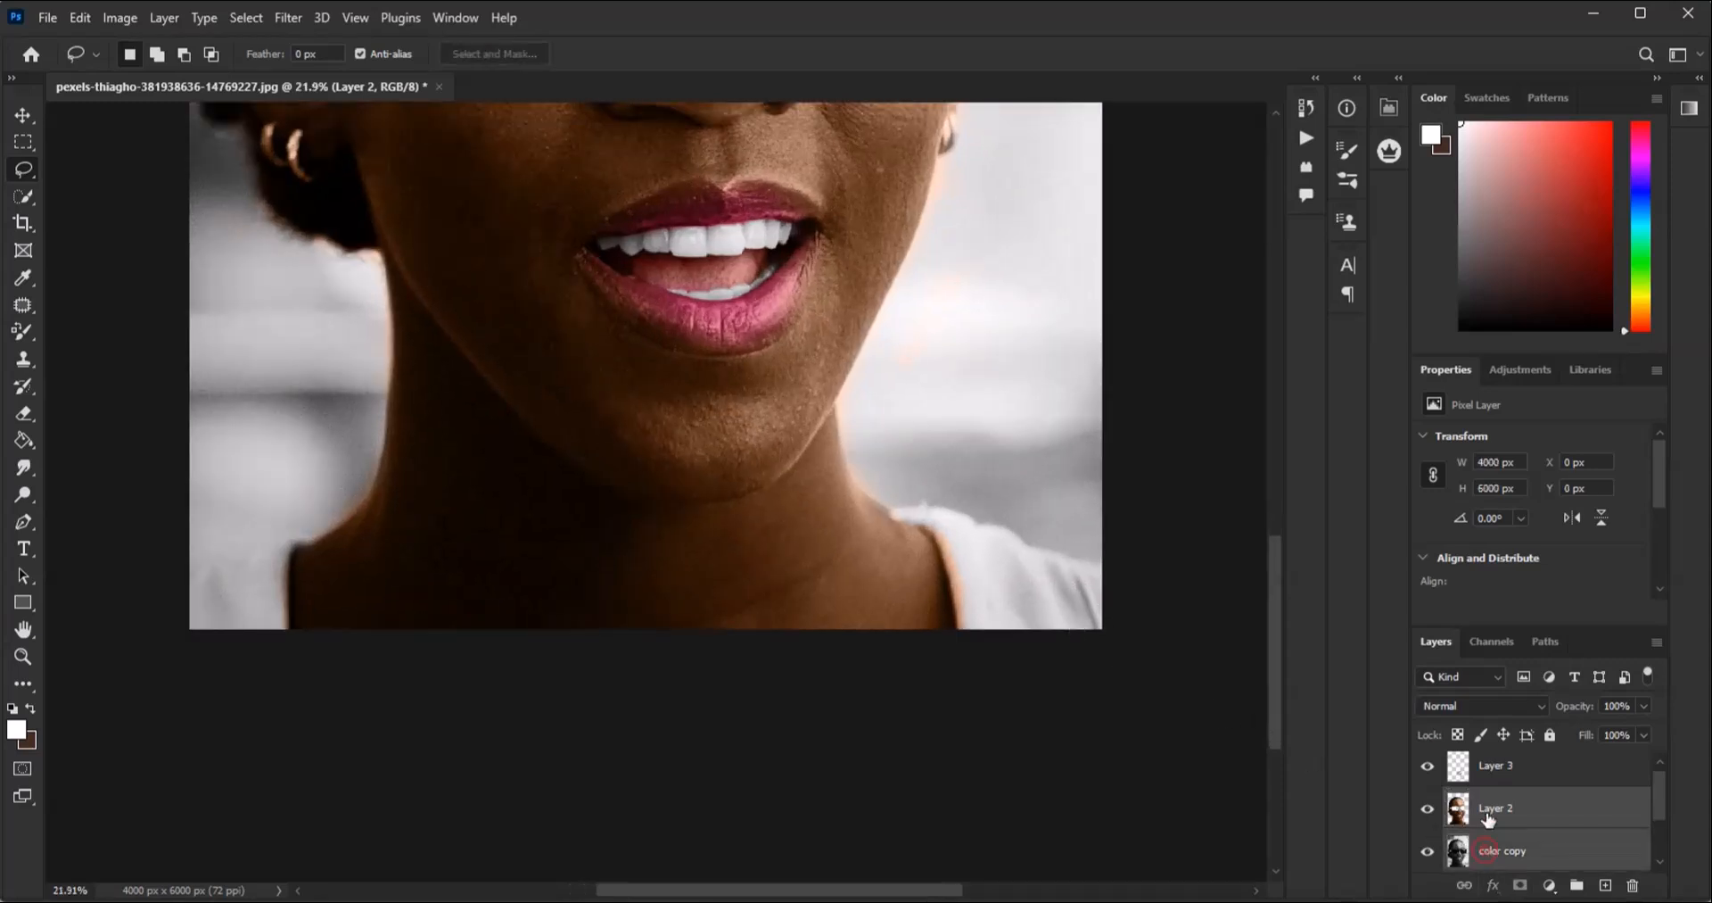
{"action": "left_click", "coordinate": [1497, 782], "text": "shift"}
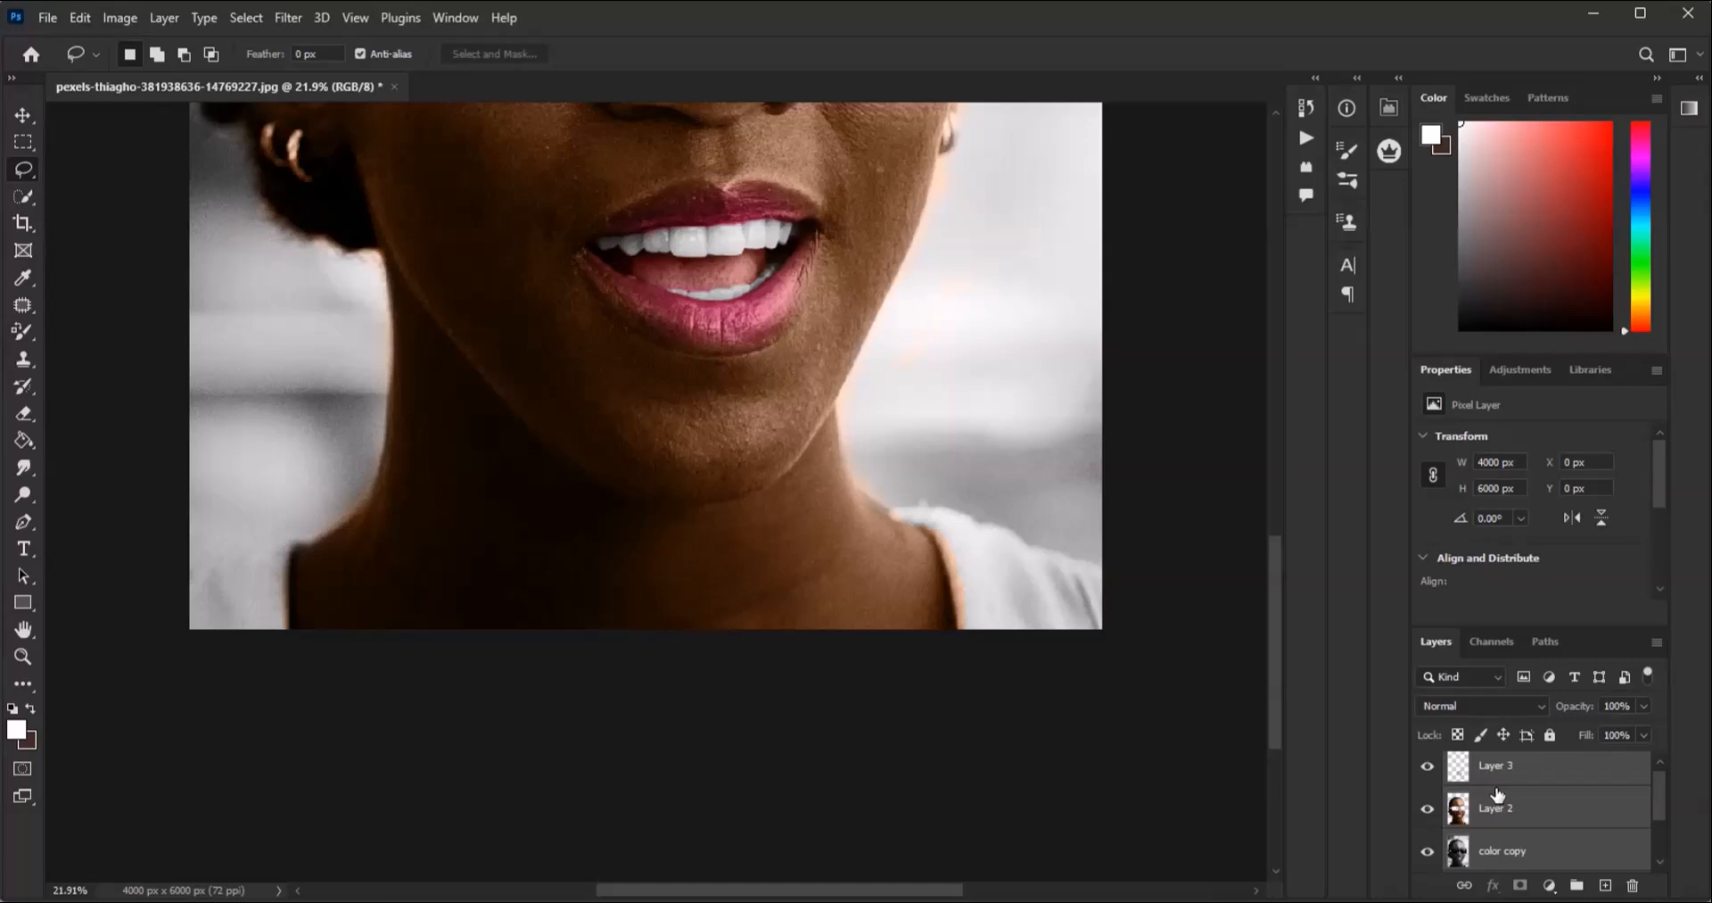
{"action": "key", "text": "ctrl+e"}
Step: Toggle the merged layer's visibility to compare the colorized portrait with the black-and-white version
{"action": "scroll", "coordinate": [952, 564], "scroll_direction": "up", "scroll_amount": 1}
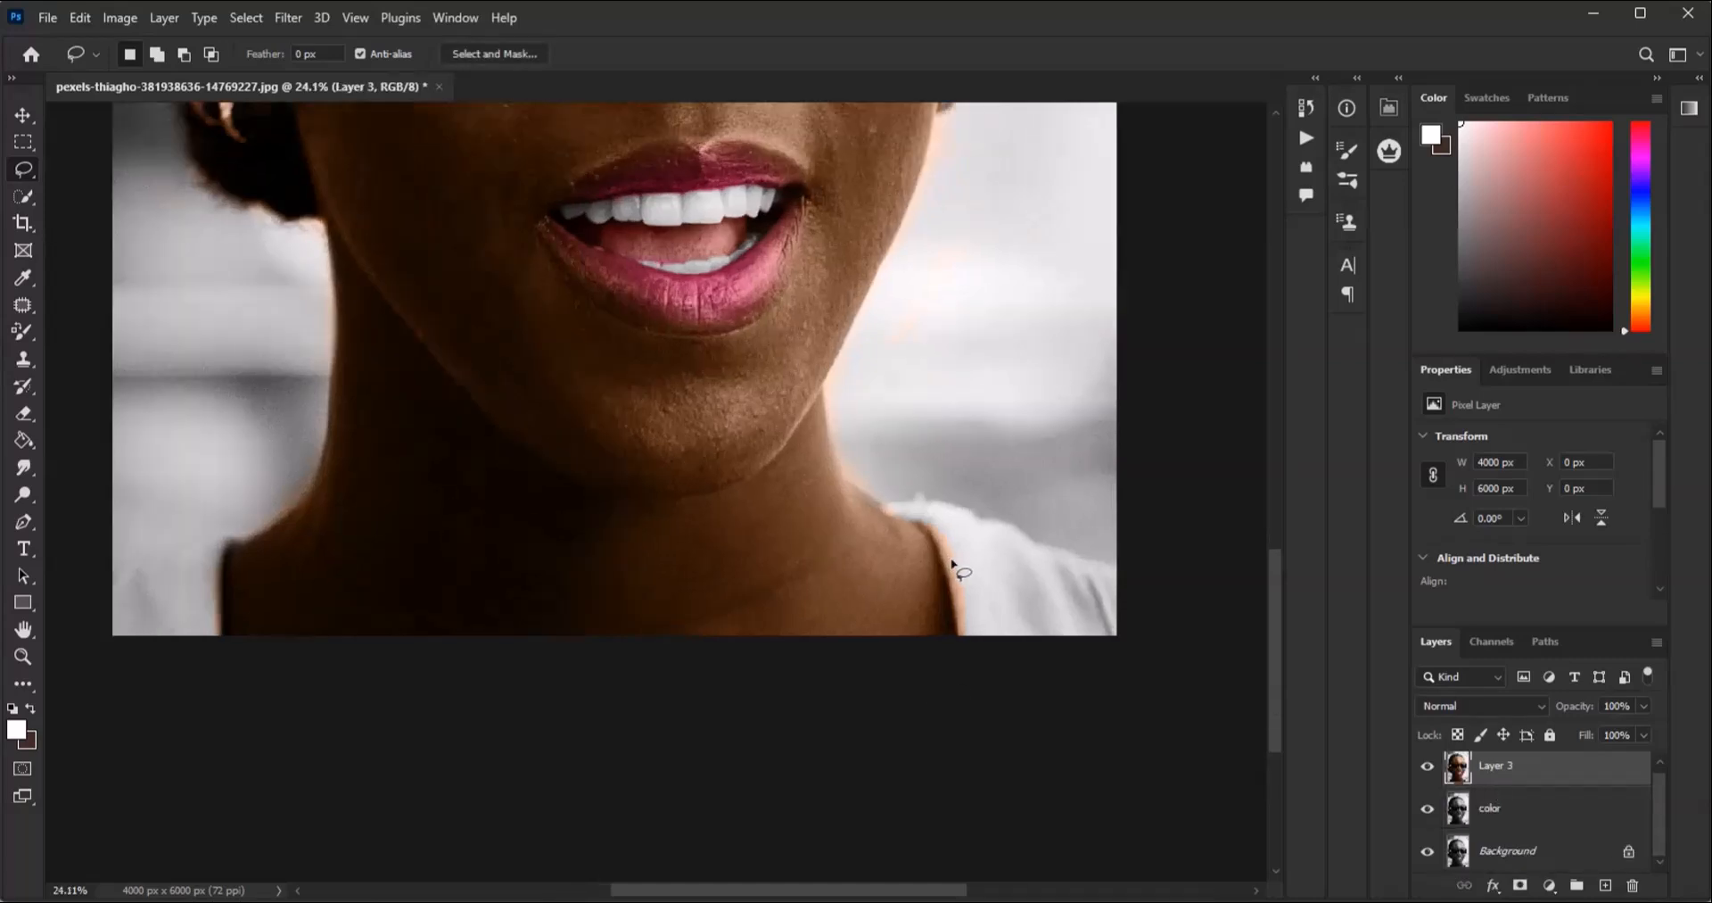
{"action": "left_click", "coordinate": [1427, 763]}
{"action": "scroll", "coordinate": [871, 747], "scroll_direction": "down", "scroll_amount": 5}
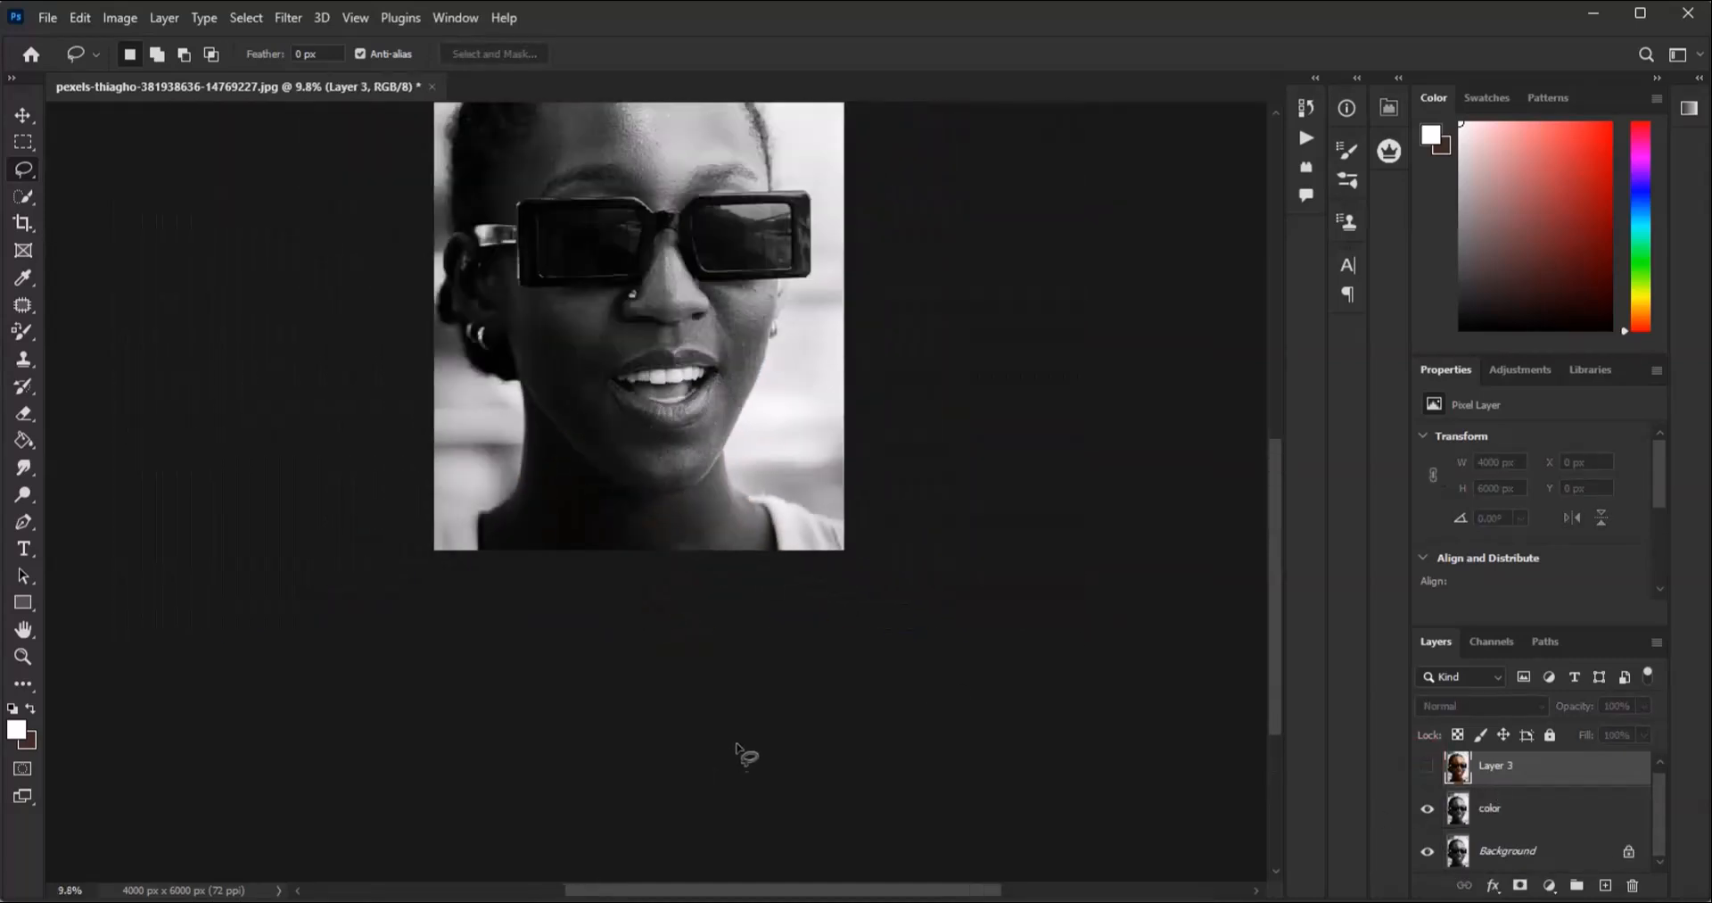
{"action": "left_click", "coordinate": [1427, 765]}
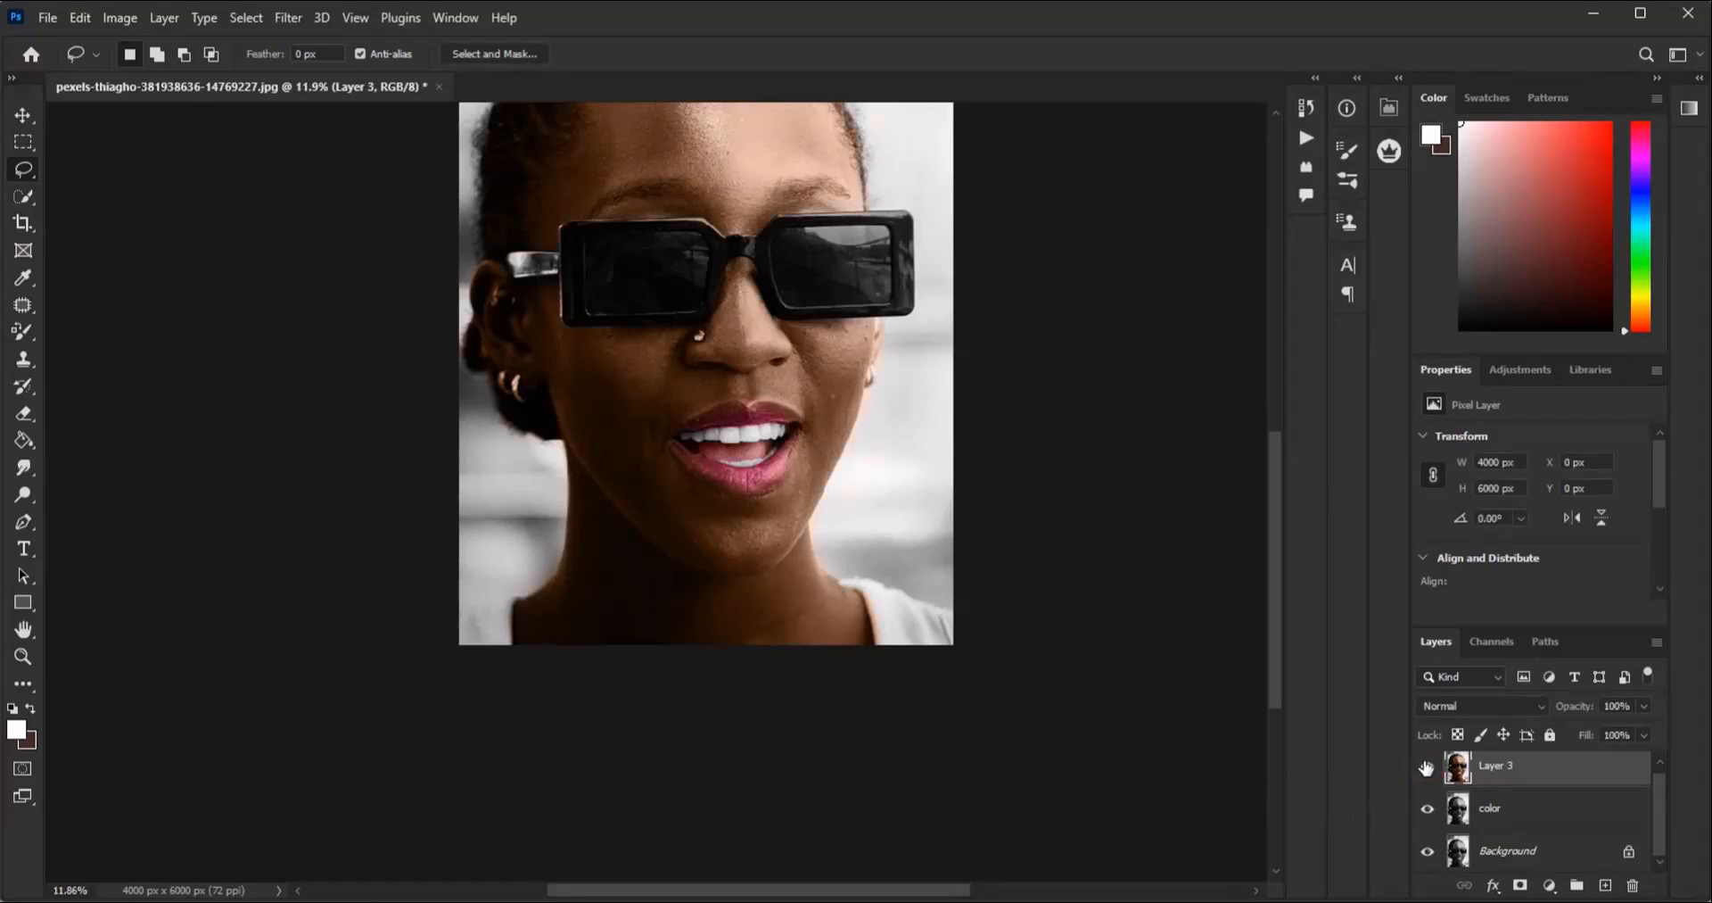
Step: Set the foreground color to a golden yellow for the jewelry
{"action": "scroll", "coordinate": [664, 546], "scroll_direction": "up", "scroll_amount": 10}
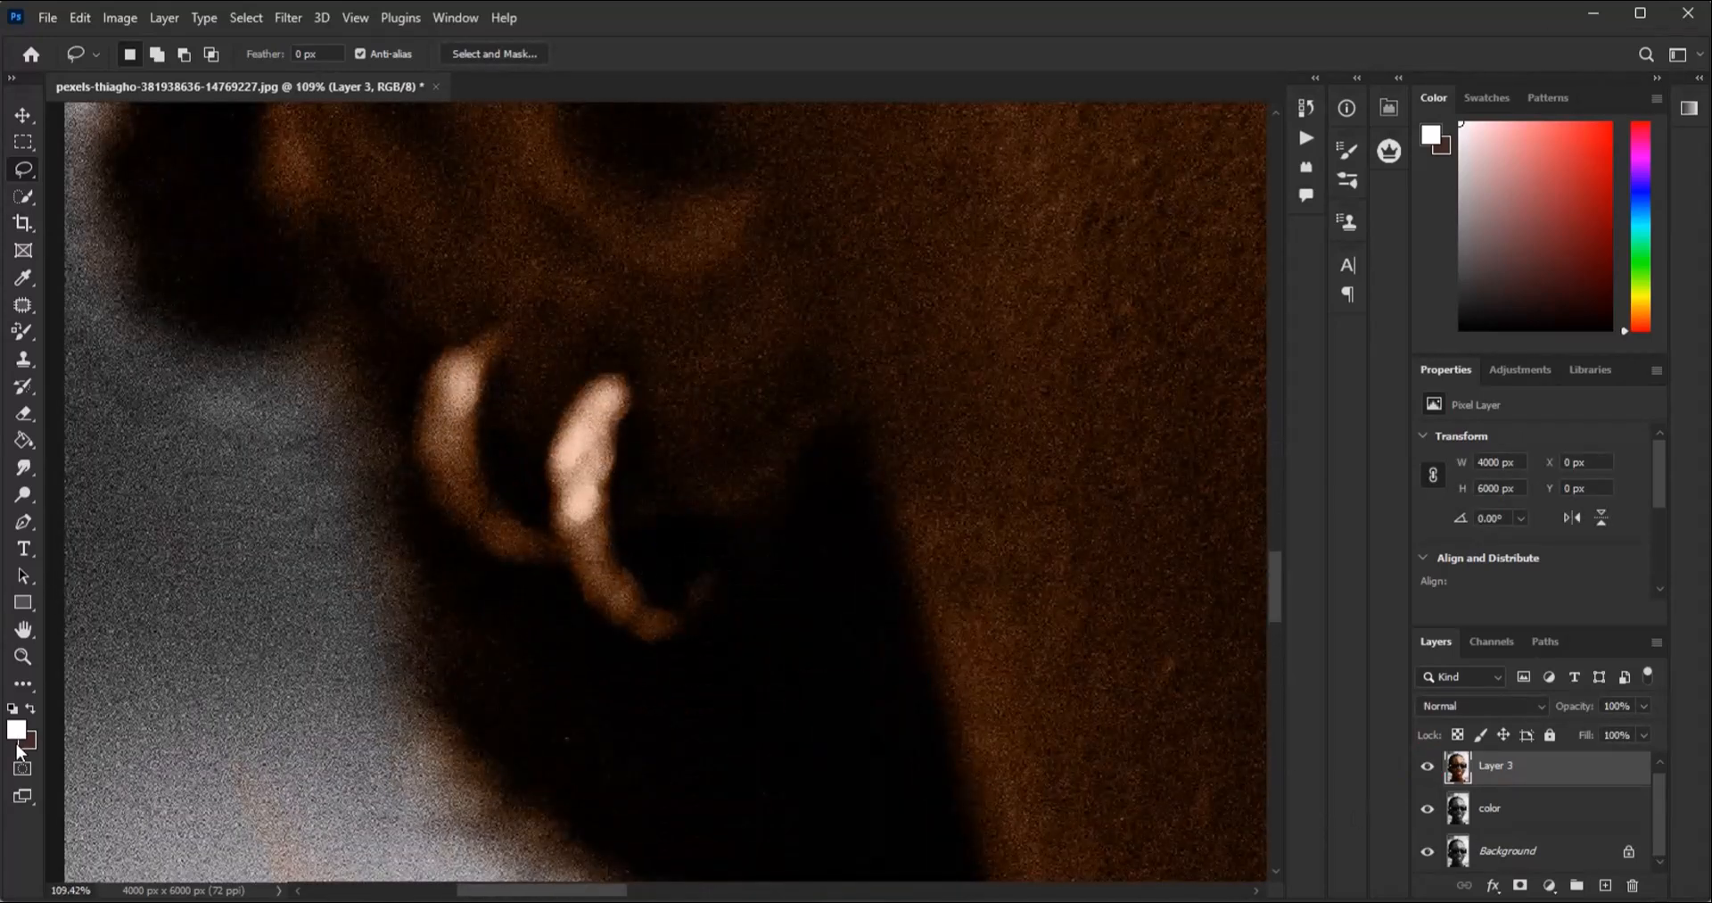
{"action": "left_click", "coordinate": [18, 748]}
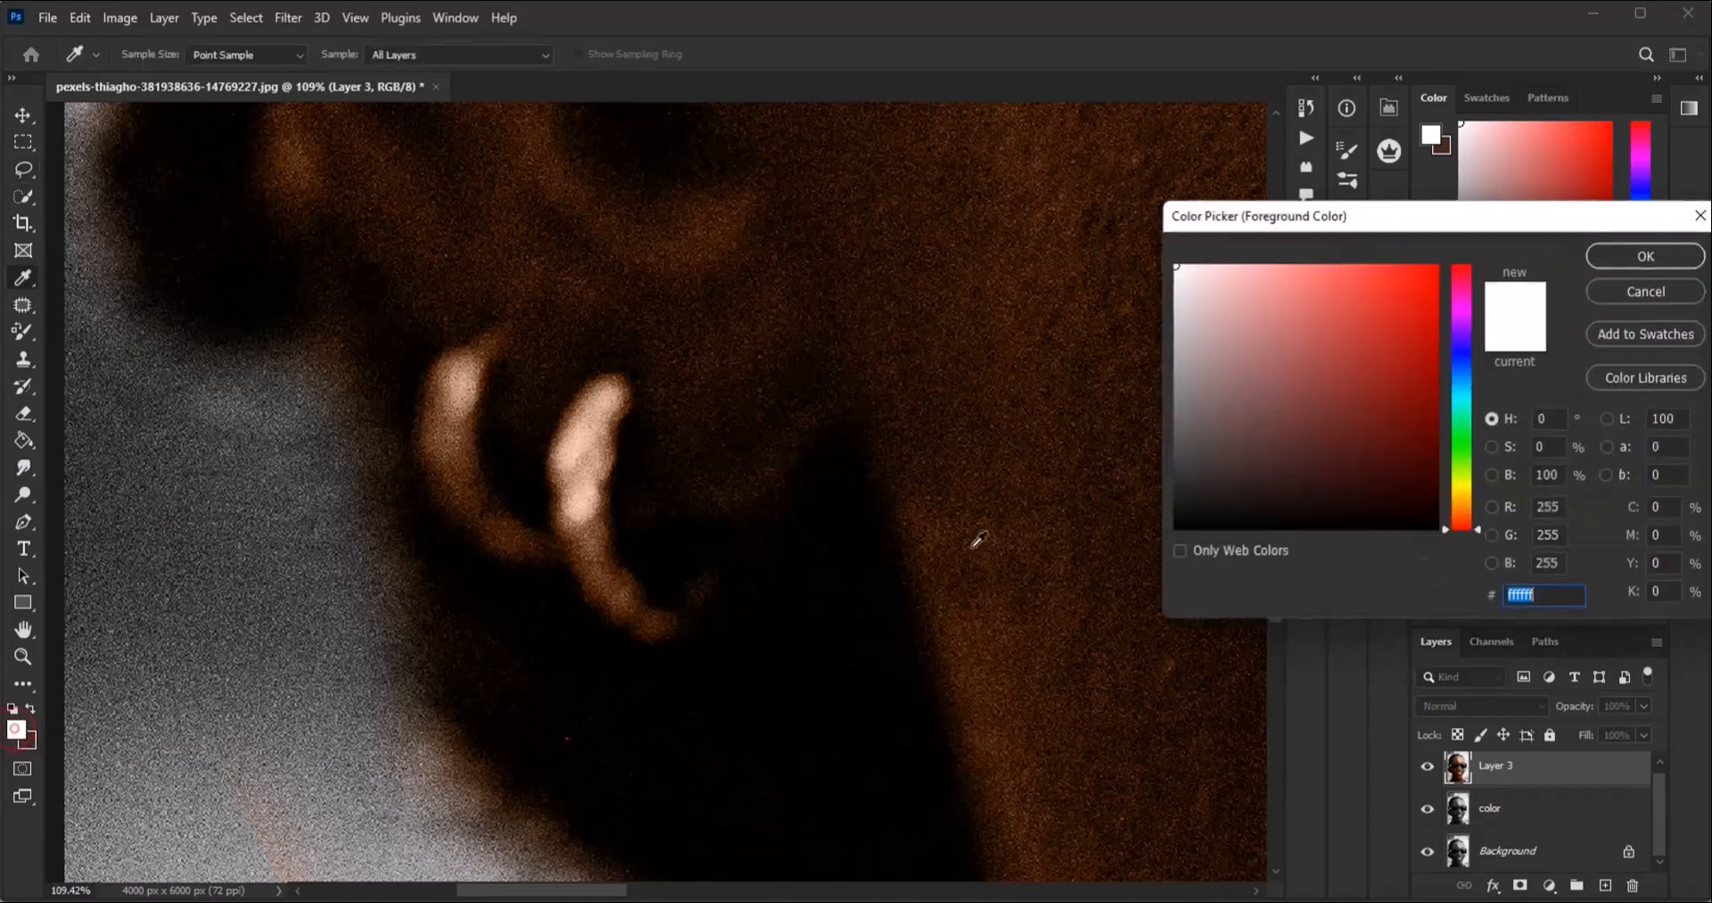
{"action": "left_click_drag", "start_coordinate": [1459, 526], "coordinate": [1459, 489]}
{"action": "left_click", "coordinate": [1345, 295]}
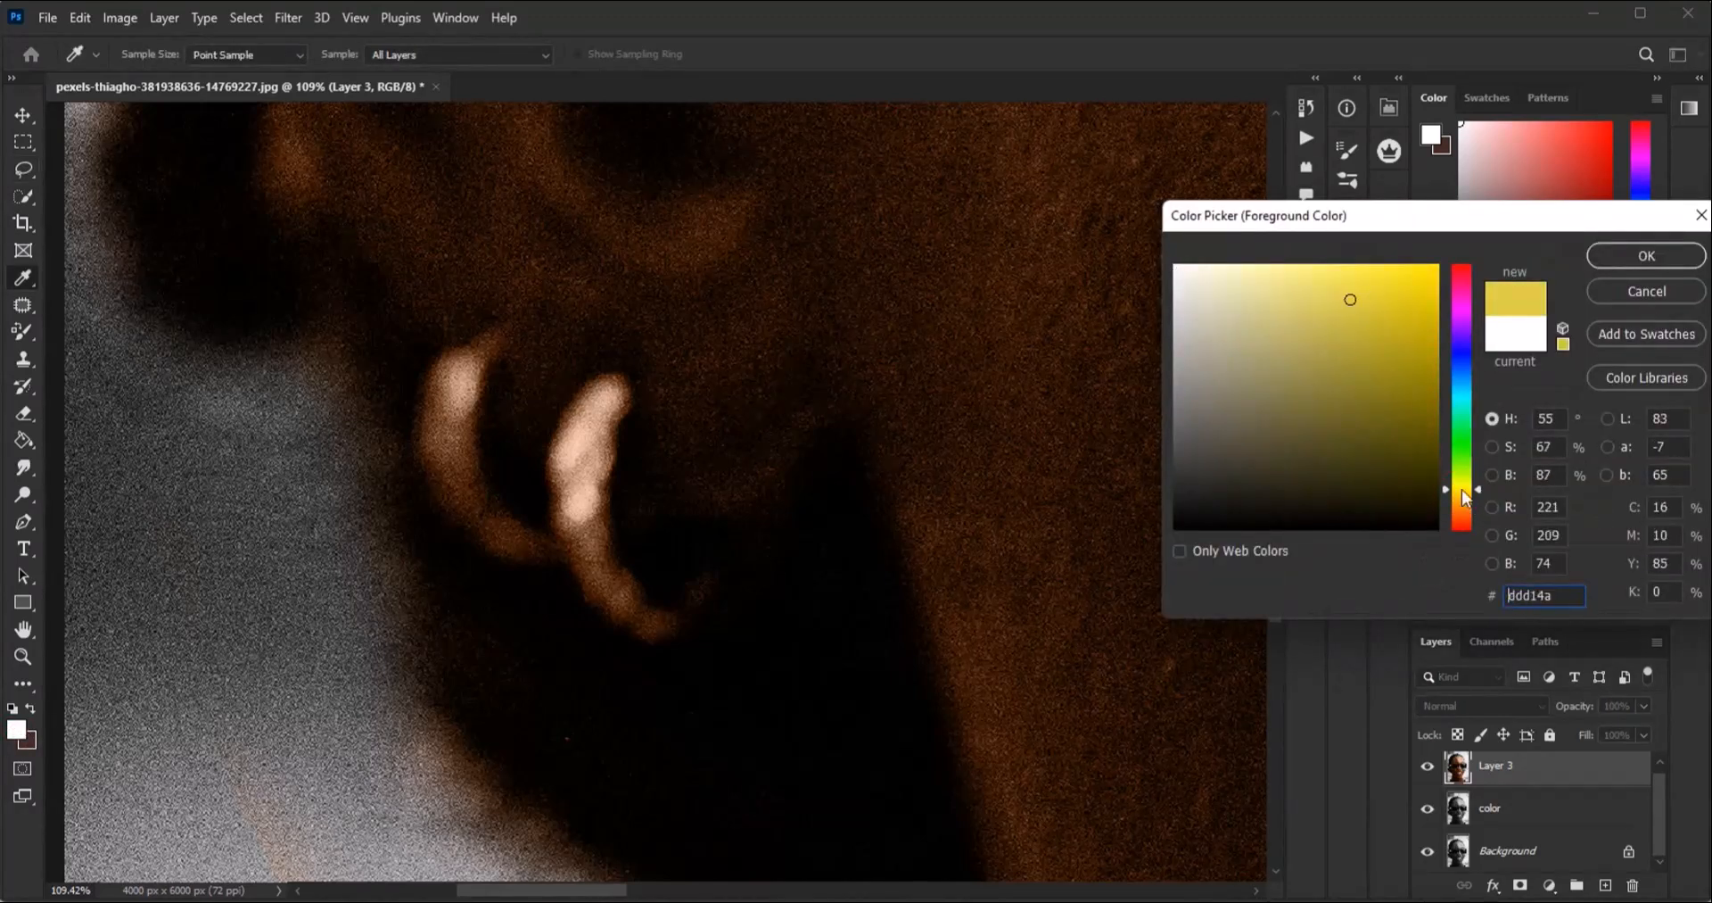
{"action": "left_click", "coordinate": [1467, 498]}
{"action": "left_click", "coordinate": [1632, 258]}
Step: Recolor the two hoop earrings below the fully visible ear gold using the Color Replacement tool at brush size 40
{"action": "left_click", "coordinate": [23, 332]}
{"action": "right_click", "coordinate": [27, 335]}
{"action": "left_click", "coordinate": [111, 366]}
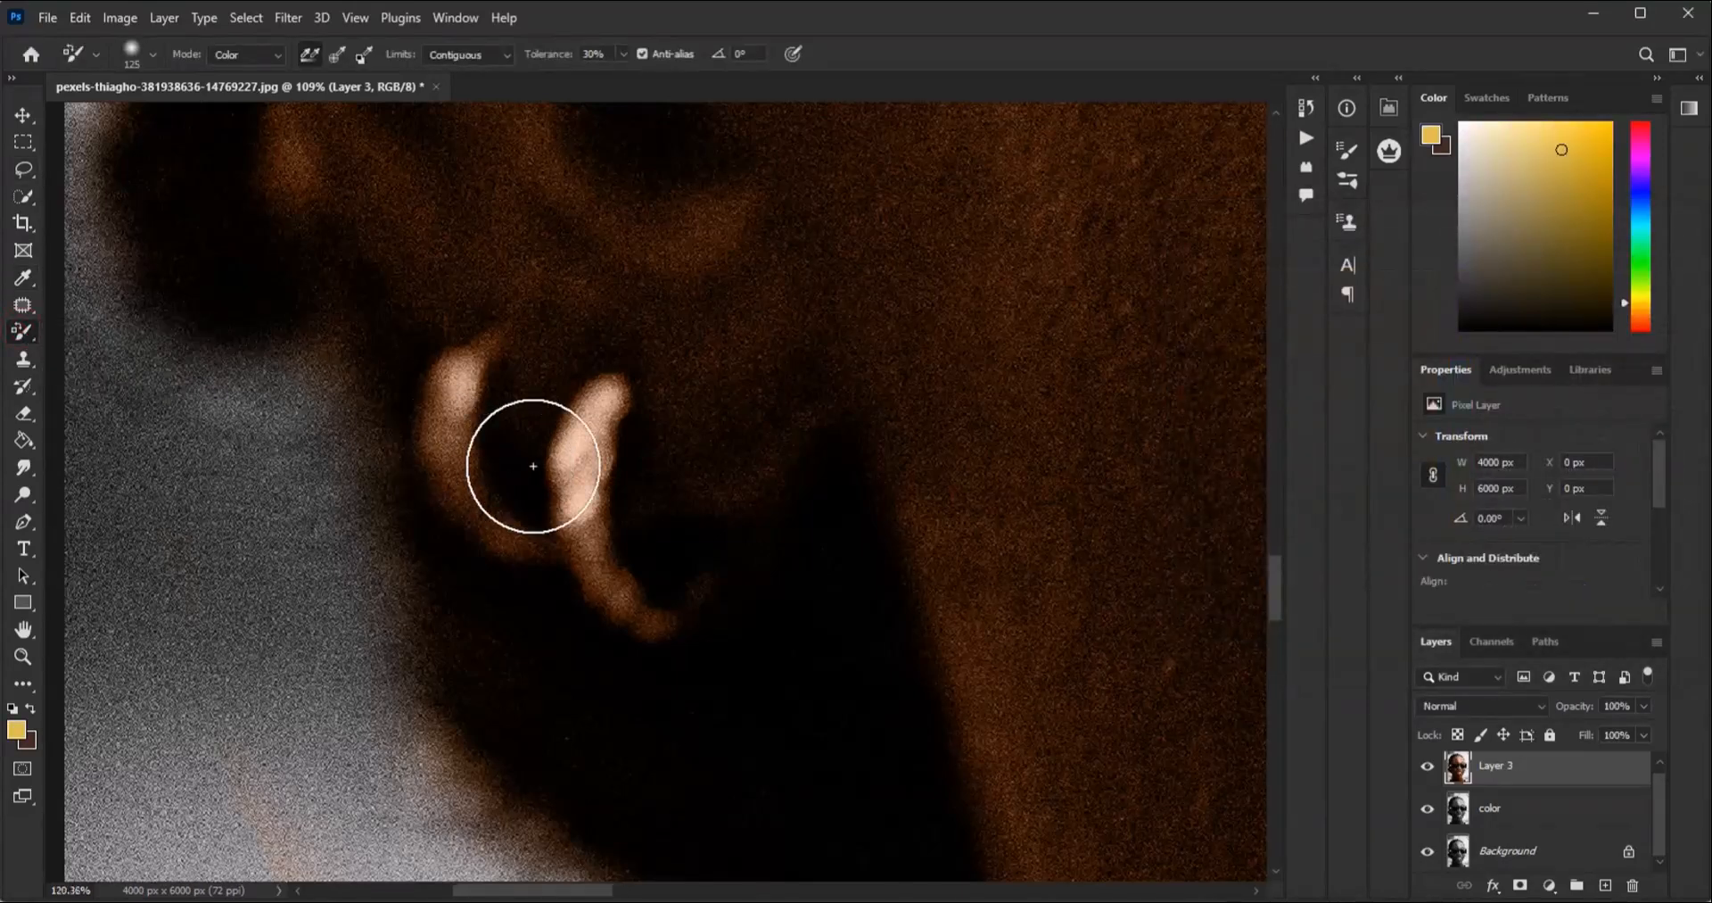
{"action": "scroll", "coordinate": [534, 465], "scroll_direction": "up", "scroll_amount": 3}
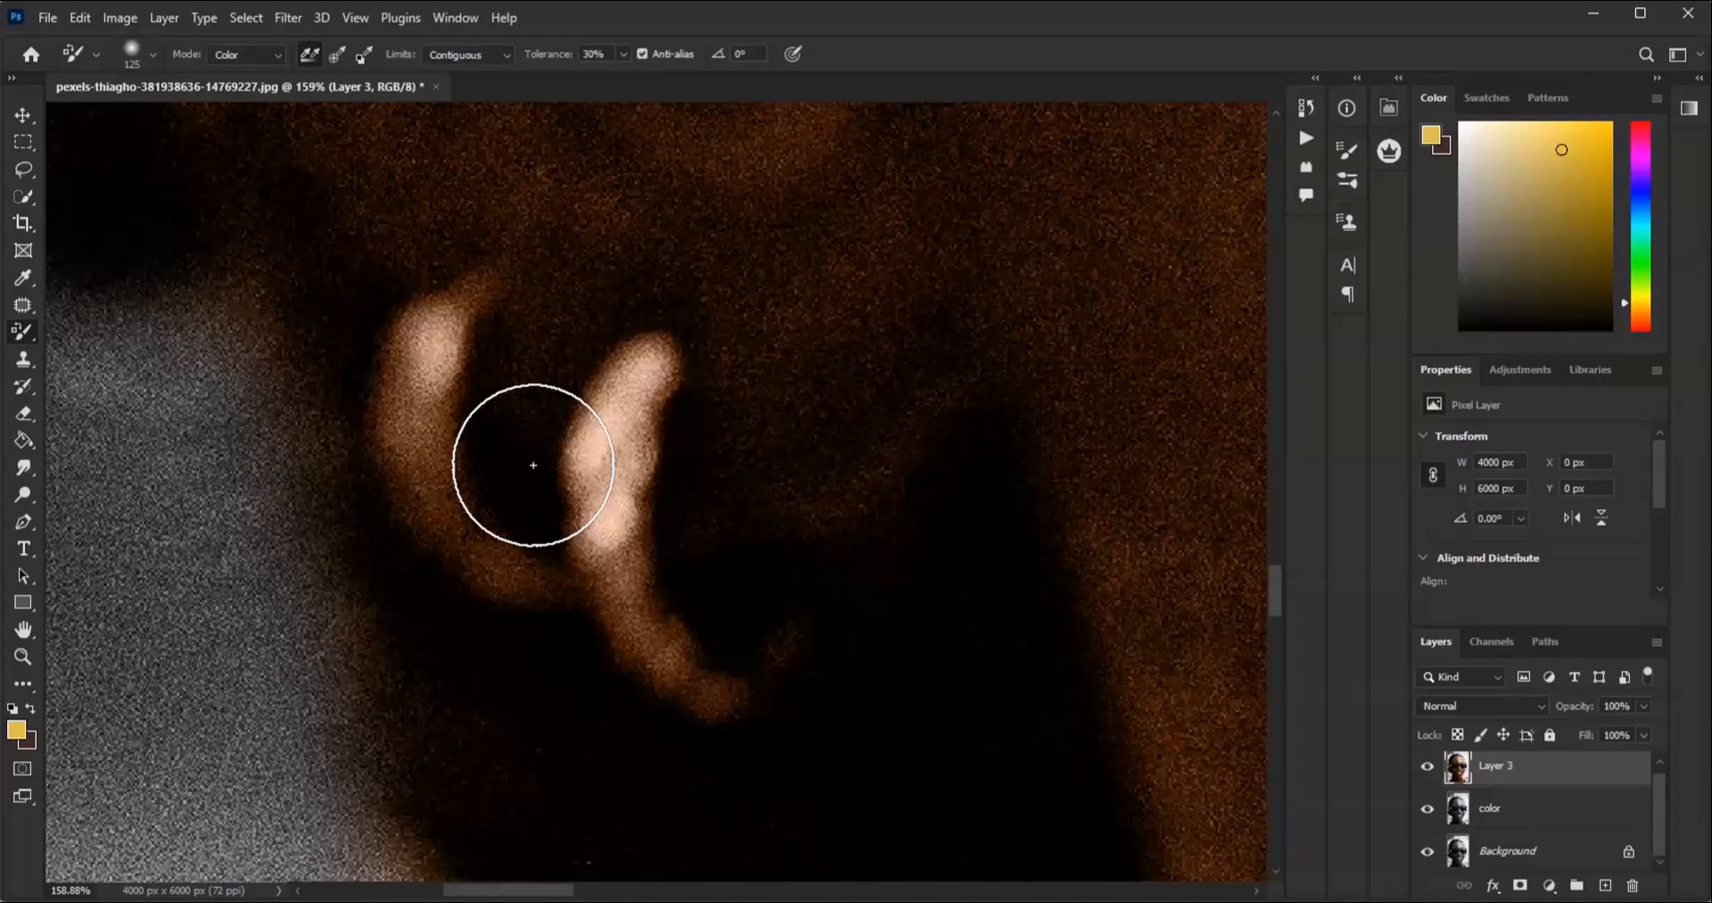
{"action": "key", "text": "bracketleft"}
{"action": "key", "text": "bracketleft"}
{"action": "key", "text": "bracketleft"}
{"action": "key", "text": "bracketleft"}
{"action": "key", "text": "bracketleft"}
{"action": "key", "text": "bracketleft"}
{"action": "key", "text": "bracketleft"}
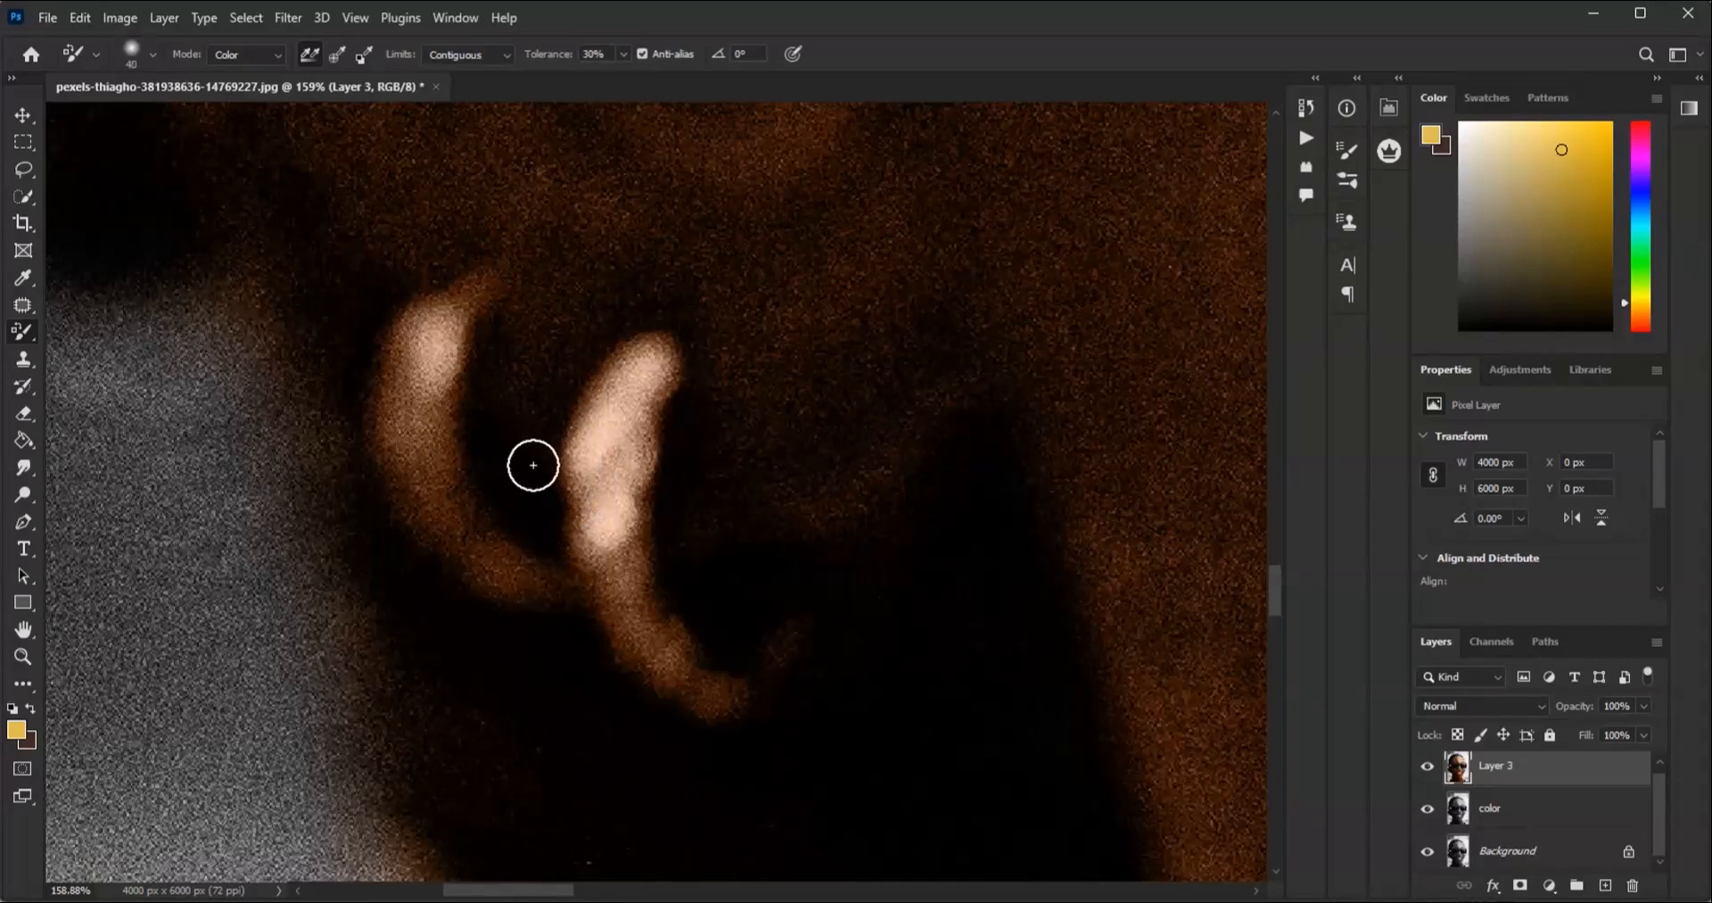
{"action": "mouse_move", "coordinate": [611, 425]}
{"action": "left_mouse_down"}
{"action": "mouse_move", "coordinate": [606, 611]}
{"action": "mouse_move", "coordinate": [700, 680]}
{"action": "mouse_move", "coordinate": [744, 691]}
{"action": "mouse_move", "coordinate": [791, 657]}
{"action": "mouse_move", "coordinate": [763, 675]}
{"action": "mouse_move", "coordinate": [690, 668]}
{"action": "mouse_move", "coordinate": [653, 565]}
{"action": "mouse_move", "coordinate": [460, 520]}
{"action": "mouse_move", "coordinate": [431, 408]}
{"action": "mouse_move", "coordinate": [460, 295]}
{"action": "mouse_move", "coordinate": [409, 345]}
{"action": "mouse_move", "coordinate": [413, 480]}
{"action": "mouse_move", "coordinate": [486, 559]}
{"action": "mouse_move", "coordinate": [574, 583]}
{"action": "left_mouse_up"}
Step: Recolor the upper ear piercings, the hoop on the other ear and the nose stud with the same gold
{"action": "scroll", "coordinate": [573, 582], "scroll_direction": "down", "scroll_amount": 10}
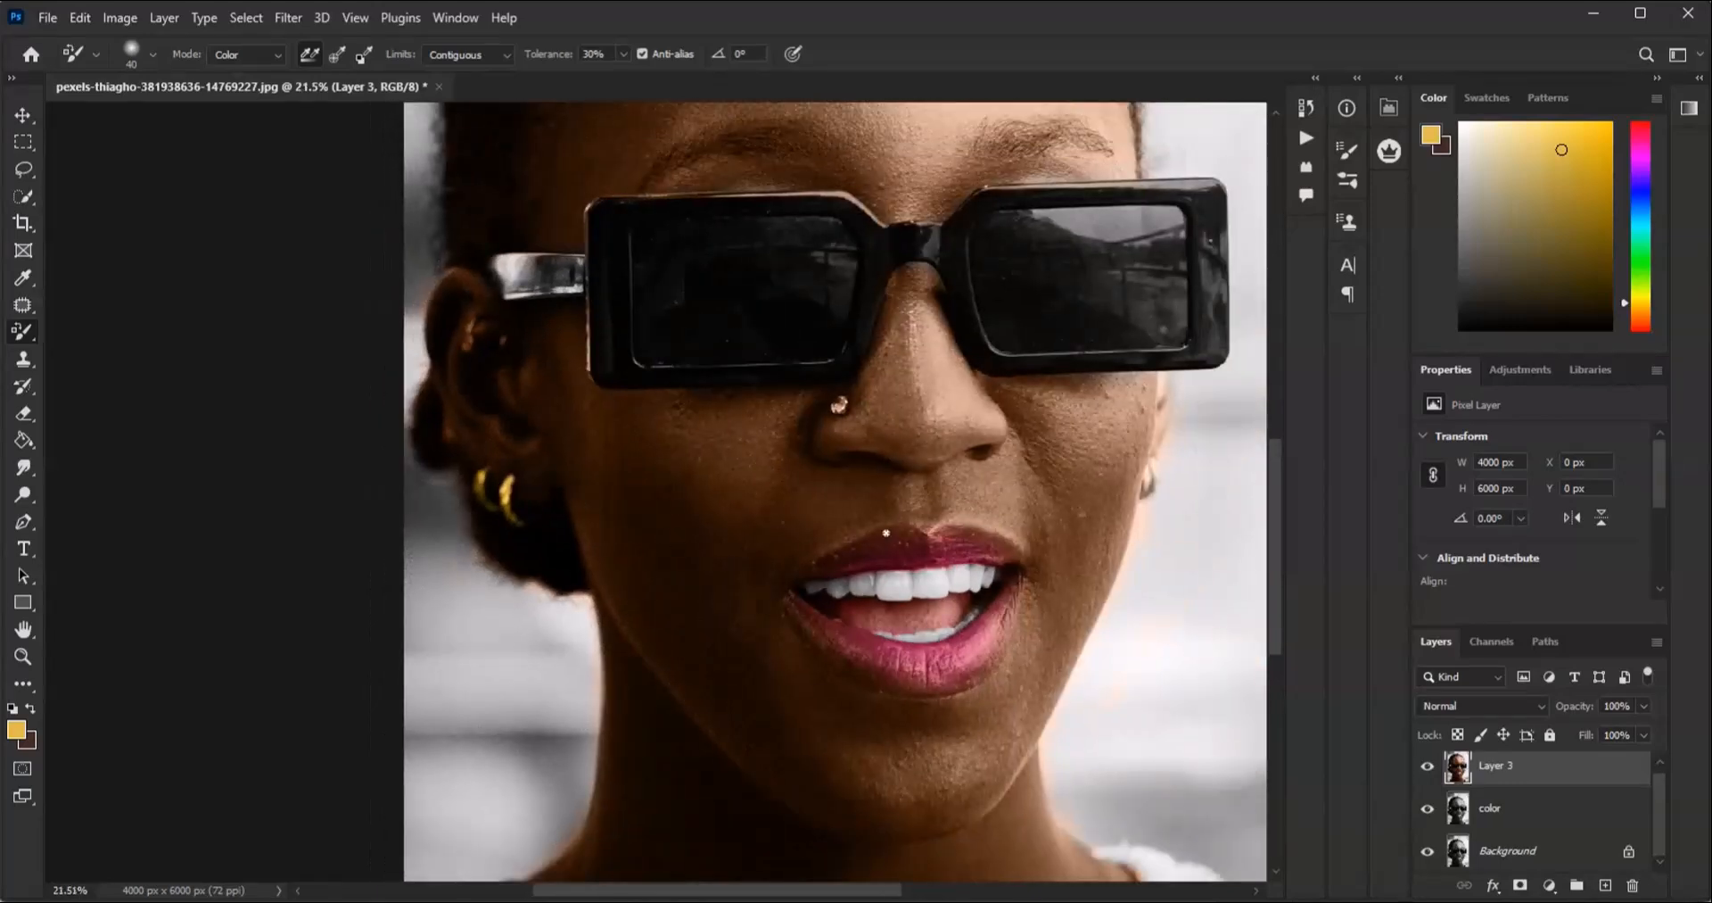
{"action": "scroll", "coordinate": [399, 313], "scroll_direction": "up", "scroll_amount": 8}
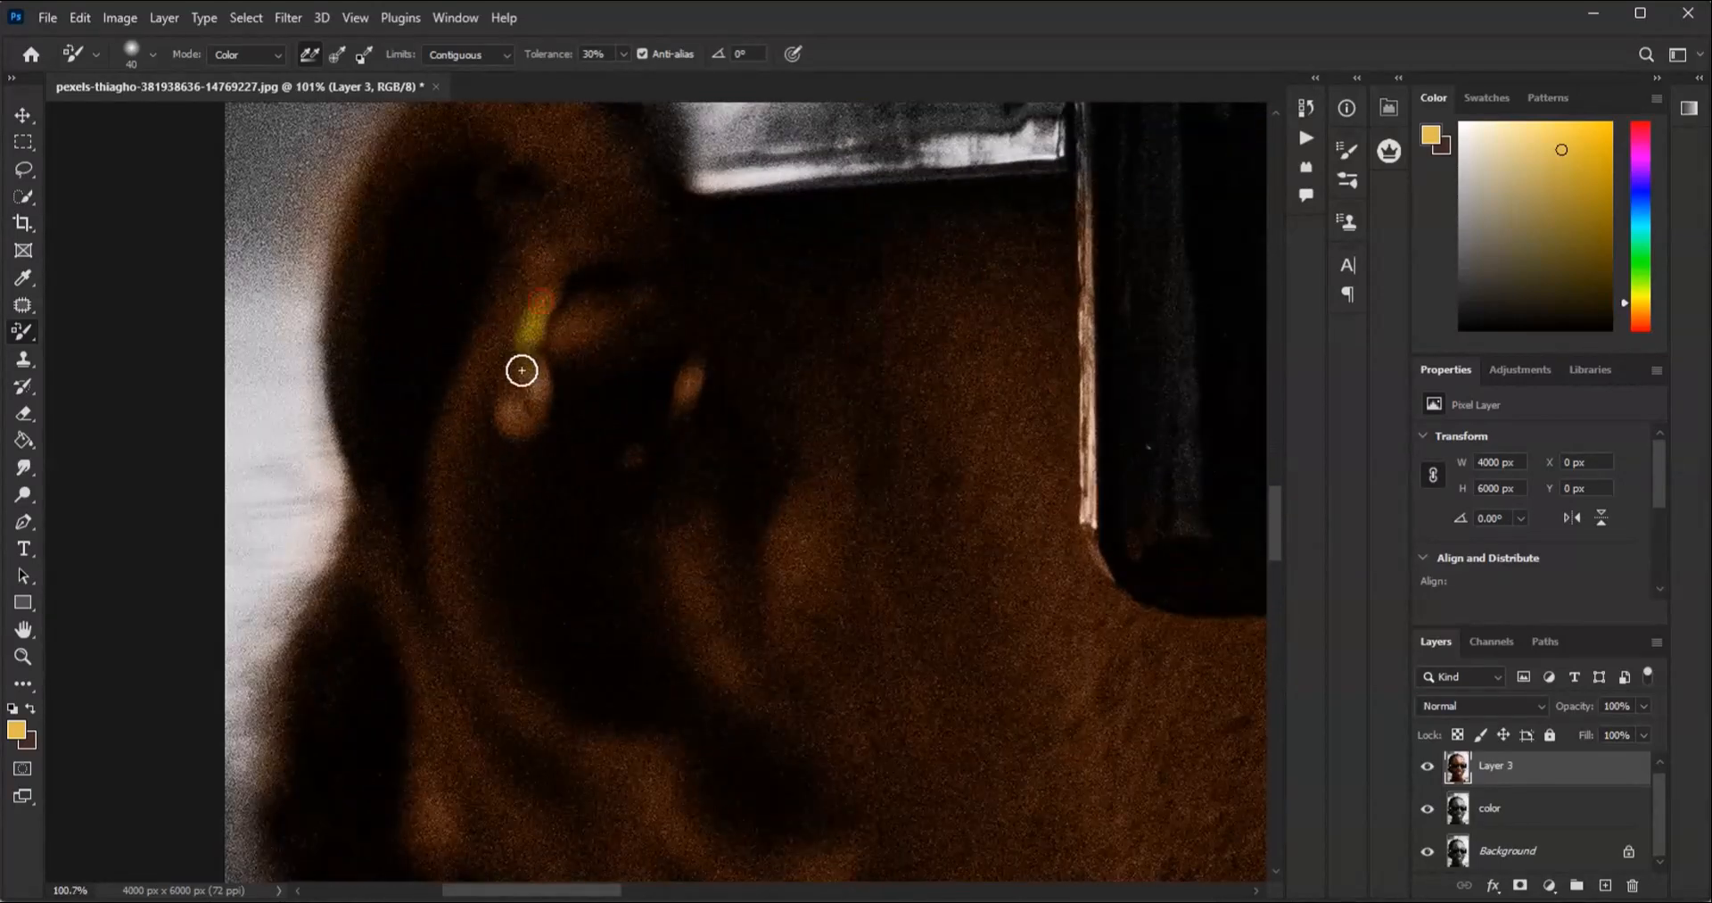
{"action": "scroll", "coordinate": [573, 383], "scroll_direction": "down", "scroll_amount": 10}
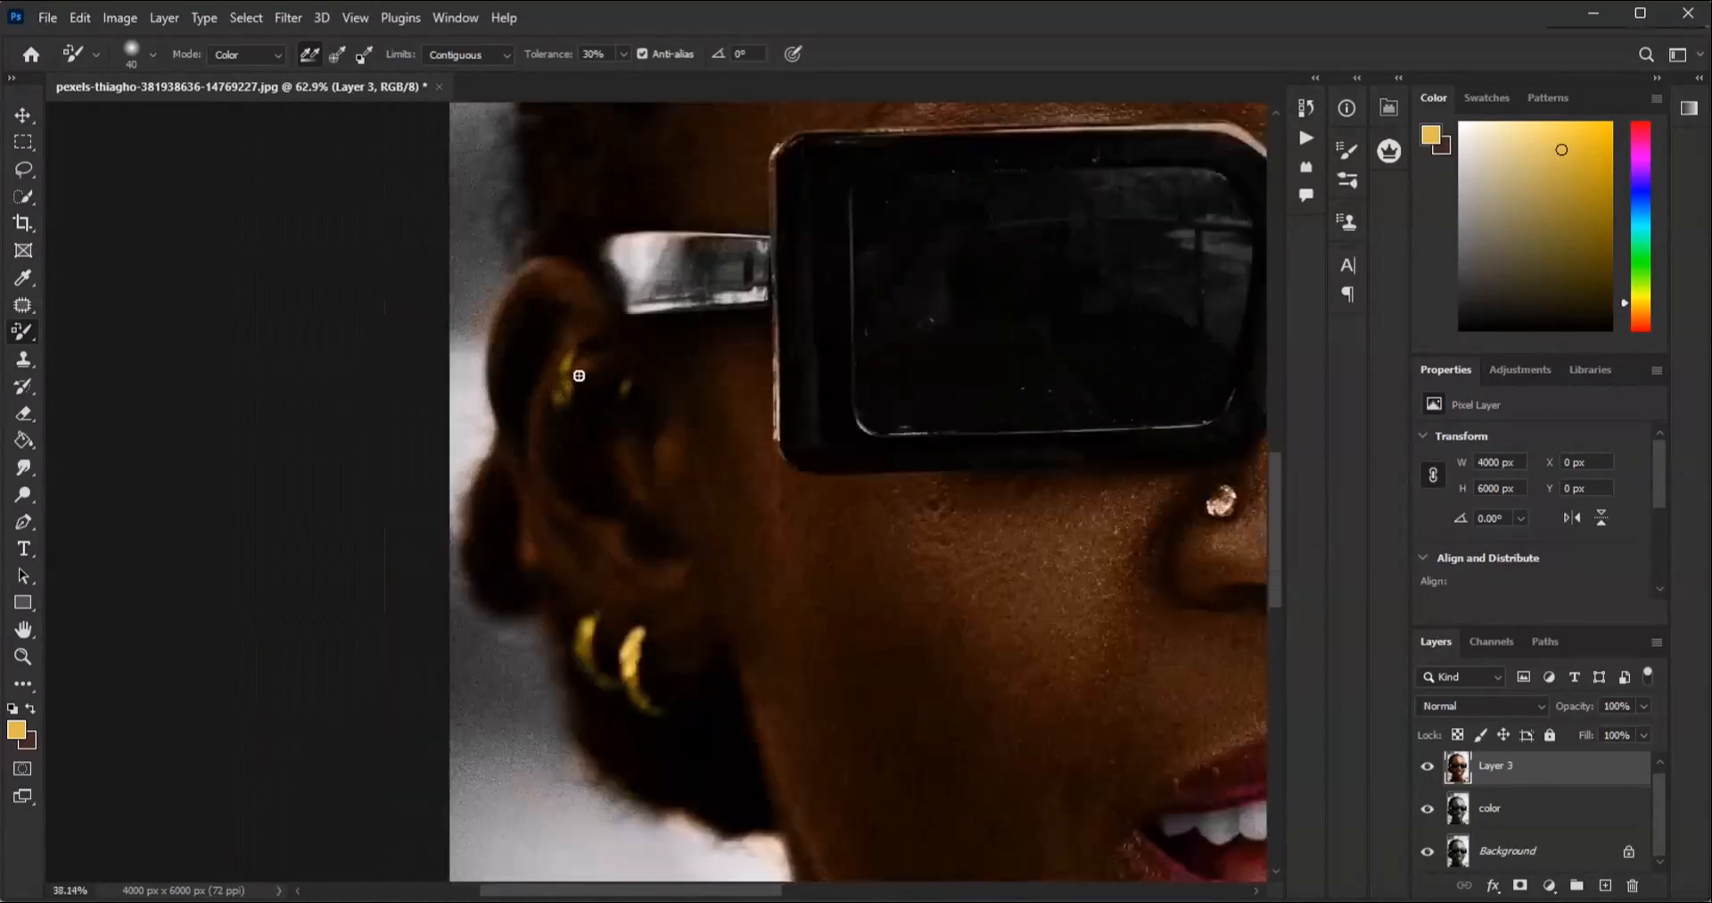
{"action": "scroll", "coordinate": [1007, 477], "scroll_direction": "up", "scroll_amount": 6}
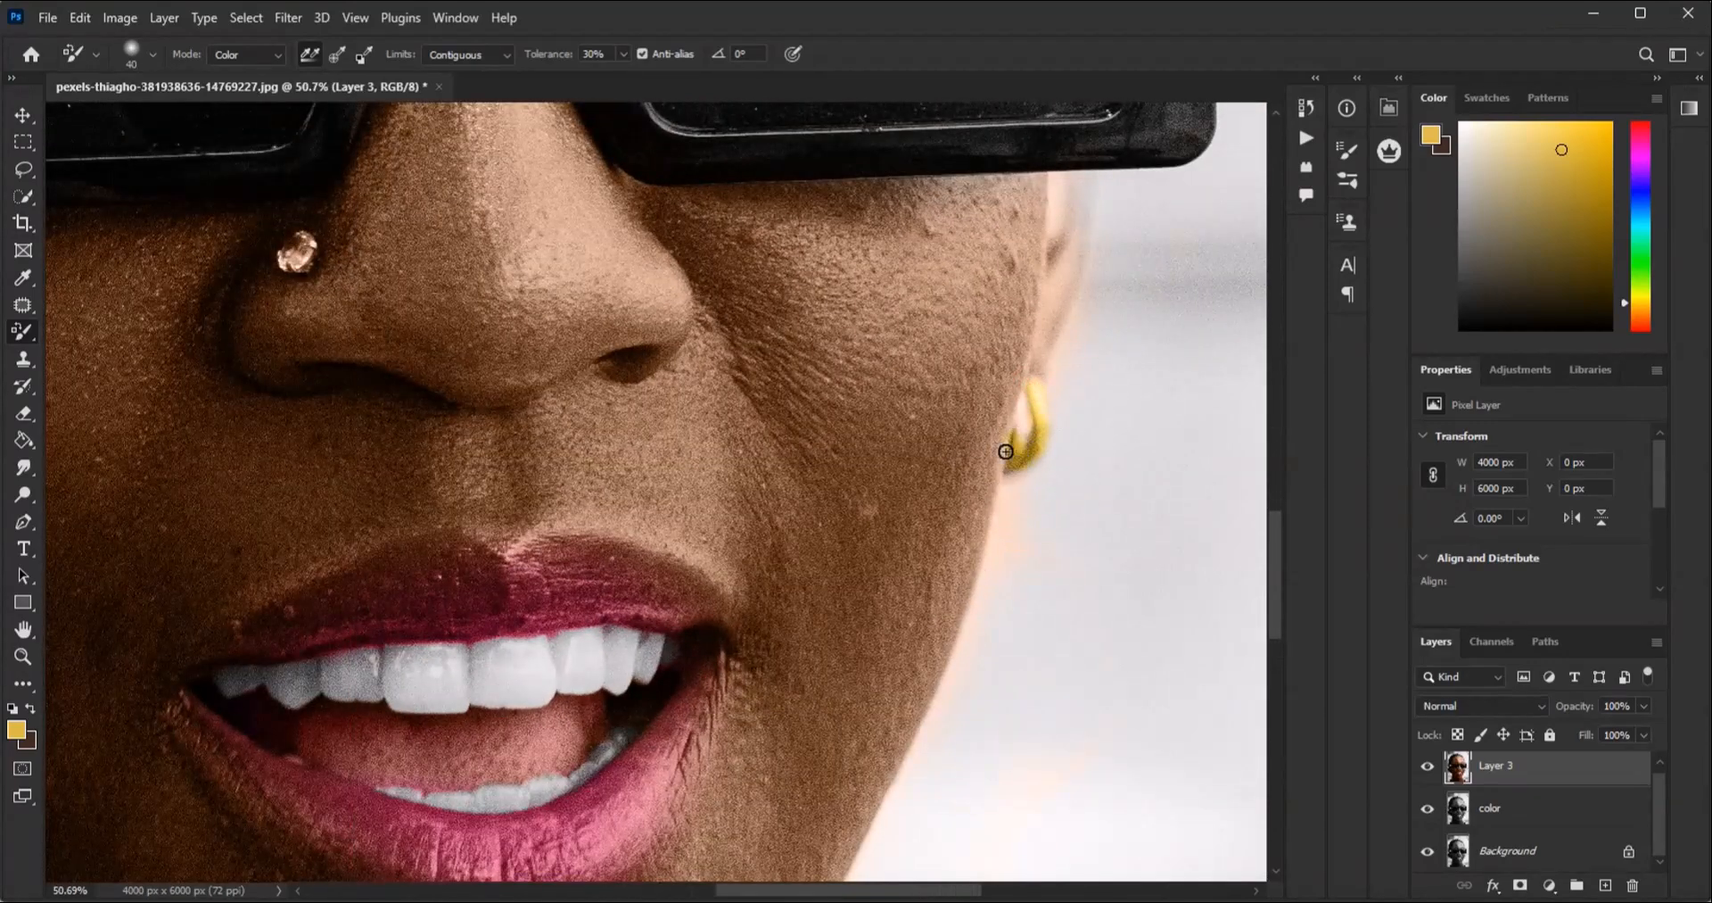
{"action": "scroll", "coordinate": [1017, 461], "scroll_direction": "down", "scroll_amount": 6}
{"action": "scroll", "coordinate": [846, 451], "scroll_direction": "up", "scroll_amount": 8}
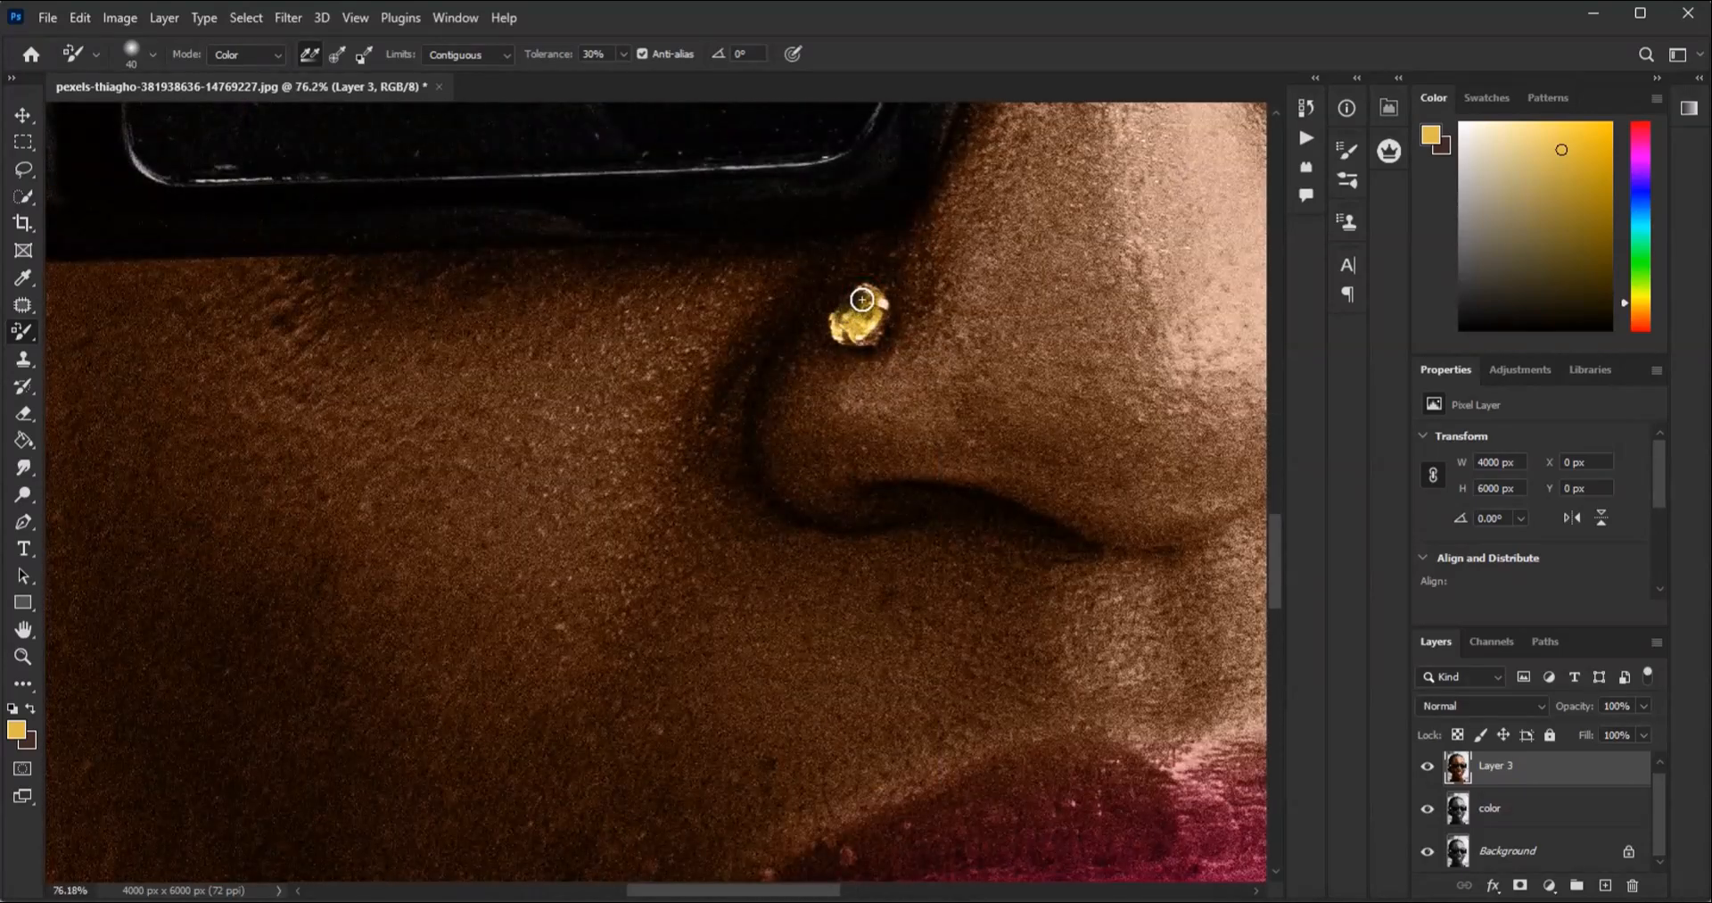
Step: Toggle Layer 3's visibility to compare the portrait with its gold jewelry against the original, and inspect the face up close
{"action": "scroll", "coordinate": [877, 303], "scroll_direction": "down", "scroll_amount": 8}
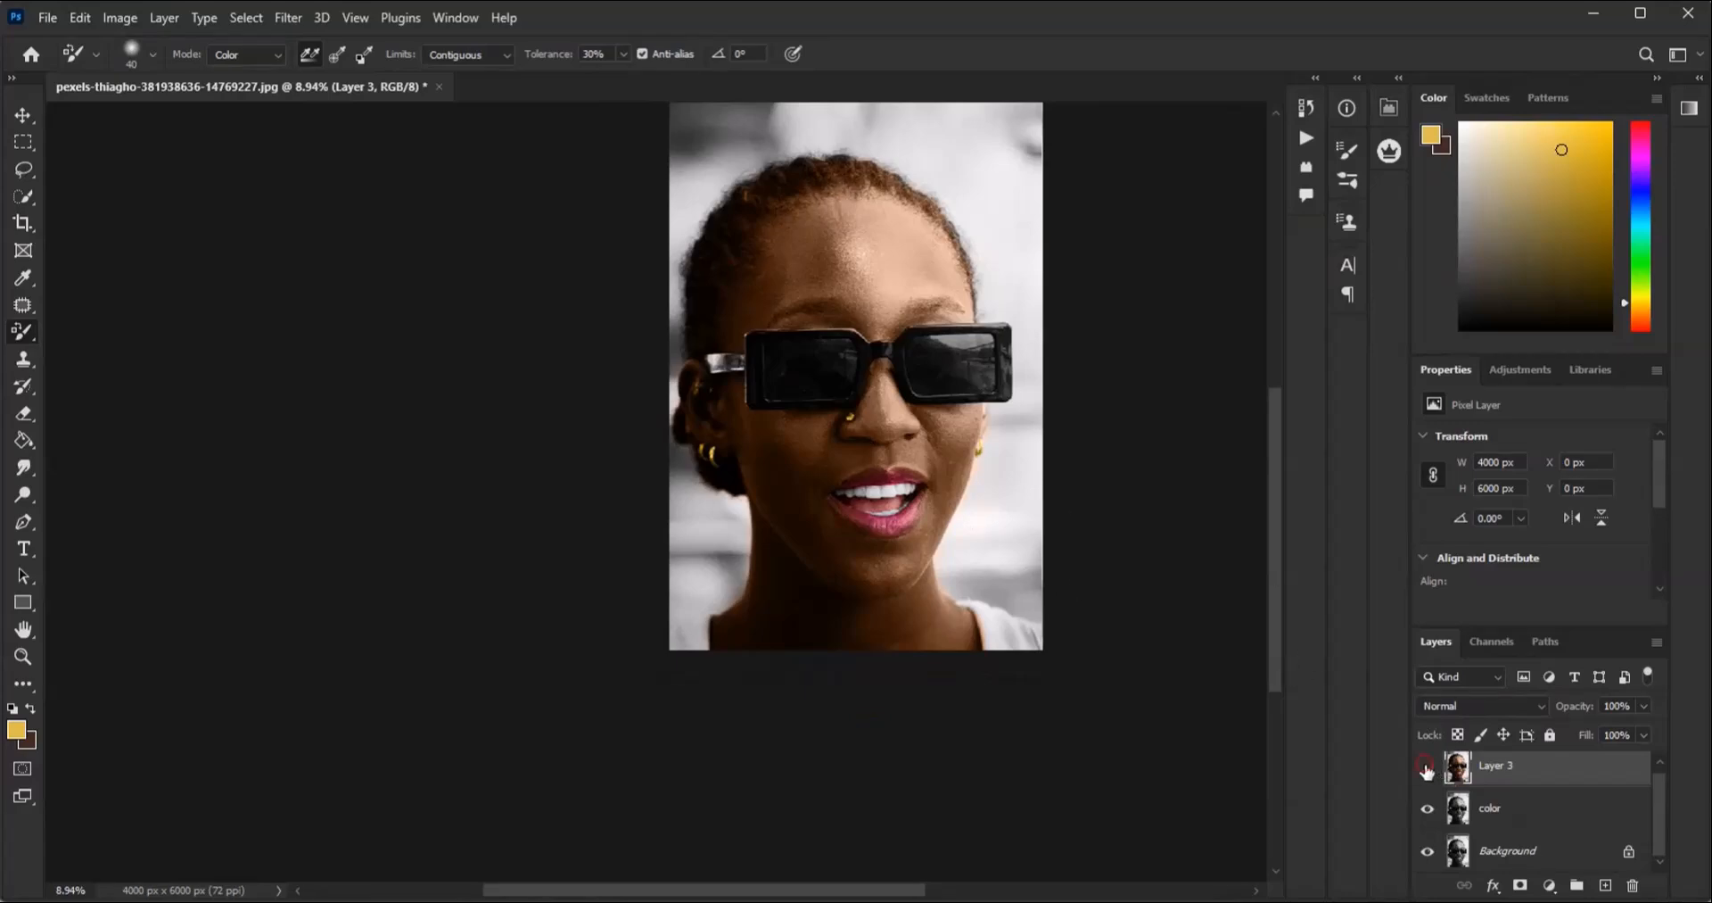
{"action": "left_click", "coordinate": [1427, 766]}
{"action": "left_click", "coordinate": [1426, 766]}
{"action": "scroll", "coordinate": [764, 259], "scroll_direction": "up", "scroll_amount": 5}
{"action": "scroll", "coordinate": [1082, 338], "scroll_direction": "up", "scroll_amount": 3}
{"action": "scroll", "coordinate": [933, 367], "scroll_direction": "down", "scroll_amount": 3}
{"action": "scroll", "coordinate": [734, 398], "scroll_direction": "up", "scroll_amount": 3}
{"action": "scroll", "coordinate": [512, 398], "scroll_direction": "down", "scroll_amount": 1}
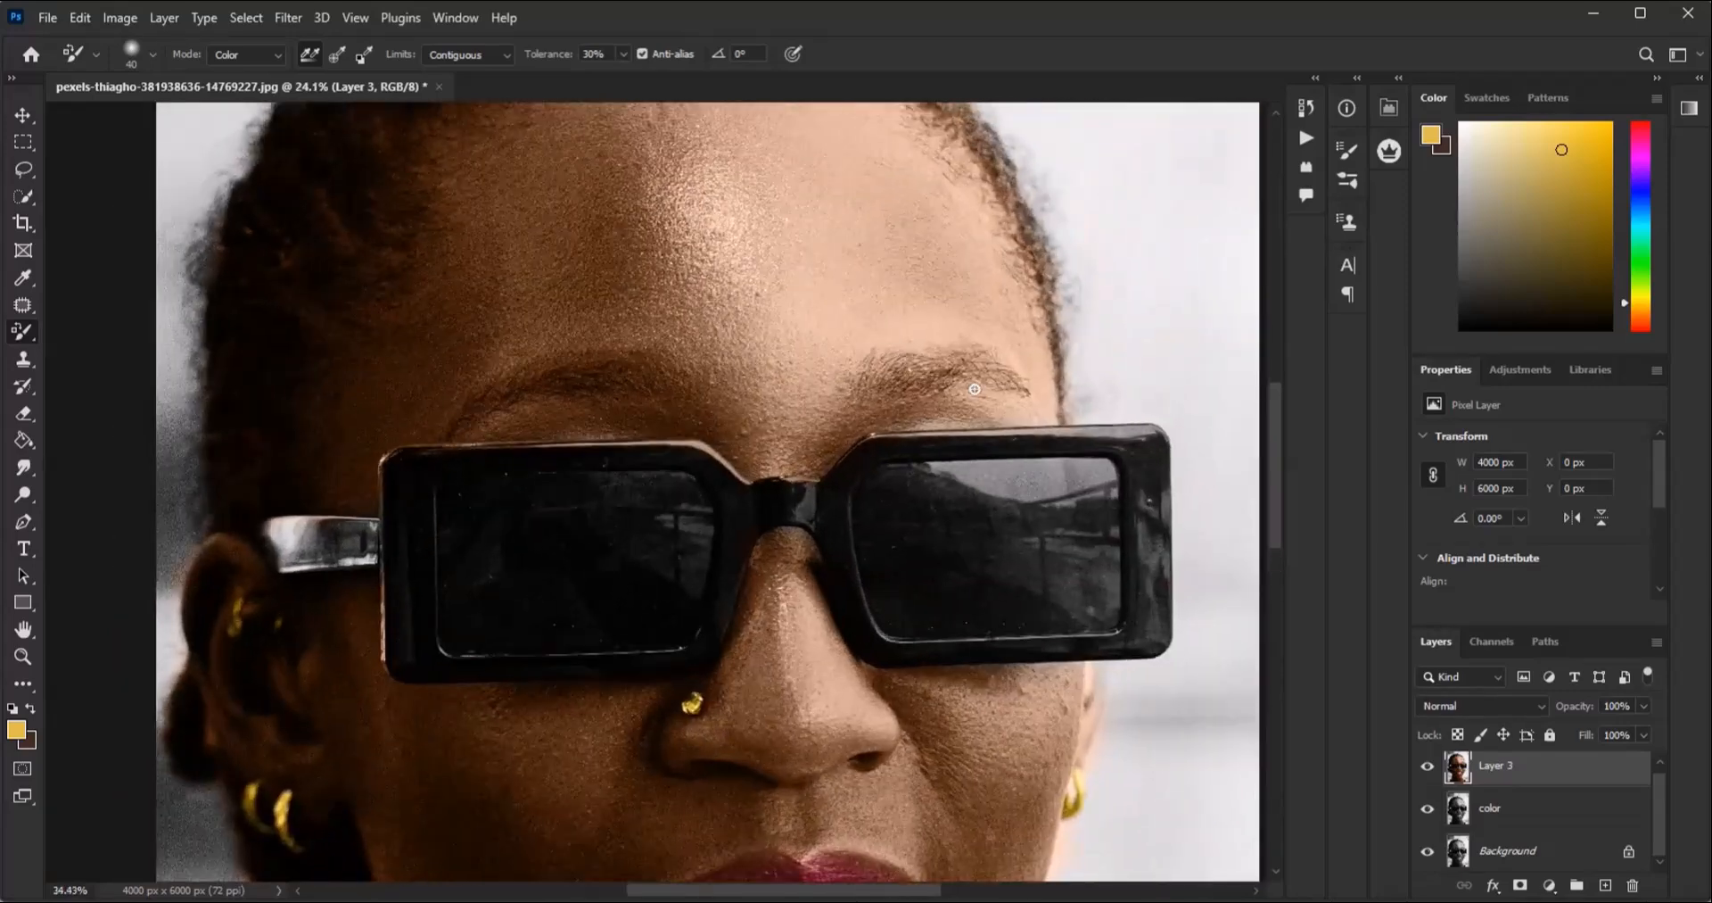
Step: Lasso both eyebrows in one freehand selection across the nose bridge and copy them to a new layer
{"action": "scroll", "coordinate": [975, 389], "scroll_direction": "up", "scroll_amount": 2}
{"action": "scroll", "coordinate": [357, 268], "scroll_direction": "up", "scroll_amount": 2}
{"action": "key", "text": "l"}
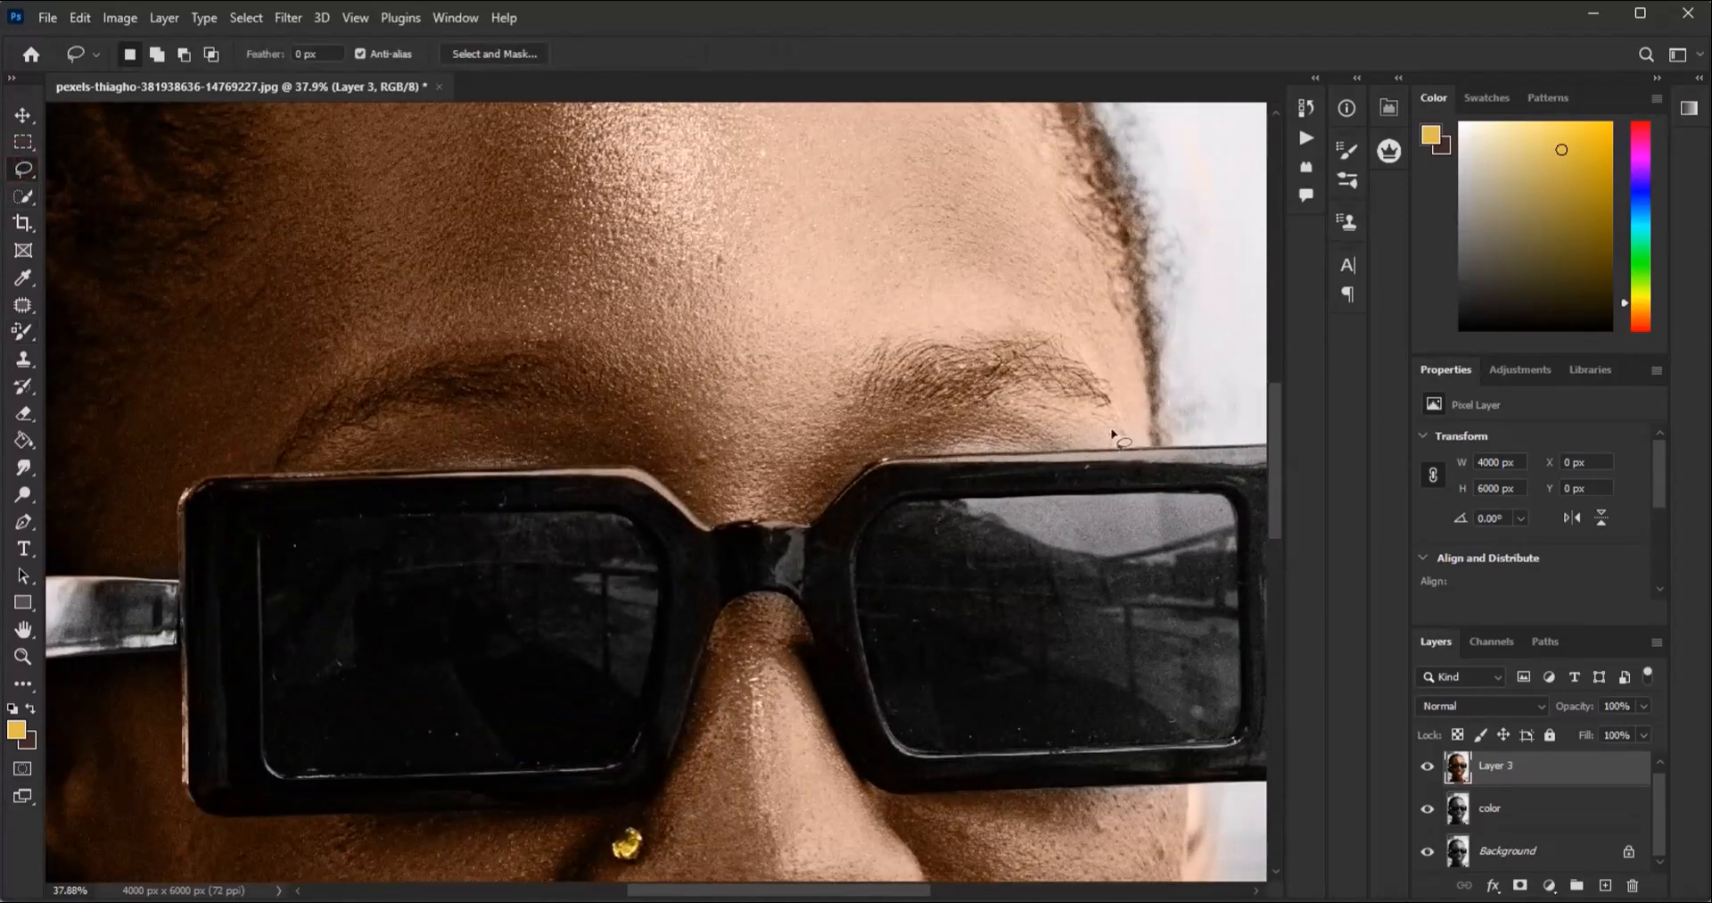
{"action": "left_click_drag", "start_coordinate": [975, 342], "coordinate": [979, 345]}
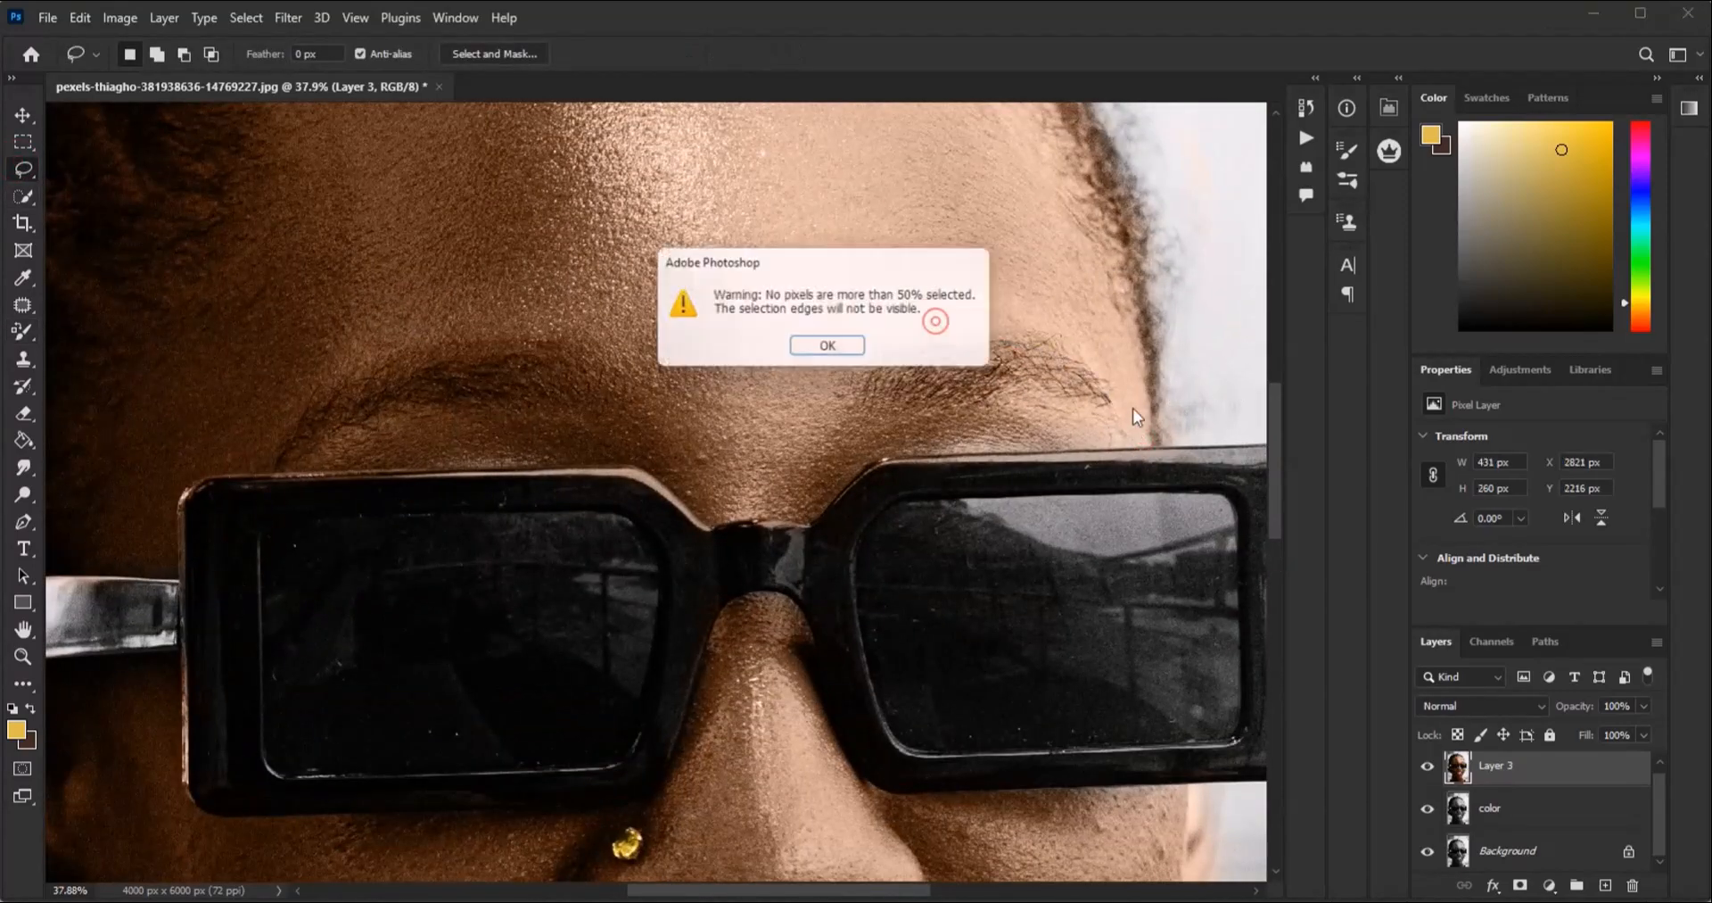
{"action": "left_click", "coordinate": [828, 347]}
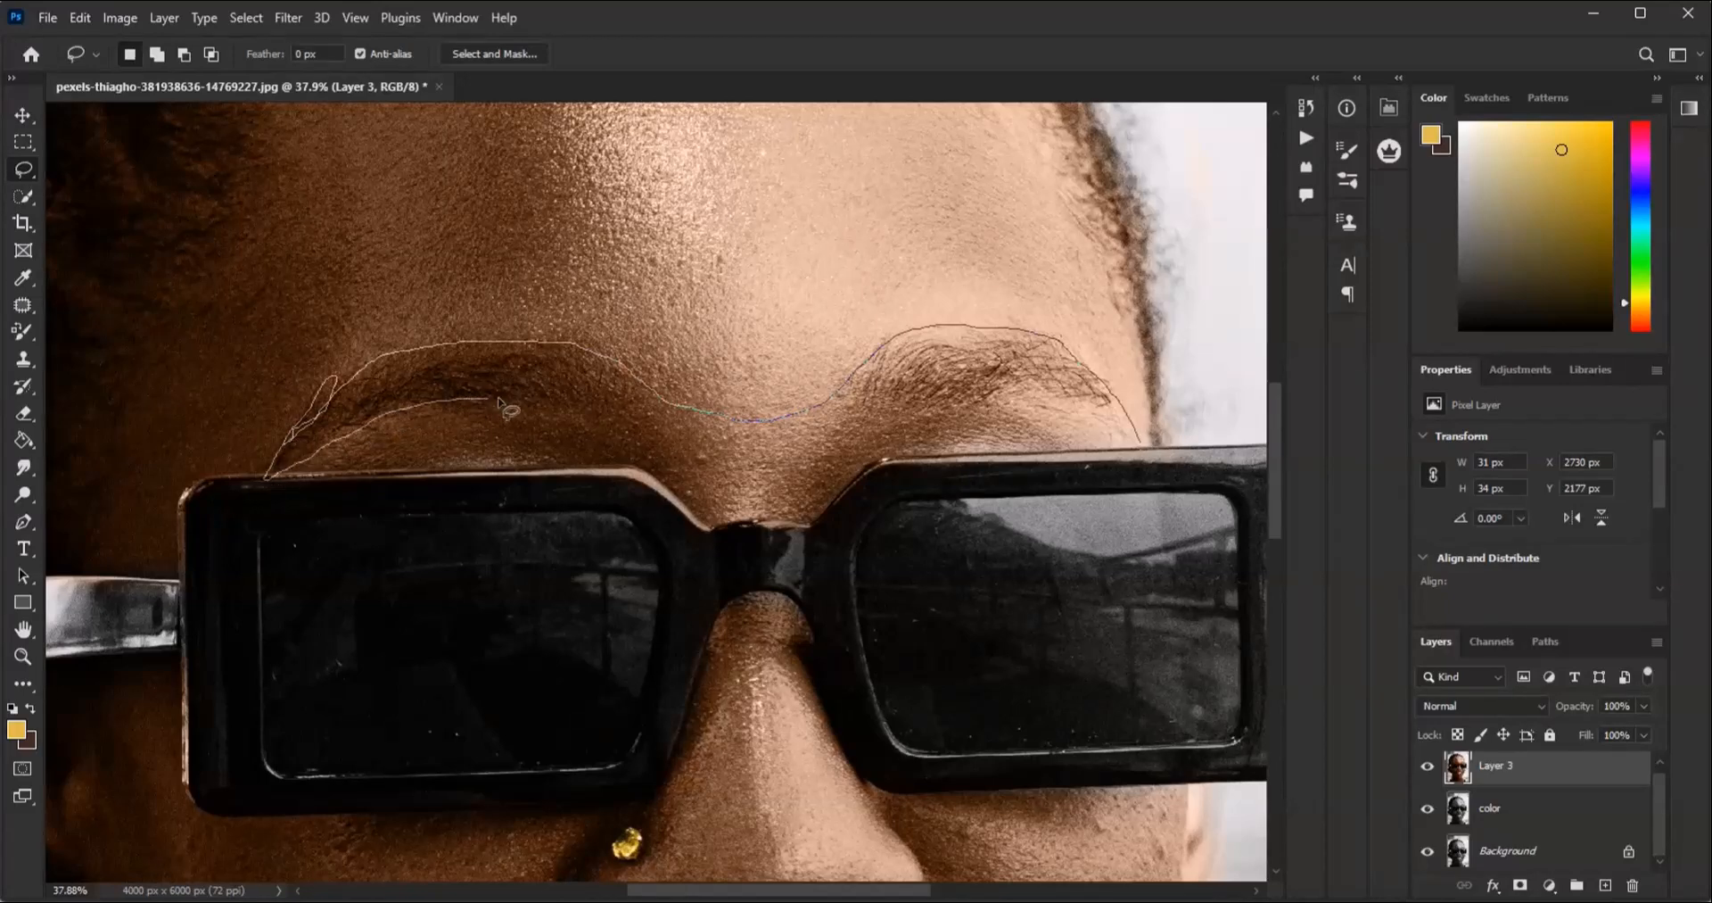
{"action": "left_click_drag", "start_coordinate": [1063, 401], "coordinate": [1138, 428]}
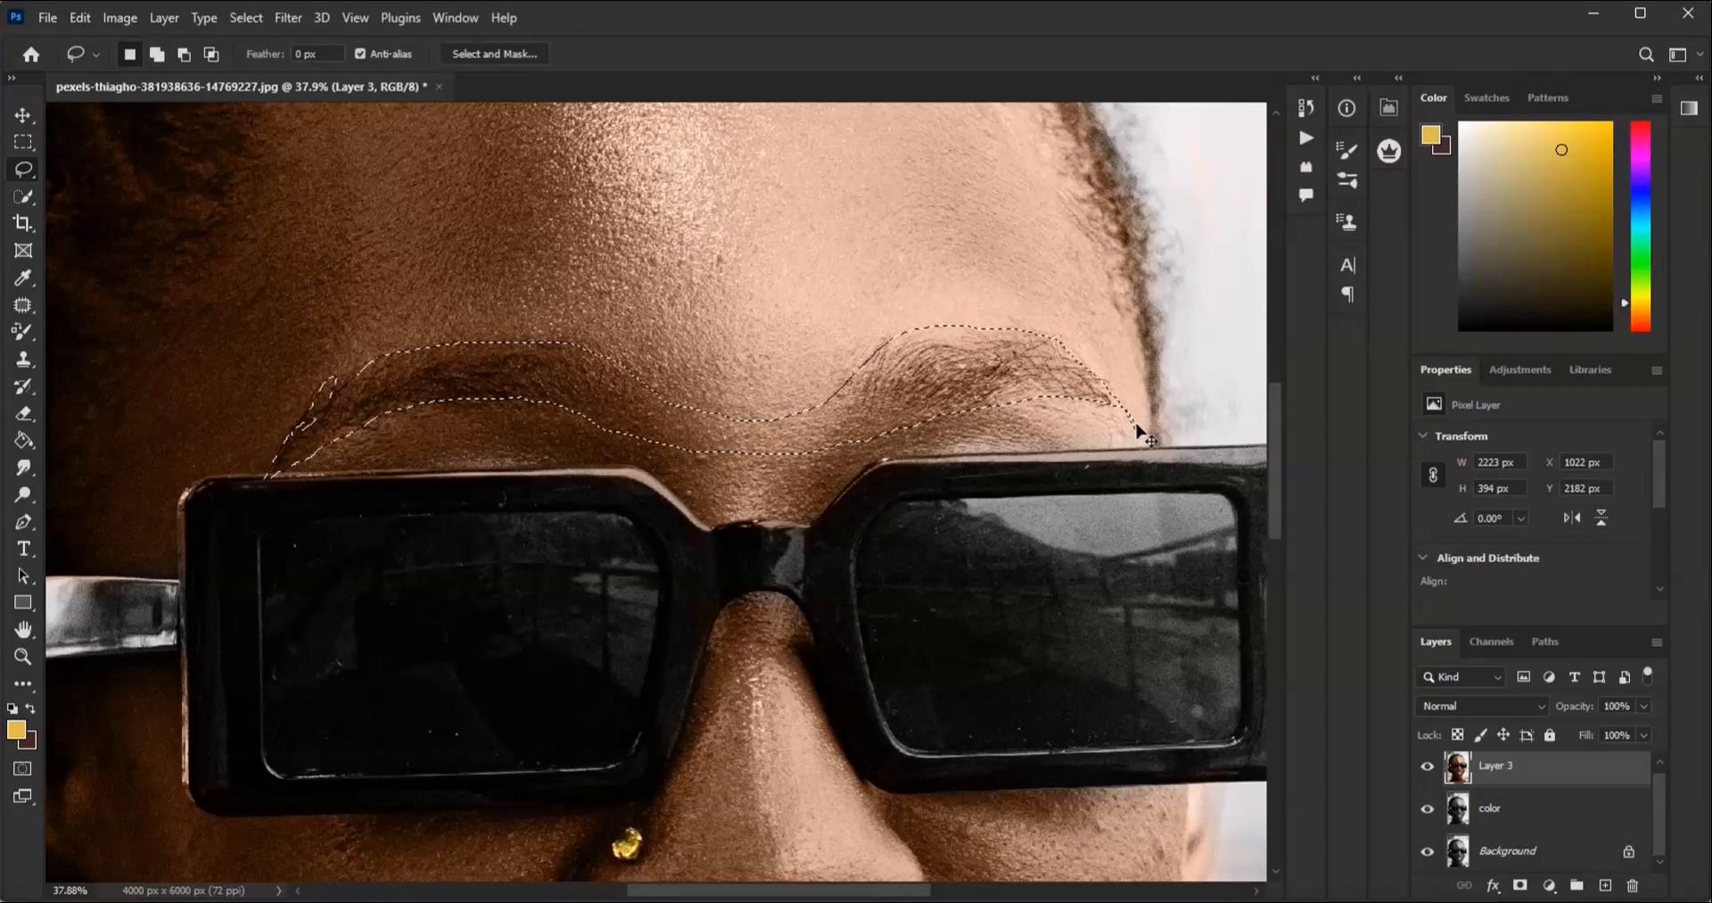
{"action": "key", "text": "ctrl+j"}
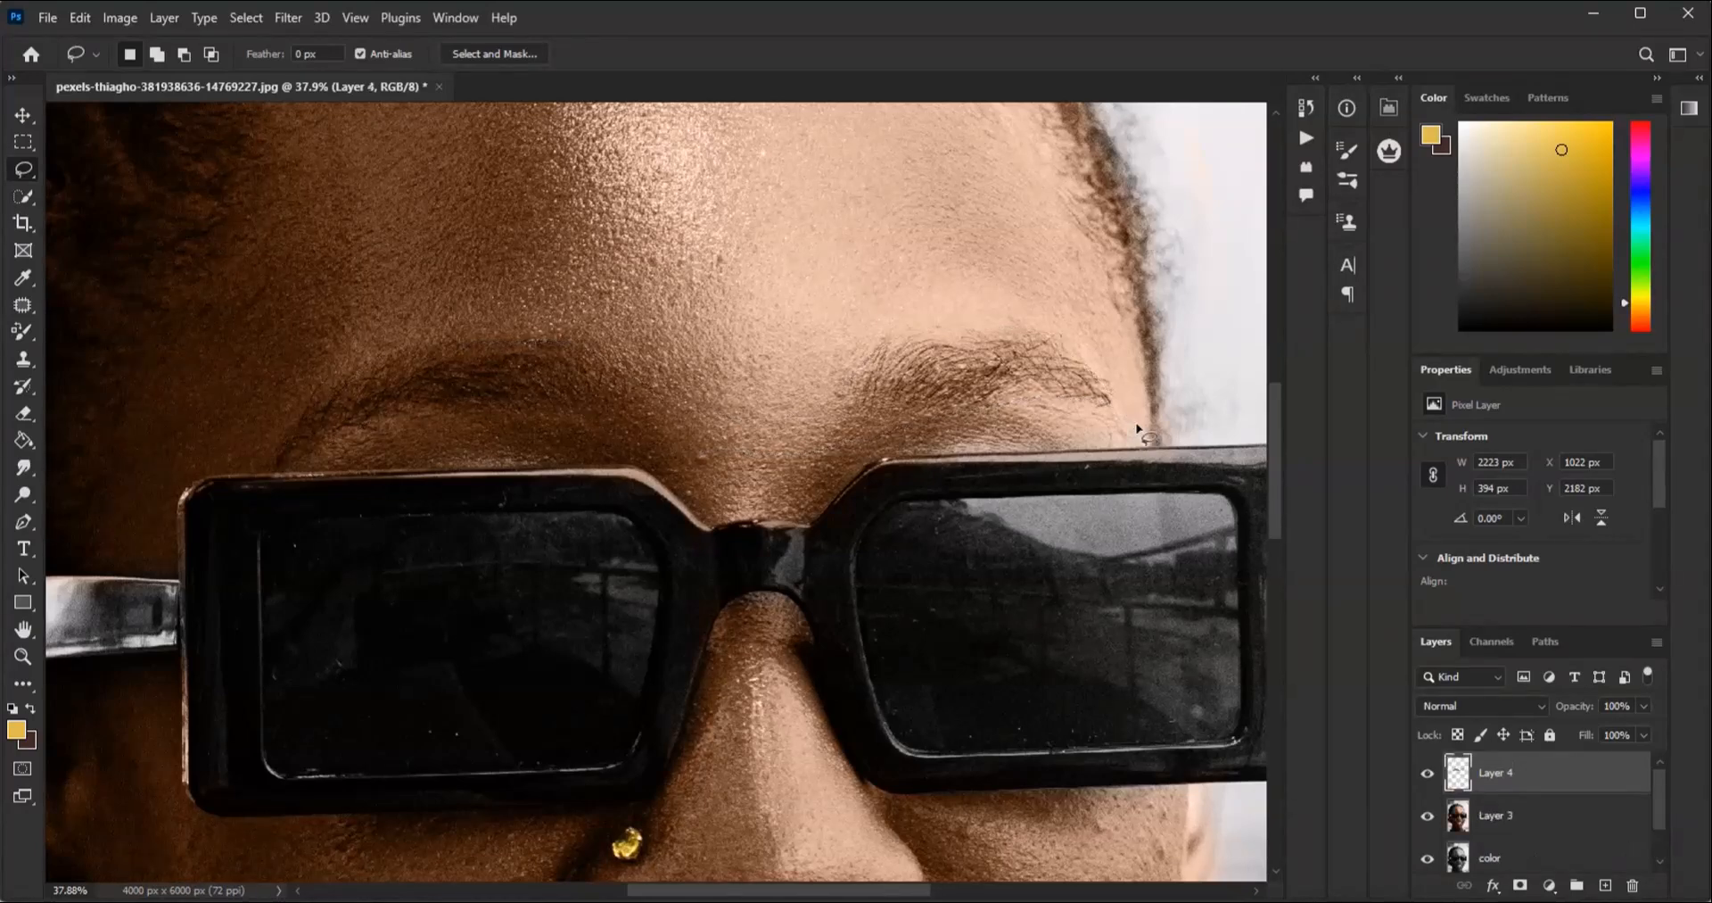
Step: Darken the eyebrow layer with a Hue/Saturation adjustment of saturation -46 and lightness -58
{"action": "left_click", "coordinate": [120, 17]}
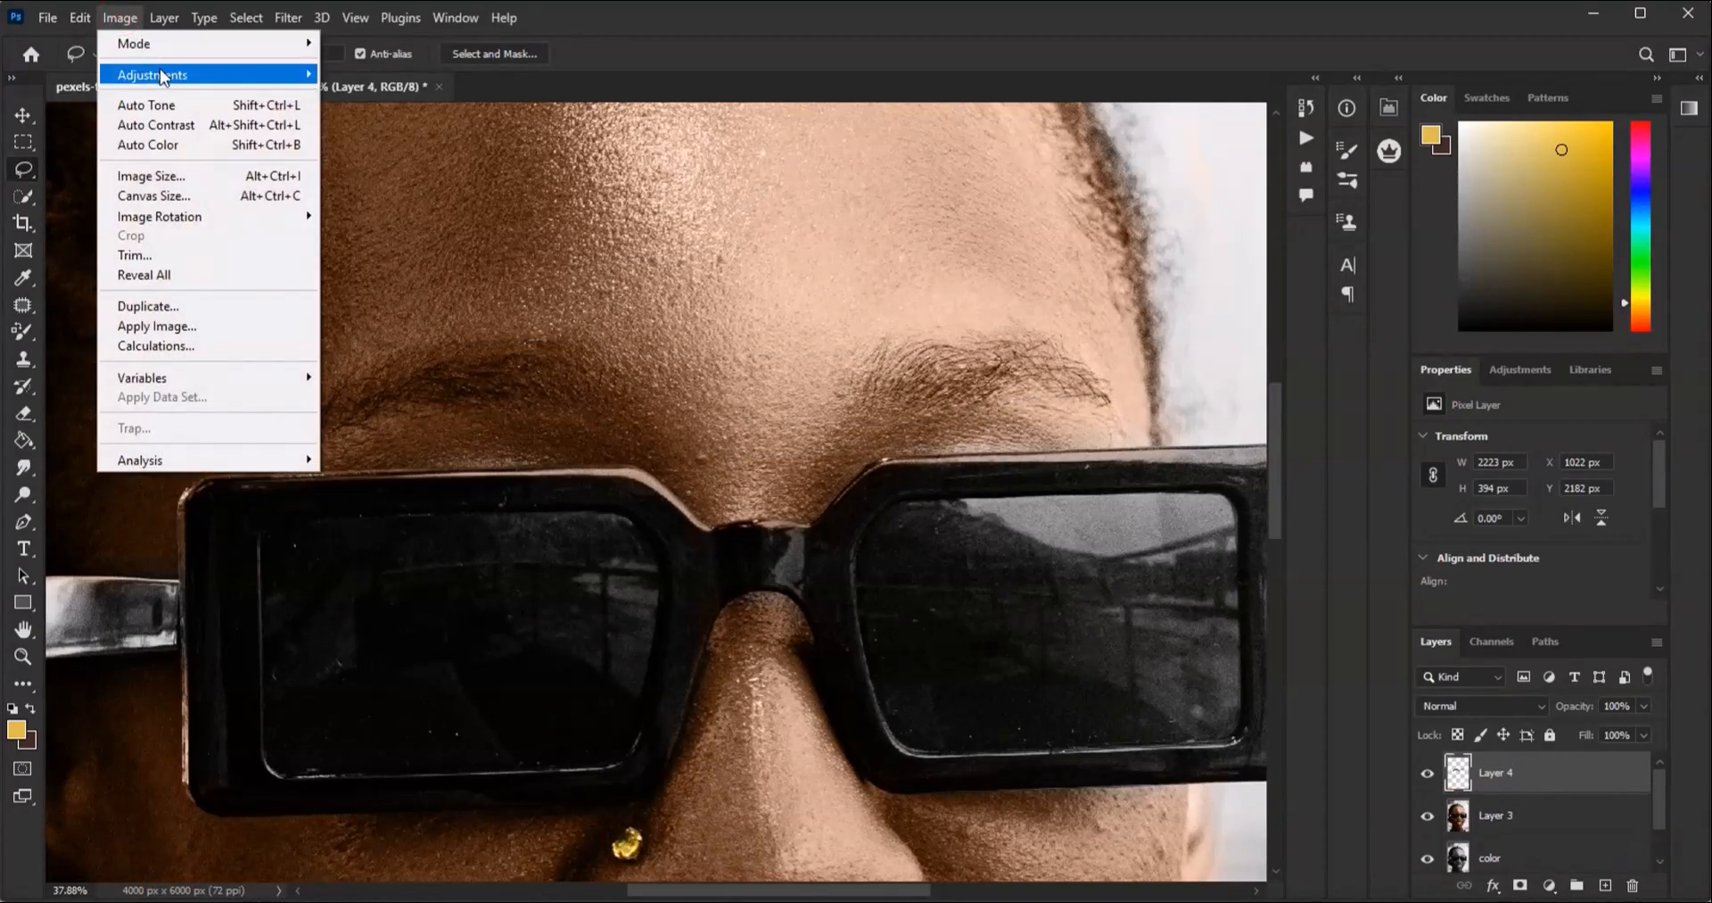
{"action": "mouse_move", "coordinate": [159, 72]}
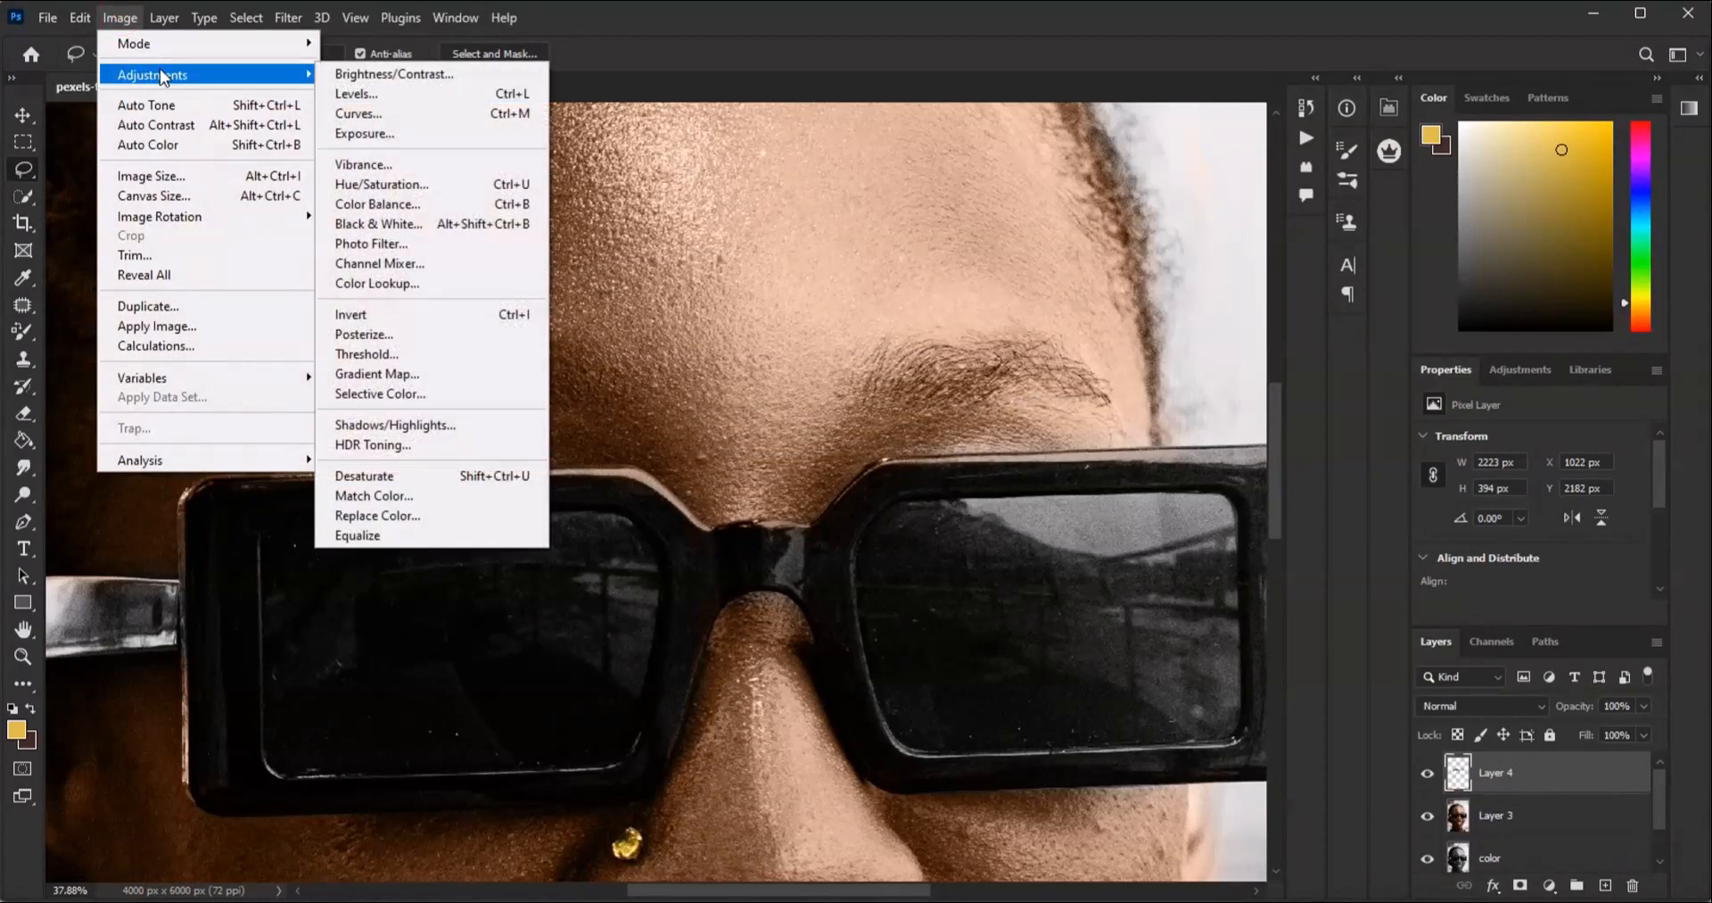
{"action": "left_click", "coordinate": [381, 183]}
{"action": "left_click_drag", "start_coordinate": [1400, 336], "coordinate": [1351, 333]}
{"action": "left_click_drag", "start_coordinate": [1400, 396], "coordinate": [1350, 391]}
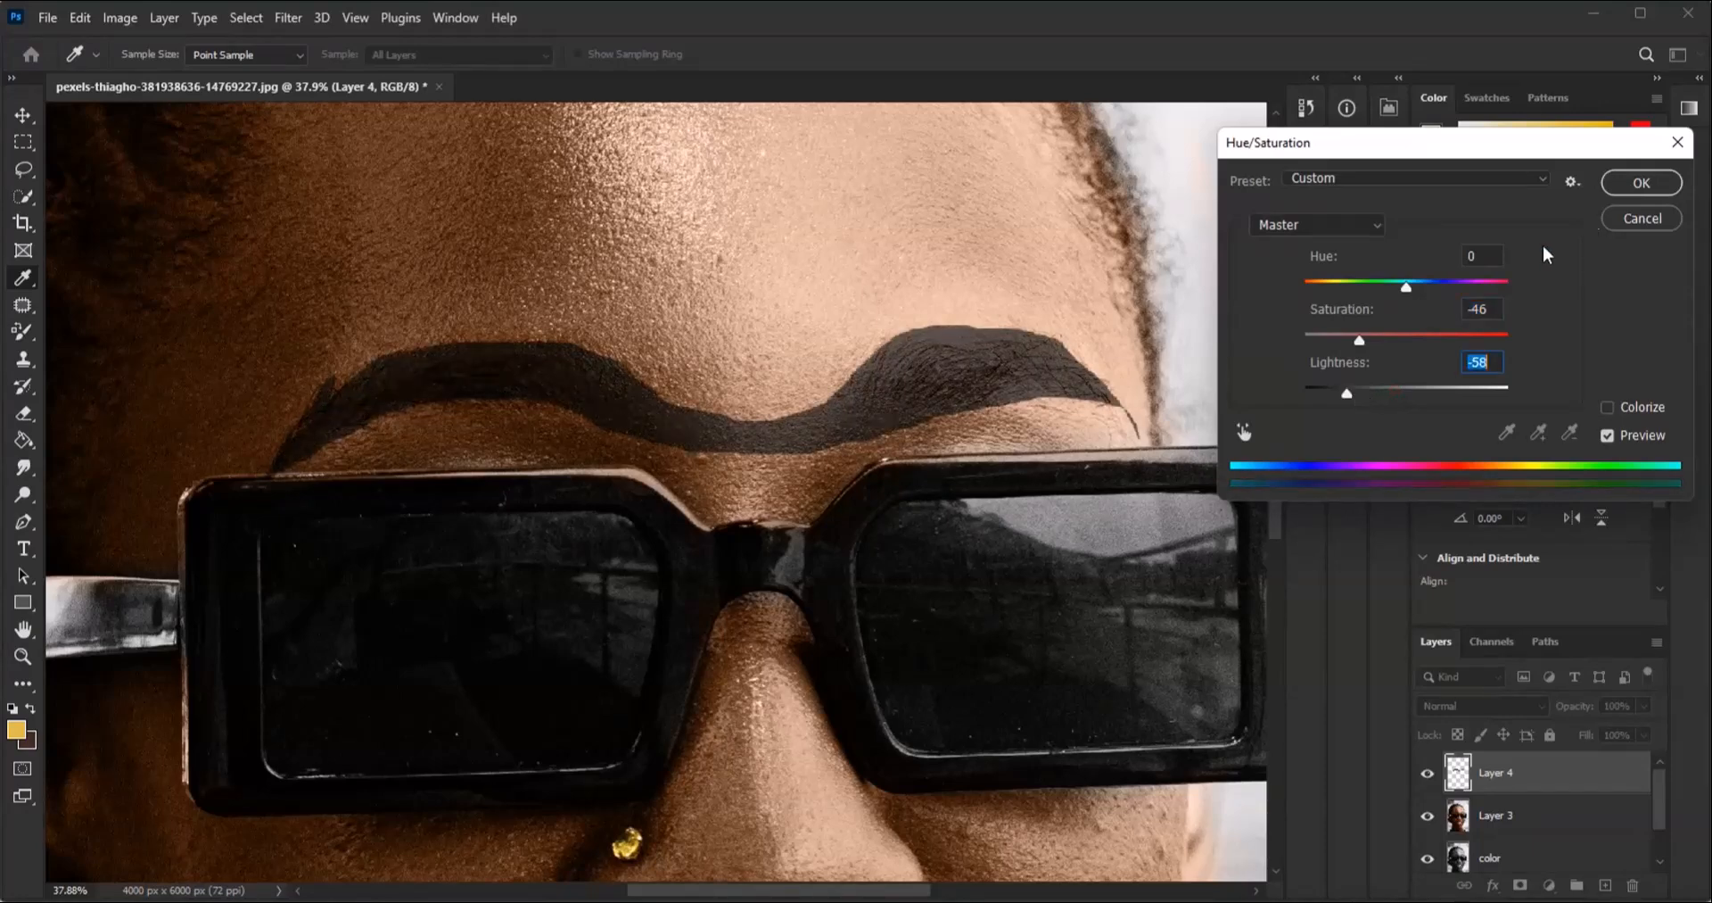
{"action": "left_click", "coordinate": [1641, 183]}
Step: Set the eyebrow layer's blend mode to Multiply and its opacity to 41%
{"action": "left_click", "coordinate": [1476, 707]}
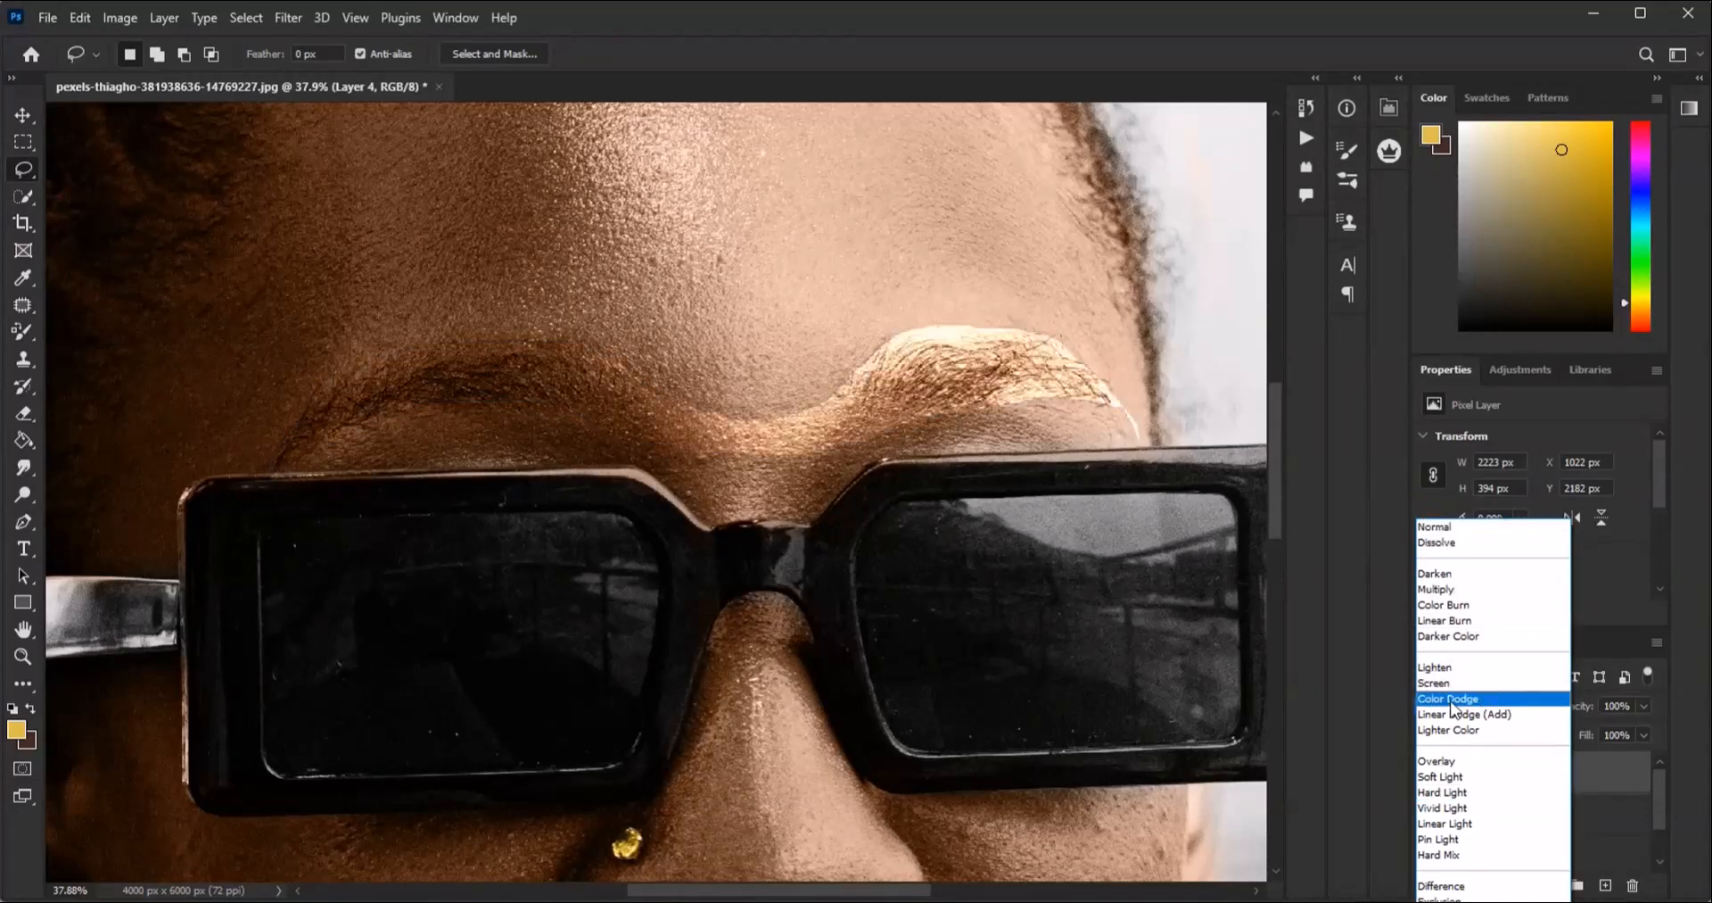
{"action": "left_click", "coordinate": [1449, 590]}
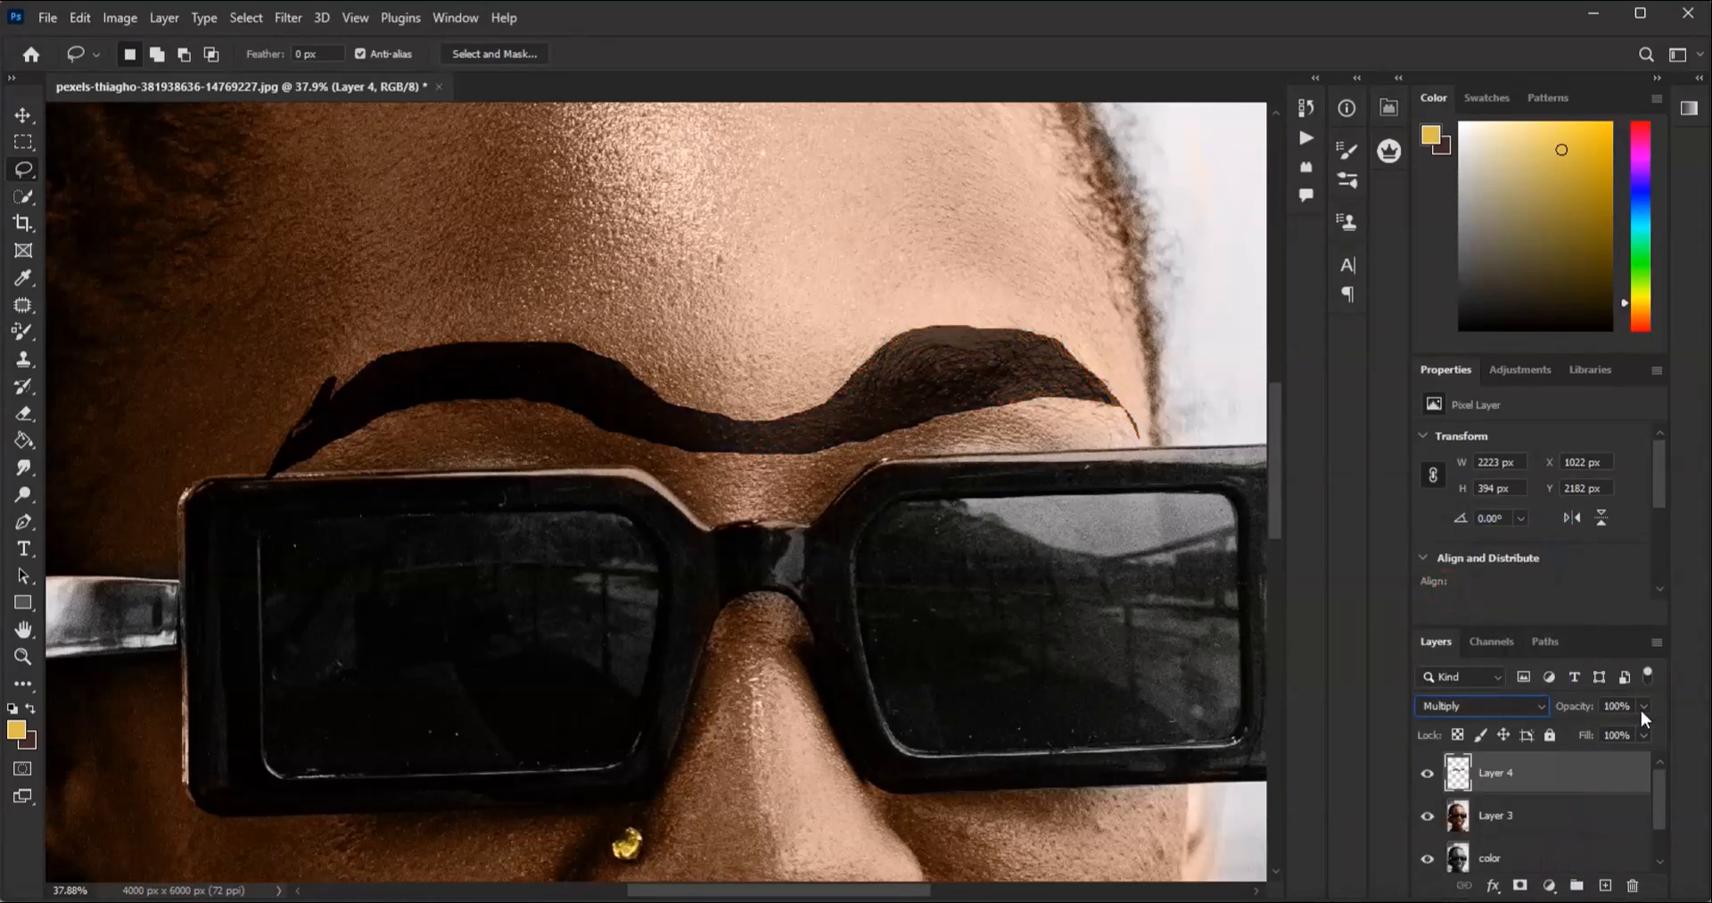
{"action": "left_click_drag", "start_coordinate": [1614, 723], "coordinate": [1592, 727]}
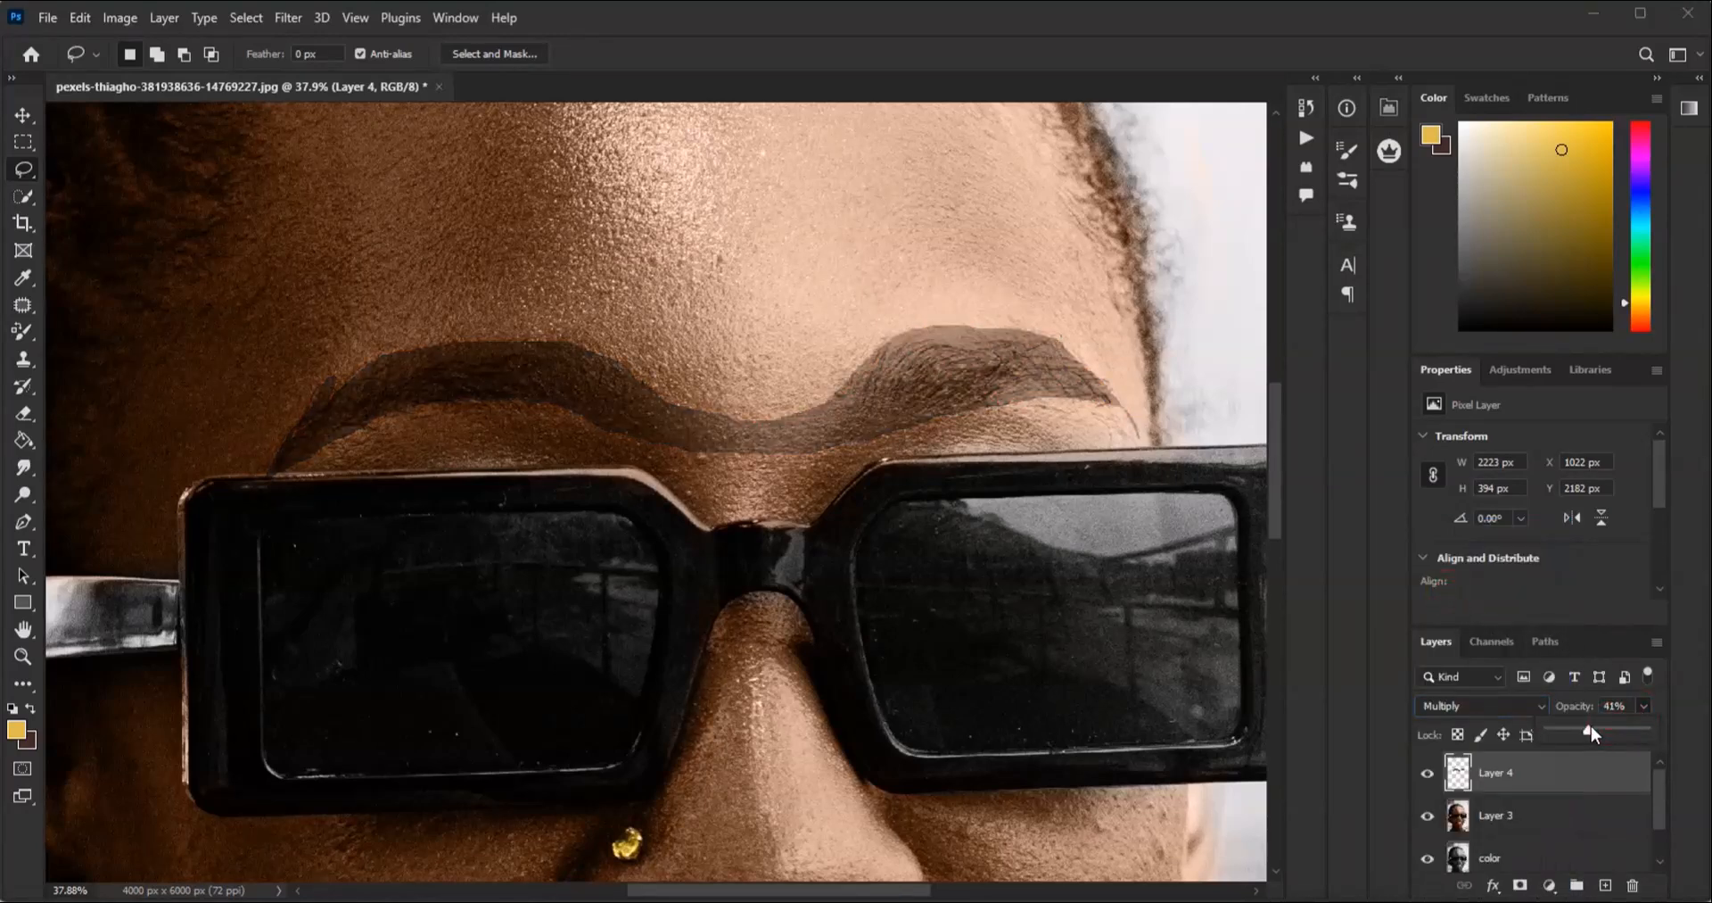
Step: Erase the dark overlay between and around both eyebrows on Layer 4 with a soft 300 px eraser, keeping only the brows
{"action": "scroll", "coordinate": [834, 267], "scroll_direction": "up", "scroll_amount": 1}
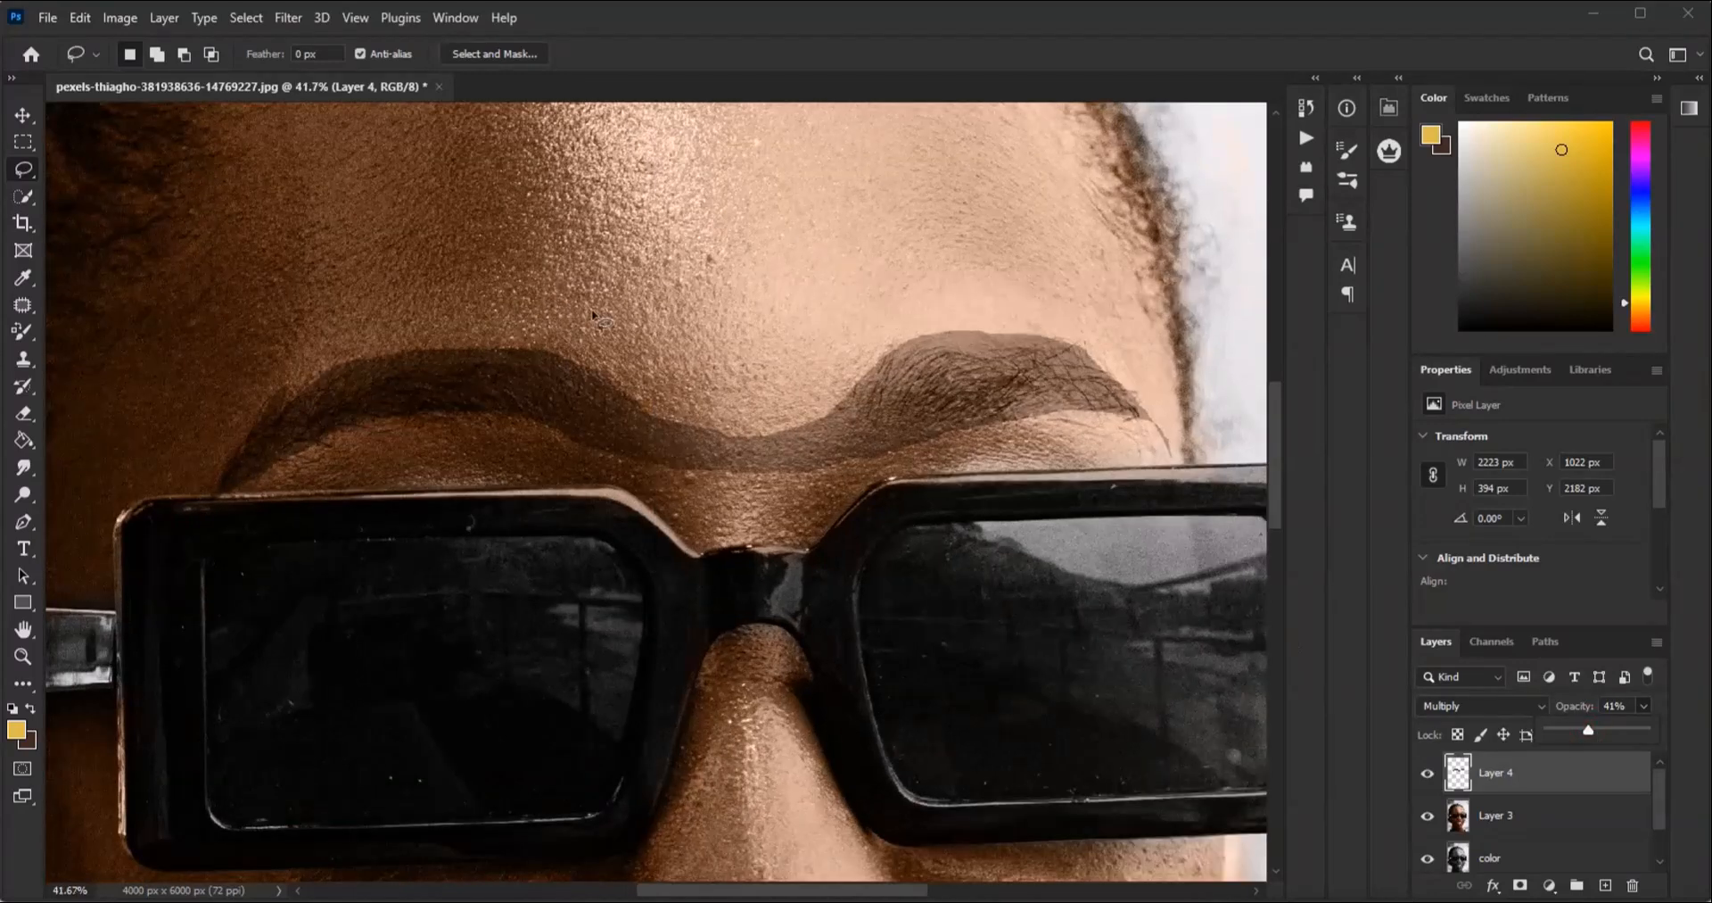
{"action": "left_click", "coordinate": [23, 413]}
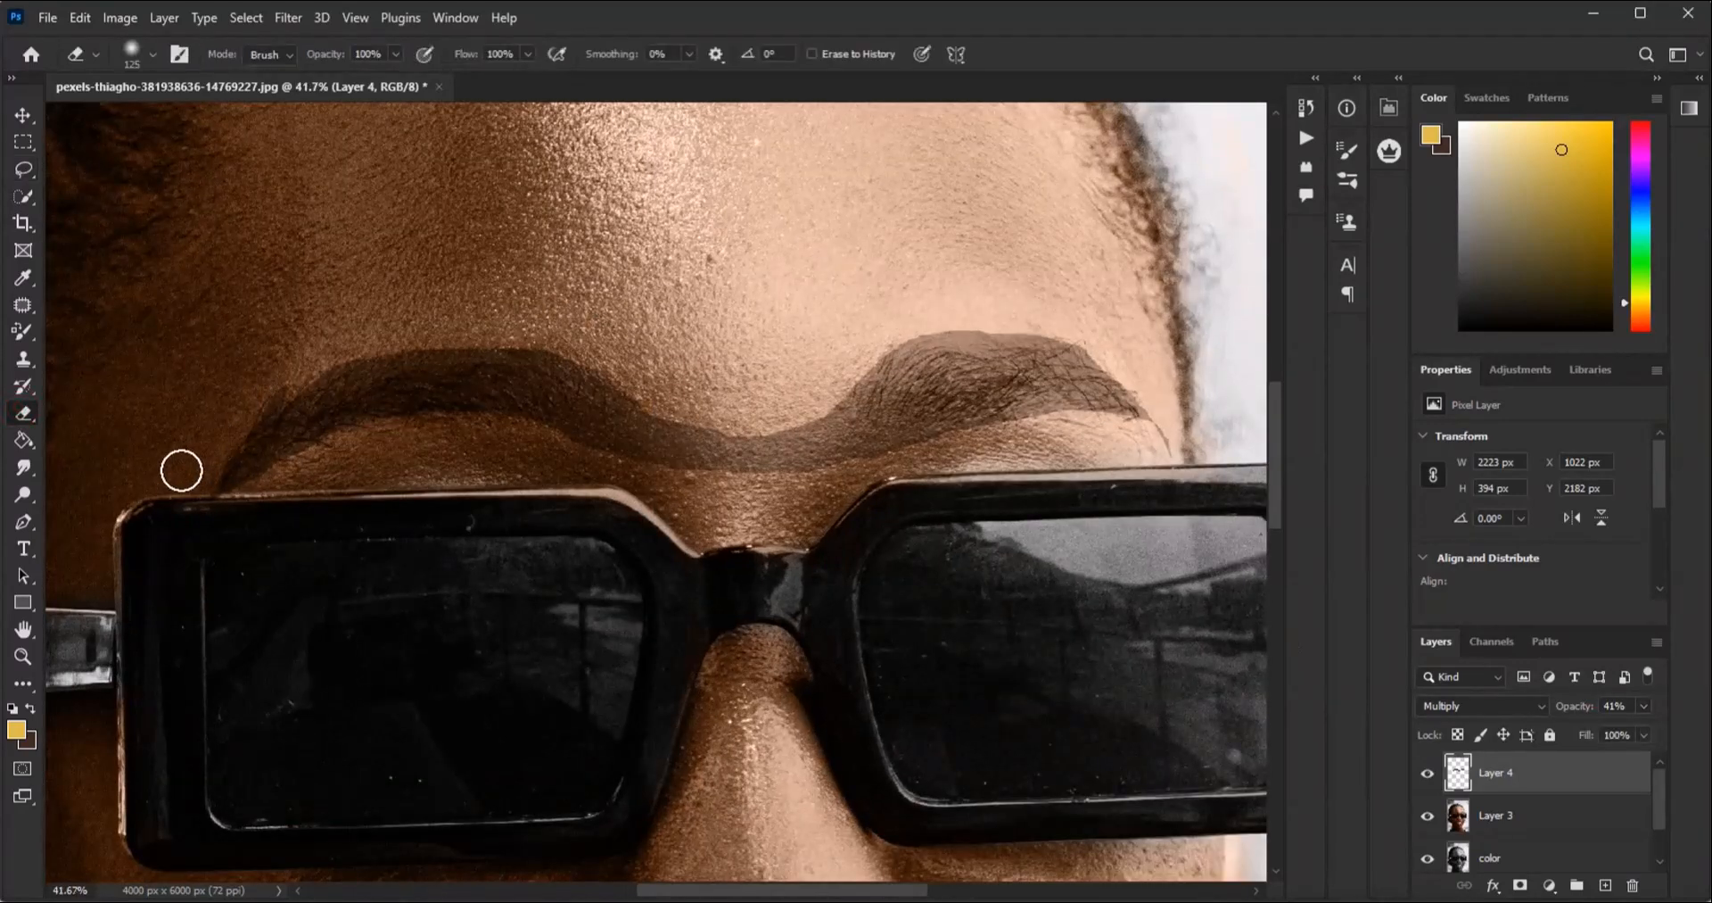
{"action": "key", "text": "bracketright"}
{"action": "key", "text": "bracketright"}
{"action": "key", "text": "bracketright"}
{"action": "key", "text": "bracketright"}
{"action": "key", "text": "bracketright"}
{"action": "mouse_move", "coordinate": [692, 374]}
{"action": "left_mouse_down"}
{"action": "mouse_move", "coordinate": [757, 439]}
{"action": "mouse_move", "coordinate": [791, 413]}
{"action": "mouse_move", "coordinate": [700, 448]}
{"action": "left_mouse_up"}
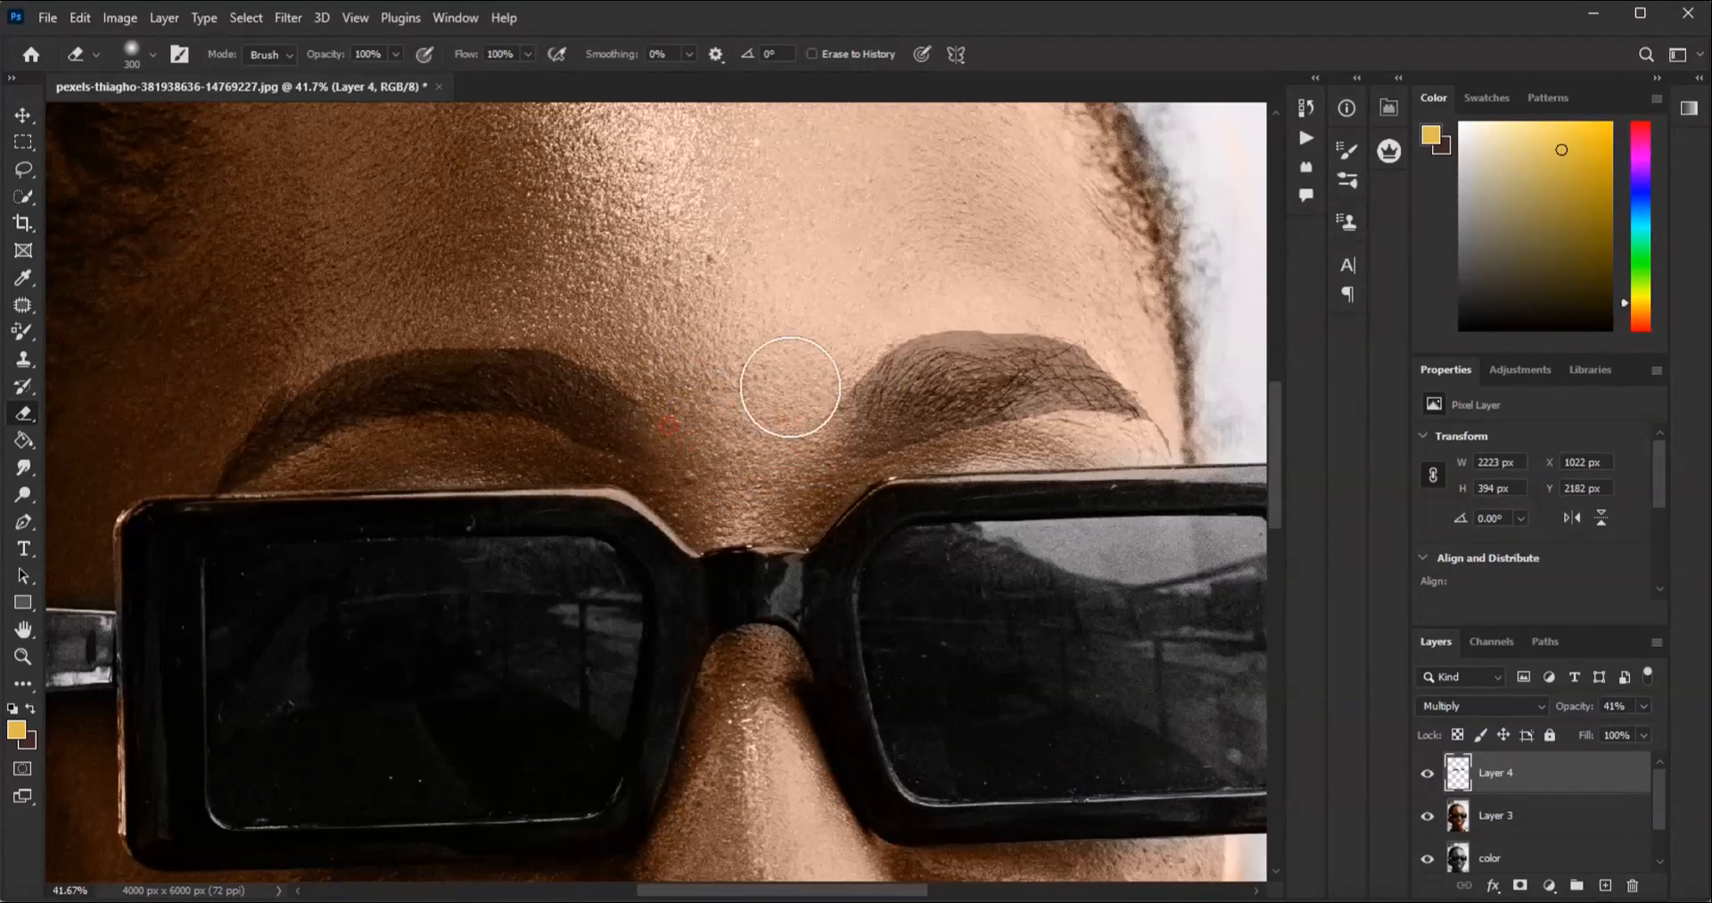
{"action": "mouse_move", "coordinate": [1068, 310]}
{"action": "left_mouse_down"}
{"action": "mouse_move", "coordinate": [1167, 377]}
{"action": "mouse_move", "coordinate": [1201, 448]}
{"action": "mouse_move", "coordinate": [987, 452]}
{"action": "mouse_move", "coordinate": [835, 504]}
{"action": "mouse_move", "coordinate": [999, 463]}
{"action": "mouse_move", "coordinate": [1162, 464]}
{"action": "mouse_move", "coordinate": [842, 493]}
{"action": "mouse_move", "coordinate": [362, 469]}
{"action": "mouse_move", "coordinate": [193, 541]}
{"action": "left_mouse_up"}
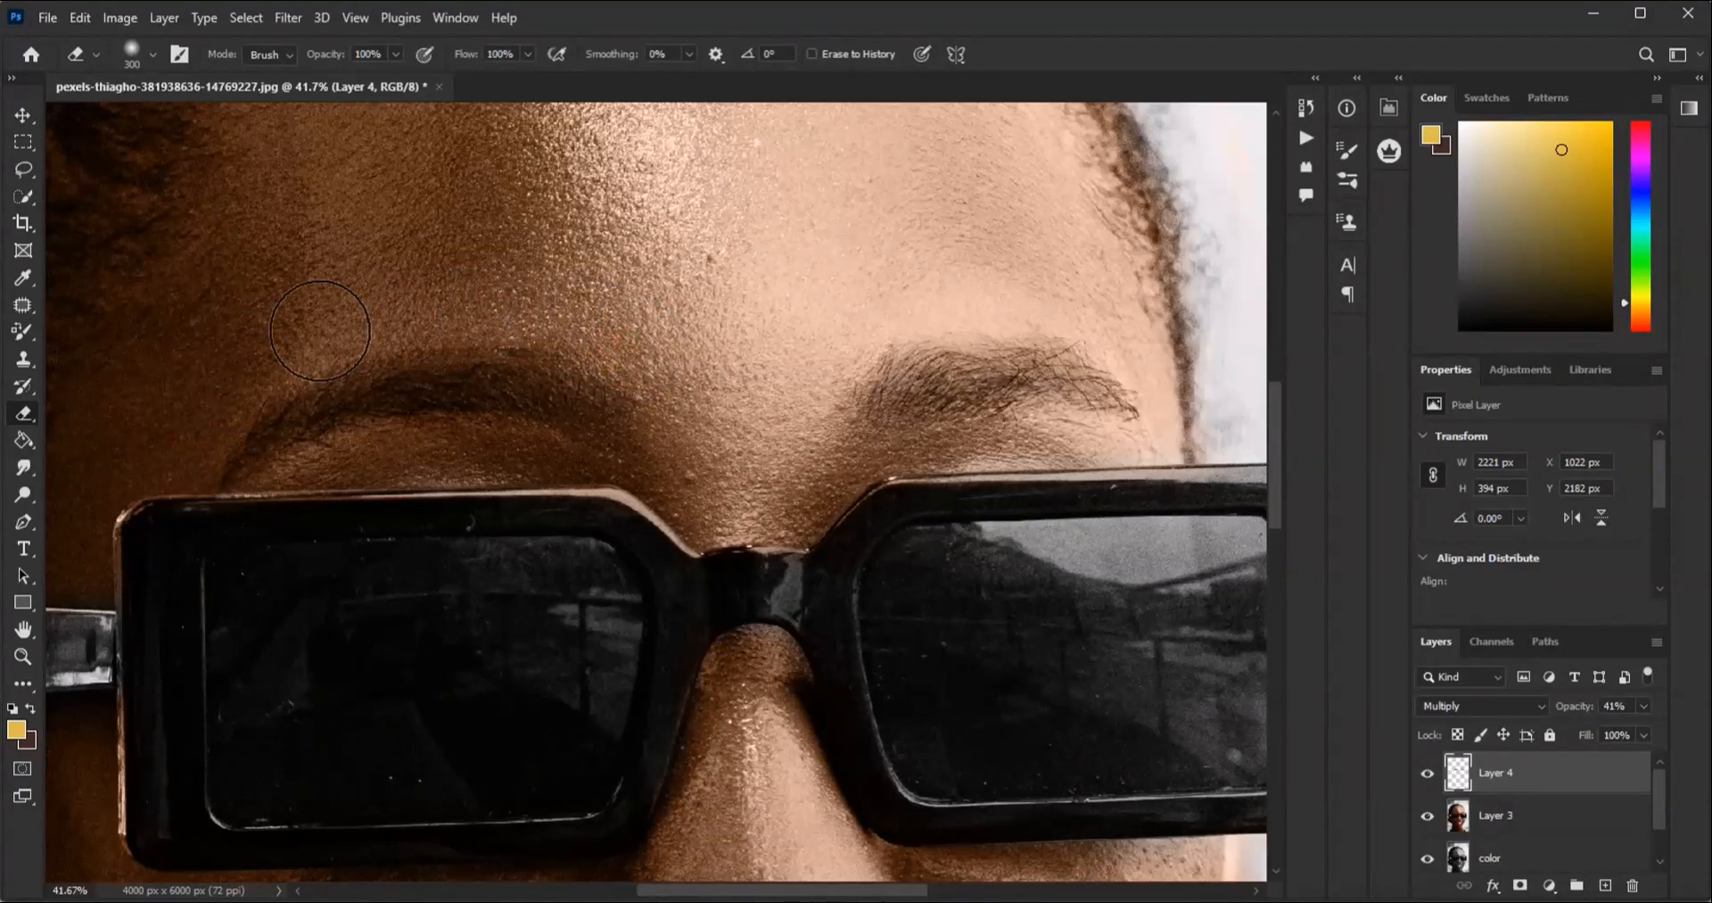
Step: Erase the excess darkening at the outer end of the eyebrow on the brighter side of the face
{"action": "scroll", "coordinate": [776, 383], "scroll_direction": "down", "scroll_amount": 3}
{"action": "scroll", "coordinate": [790, 355], "scroll_direction": "down", "scroll_amount": 3}
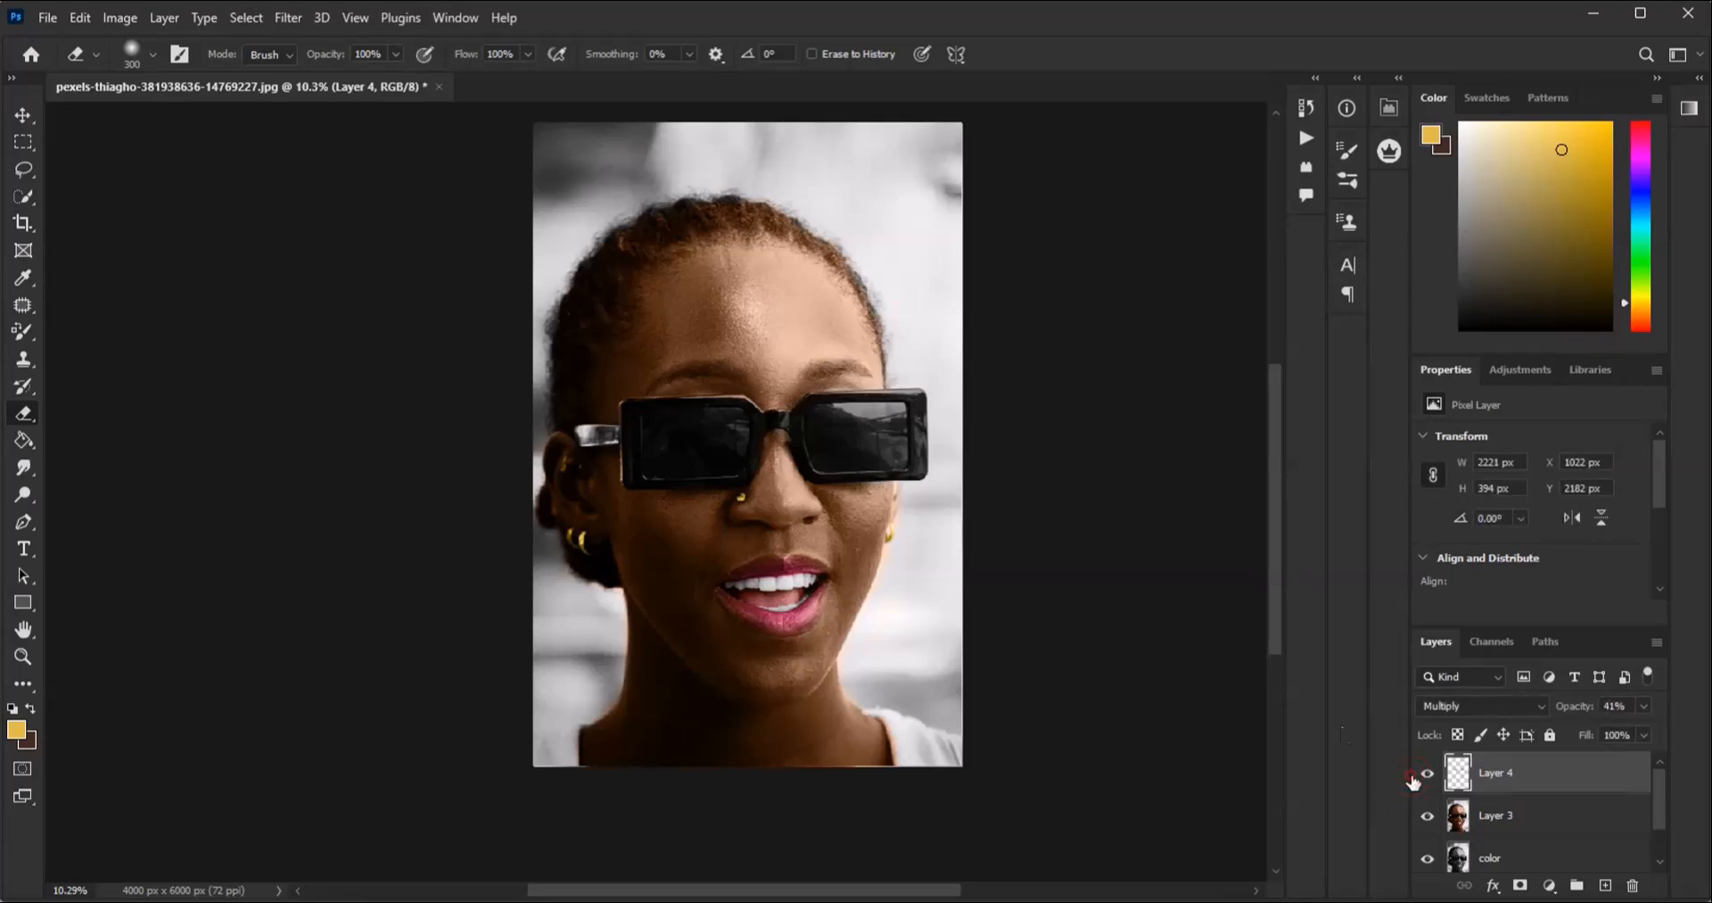
{"action": "scroll", "coordinate": [811, 399], "scroll_direction": "up", "scroll_amount": 3}
{"action": "mouse_move", "coordinate": [811, 399]}
{"action": "left_mouse_down"}
{"action": "mouse_move", "coordinate": [738, 408]}
{"action": "mouse_move", "coordinate": [851, 394]}
{"action": "mouse_move", "coordinate": [898, 417]}
{"action": "left_mouse_up"}
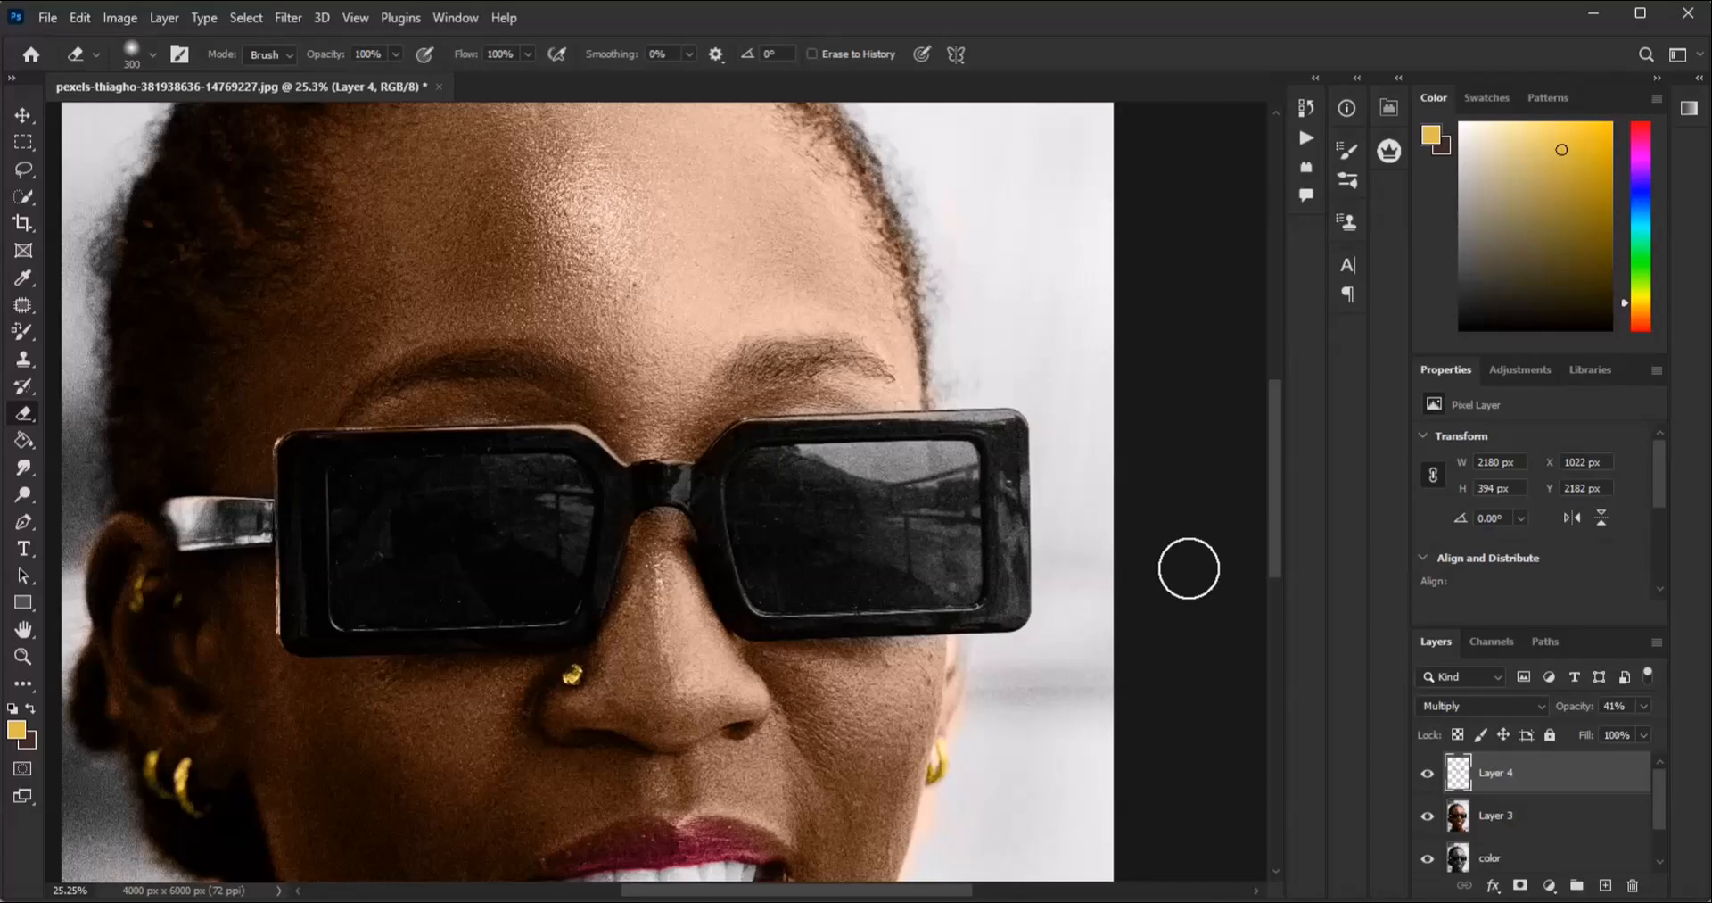
Step: Duplicate the eyebrow layer to deepen the brows
{"action": "key", "text": "ctrl+j"}
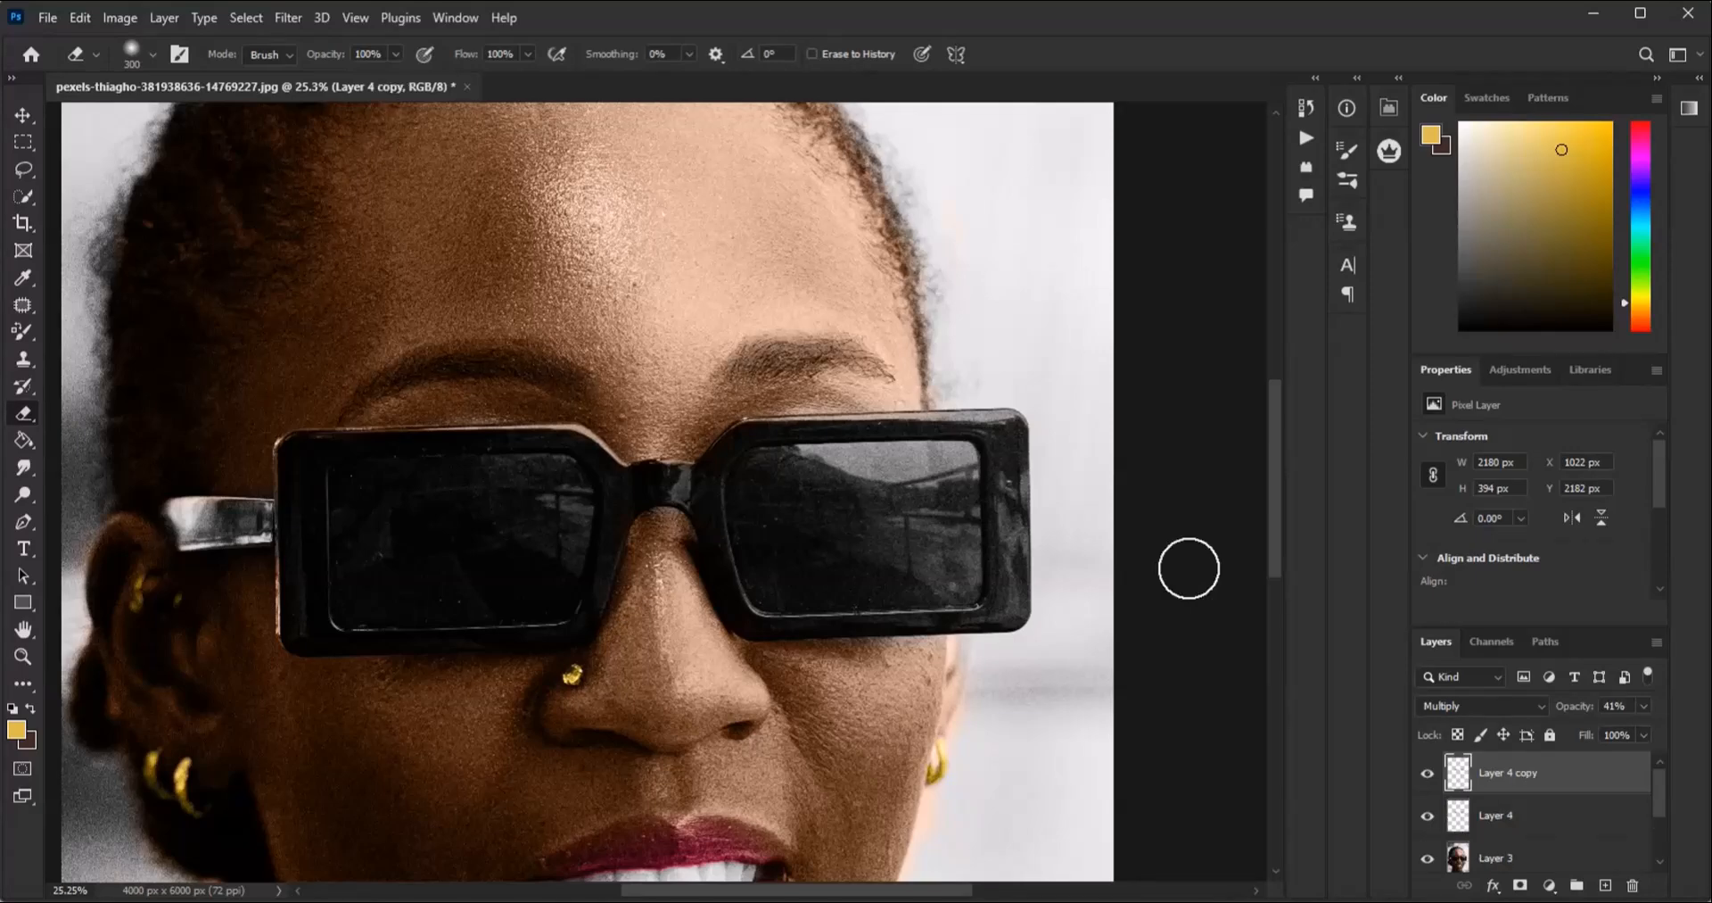
{"action": "scroll", "coordinate": [1039, 500], "scroll_direction": "down", "scroll_amount": 1}
{"action": "scroll", "coordinate": [847, 383], "scroll_direction": "down", "scroll_amount": 4}
{"action": "scroll", "coordinate": [859, 421], "scroll_direction": "up", "scroll_amount": 3}
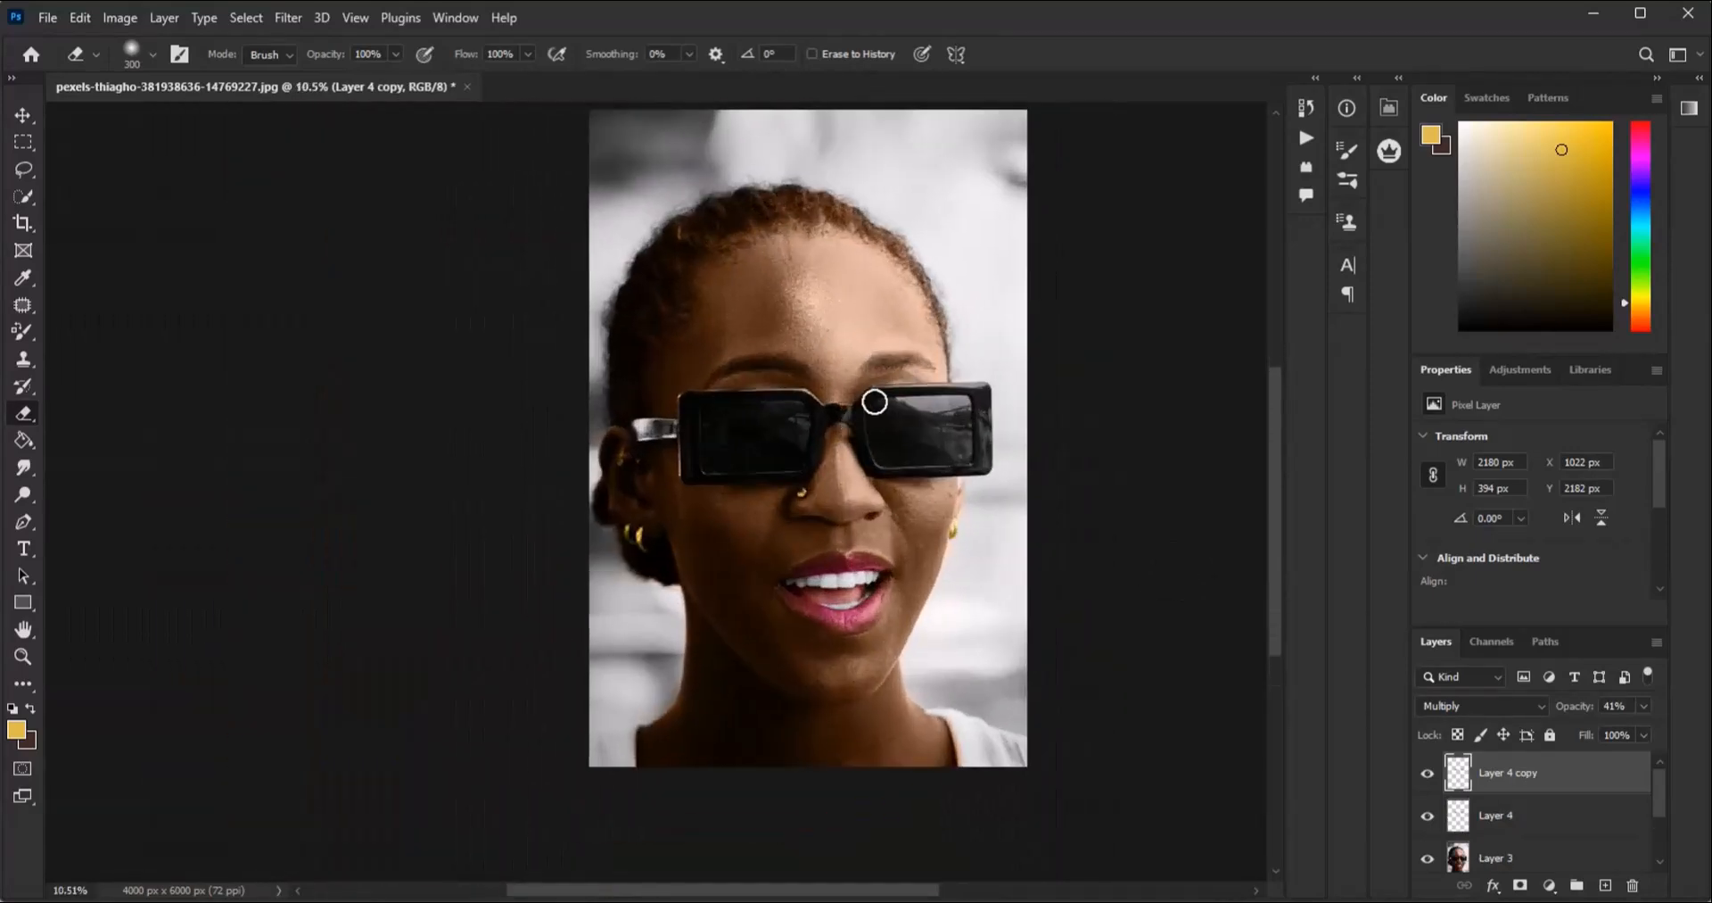
Step: Toggle the duplicate eyebrow layer's visibility to compare the brow darkness, and examine the whole portrait
{"action": "left_click", "coordinate": [1429, 774]}
{"action": "left_click", "coordinate": [1428, 774]}
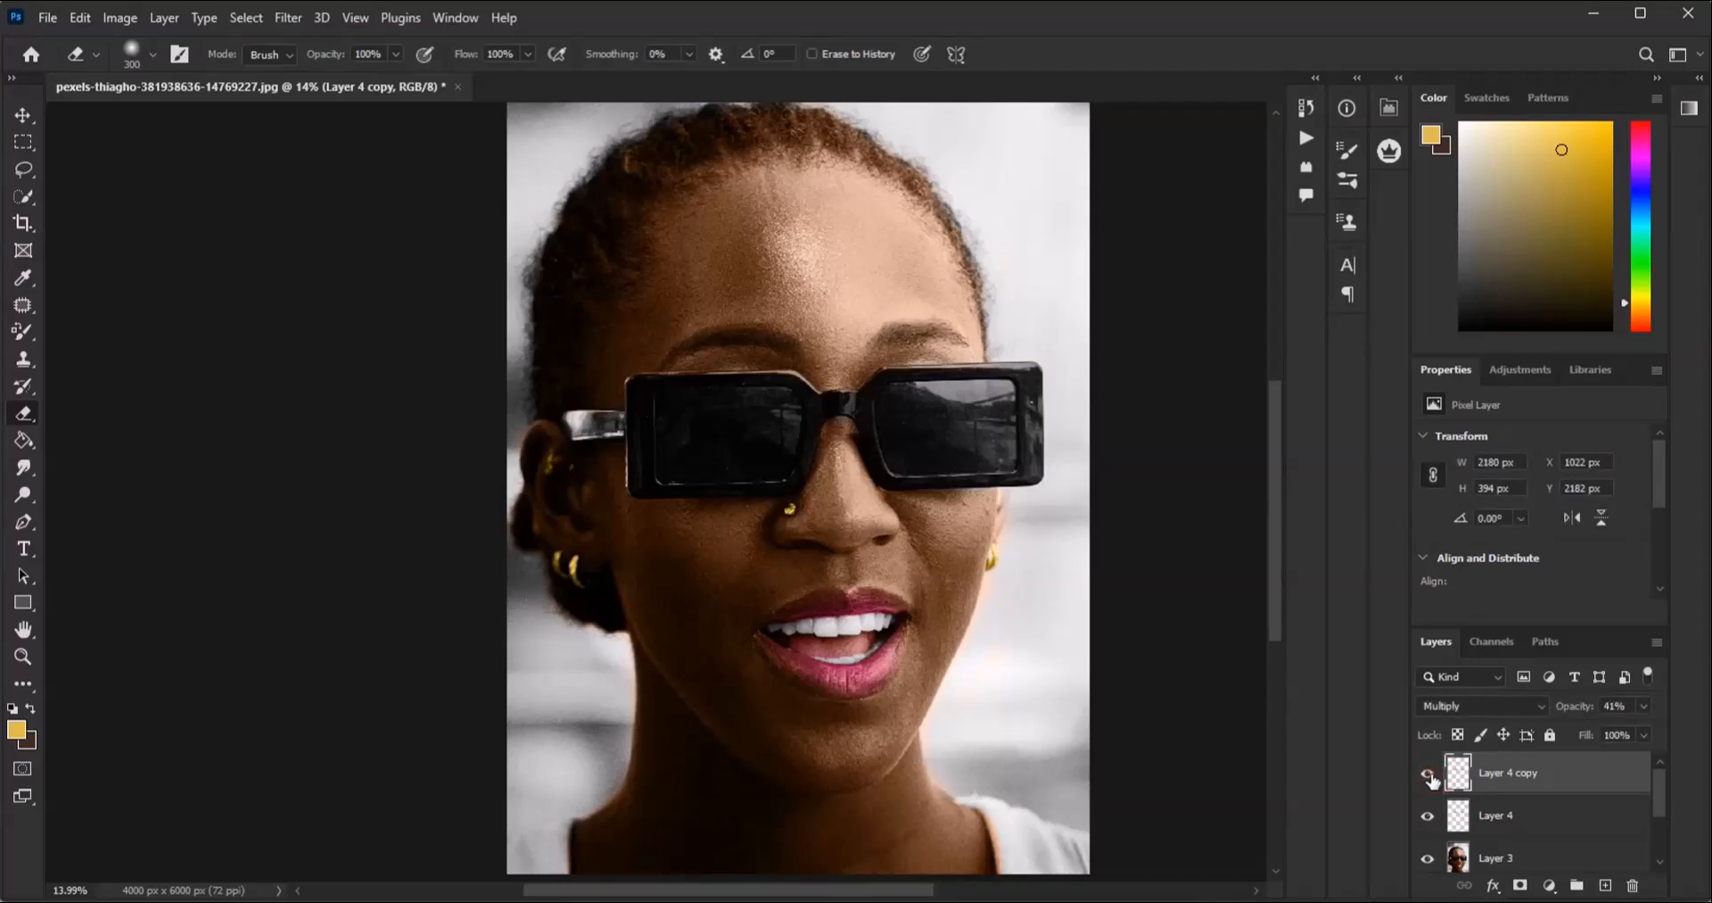
{"action": "left_click", "coordinate": [1428, 774]}
{"action": "left_click", "coordinate": [1427, 774]}
{"action": "scroll", "coordinate": [696, 398], "scroll_direction": "down", "scroll_amount": 4}
{"action": "scroll", "coordinate": [696, 413], "scroll_direction": "up", "scroll_amount": 3}
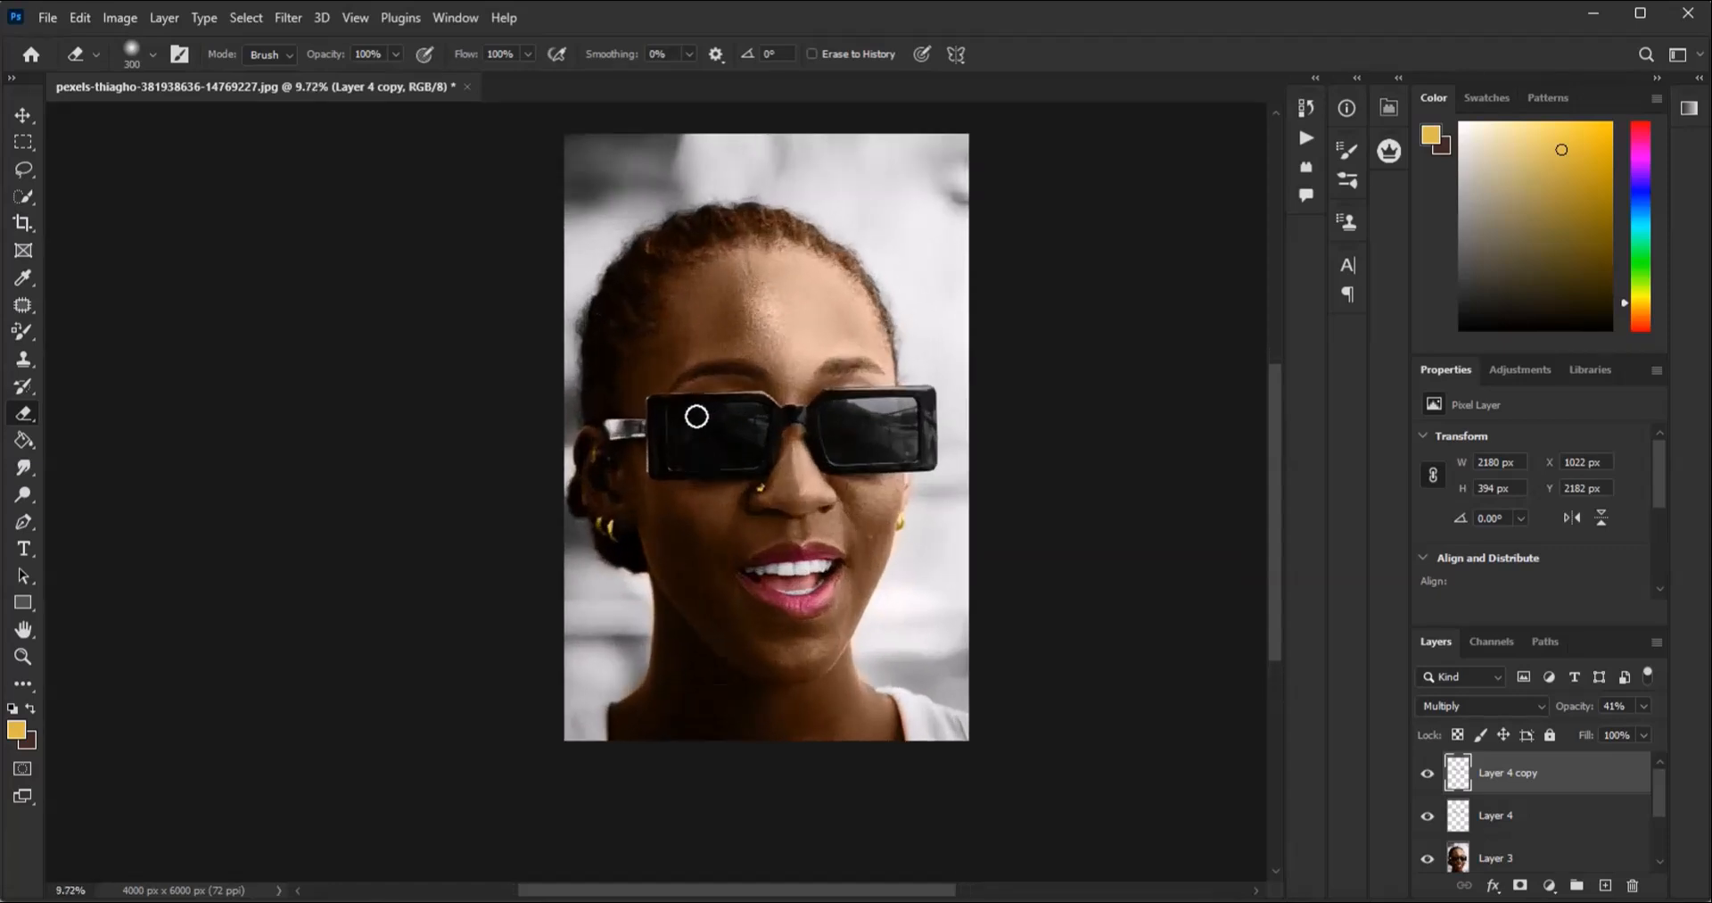
{"action": "scroll", "coordinate": [857, 367], "scroll_direction": "down", "scroll_amount": 3}
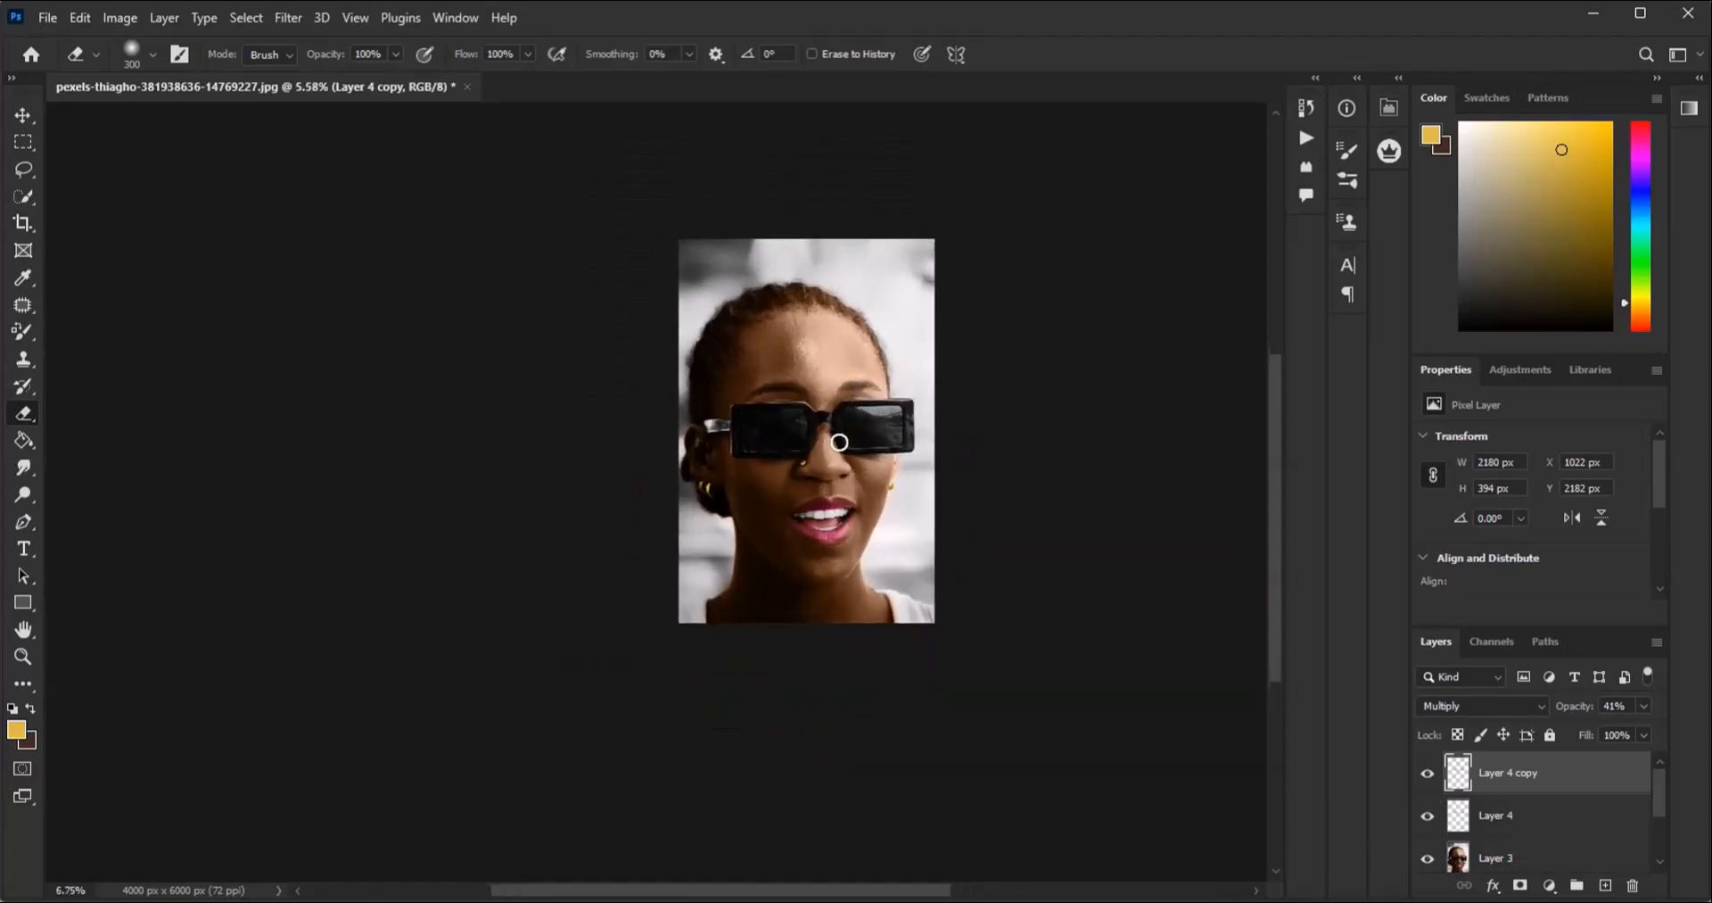
{"action": "scroll", "coordinate": [833, 443], "scroll_direction": "up", "scroll_amount": 5}
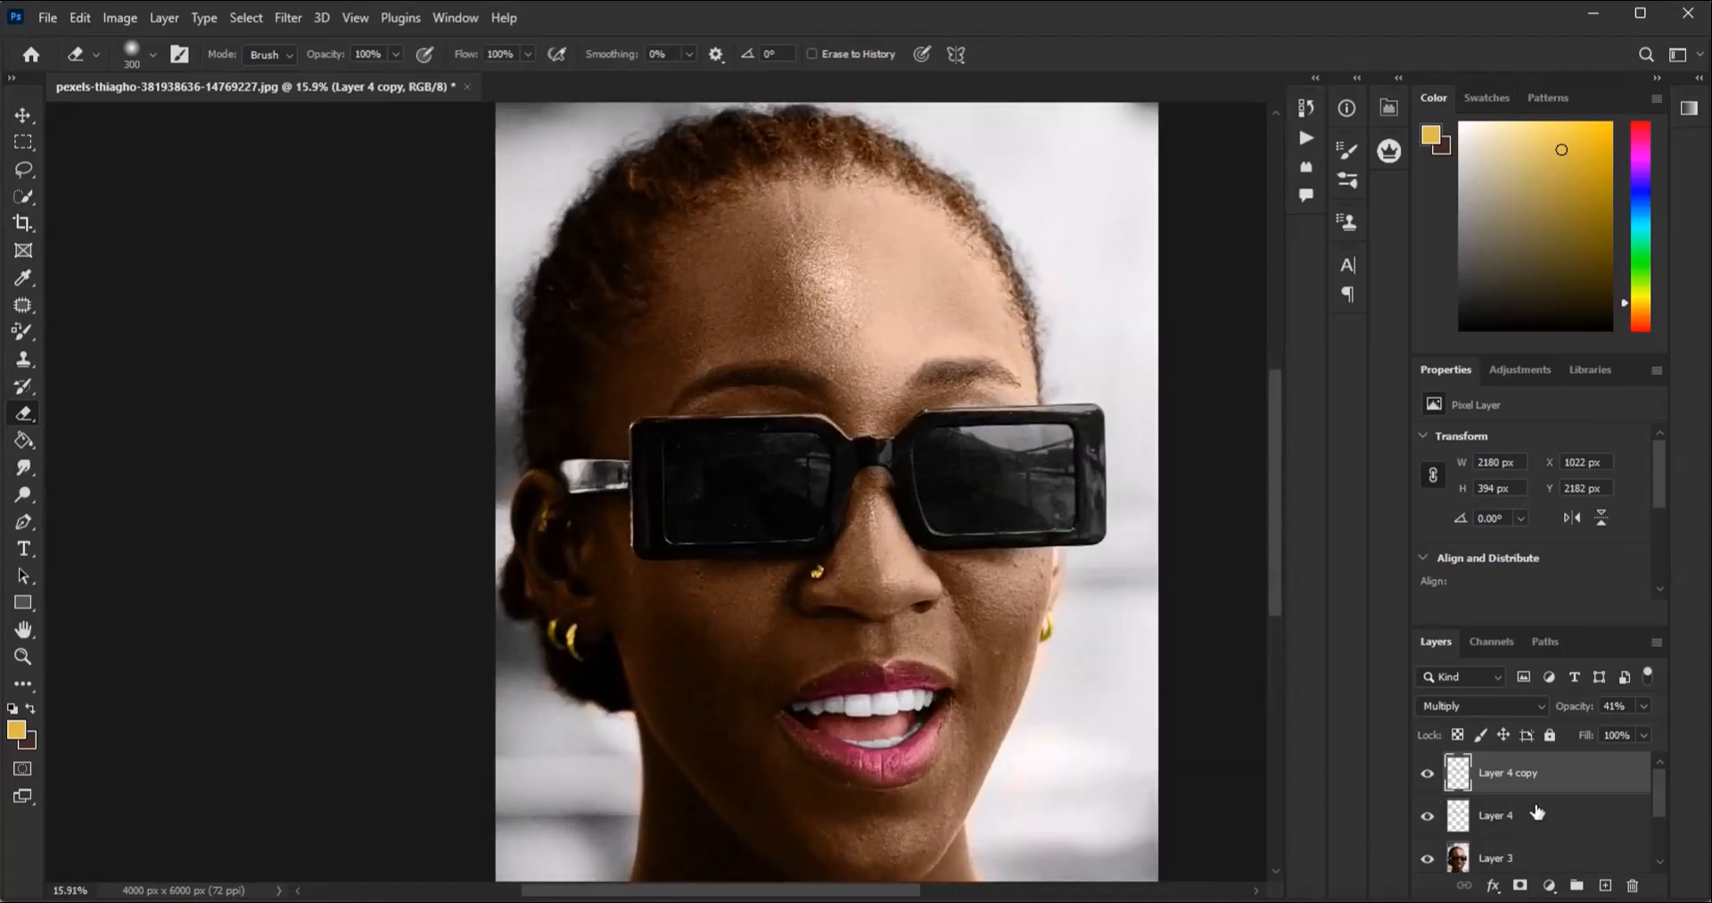
Step: Merge Layer 4 copy, Layer 4 and Layer 3 into a single layer
{"action": "left_click", "coordinate": [1495, 823], "text": "shift"}
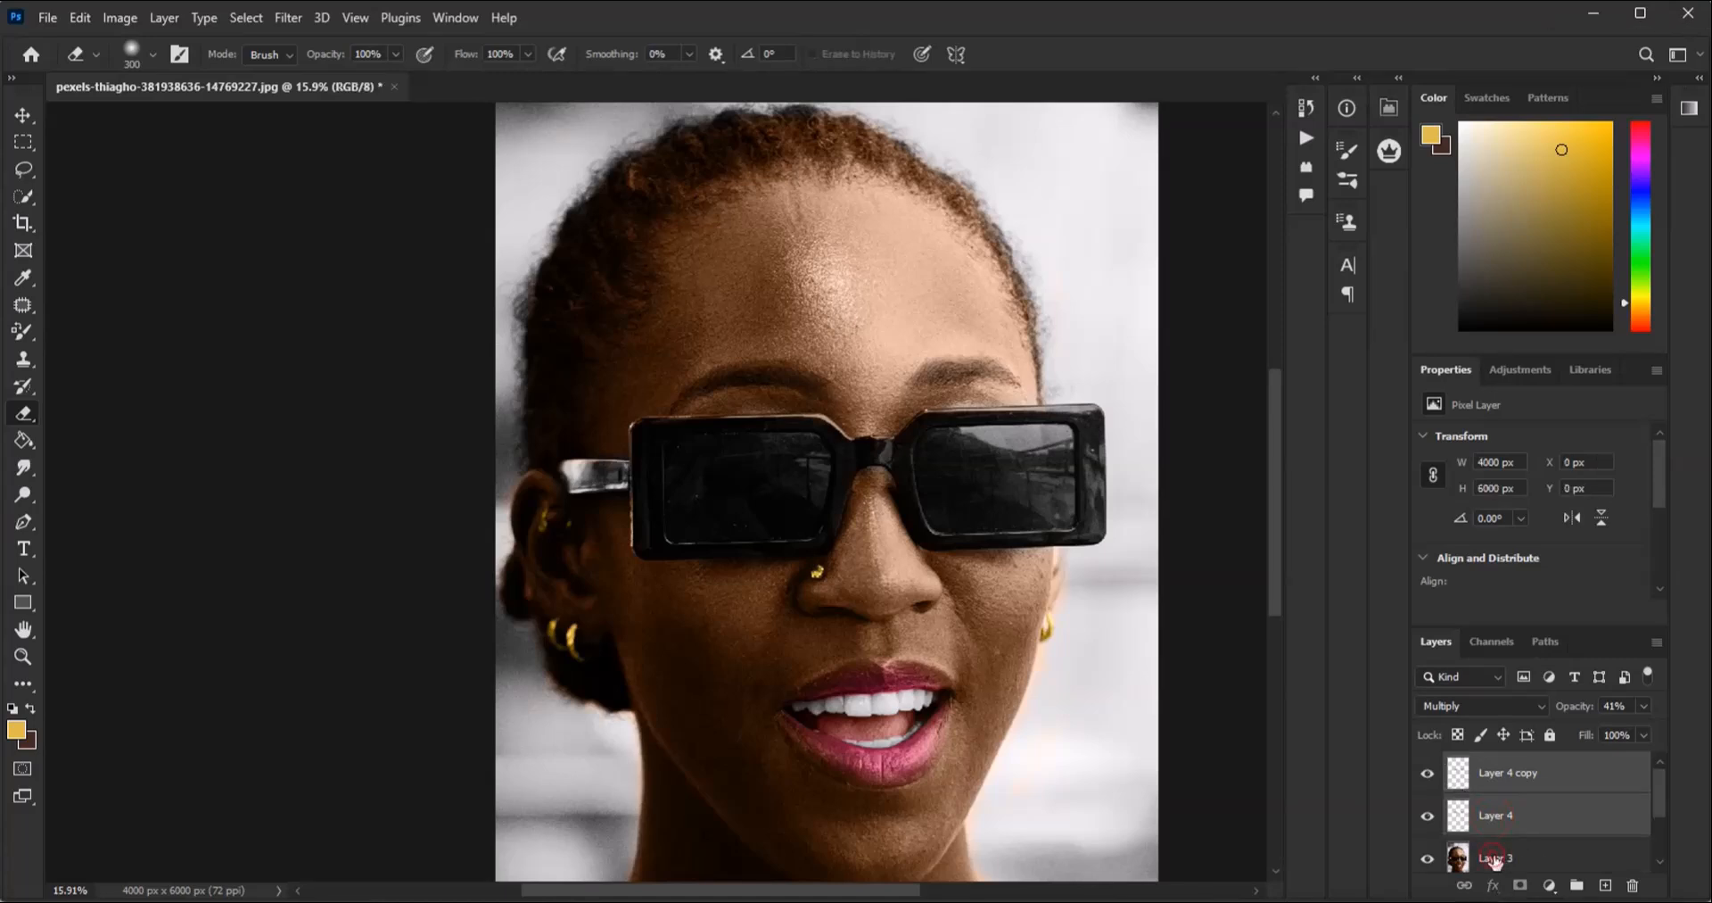
{"action": "left_click", "coordinate": [1494, 859], "text": "shift"}
{"action": "key", "text": "ctrl+e"}
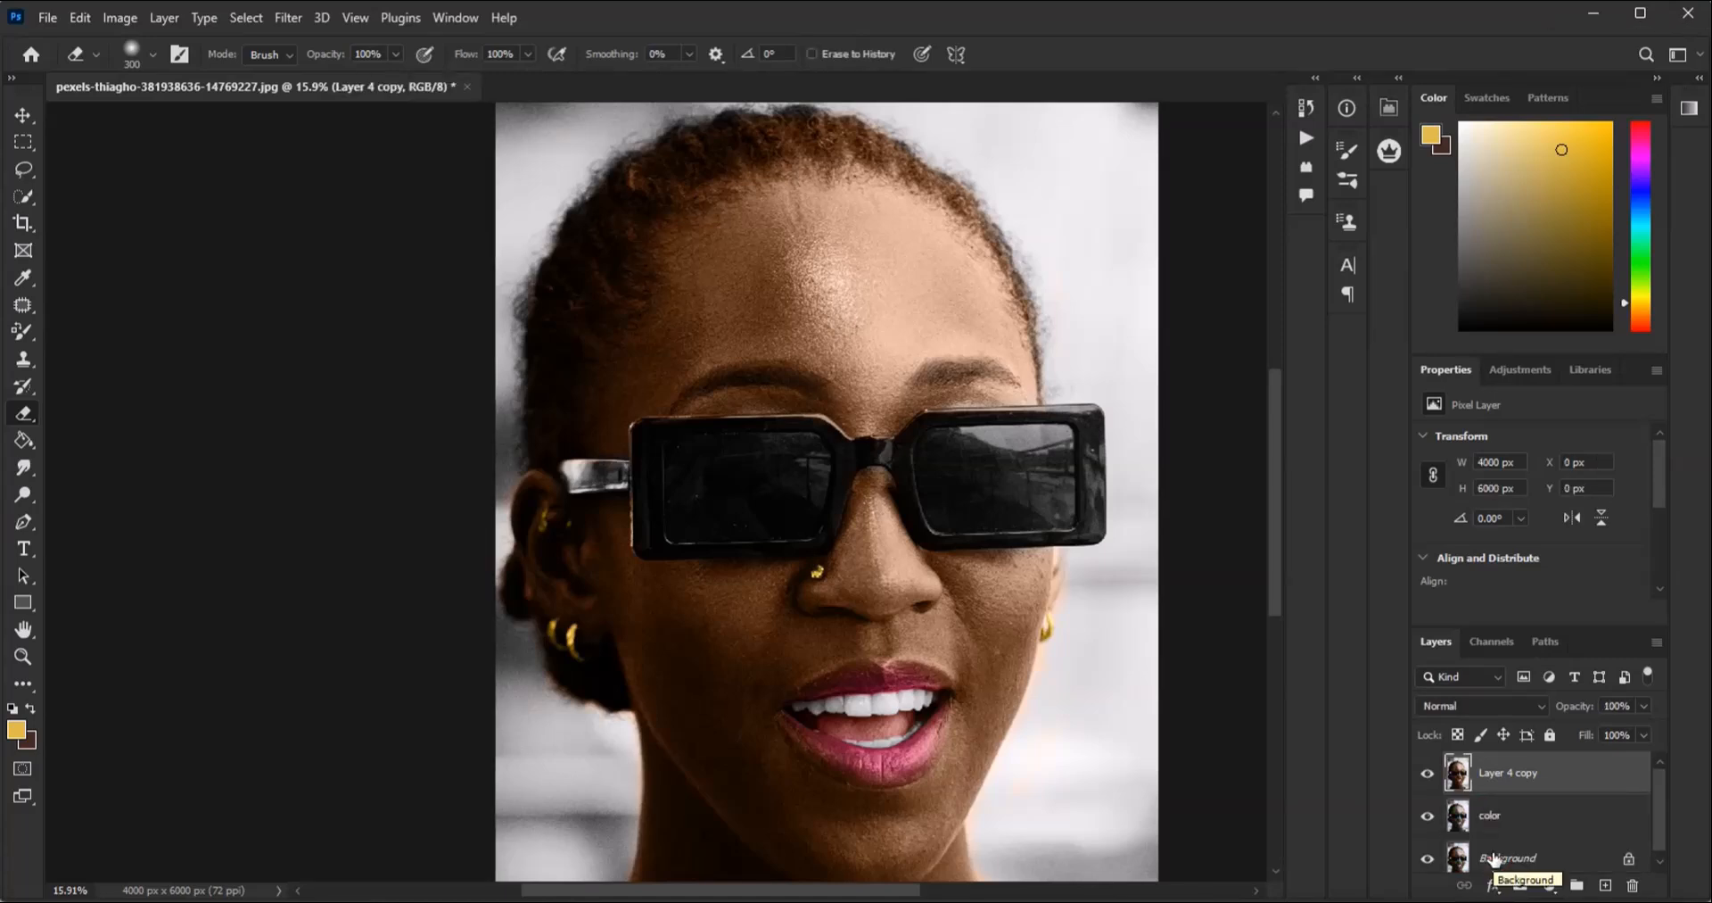
Step: Set the foreground color to black for recoloring the hair
{"action": "scroll", "coordinate": [834, 149], "scroll_direction": "down", "scroll_amount": 2}
{"action": "scroll", "coordinate": [834, 149], "scroll_direction": "up", "scroll_amount": 3}
{"action": "scroll", "coordinate": [856, 178], "scroll_direction": "up", "scroll_amount": 1}
{"action": "scroll", "coordinate": [642, 325], "scroll_direction": "up", "scroll_amount": 1}
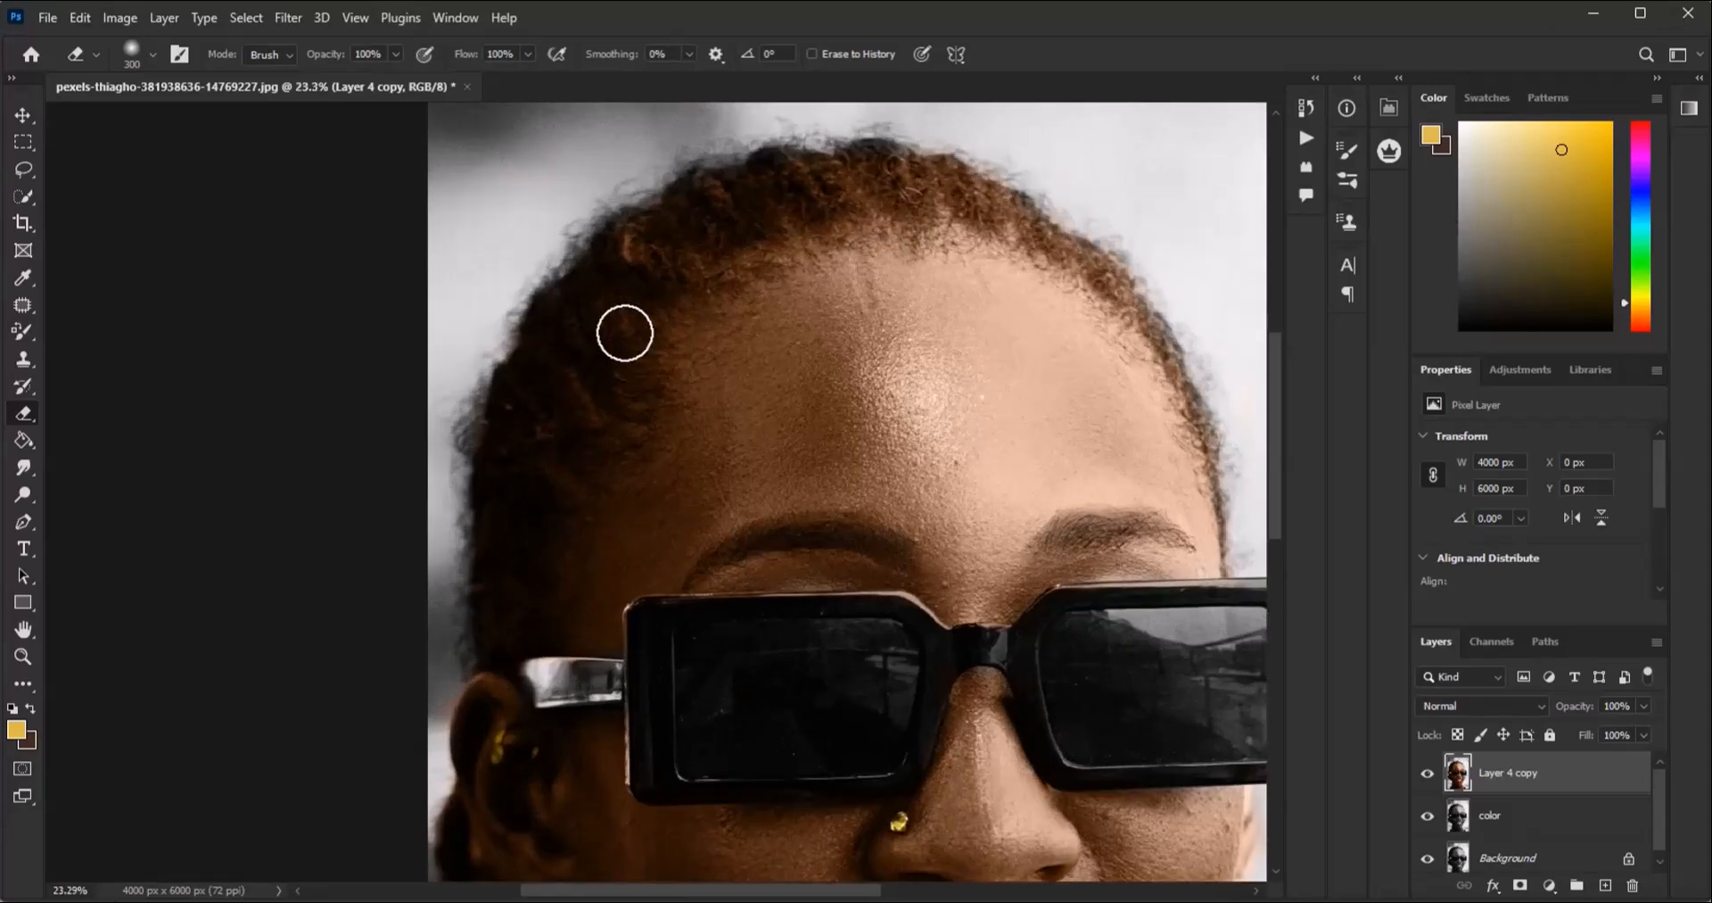
{"action": "left_click", "coordinate": [19, 729]}
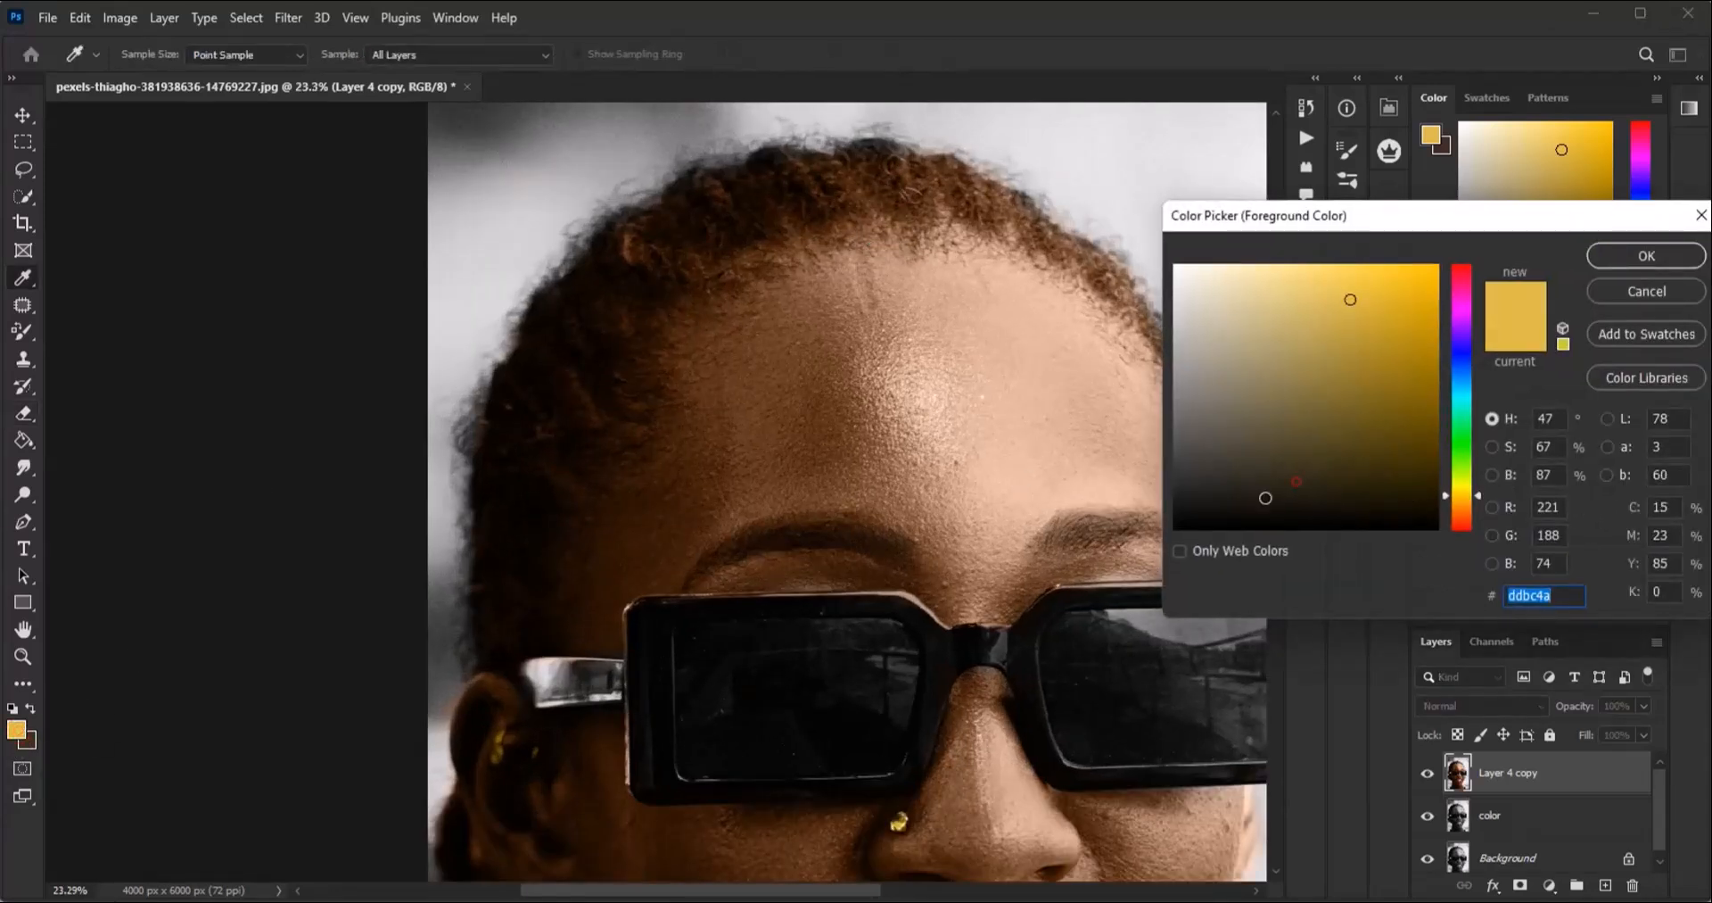
{"action": "type", "text": "000000"}
{"action": "left_click", "coordinate": [1614, 255]}
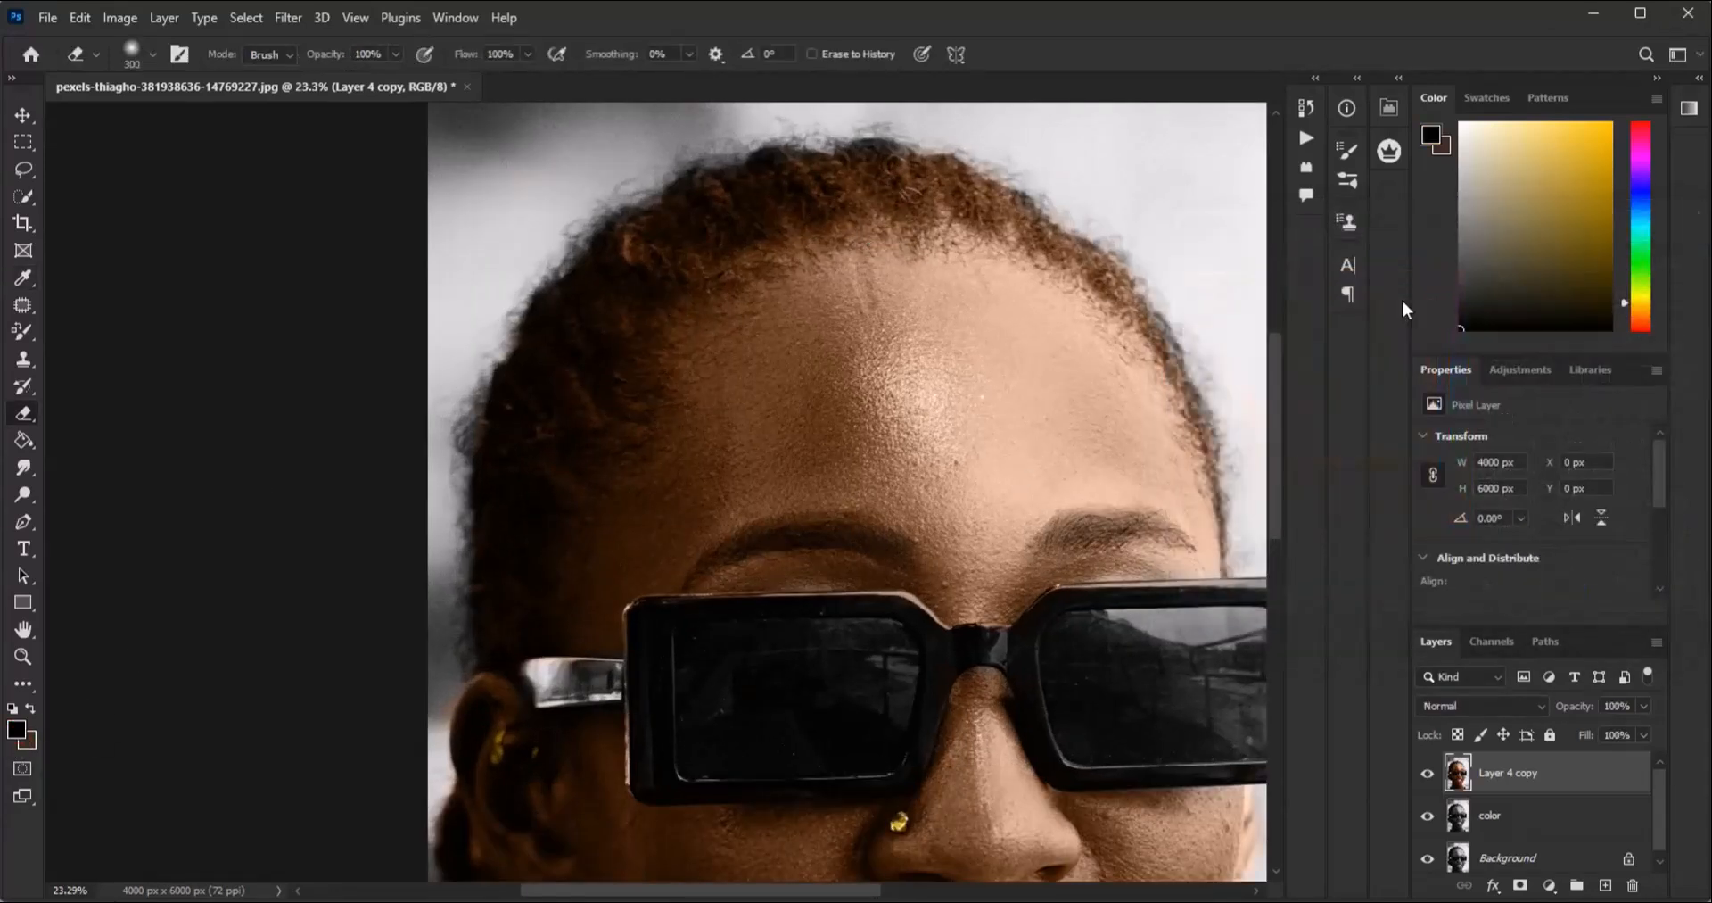
Step: Recolor the brown-tinted hair around the top and side of the head black using a 700 px Color Replacement brush in Color mode
{"action": "left_click", "coordinate": [40, 330]}
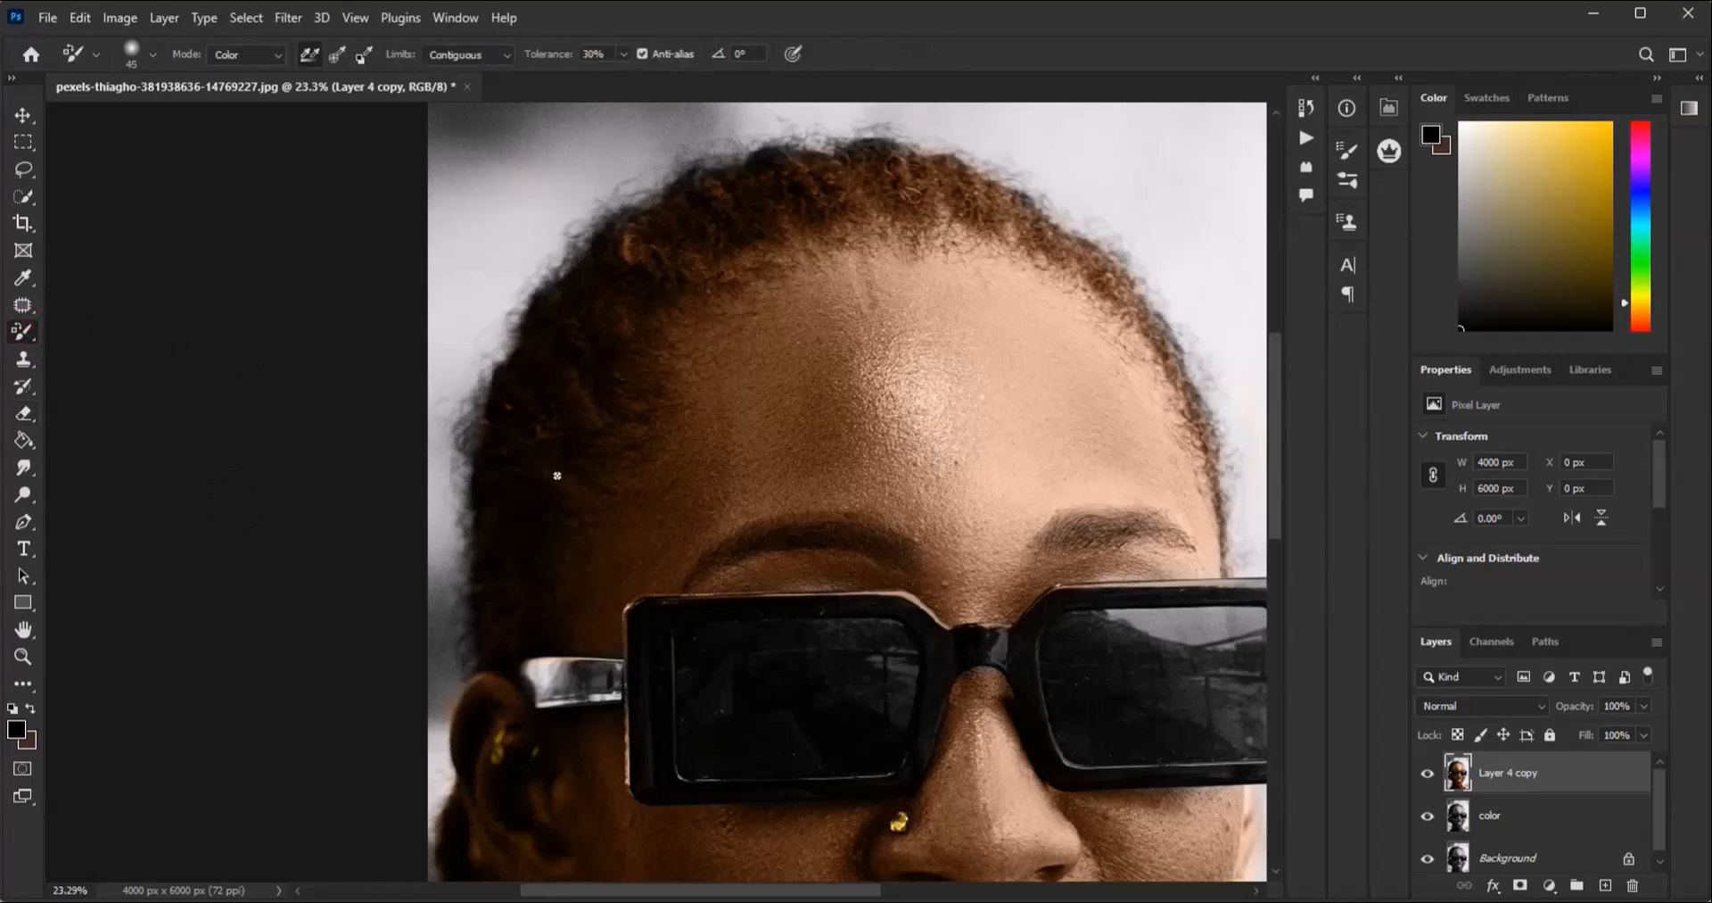
{"action": "key", "text": "bracketright"}
{"action": "key", "text": "bracketright"}
{"action": "key", "text": "bracketright"}
{"action": "key", "text": "bracketright"}
{"action": "key", "text": "bracketright"}
{"action": "key", "text": "bracketright"}
{"action": "key", "text": "bracketright"}
{"action": "key", "text": "bracketright"}
{"action": "key", "text": "bracketright"}
{"action": "key", "text": "bracketright"}
{"action": "key", "text": "bracketright"}
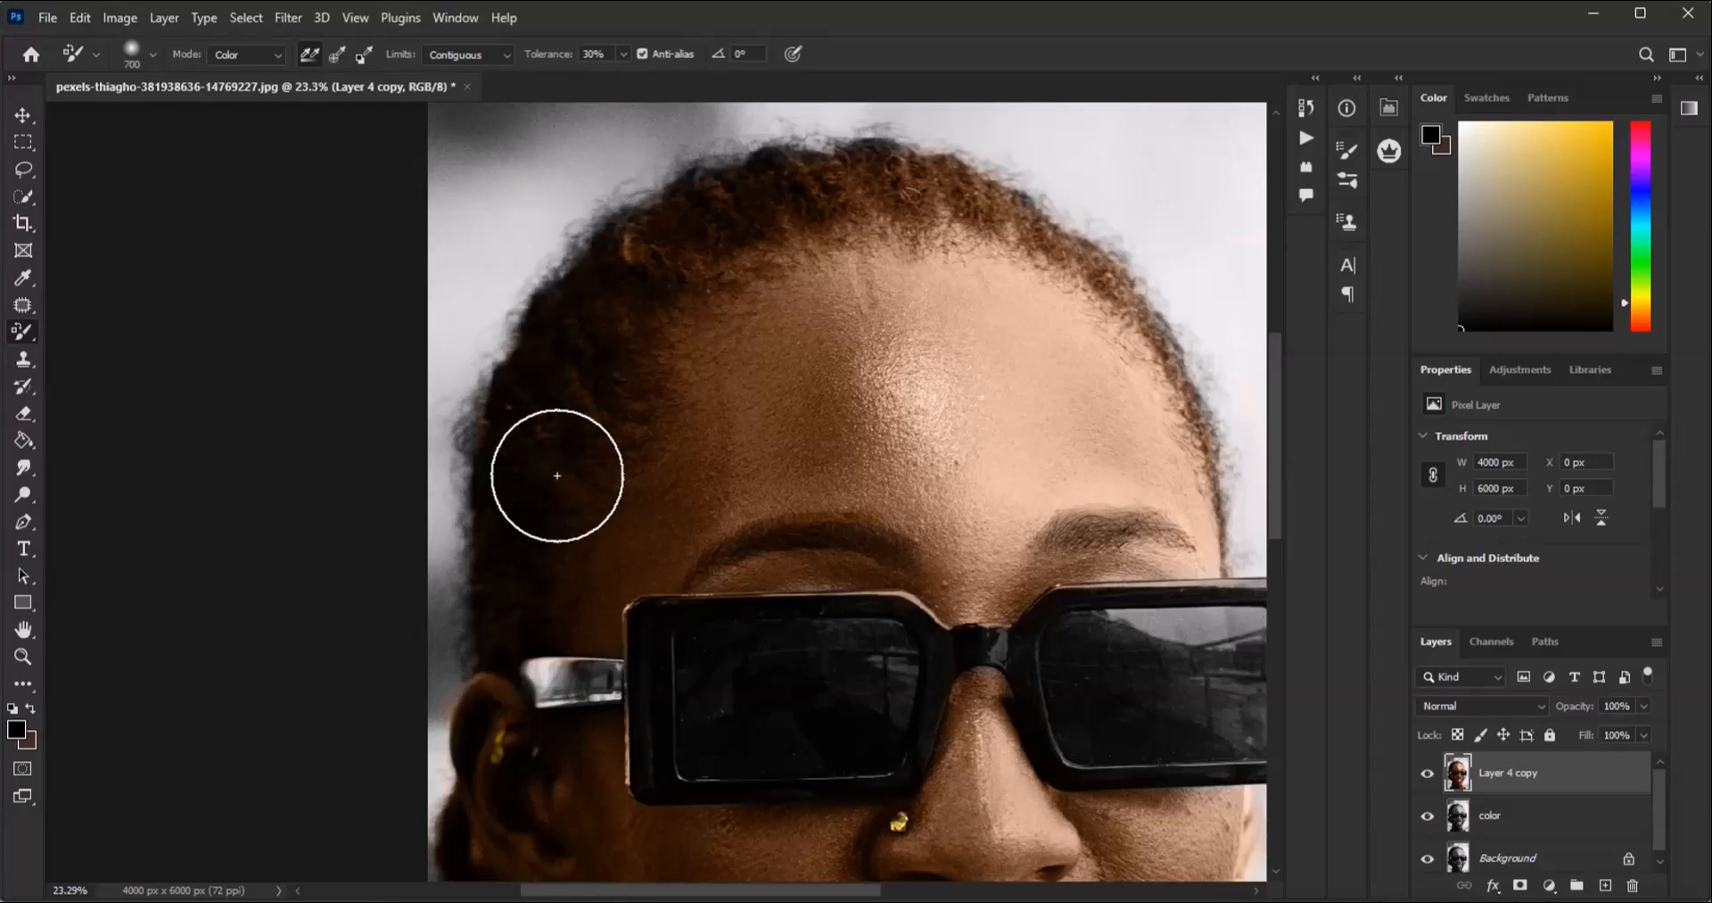
{"action": "mouse_move", "coordinate": [557, 476]}
{"action": "left_mouse_down"}
{"action": "mouse_move", "coordinate": [615, 365]}
{"action": "mouse_move", "coordinate": [611, 245]}
{"action": "mouse_move", "coordinate": [575, 280]}
{"action": "mouse_move", "coordinate": [627, 260]}
{"action": "mouse_move", "coordinate": [701, 169]}
{"action": "mouse_move", "coordinate": [677, 204]}
{"action": "mouse_move", "coordinate": [787, 155]}
{"action": "mouse_move", "coordinate": [1011, 164]}
{"action": "mouse_move", "coordinate": [976, 168]}
{"action": "mouse_move", "coordinate": [1106, 245]}
{"action": "mouse_move", "coordinate": [1092, 253]}
{"action": "mouse_move", "coordinate": [1113, 262]}
{"action": "mouse_move", "coordinate": [1096, 259]}
{"action": "mouse_move", "coordinate": [1207, 380]}
{"action": "left_mouse_up"}
{"action": "mouse_move", "coordinate": [570, 272]}
{"action": "left_mouse_down"}
{"action": "mouse_move", "coordinate": [491, 404]}
{"action": "mouse_move", "coordinate": [469, 516]}
{"action": "left_mouse_up"}
{"action": "mouse_move", "coordinate": [481, 601]}
{"action": "left_mouse_down"}
{"action": "mouse_move", "coordinate": [545, 481]}
{"action": "mouse_move", "coordinate": [542, 496]}
{"action": "mouse_move", "coordinate": [626, 361]}
{"action": "mouse_move", "coordinate": [643, 264]}
{"action": "mouse_move", "coordinate": [642, 222]}
{"action": "left_mouse_up"}
{"action": "scroll", "coordinate": [768, 172], "scroll_direction": "down", "scroll_amount": 3}
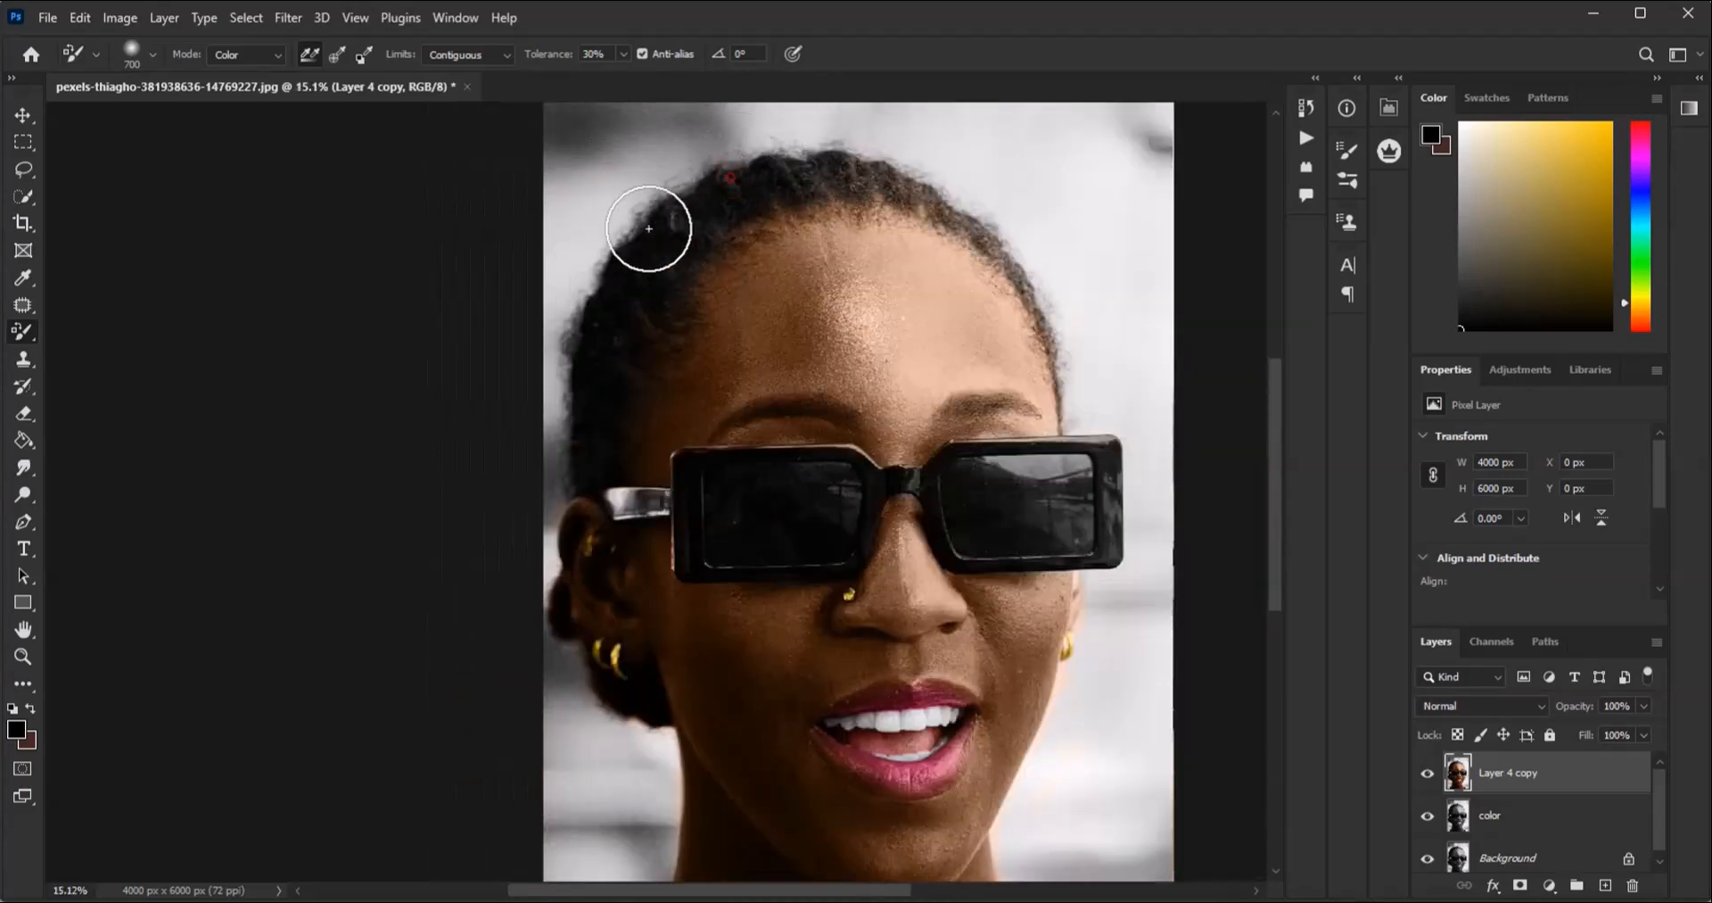
Step: Recolor the hair behind the ear and below the earrings black with a 175 px Color Replacement brush
{"action": "scroll", "coordinate": [553, 683], "scroll_direction": "up", "scroll_amount": 4}
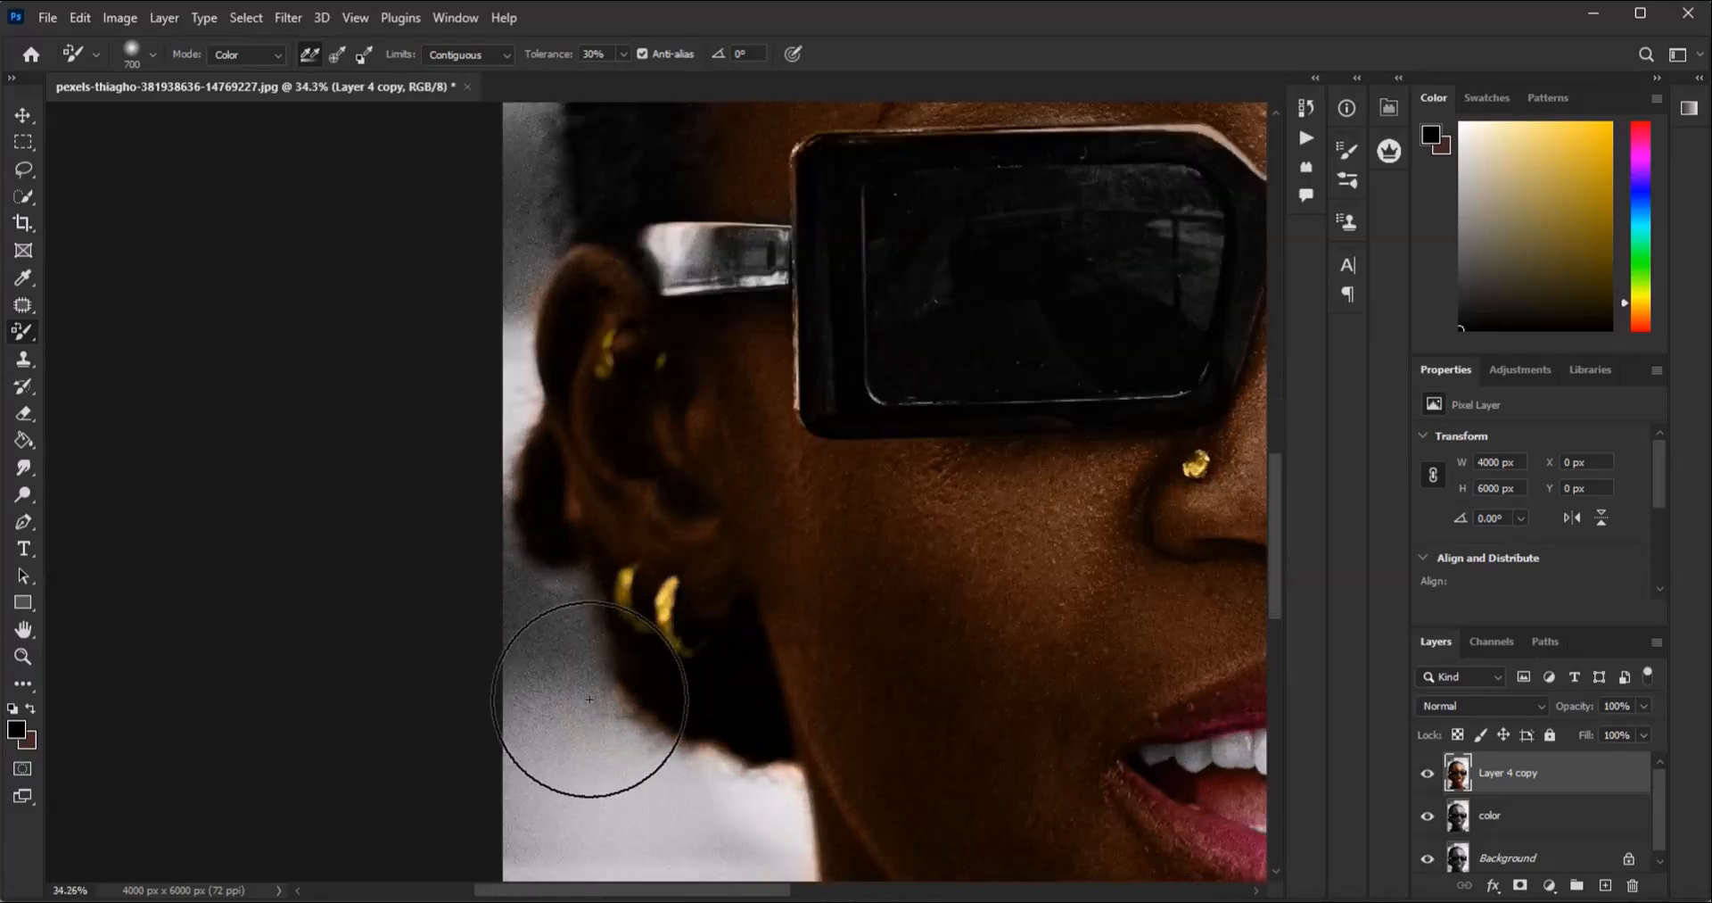
{"action": "key", "text": "bracketleft"}
{"action": "key", "text": "bracketleft"}
{"action": "key", "text": "bracketleft"}
{"action": "key", "text": "bracketleft"}
{"action": "key", "text": "bracketleft"}
{"action": "key", "text": "bracketleft"}
{"action": "key", "text": "bracketleft"}
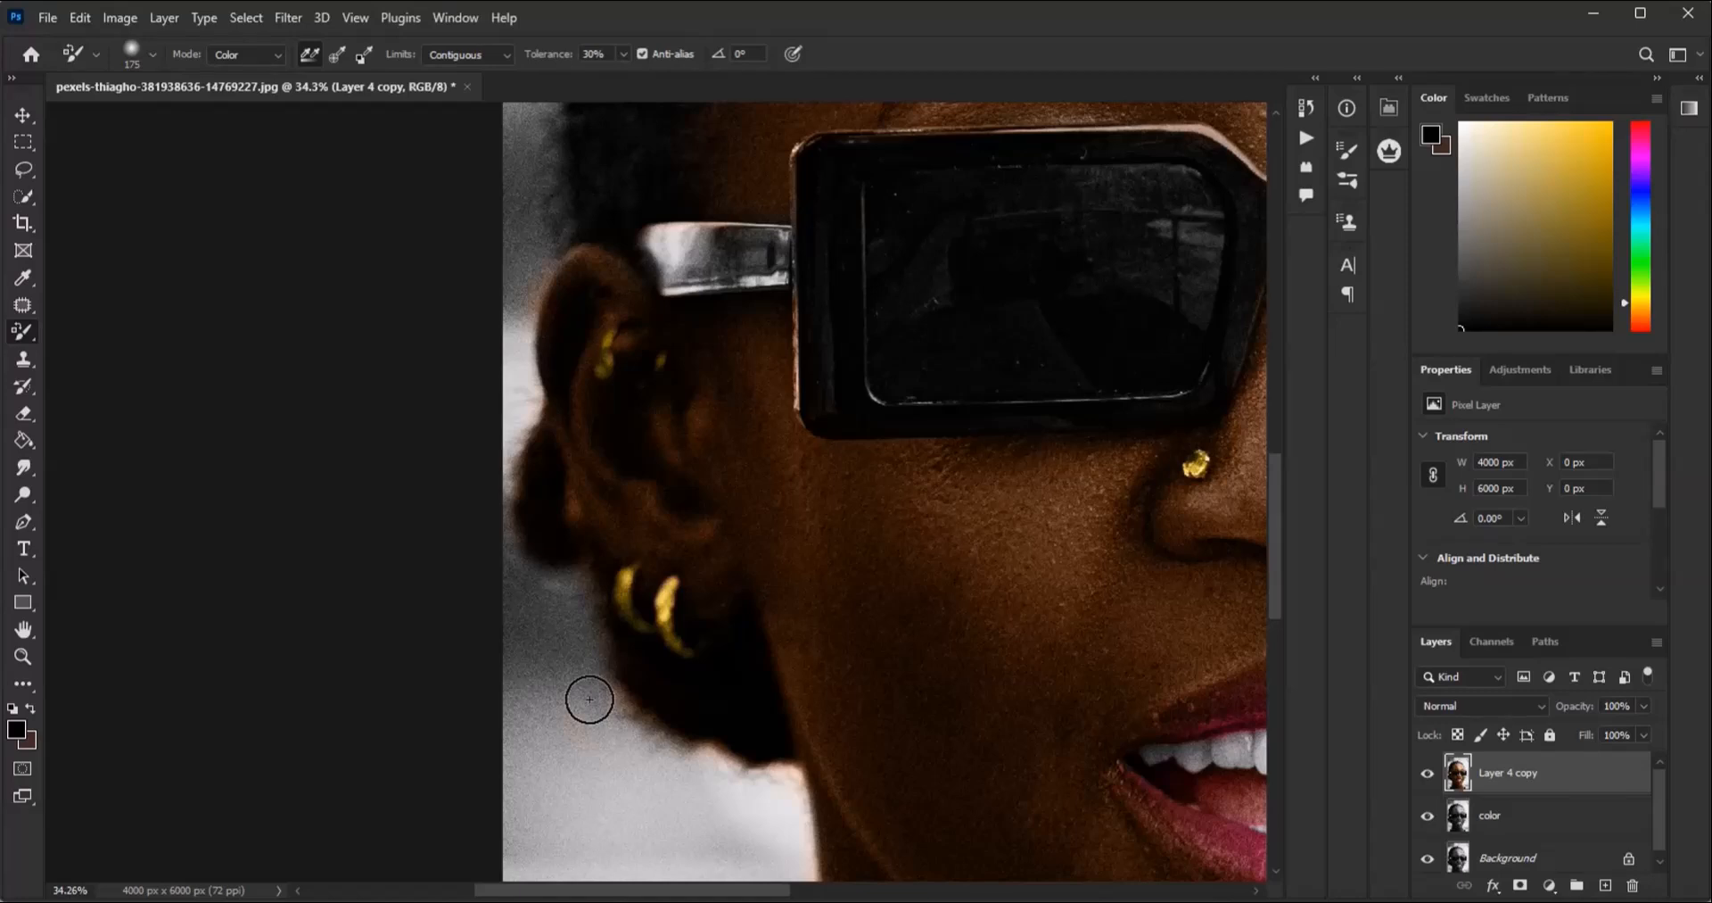
{"action": "left_click_drag", "start_coordinate": [600, 629], "coordinate": [691, 724]}
{"action": "mouse_move", "coordinate": [562, 691]}
{"action": "left_mouse_down"}
{"action": "mouse_move", "coordinate": [633, 721]}
{"action": "mouse_move", "coordinate": [596, 665]}
{"action": "mouse_move", "coordinate": [631, 707]}
{"action": "left_mouse_up"}
{"action": "mouse_move", "coordinate": [573, 590]}
{"action": "left_mouse_down"}
{"action": "mouse_move", "coordinate": [516, 473]}
{"action": "mouse_move", "coordinate": [515, 417]}
{"action": "left_mouse_up"}
{"action": "scroll", "coordinate": [685, 433], "scroll_direction": "down", "scroll_amount": 5}
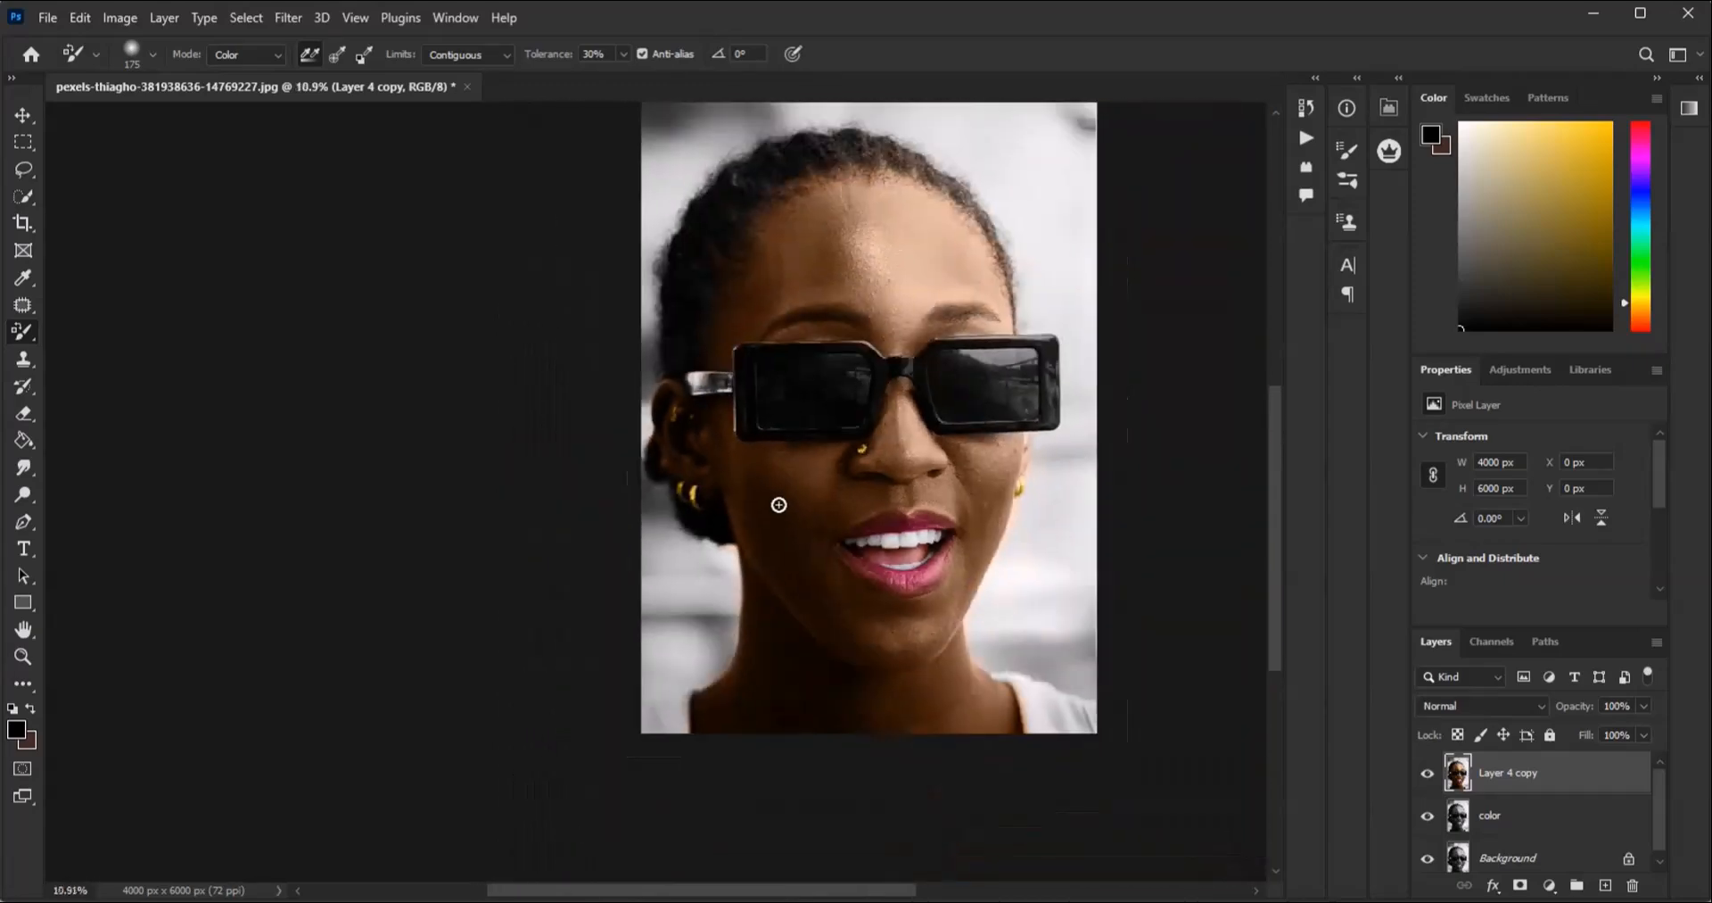
Step: Examine the recolored portrait up close around the face, neck and shirt
{"action": "scroll", "coordinate": [803, 491], "scroll_direction": "up", "scroll_amount": 4}
{"action": "scroll", "coordinate": [909, 386], "scroll_direction": "down", "scroll_amount": 2}
{"action": "scroll", "coordinate": [891, 383], "scroll_direction": "up", "scroll_amount": 4}
{"action": "scroll", "coordinate": [914, 384], "scroll_direction": "down", "scroll_amount": 3}
{"action": "scroll", "coordinate": [882, 420], "scroll_direction": "up", "scroll_amount": 1}
{"action": "scroll", "coordinate": [858, 458], "scroll_direction": "down", "scroll_amount": 2}
{"action": "scroll", "coordinate": [858, 457], "scroll_direction": "up", "scroll_amount": 3}
{"action": "scroll", "coordinate": [1093, 719], "scroll_direction": "down", "scroll_amount": 1}
{"action": "scroll", "coordinate": [684, 649], "scroll_direction": "up", "scroll_amount": 1}
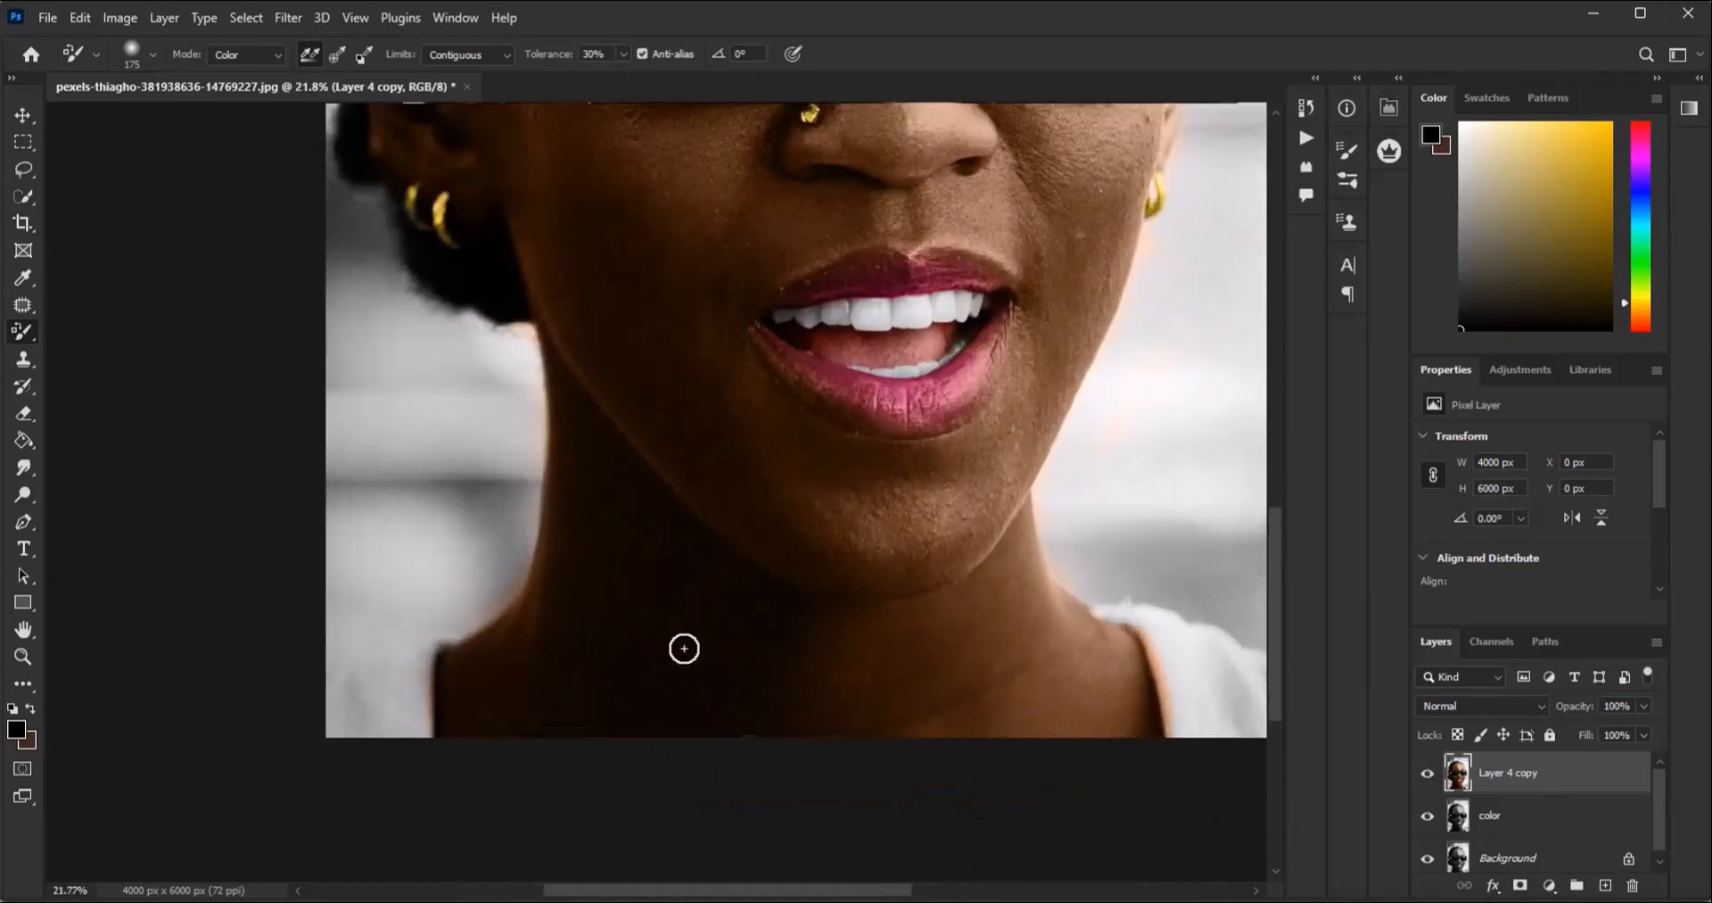
{"action": "scroll", "coordinate": [684, 648], "scroll_direction": "down", "scroll_amount": 1}
{"action": "scroll", "coordinate": [548, 530], "scroll_direction": "up", "scroll_amount": 1}
Step: Lasso the shirt areas on both shoulders in one combined selection and copy them to a new layer
{"action": "left_click", "coordinate": [24, 169]}
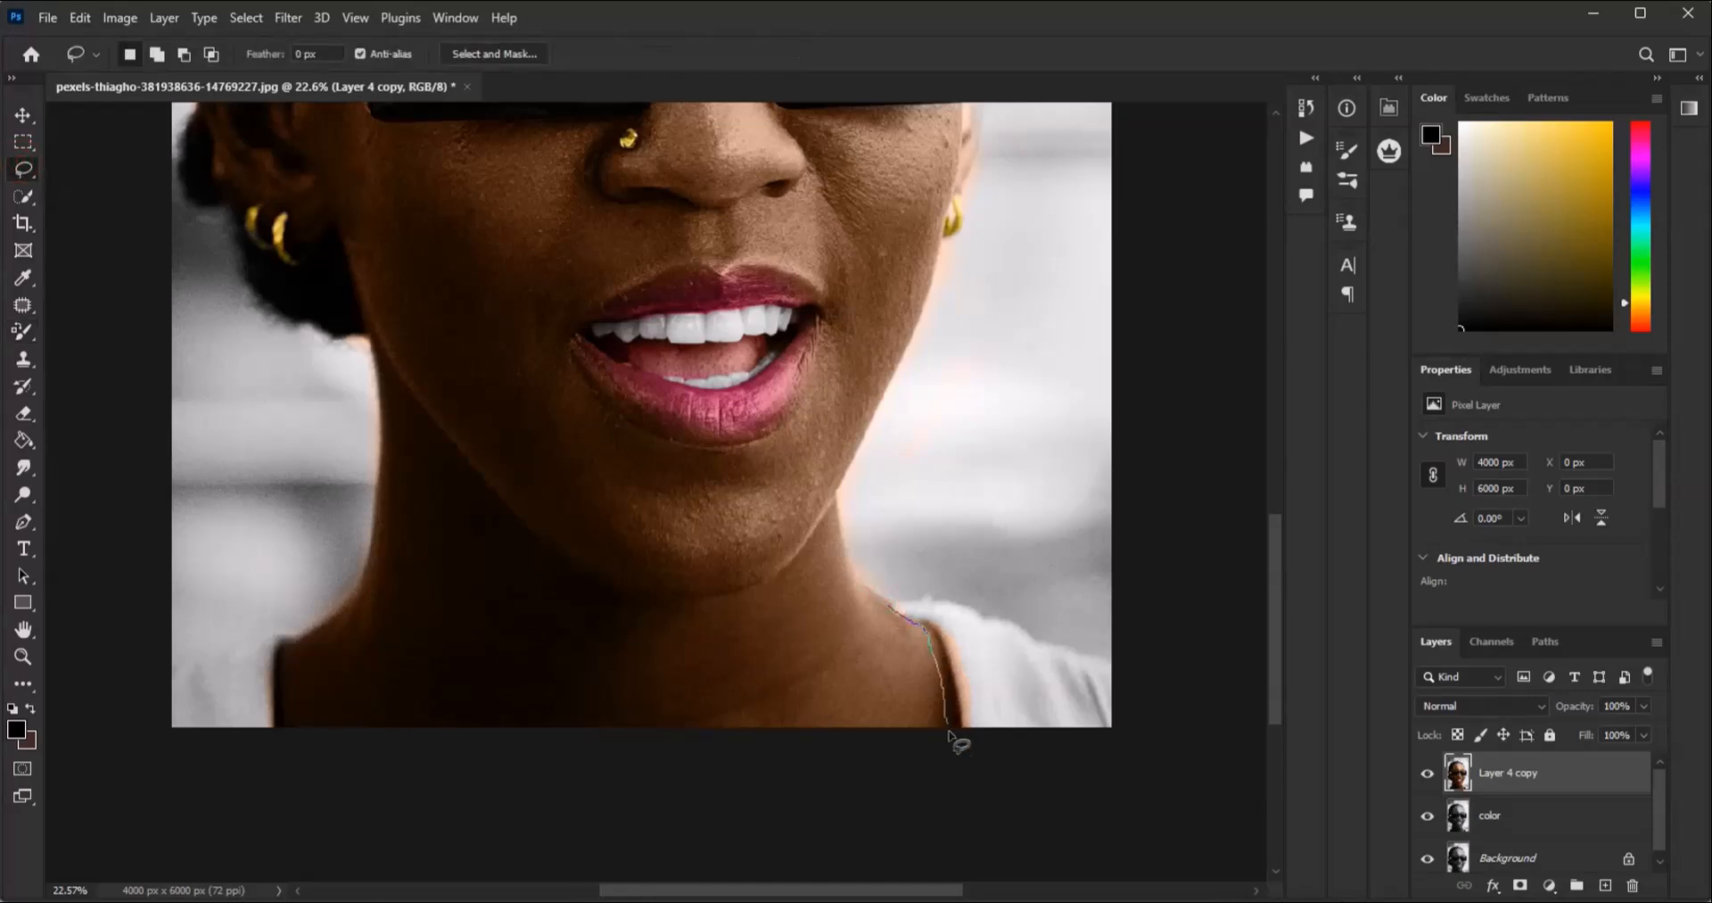
{"action": "left_click_drag", "start_coordinate": [886, 603], "coordinate": [926, 624]}
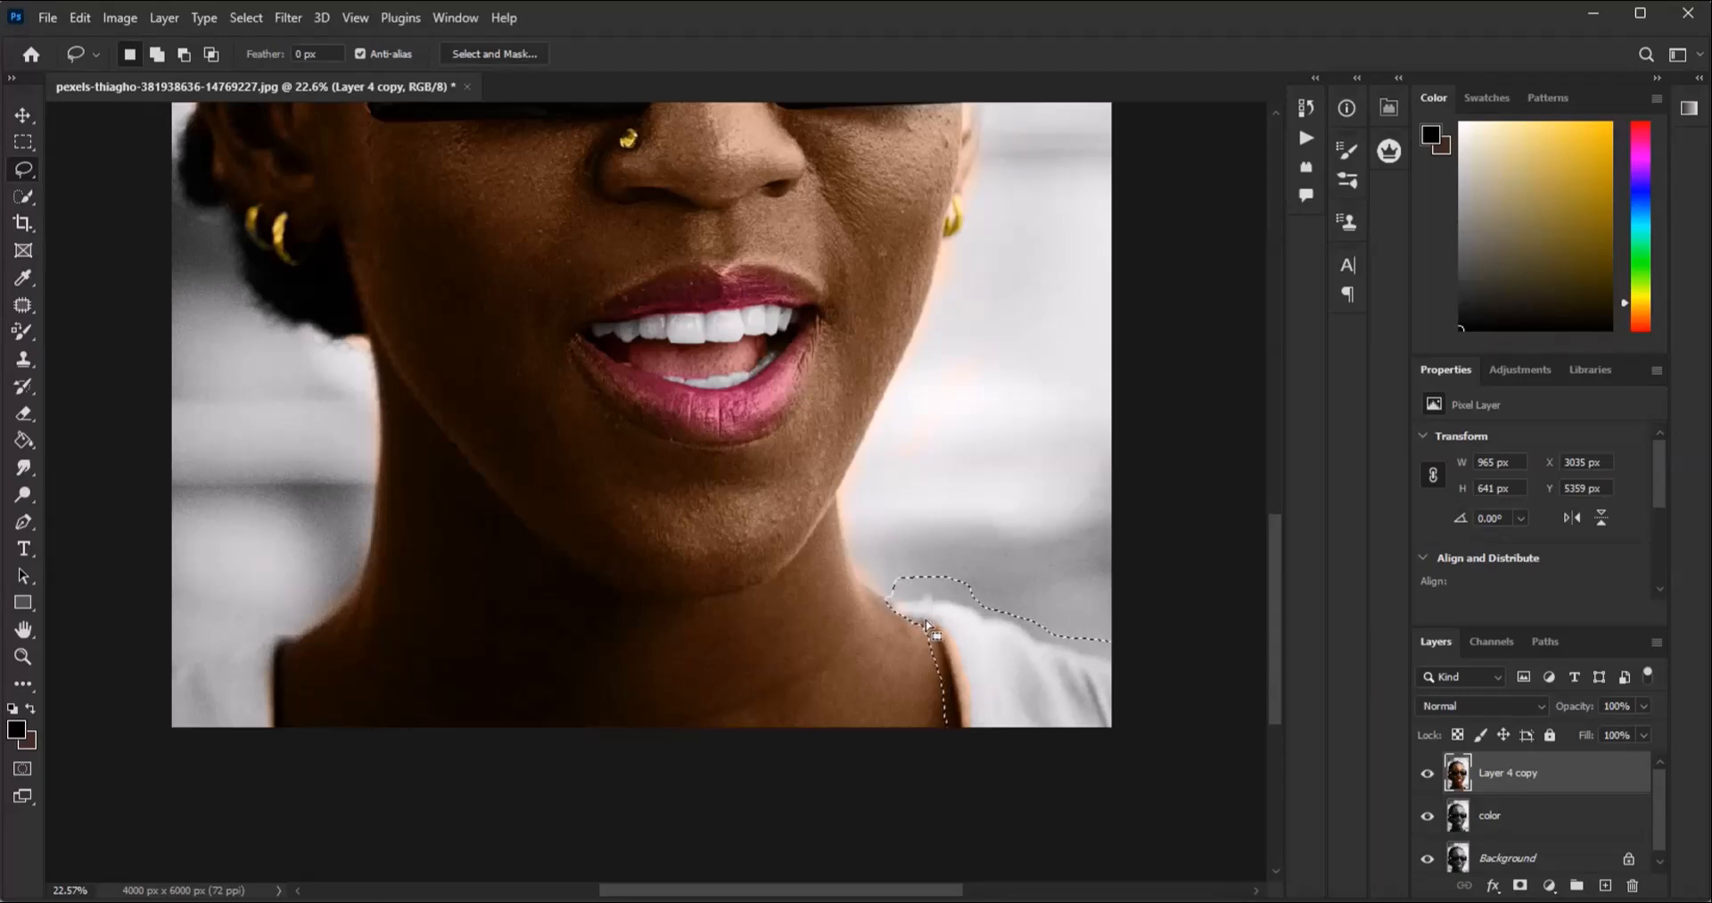
{"action": "key", "text": "shift"}
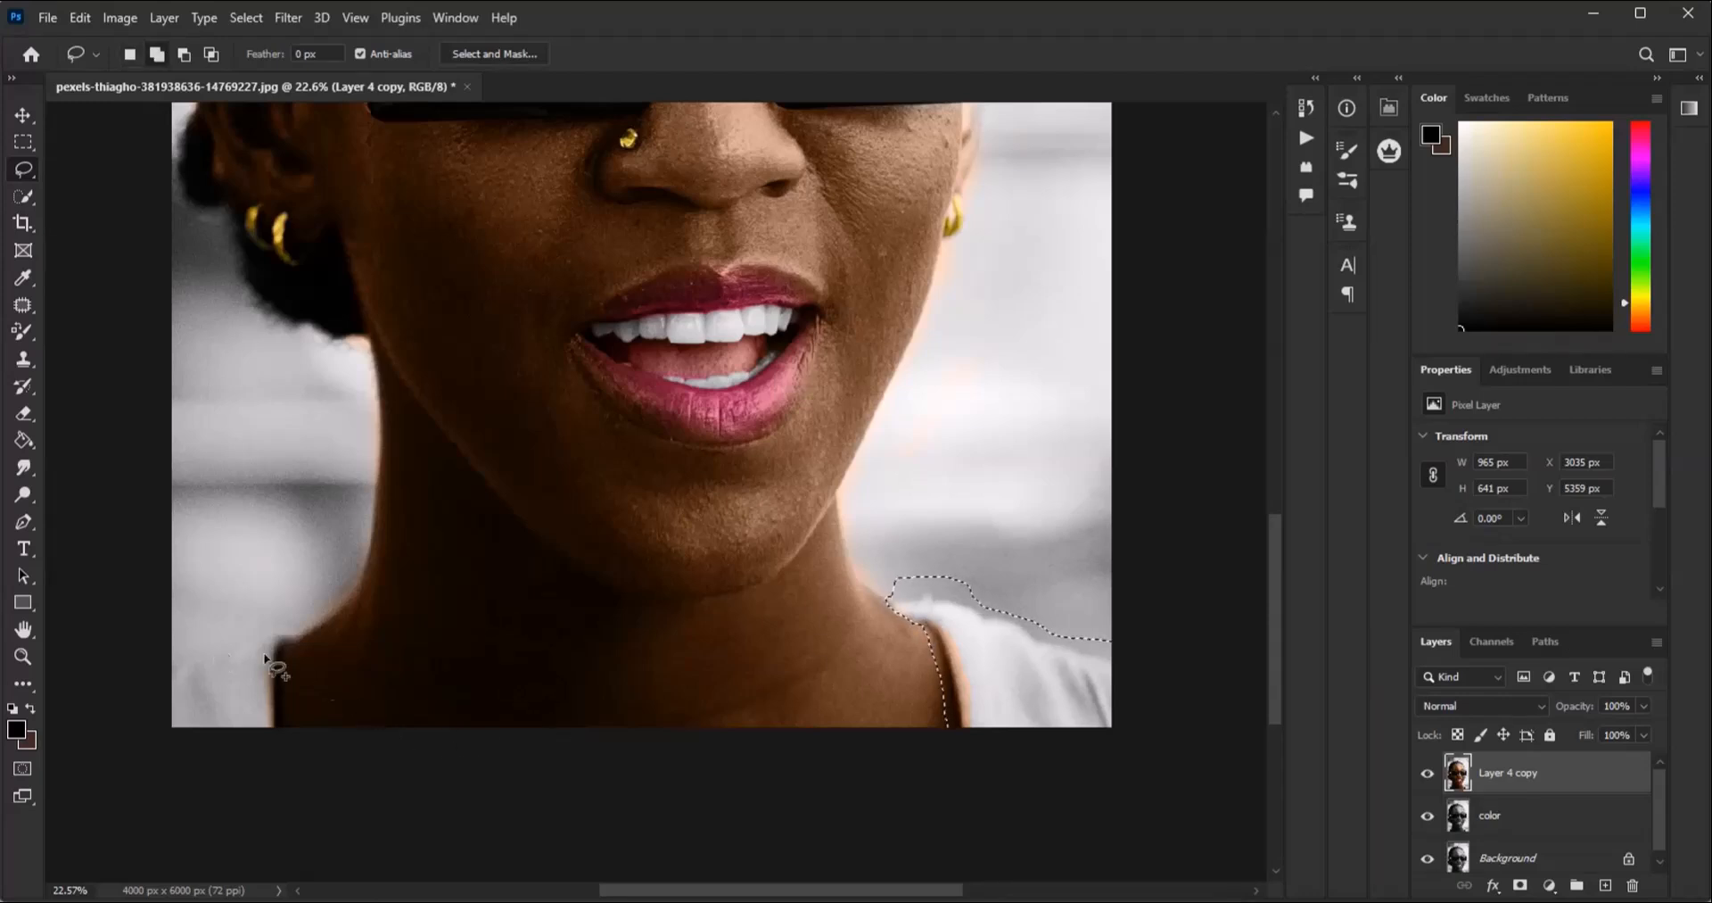
{"action": "left_click_drag", "start_coordinate": [276, 737], "coordinate": [275, 723]}
{"action": "left_click_drag", "start_coordinate": [268, 739], "coordinate": [271, 739]}
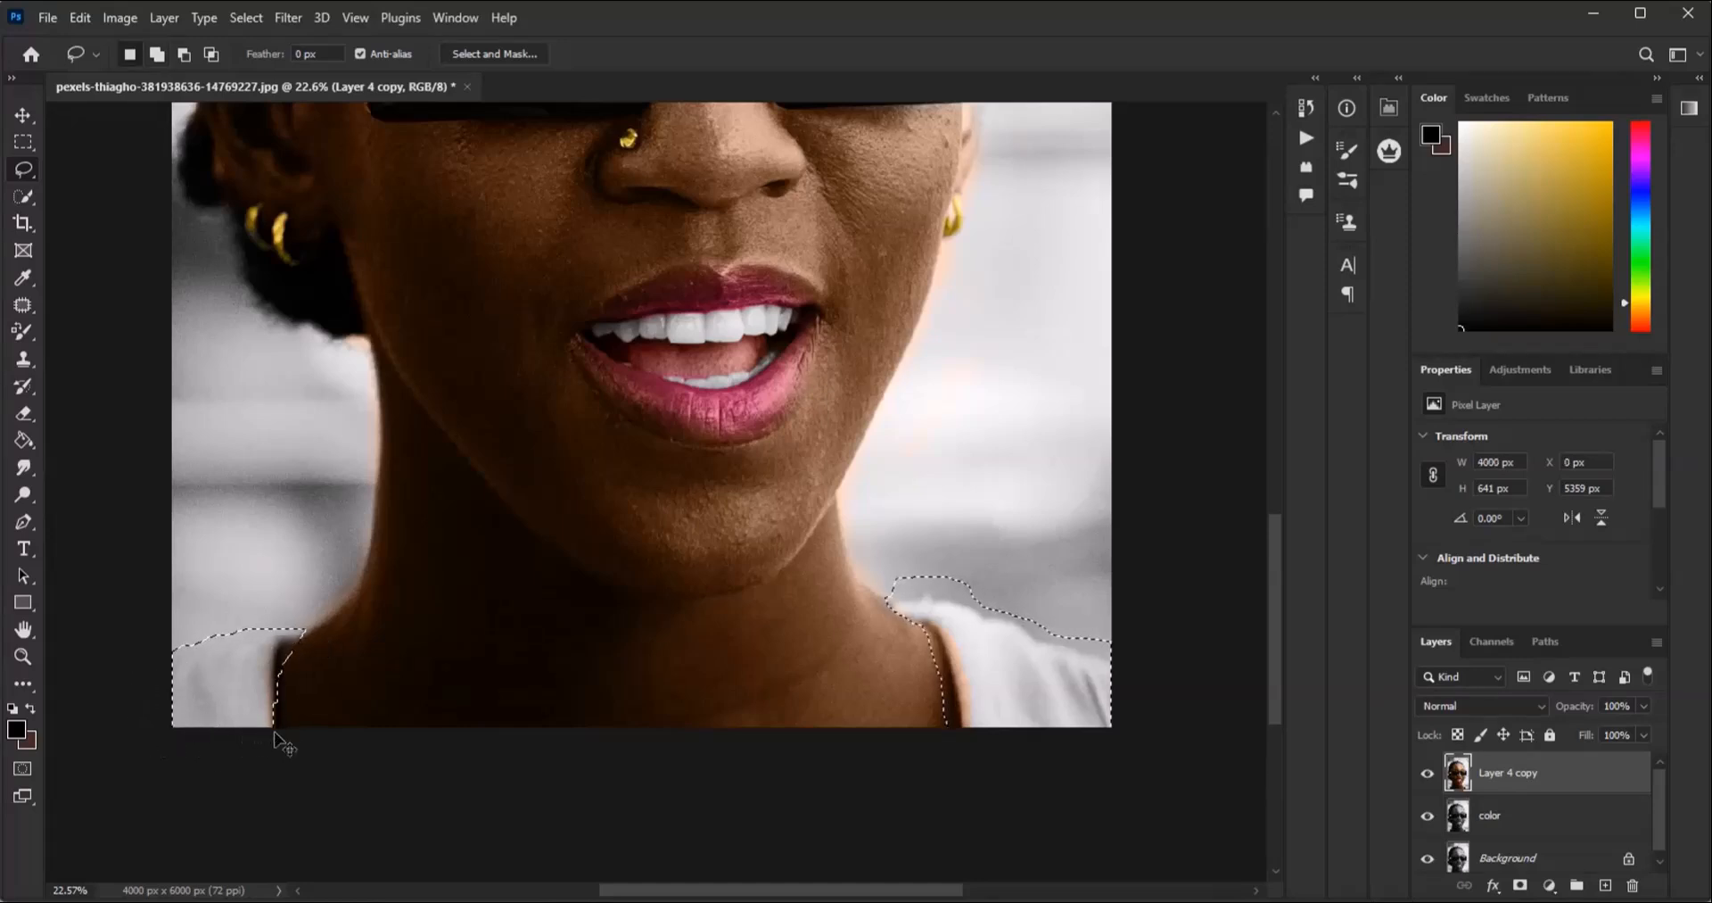
{"action": "key", "text": "ctrl+j"}
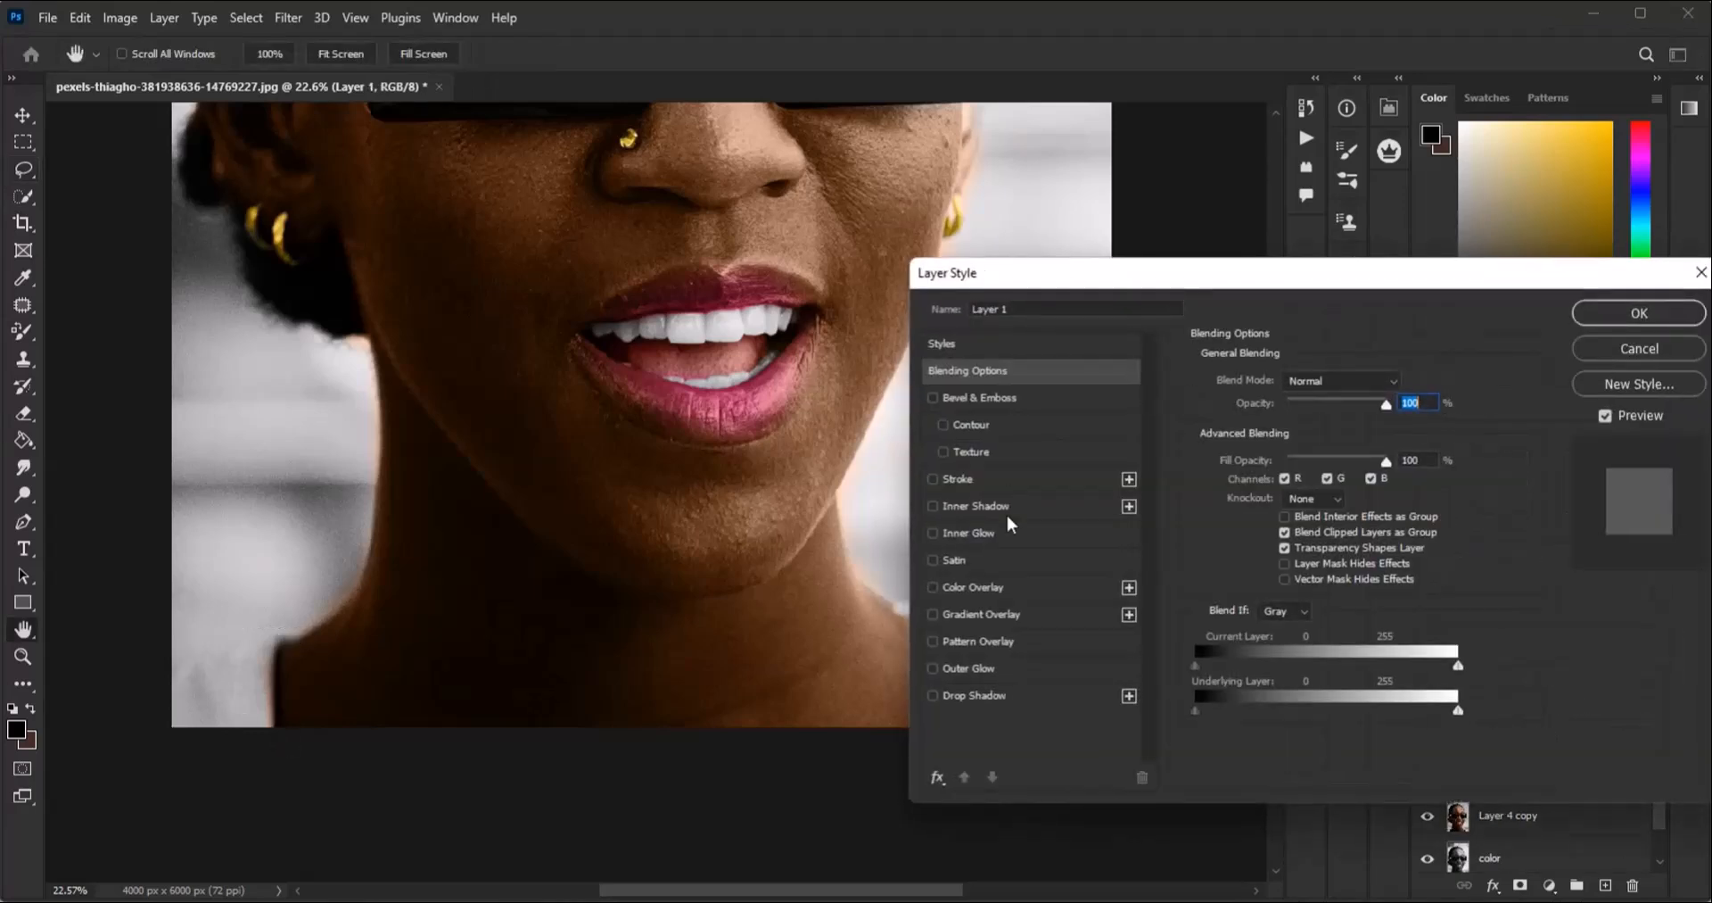
Step: Add a Gradient Overlay to the copied shirt layer and try several Purples presets, ending on Purple_22
{"action": "left_click", "coordinate": [931, 613]}
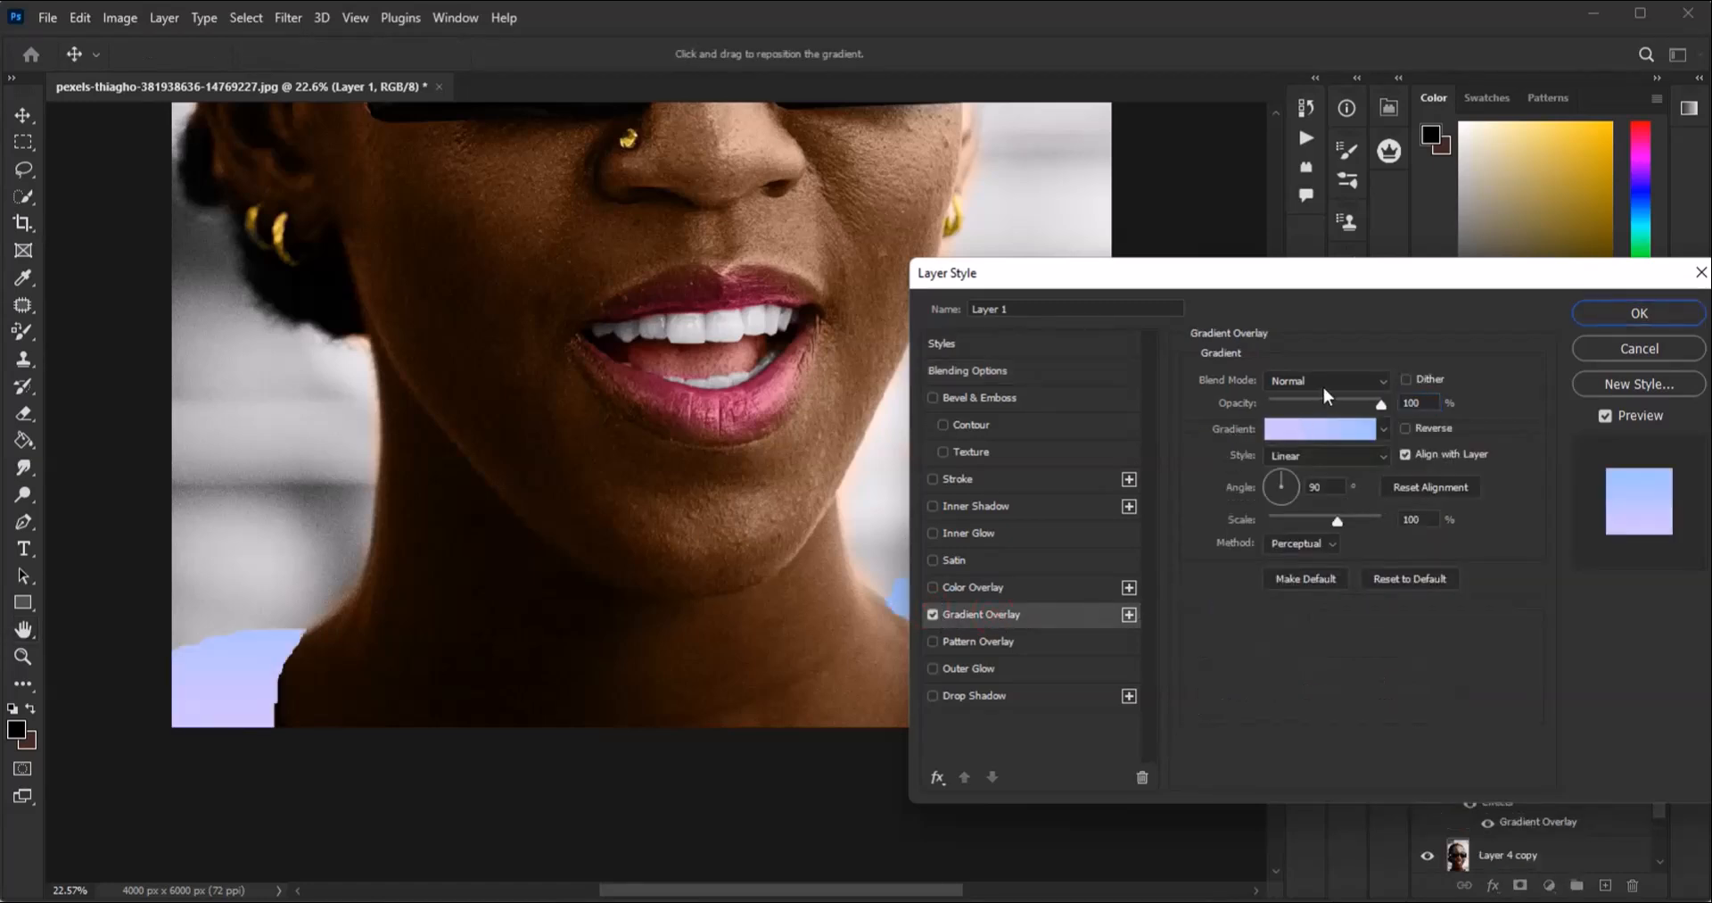
{"action": "left_click", "coordinate": [1333, 428]}
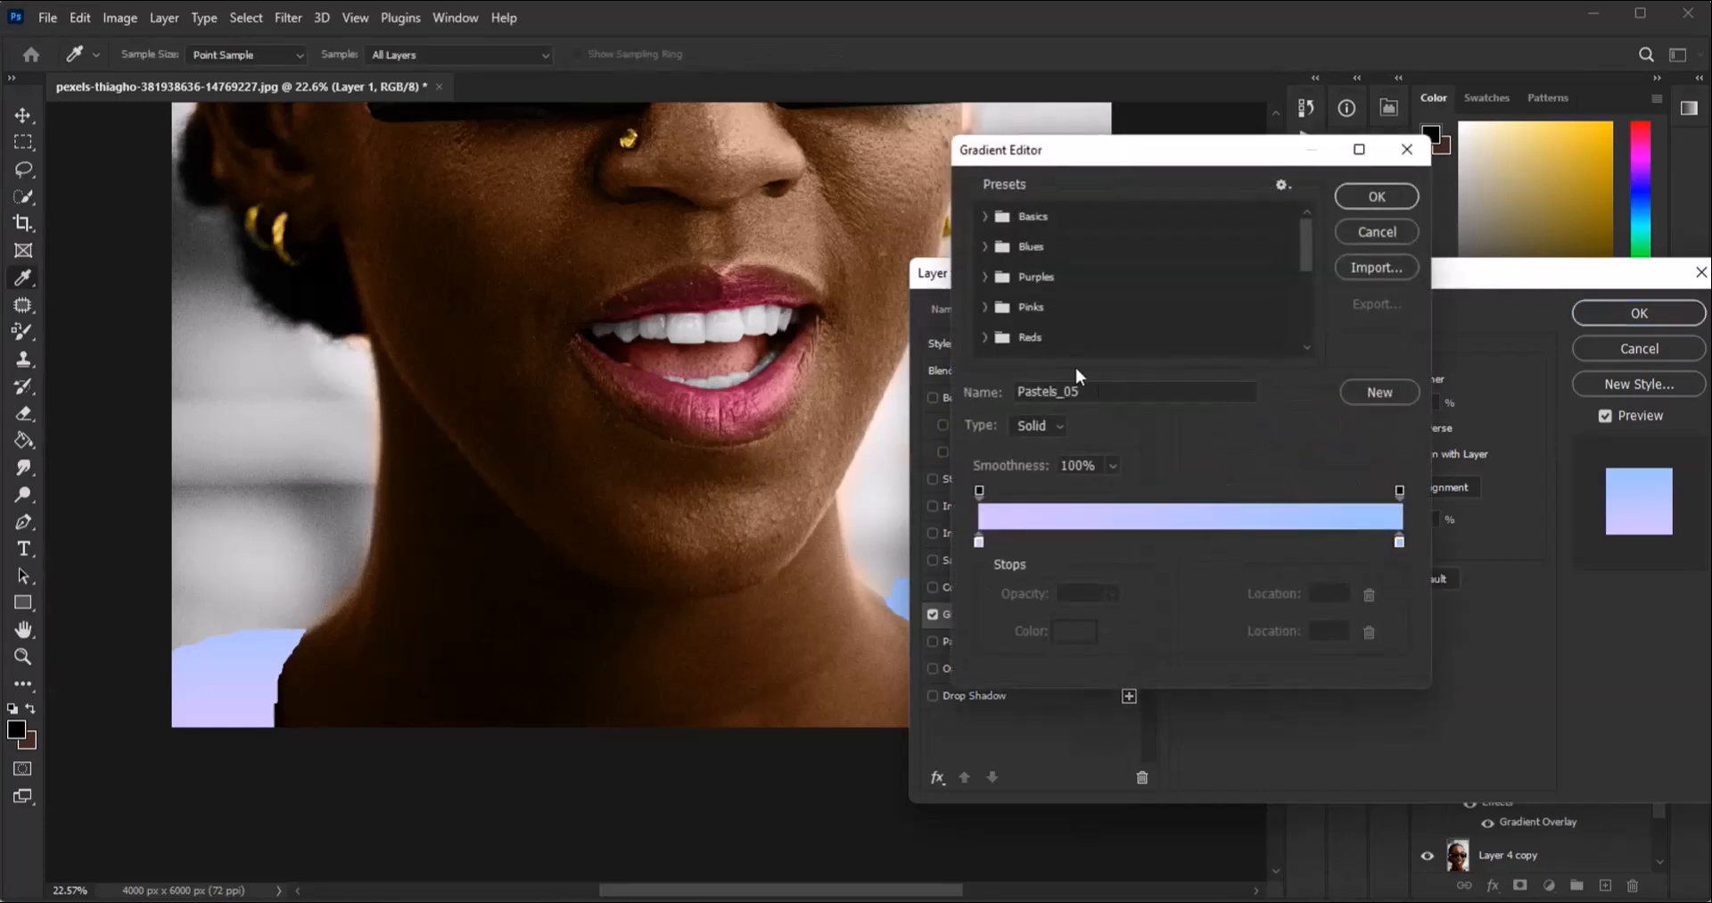
{"action": "left_click", "coordinate": [986, 276]}
{"action": "left_click", "coordinate": [1039, 306]}
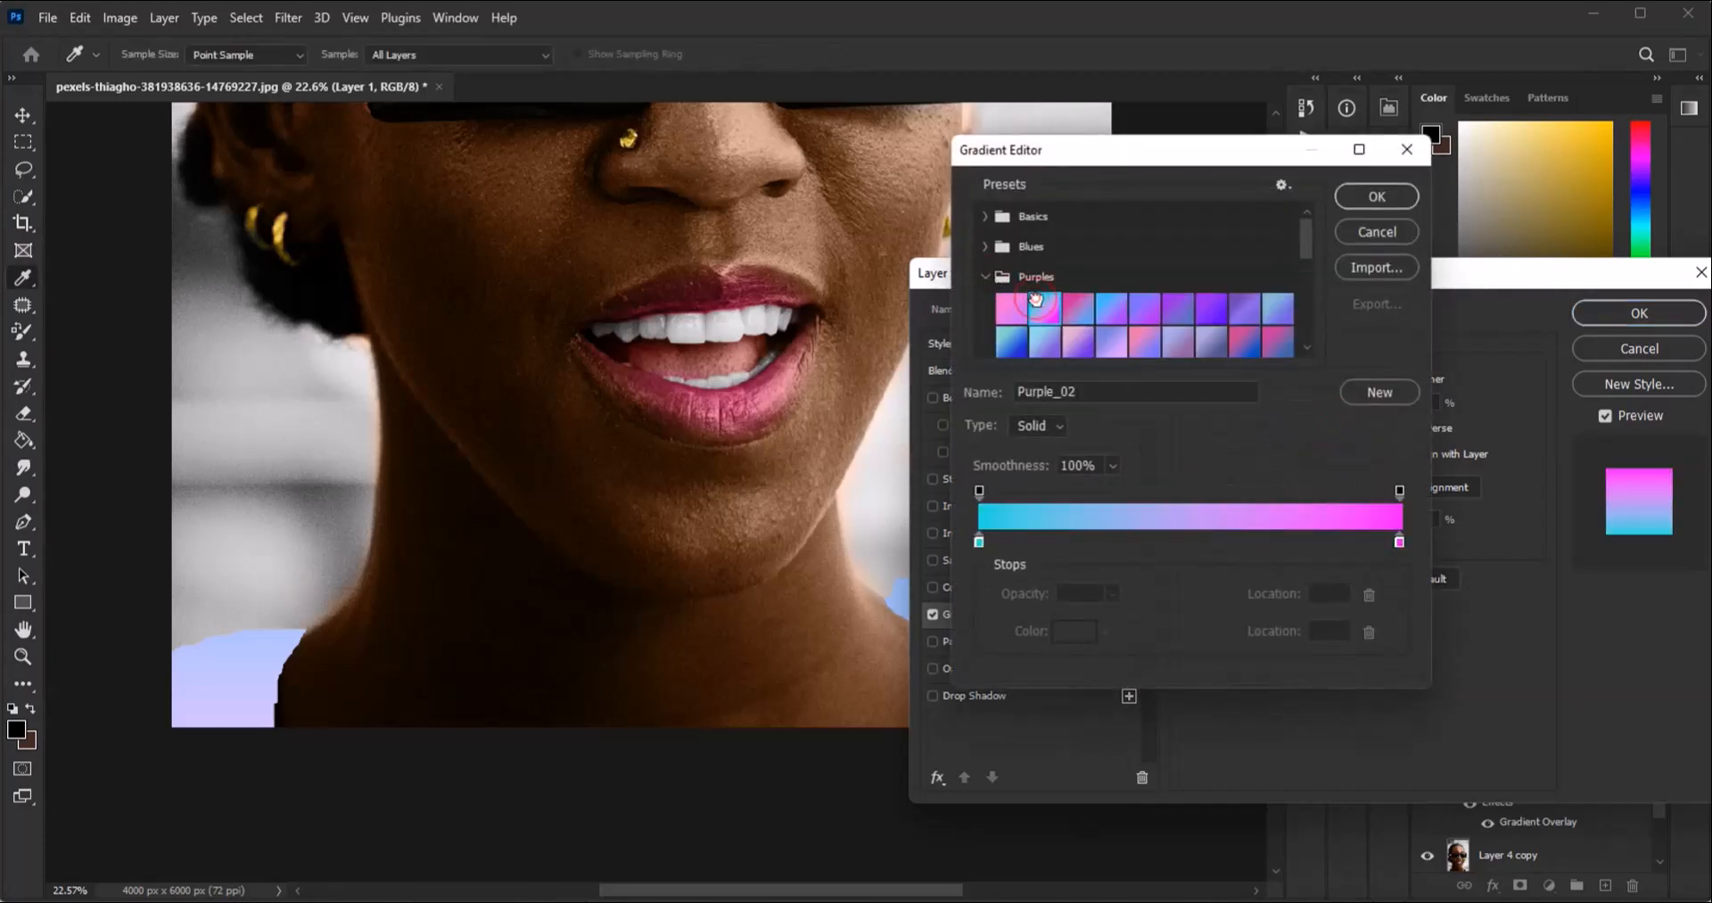
{"action": "left_click", "coordinate": [1083, 311]}
{"action": "scroll", "coordinate": [1097, 321], "scroll_direction": "down", "scroll_amount": 1}
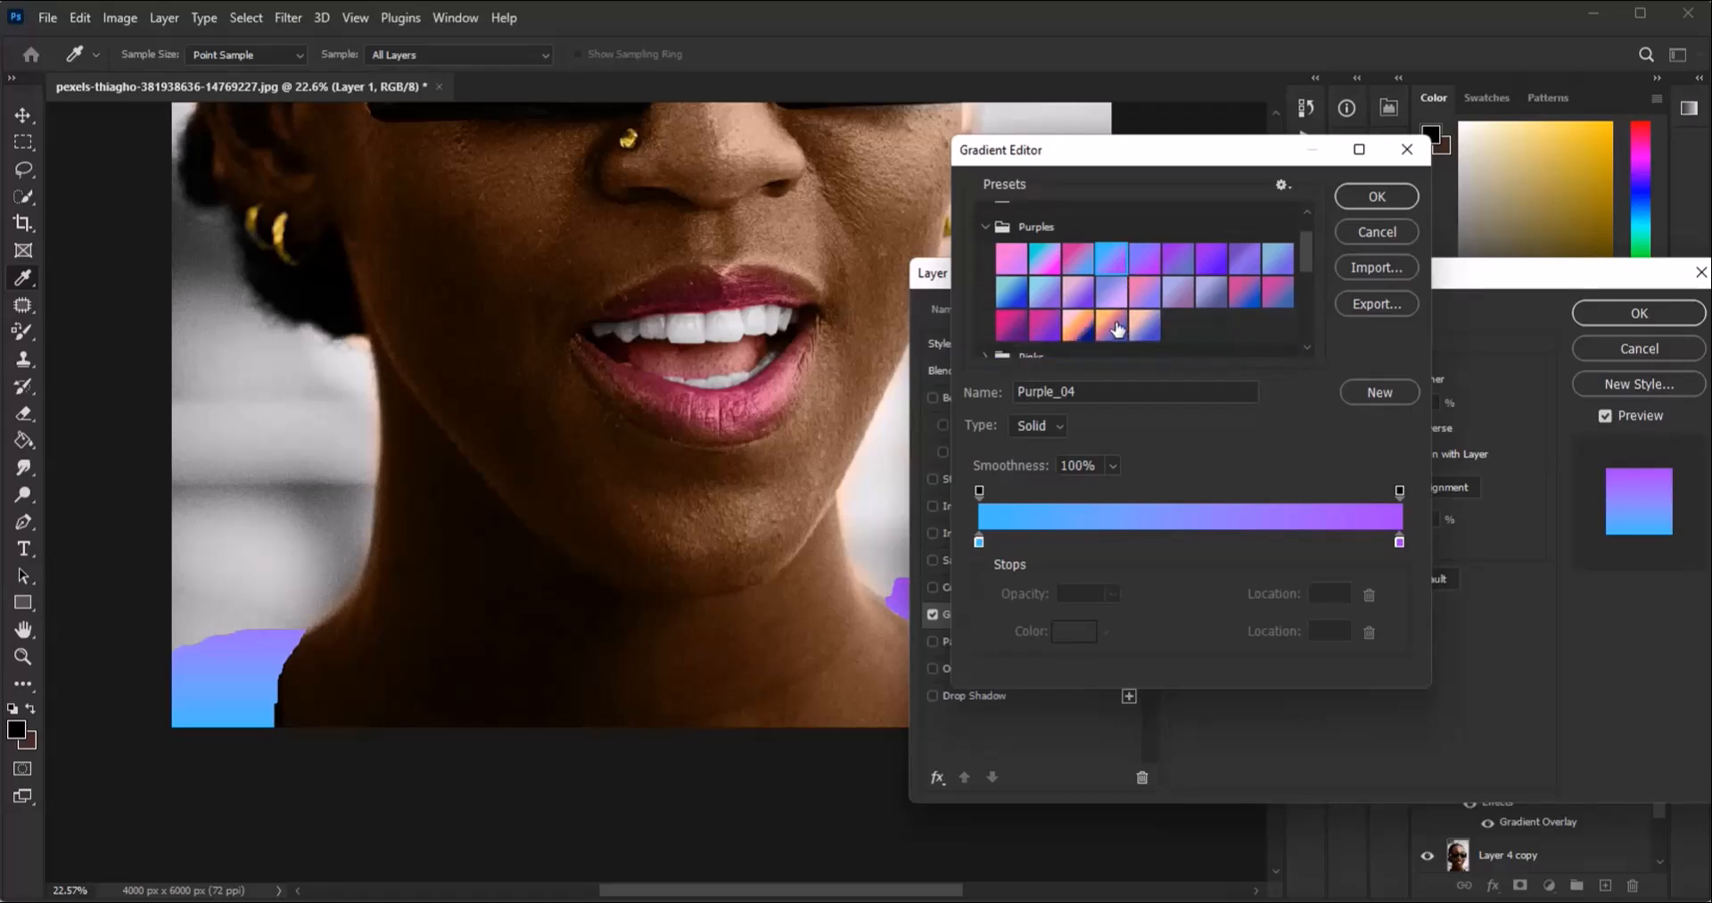
{"action": "left_click", "coordinate": [1102, 327]}
{"action": "scroll", "coordinate": [1026, 277], "scroll_direction": "up", "scroll_amount": 2}
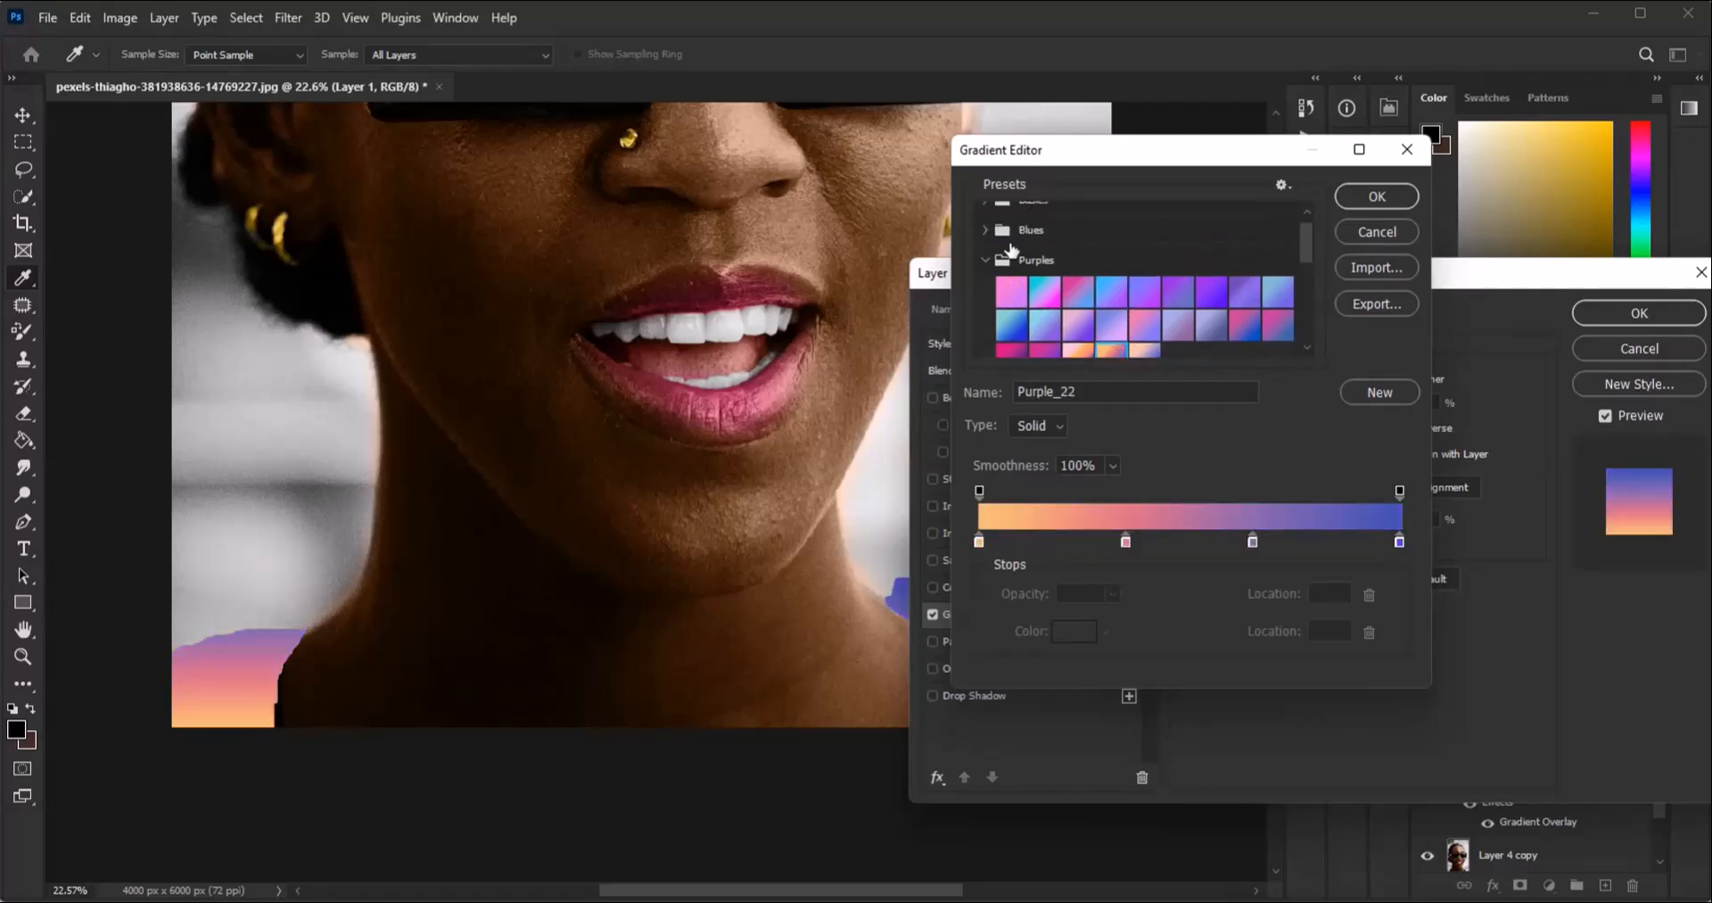
Step: Change the shirt's overlay gradient to the Blue_16 preset from the Blues set
{"action": "left_click", "coordinate": [986, 275]}
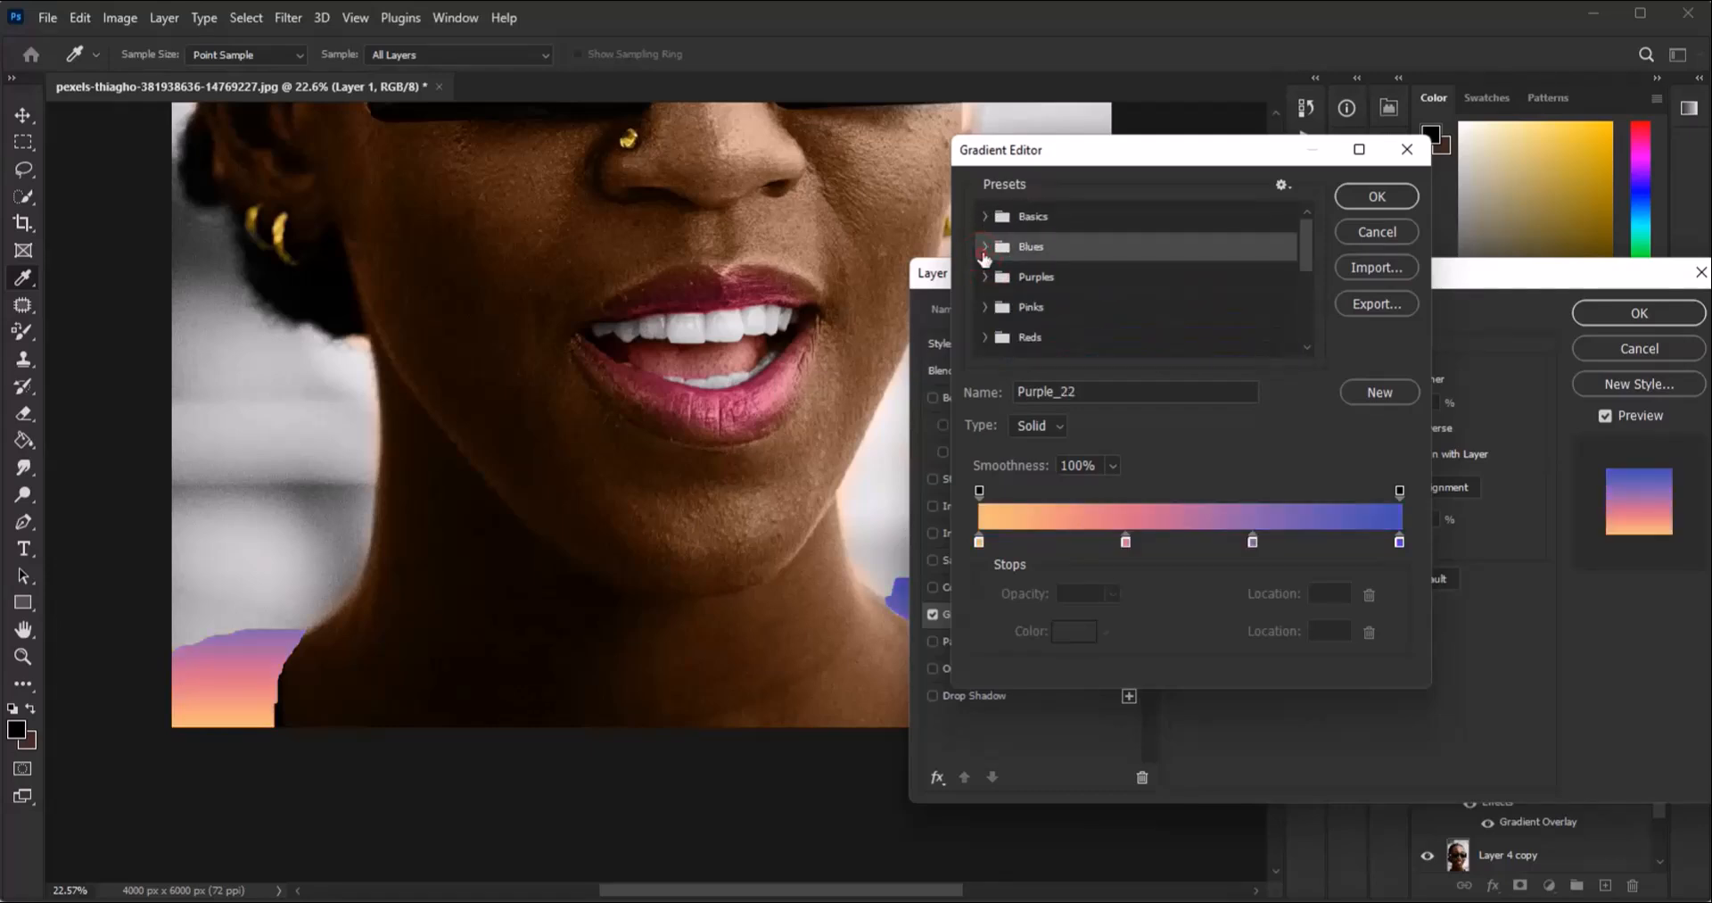
{"action": "left_click", "coordinate": [984, 248]}
{"action": "left_click", "coordinate": [1074, 280]}
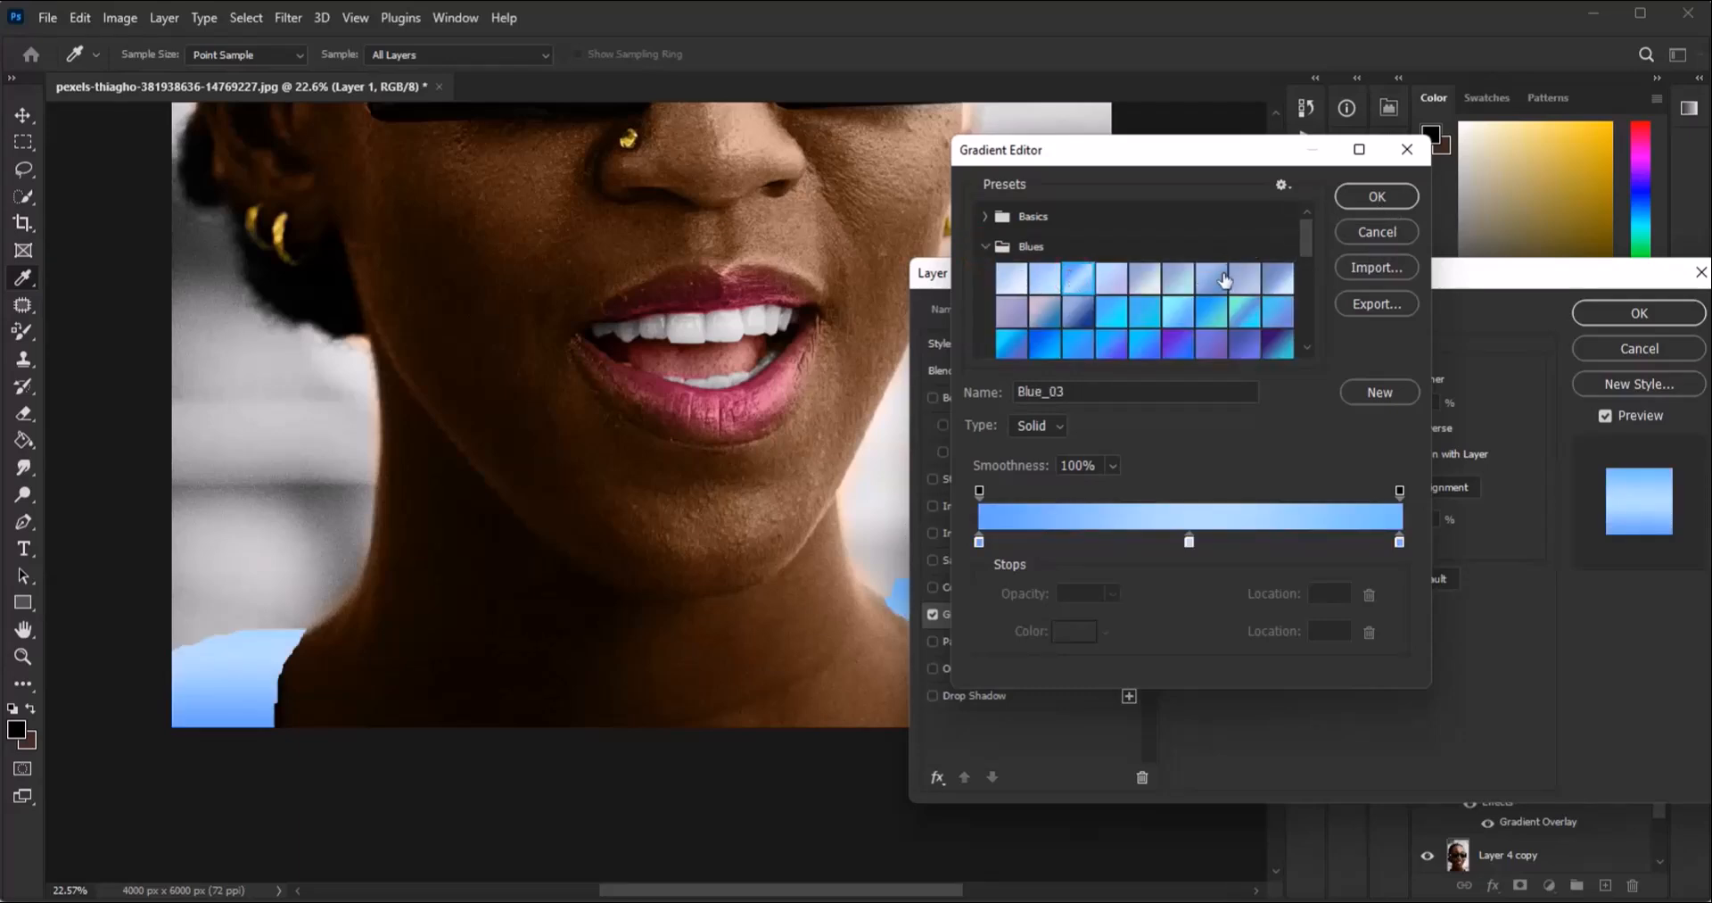
{"action": "left_click", "coordinate": [1213, 311]}
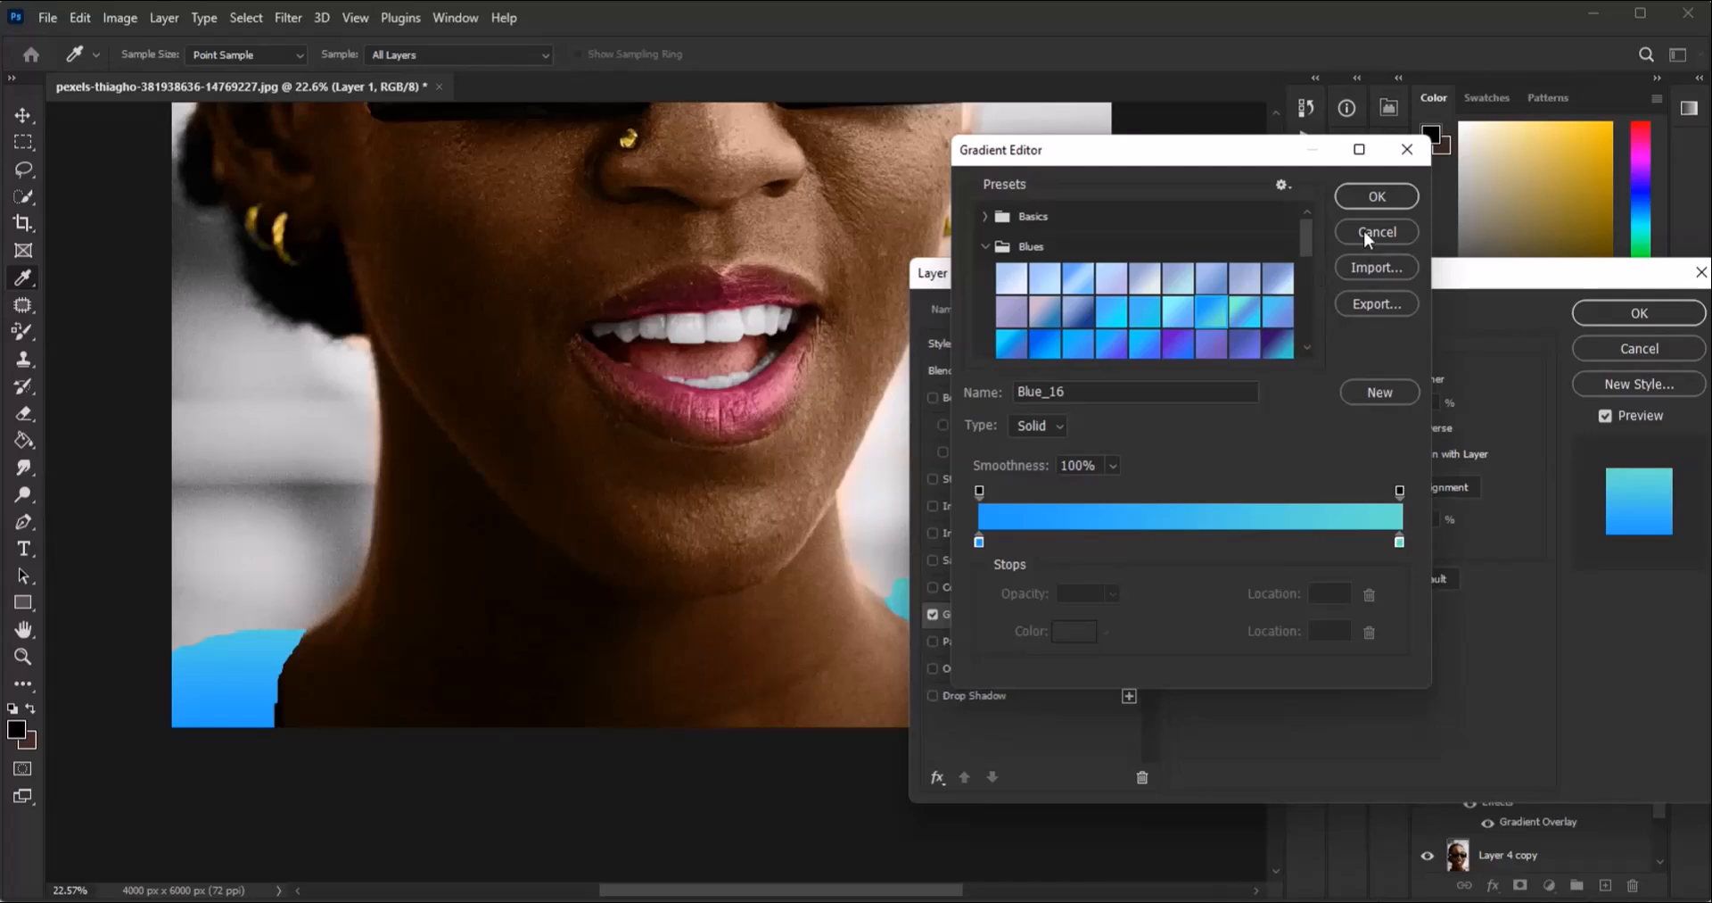
{"action": "left_click", "coordinate": [1360, 205]}
Step: Set the Gradient Overlay's blend mode to Multiply and apply the layer style
{"action": "left_click_drag", "start_coordinate": [1319, 283], "coordinate": [1500, 146]}
{"action": "left_click", "coordinate": [1505, 242]}
{"action": "left_click", "coordinate": [1471, 303]}
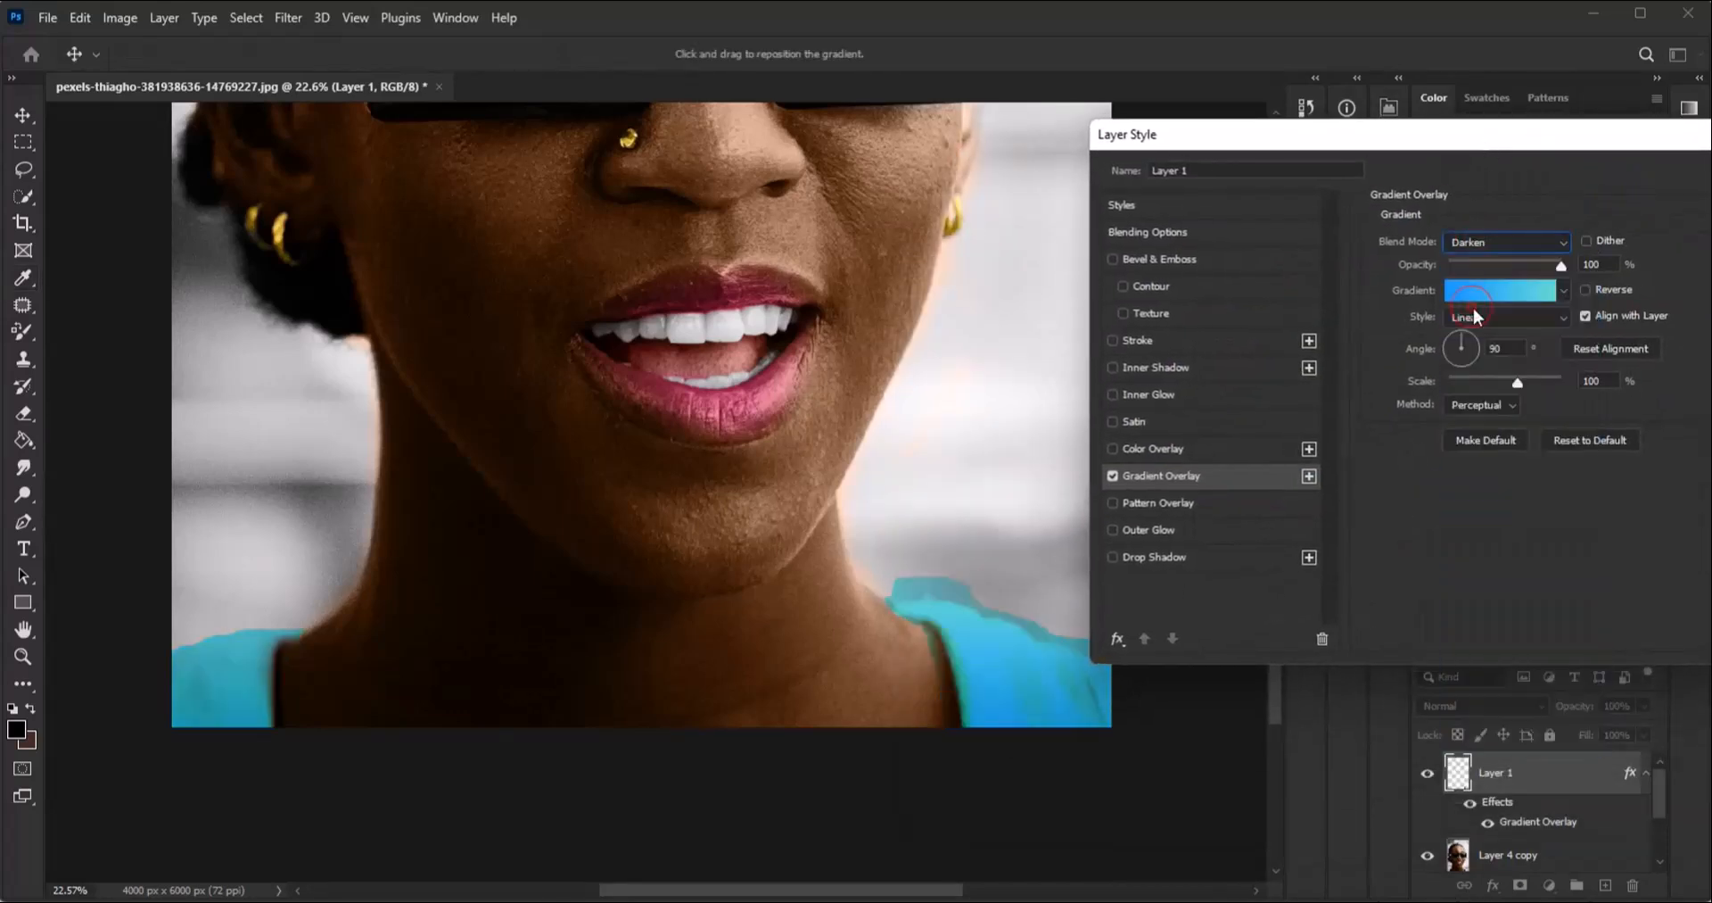
{"action": "key", "text": "Down"}
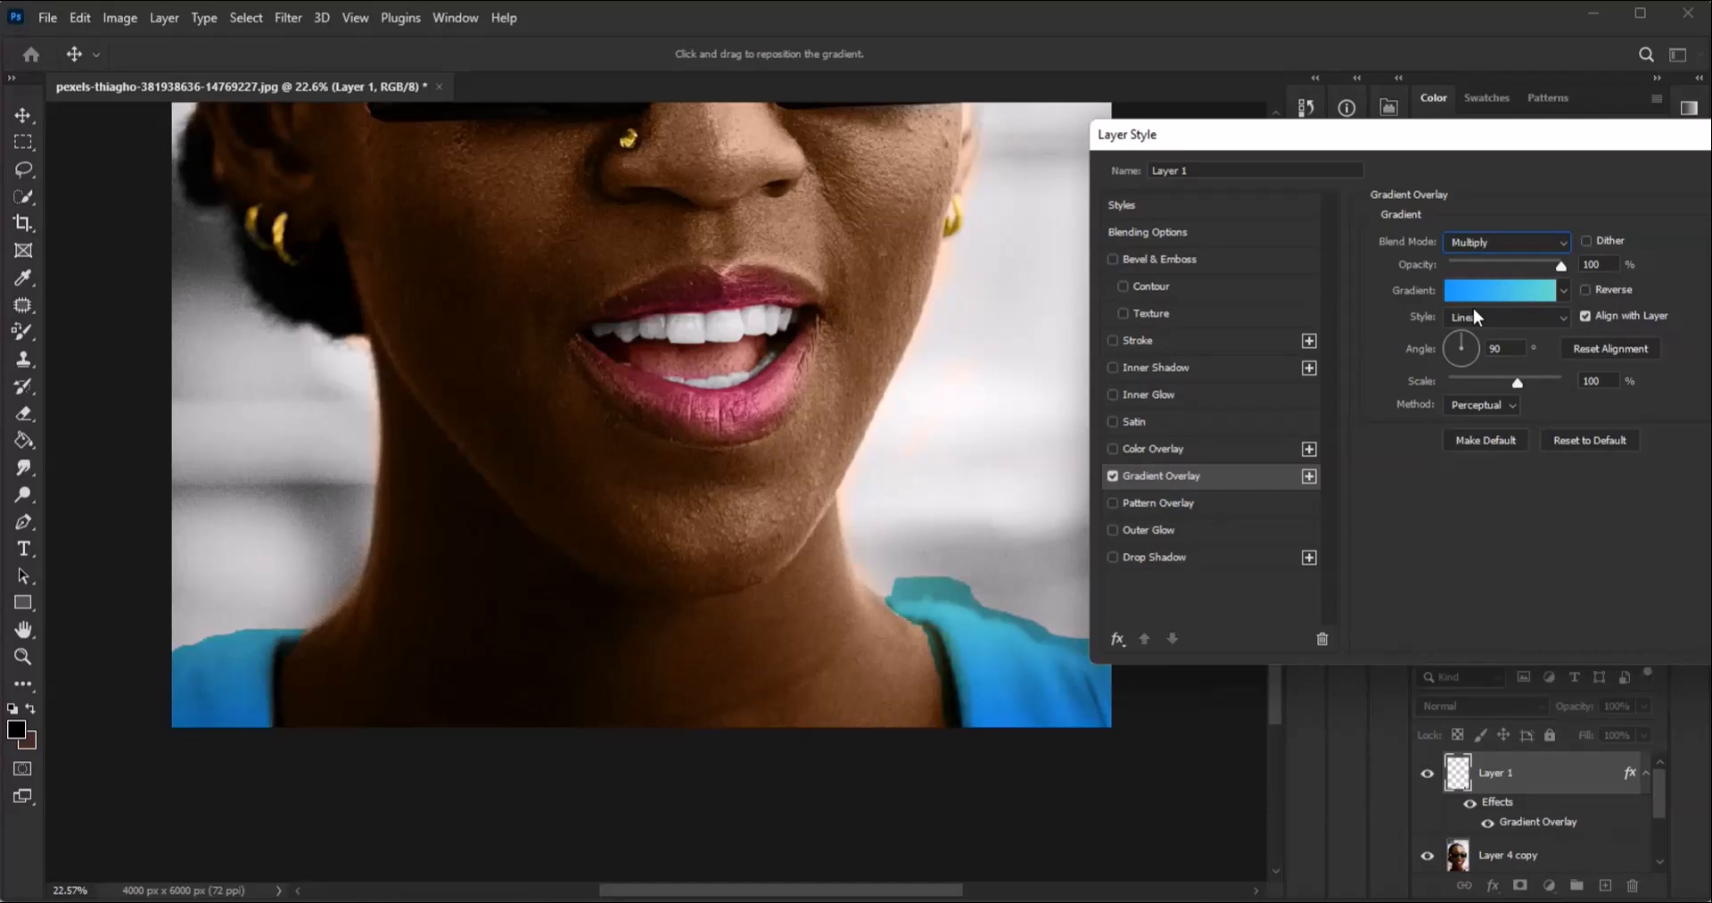
{"action": "left_click_drag", "start_coordinate": [1522, 137], "coordinate": [1098, 139]}
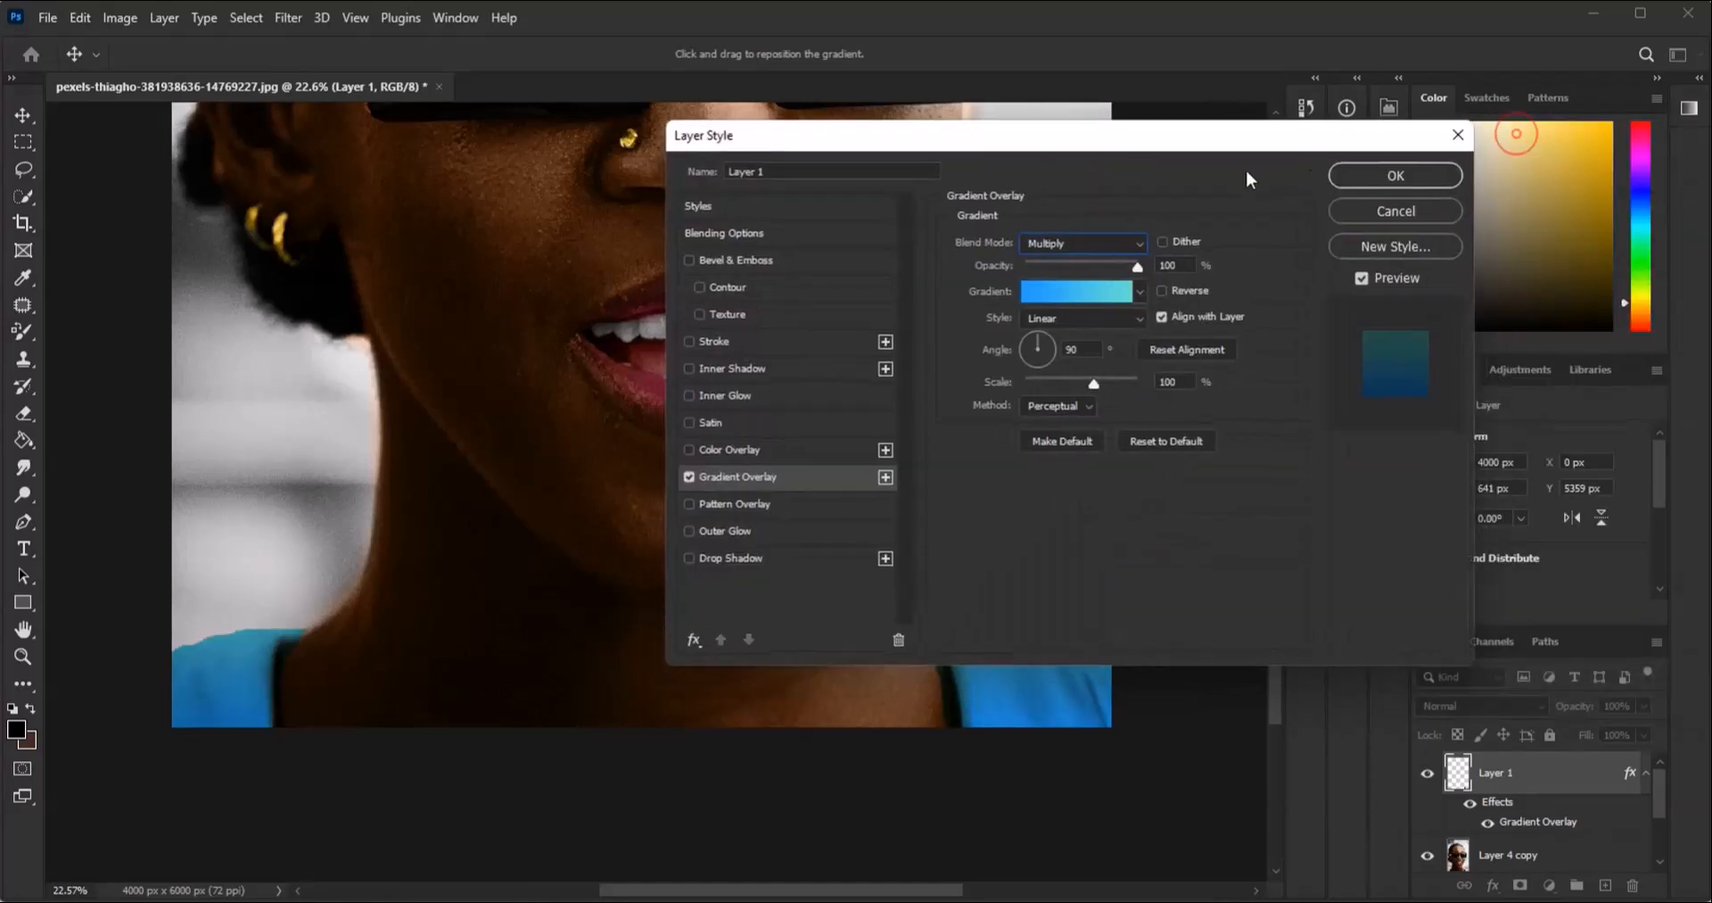
{"action": "left_click", "coordinate": [1357, 176]}
Step: Erase the blue overlay spilling past the shirt edges onto the background at both shoulders with a 300 px Eraser
{"action": "scroll", "coordinate": [719, 700], "scroll_direction": "down", "scroll_amount": 1}
{"action": "key", "text": "l"}
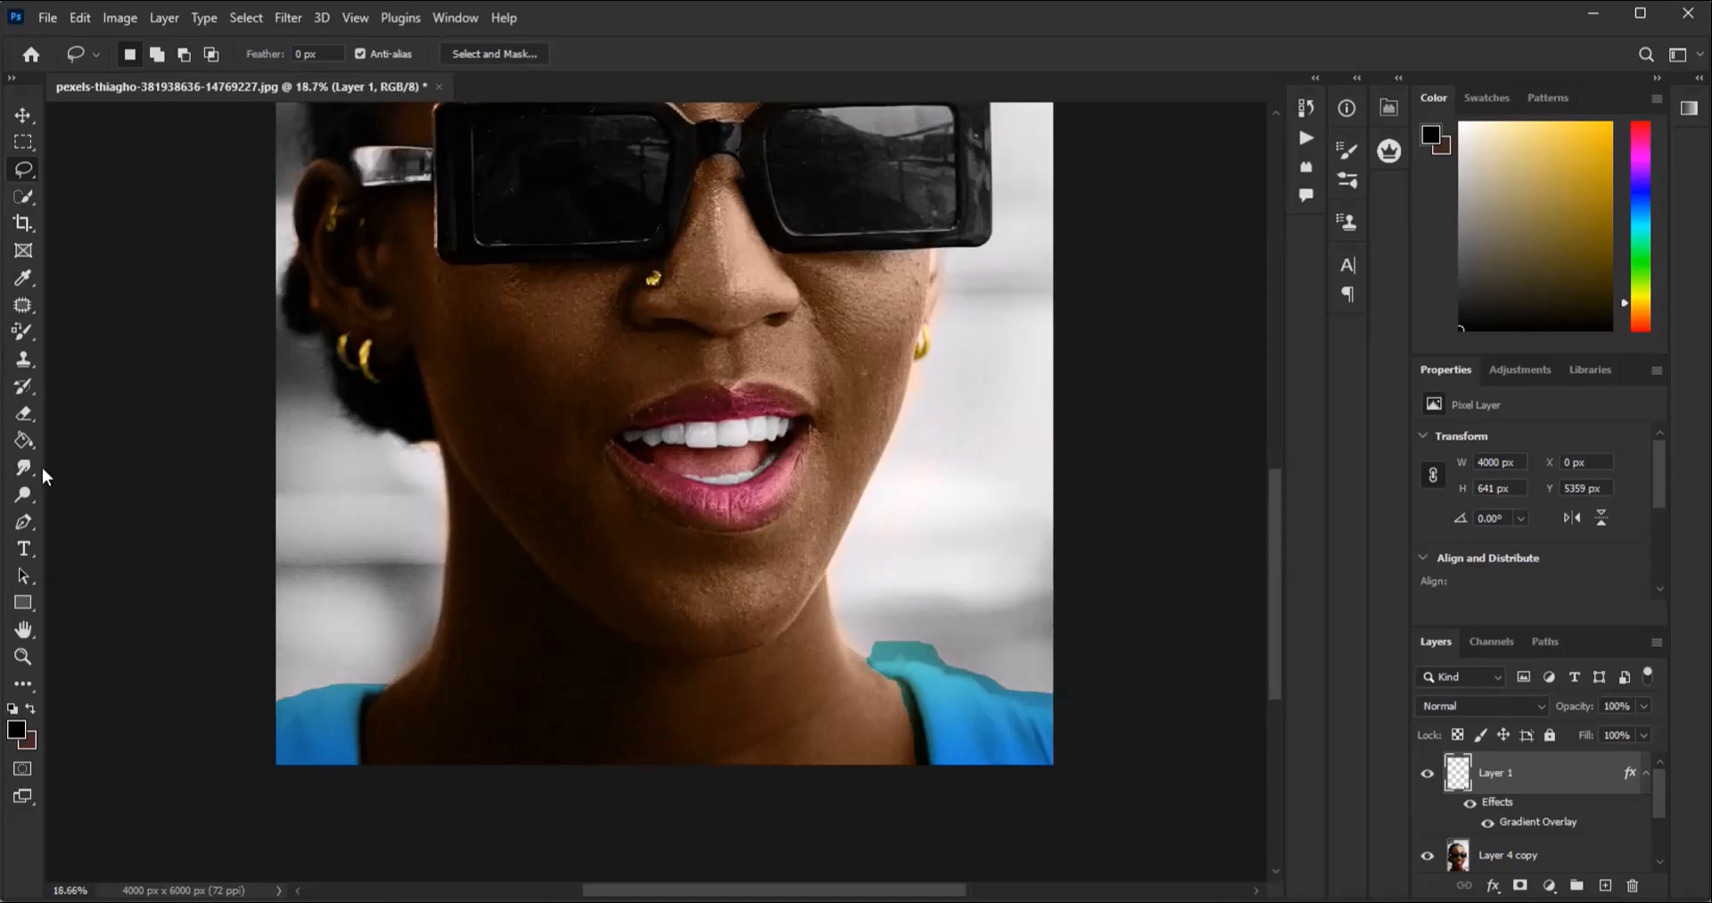
{"action": "left_click", "coordinate": [23, 417]}
{"action": "scroll", "coordinate": [1040, 677], "scroll_direction": "up", "scroll_amount": 2}
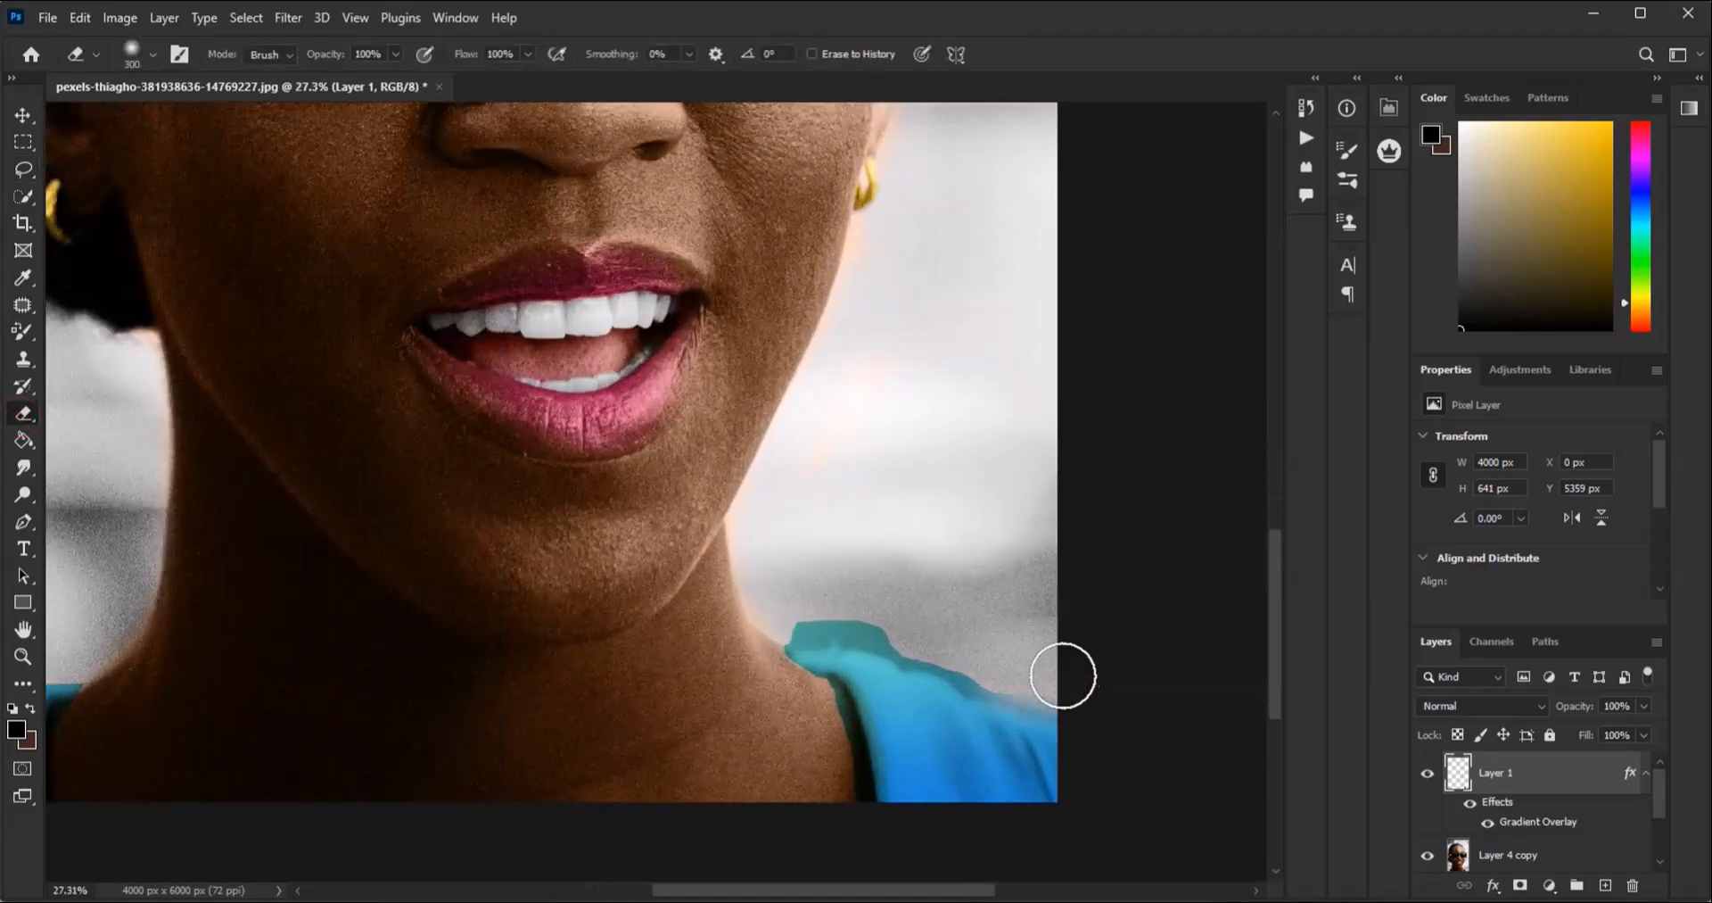
{"action": "mouse_move", "coordinate": [857, 617]}
{"action": "left_mouse_down"}
{"action": "mouse_move", "coordinate": [919, 624]}
{"action": "mouse_move", "coordinate": [878, 622]}
{"action": "mouse_move", "coordinate": [1022, 676]}
{"action": "mouse_move", "coordinate": [985, 661]}
{"action": "left_mouse_up"}
{"action": "mouse_move", "coordinate": [795, 694]}
{"action": "left_mouse_down"}
{"action": "mouse_move", "coordinate": [839, 807]}
{"action": "mouse_move", "coordinate": [831, 756]}
{"action": "mouse_move", "coordinate": [768, 683]}
{"action": "mouse_move", "coordinate": [814, 719]}
{"action": "mouse_move", "coordinate": [776, 675]}
{"action": "mouse_move", "coordinate": [771, 633]}
{"action": "mouse_move", "coordinate": [919, 634]}
{"action": "left_mouse_up"}
{"action": "scroll", "coordinate": [1028, 674], "scroll_direction": "down", "scroll_amount": 5}
{"action": "scroll", "coordinate": [401, 600], "scroll_direction": "up", "scroll_amount": 5}
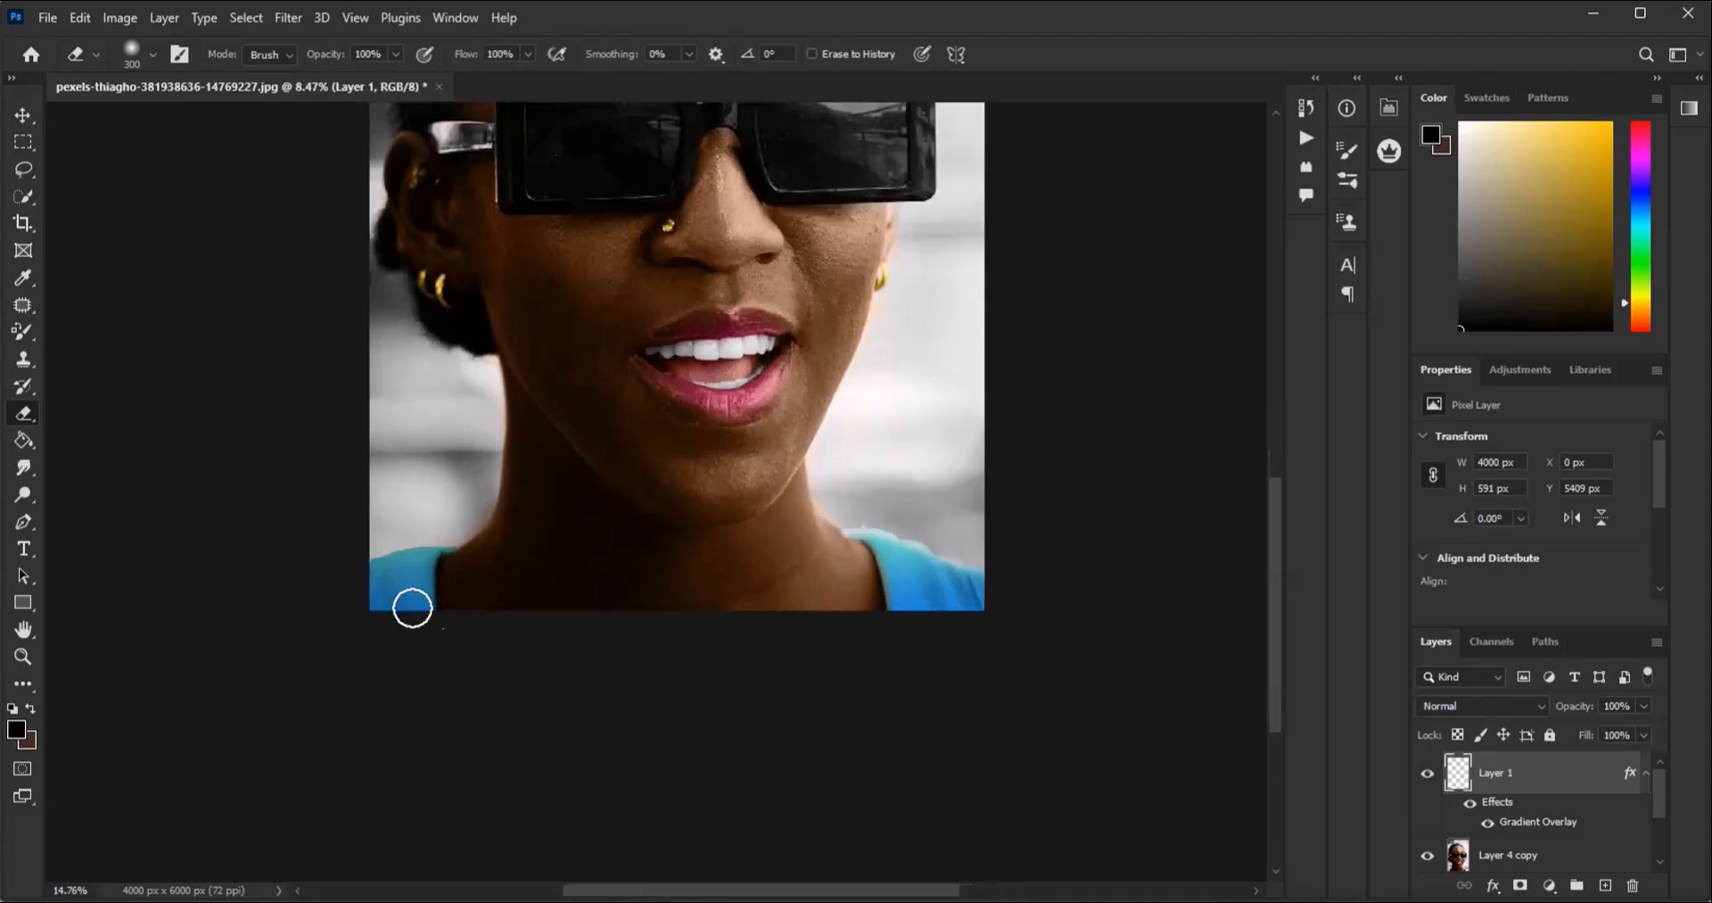
{"action": "mouse_move", "coordinate": [448, 522]}
{"action": "left_mouse_down"}
{"action": "mouse_move", "coordinate": [511, 521]}
{"action": "mouse_move", "coordinate": [509, 614]}
{"action": "mouse_move", "coordinate": [500, 484]}
{"action": "mouse_move", "coordinate": [444, 473]}
{"action": "mouse_move", "coordinate": [334, 503]}
{"action": "mouse_move", "coordinate": [485, 476]}
{"action": "mouse_move", "coordinate": [527, 498]}
{"action": "left_mouse_up"}
Step: Merge the gradient shirt layer into the Layer 4 copy layer below and duplicate the merged layer
{"action": "scroll", "coordinate": [528, 498], "scroll_direction": "down", "scroll_amount": 5}
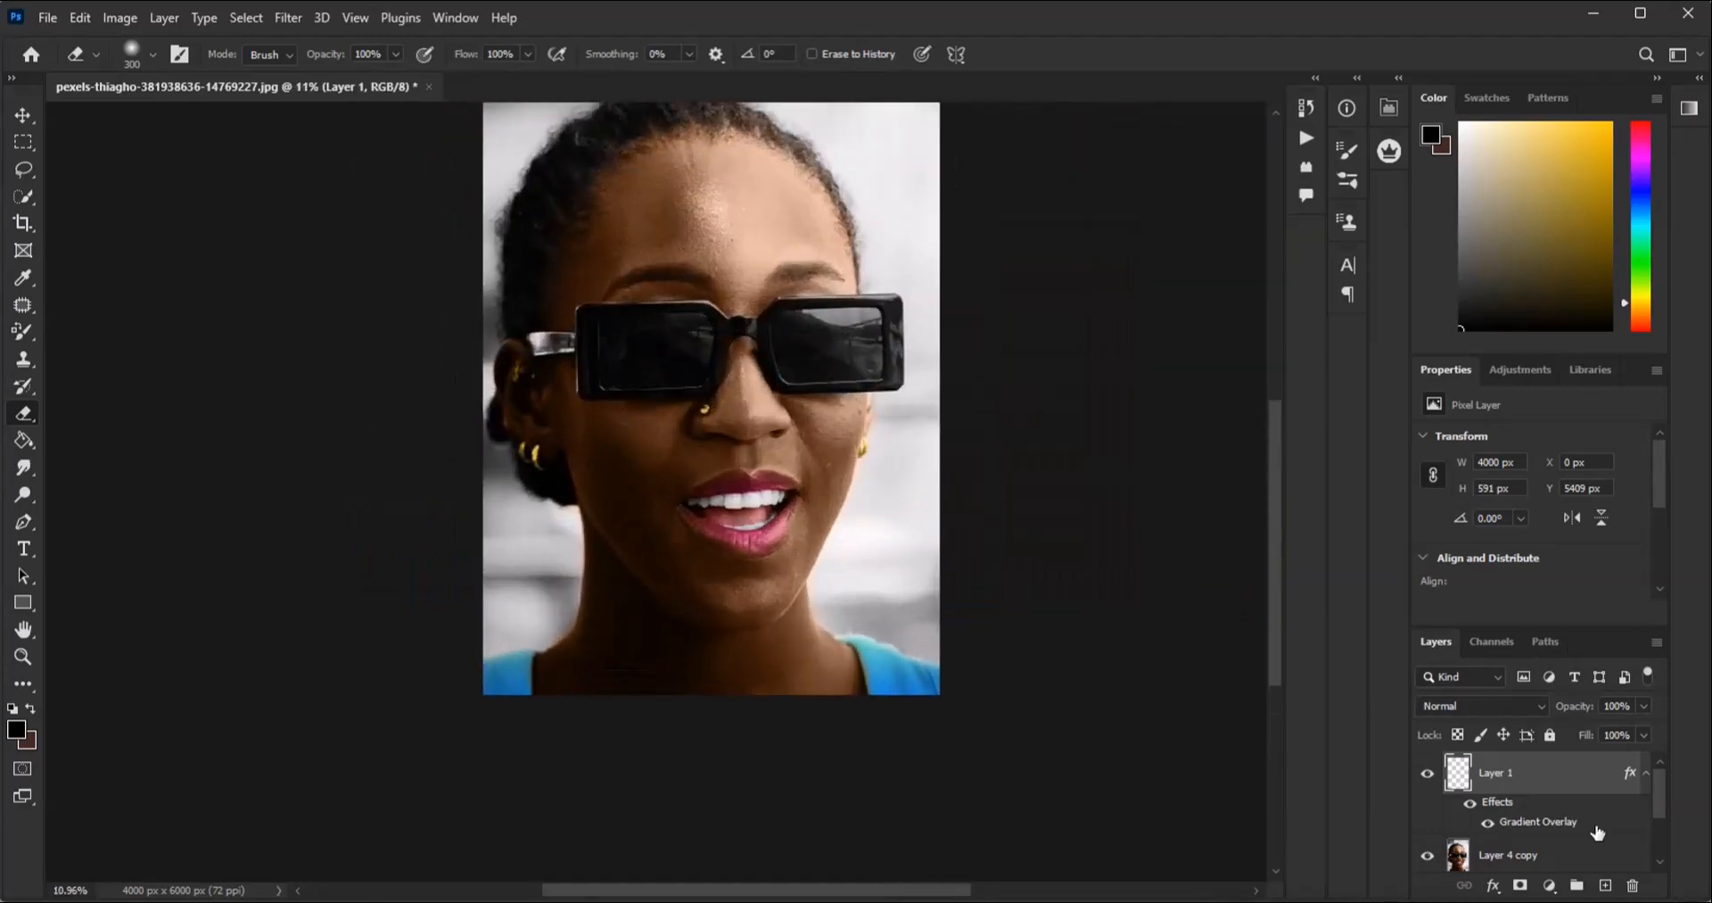
{"action": "left_click", "coordinate": [1429, 775]}
{"action": "left_click", "coordinate": [1428, 775]}
{"action": "scroll", "coordinate": [734, 738], "scroll_direction": "down", "scroll_amount": 4}
{"action": "scroll", "coordinate": [620, 445], "scroll_direction": "up", "scroll_amount": 3}
{"action": "scroll", "coordinate": [686, 380], "scroll_direction": "up", "scroll_amount": 2}
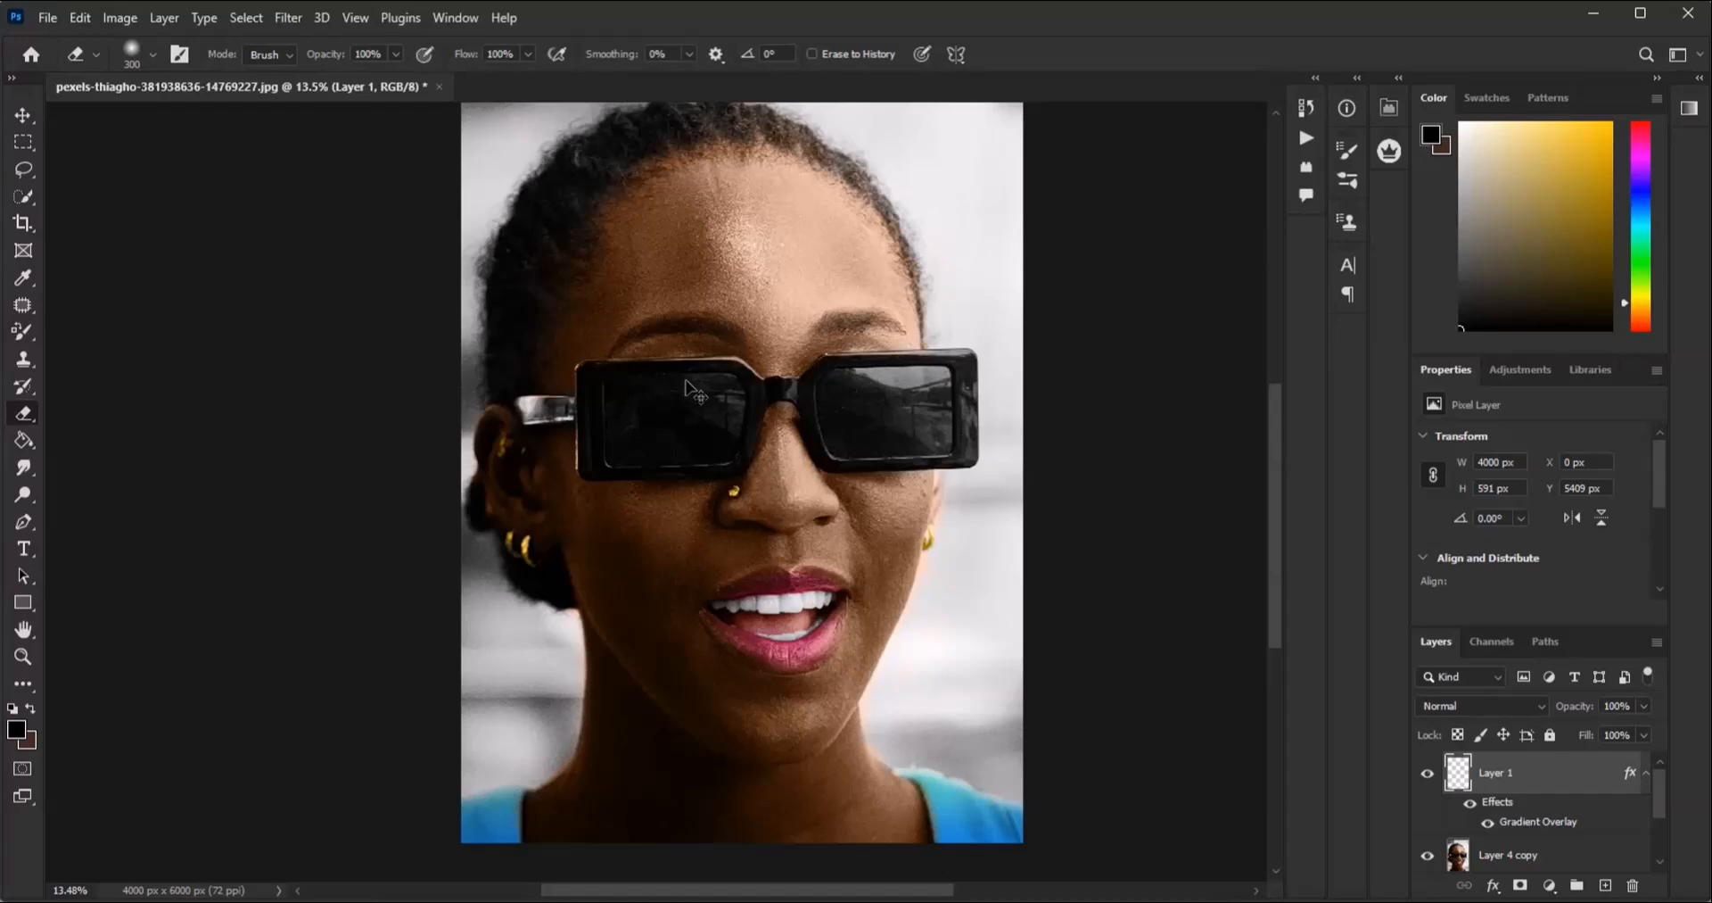
{"action": "key", "text": "Delete"}
{"action": "scroll", "coordinate": [685, 381], "scroll_direction": "down", "scroll_amount": 3}
{"action": "scroll", "coordinate": [839, 440], "scroll_direction": "up", "scroll_amount": 2}
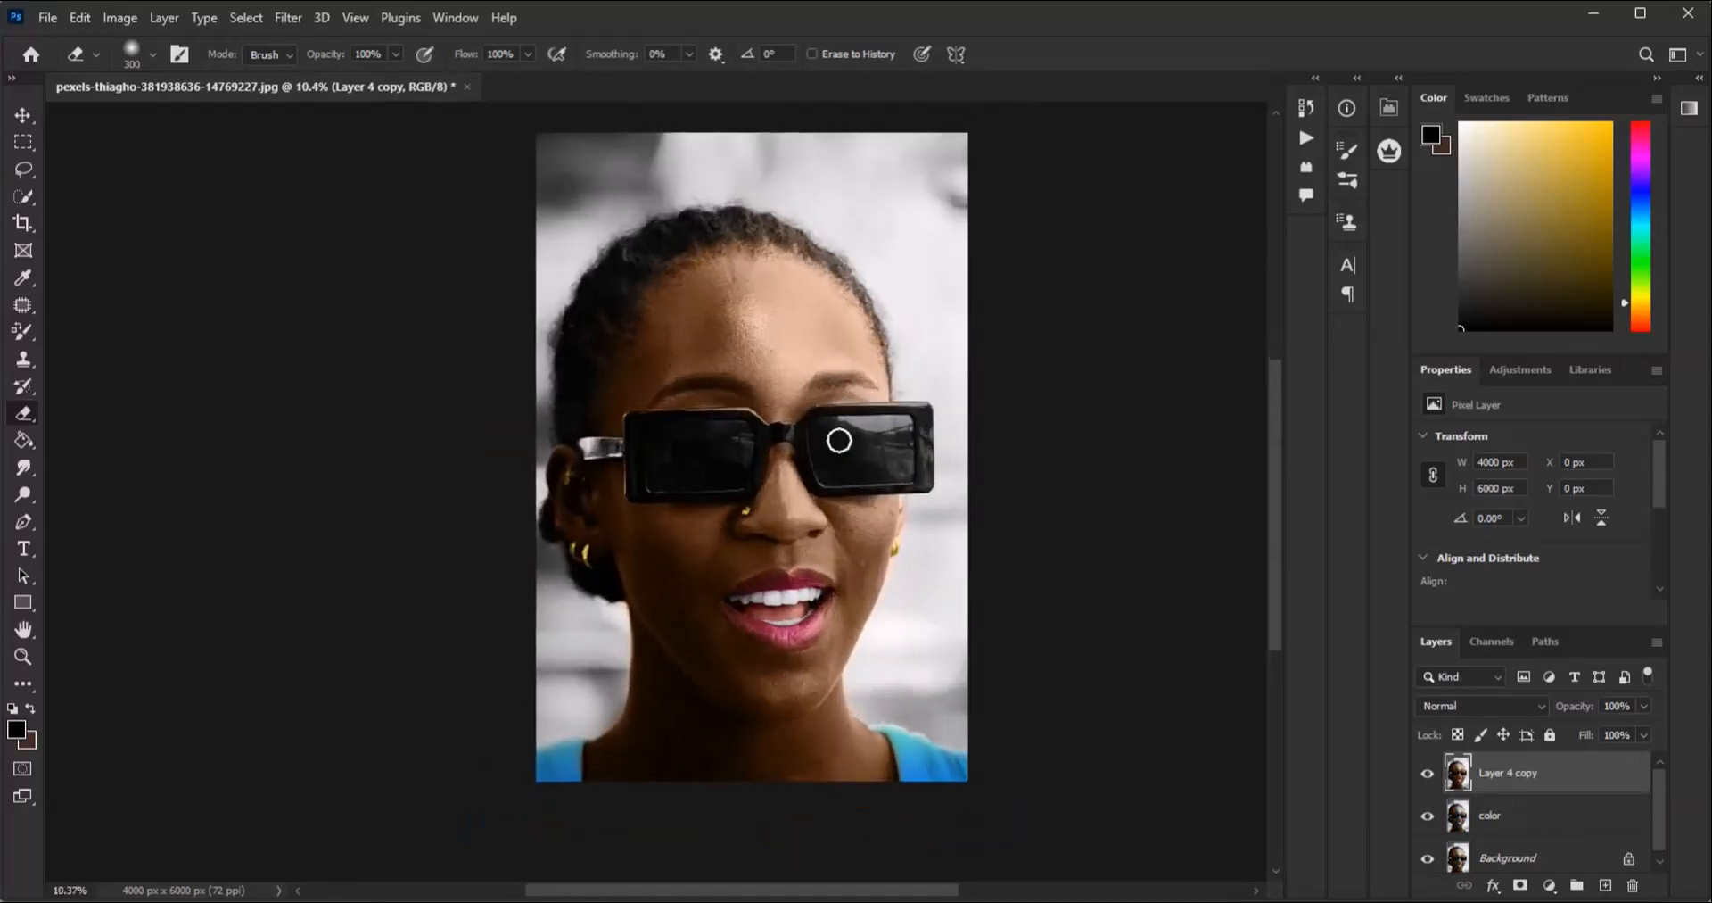
{"action": "scroll", "coordinate": [694, 204], "scroll_direction": "up", "scroll_amount": 1}
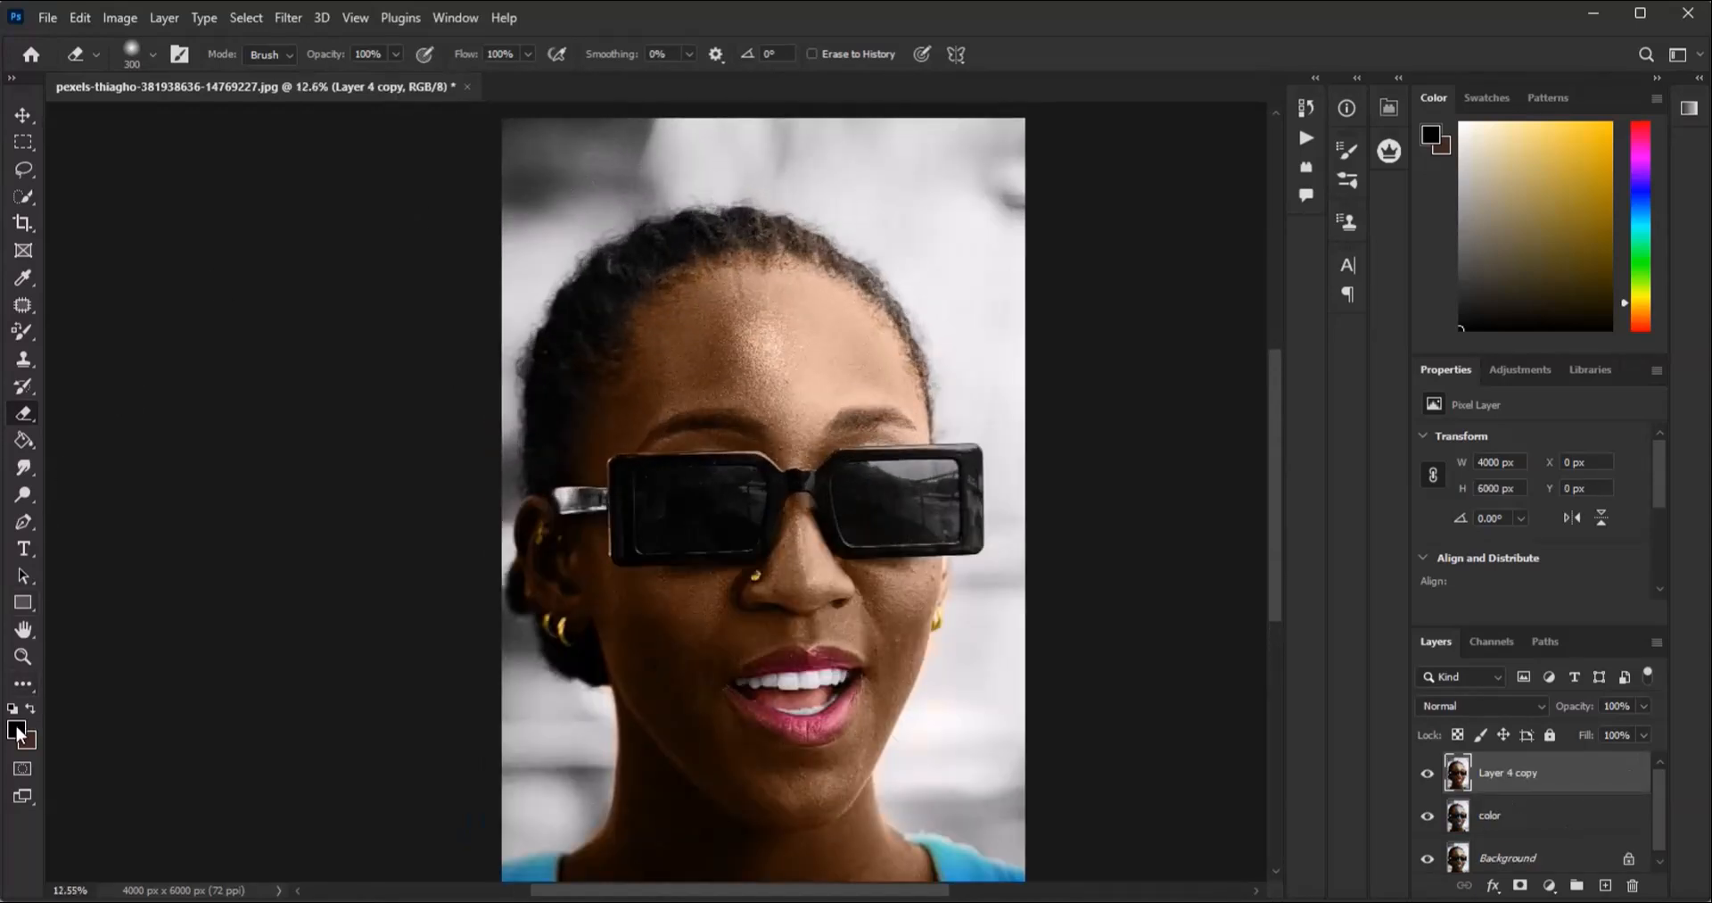
{"action": "key", "text": "ctrl+j"}
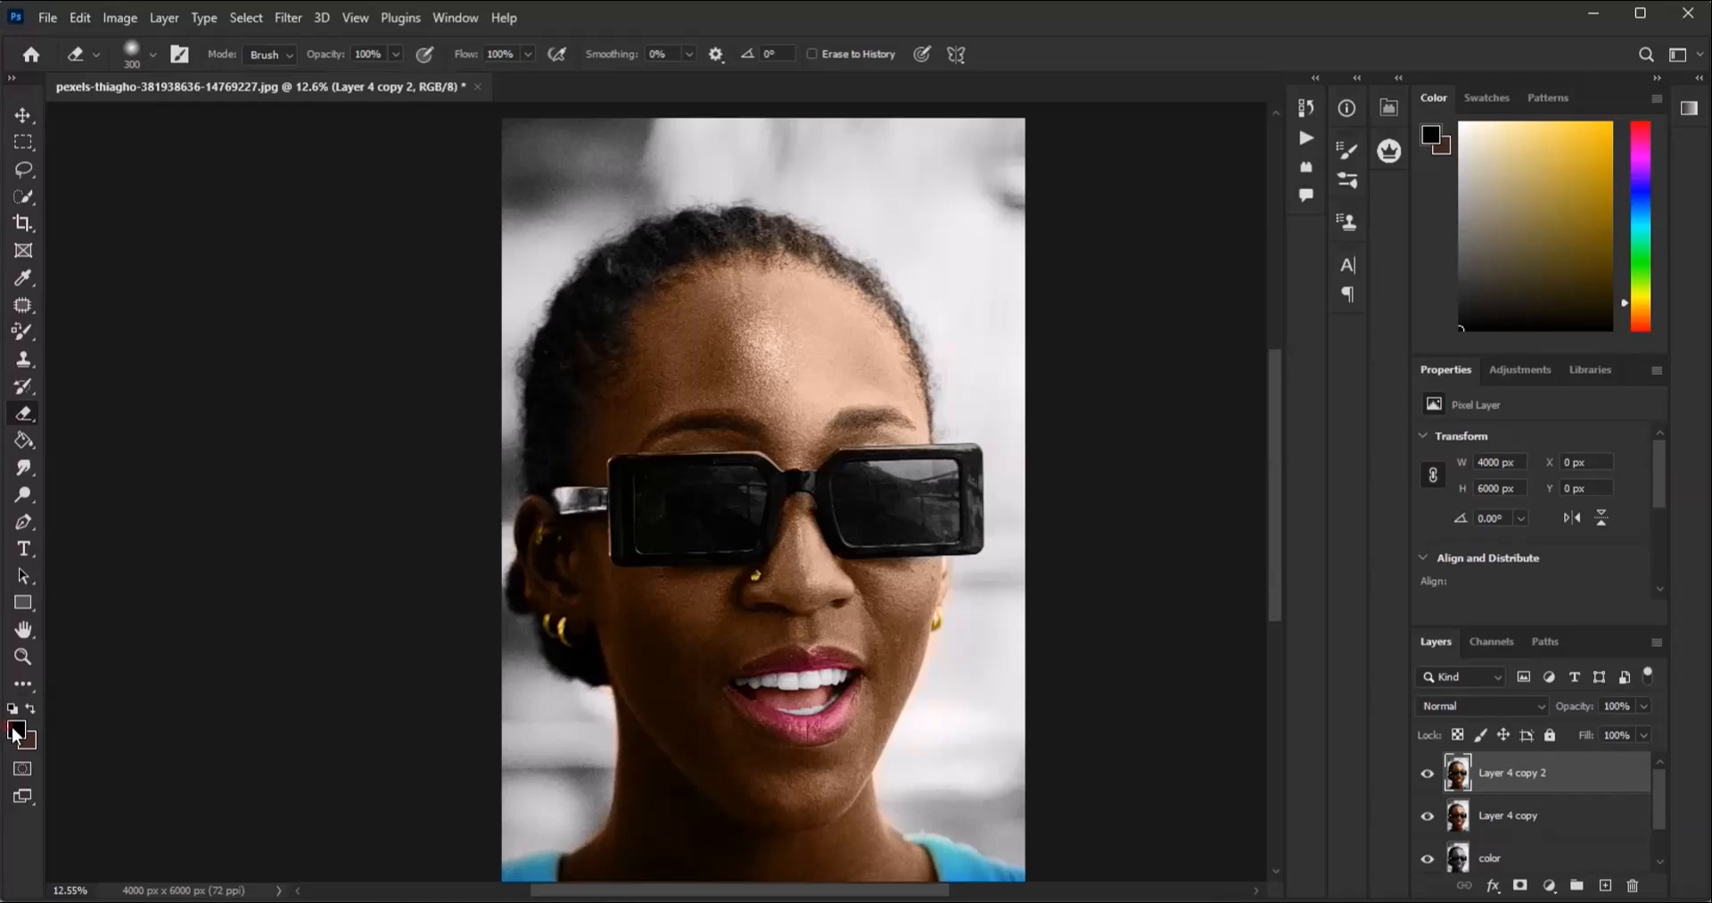
Step: Tint the background's upper-left and lower-right corner areas yellowish tan (#978959) with a 1000 px Color Replacement brush
{"action": "left_click", "coordinate": [16, 733]}
{"action": "left_click", "coordinate": [1282, 373]}
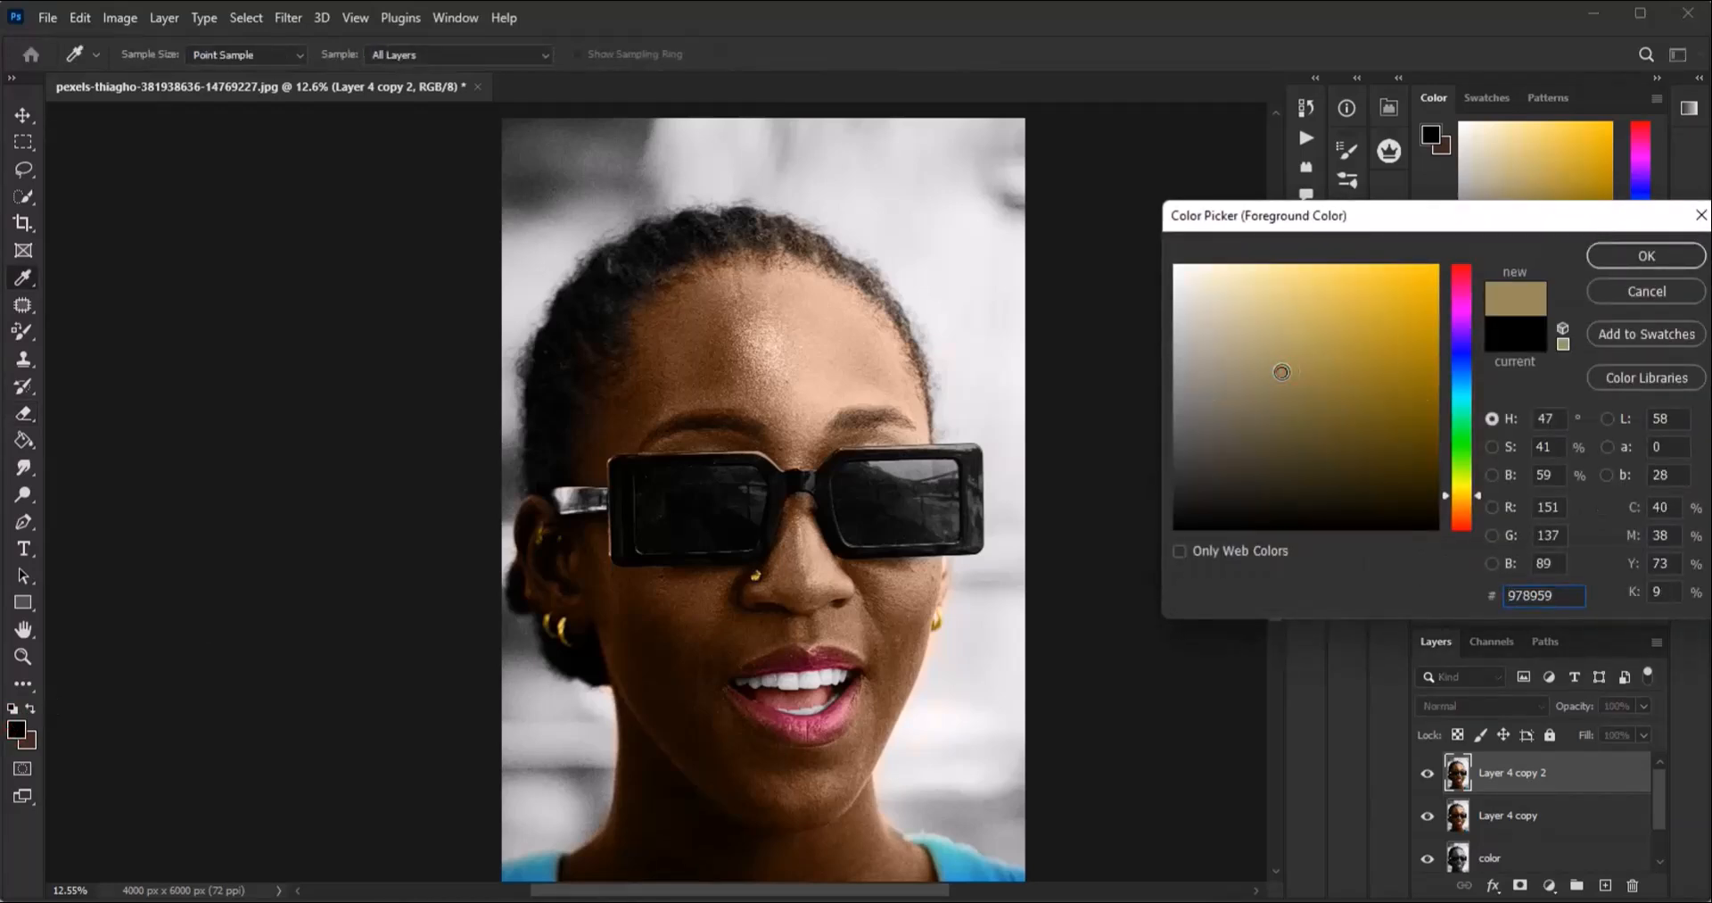
{"action": "left_click", "coordinate": [1647, 255]}
{"action": "left_click", "coordinate": [23, 330]}
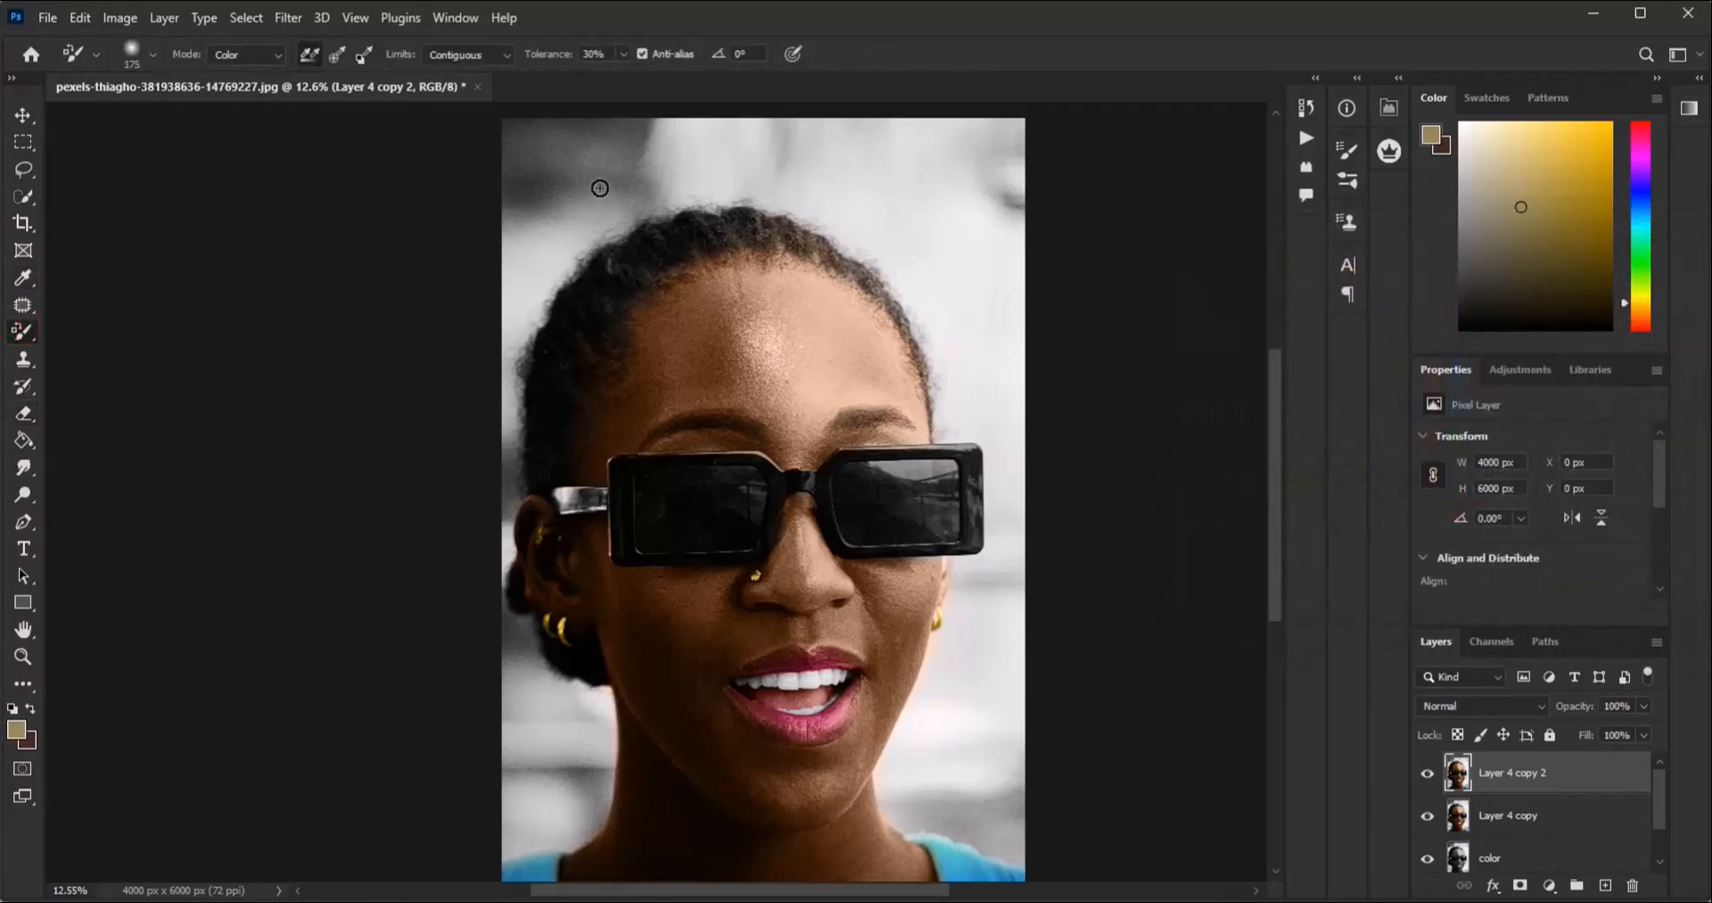
{"action": "key", "text": "bracketright"}
{"action": "key", "text": "bracketright"}
{"action": "key", "text": "bracketright"}
{"action": "key", "text": "bracketright"}
{"action": "key", "text": "bracketright"}
{"action": "key", "text": "bracketright"}
{"action": "key", "text": "bracketright"}
{"action": "key", "text": "bracketright"}
{"action": "key", "text": "bracketright"}
{"action": "key", "text": "bracketright"}
{"action": "mouse_move", "coordinate": [600, 189]}
{"action": "left_mouse_down"}
{"action": "mouse_move", "coordinate": [619, 168]}
{"action": "mouse_move", "coordinate": [527, 161]}
{"action": "mouse_move", "coordinate": [538, 246]}
{"action": "mouse_move", "coordinate": [599, 198]}
{"action": "left_mouse_up"}
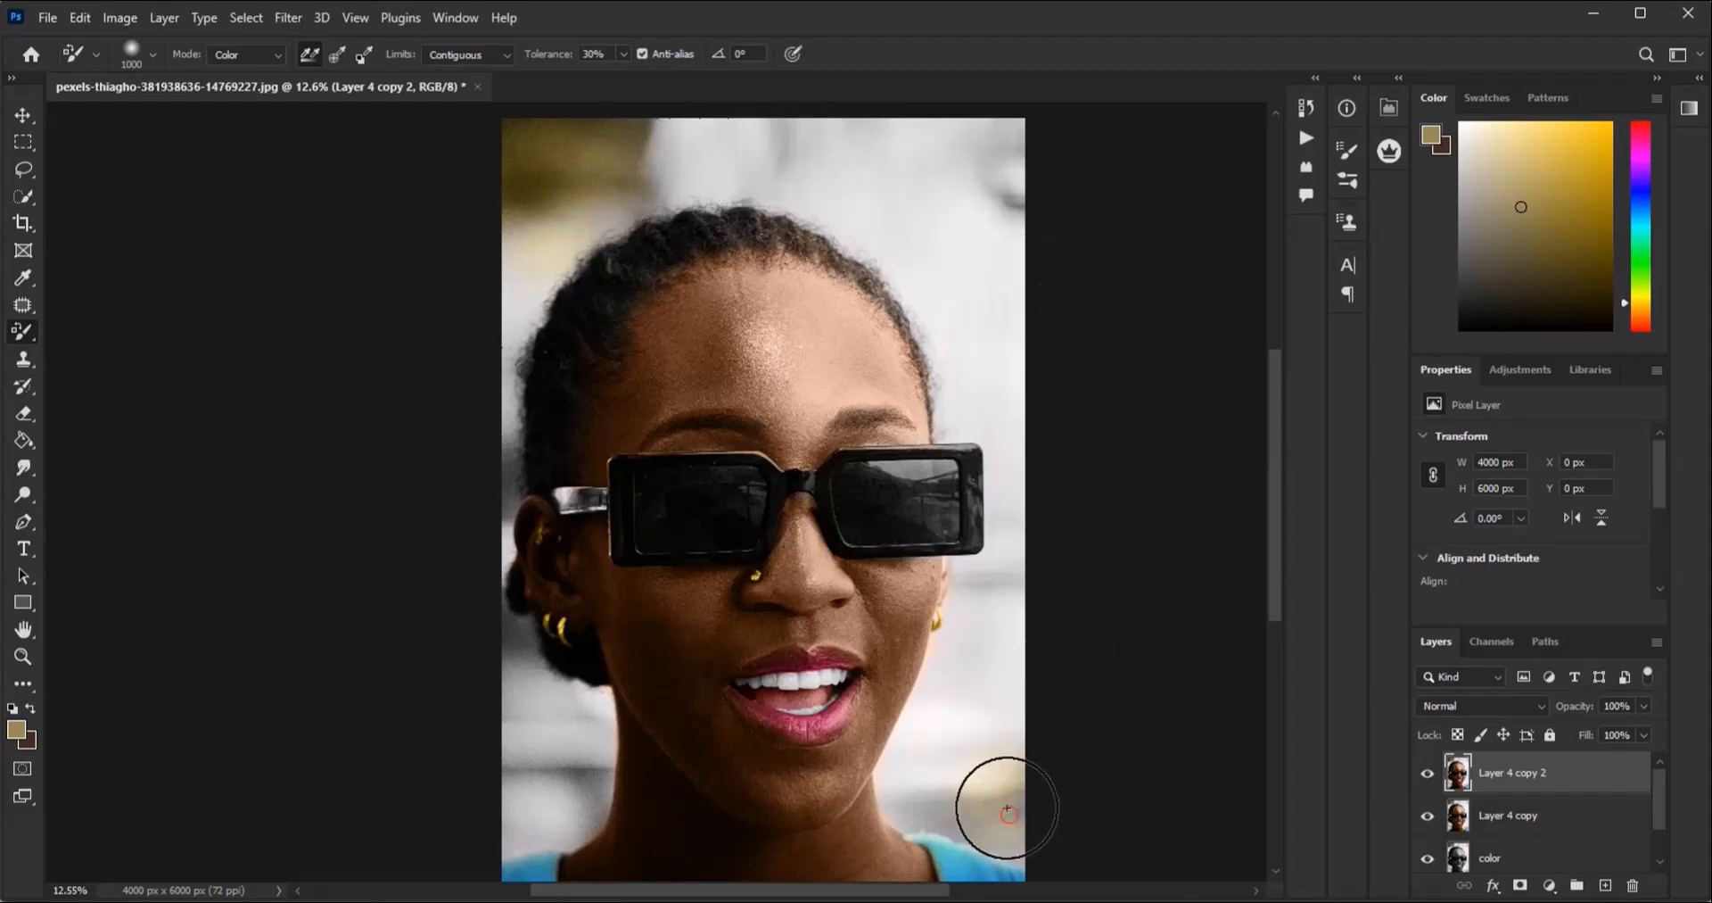
Step: Tint the background above the head and along the right side of the portrait with dark green (#3c563b)
{"action": "left_click", "coordinate": [16, 731]}
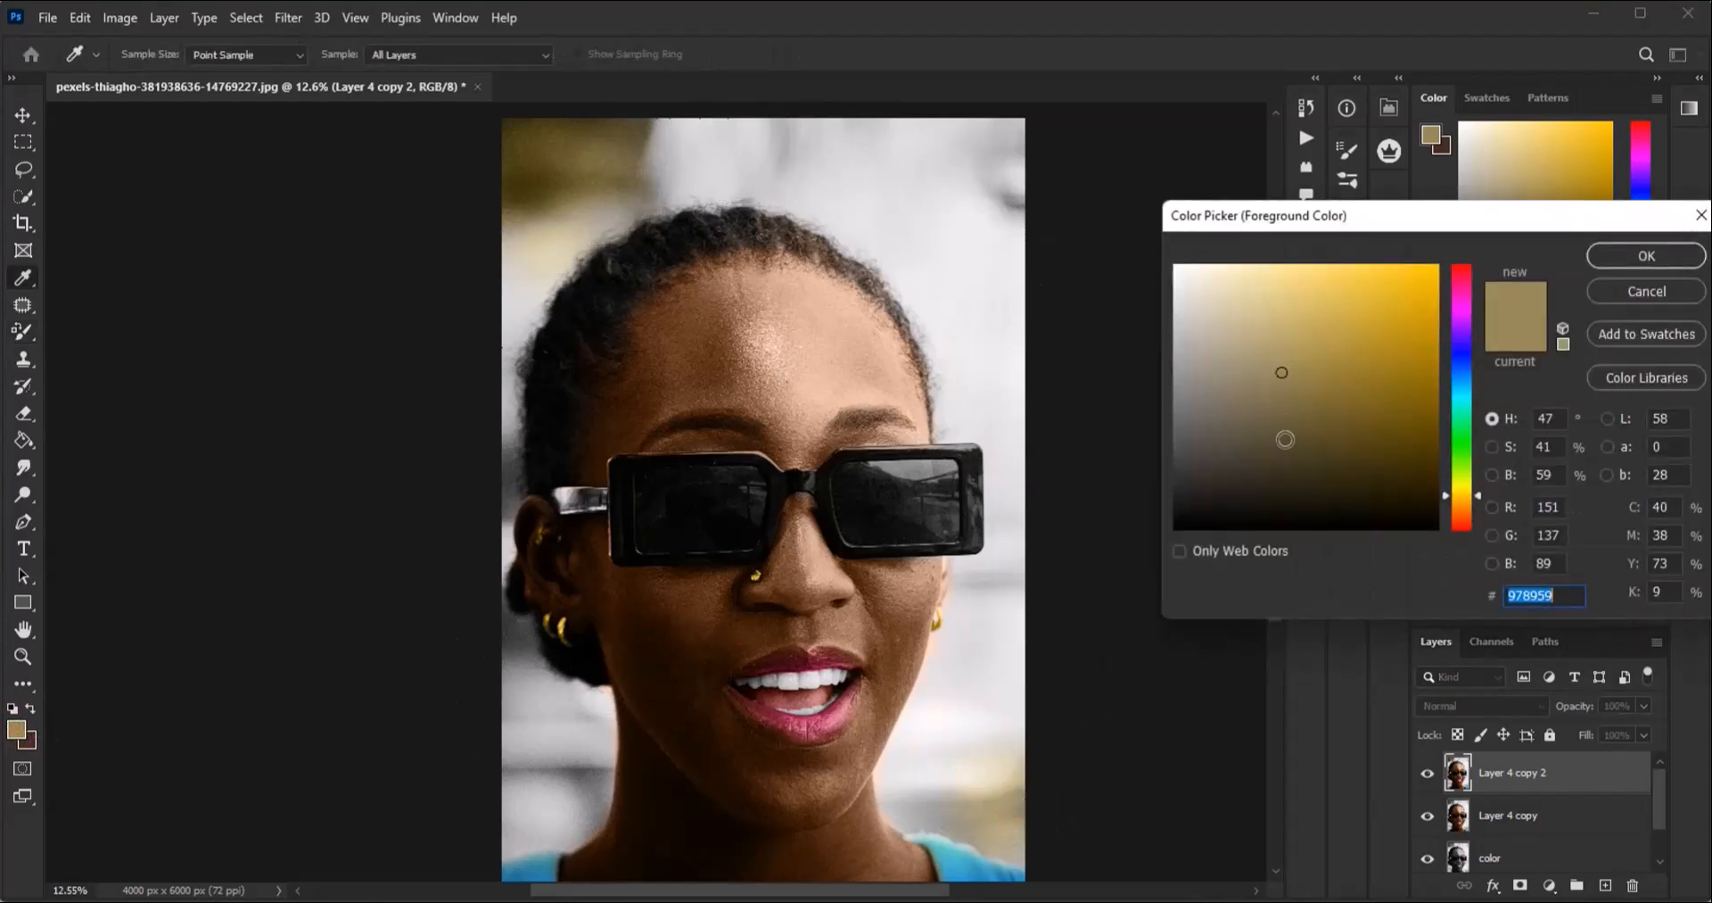
{"action": "left_click_drag", "start_coordinate": [1459, 471], "coordinate": [1459, 443]}
{"action": "left_click", "coordinate": [1303, 462]}
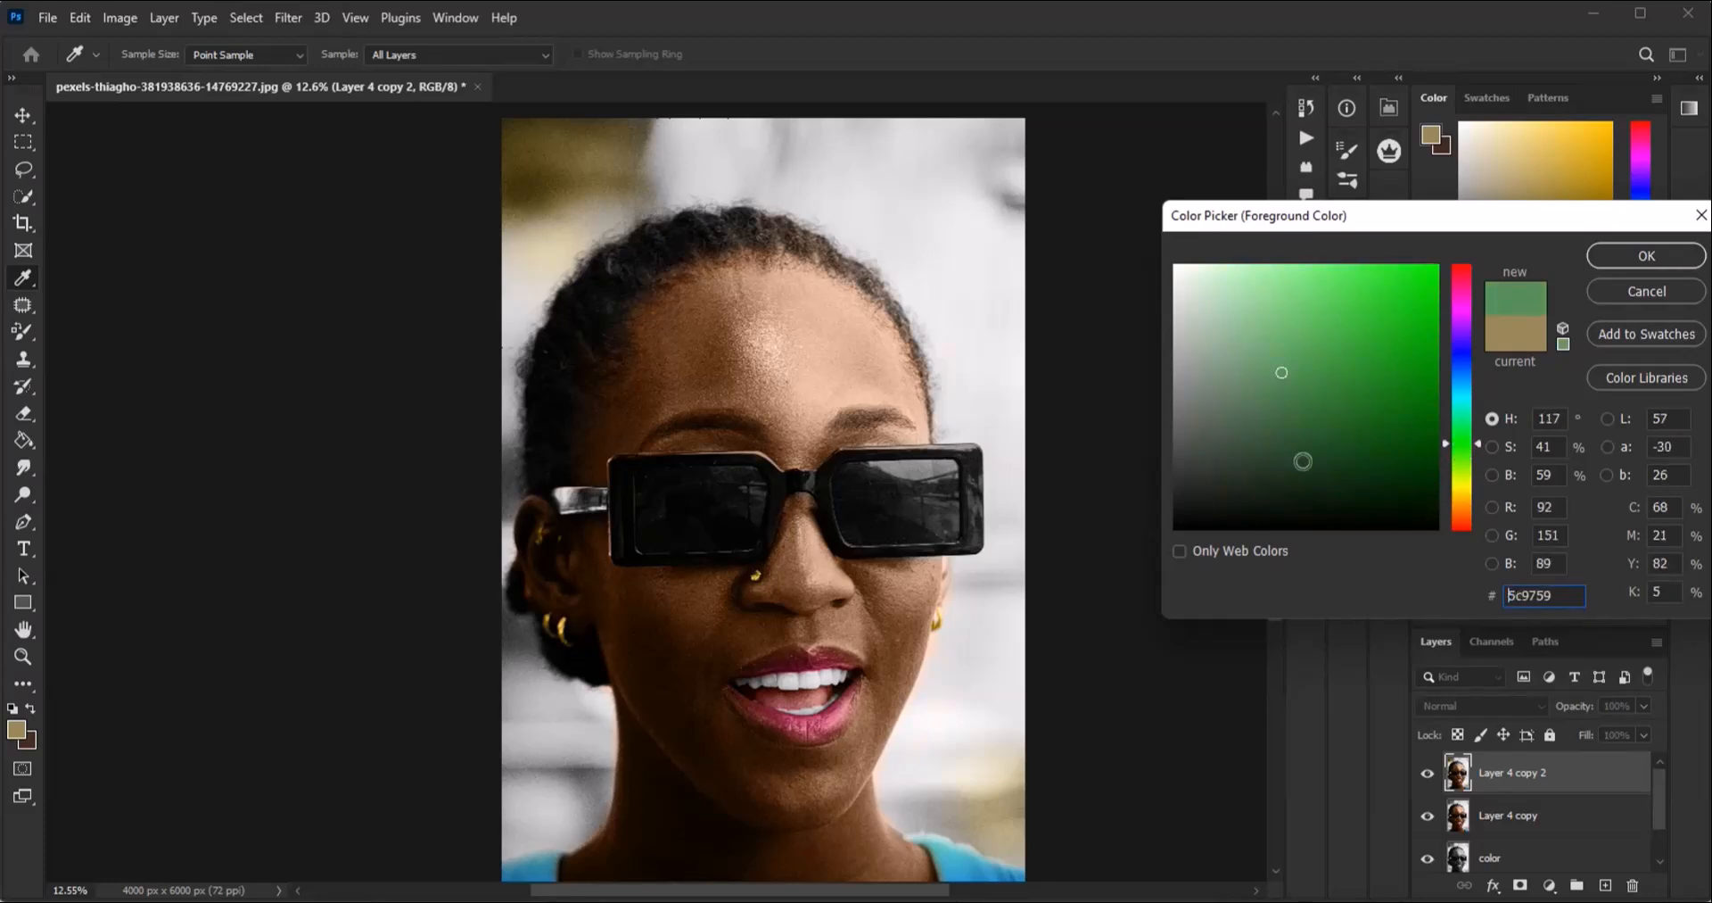
{"action": "left_click", "coordinate": [1260, 438]}
{"action": "left_click", "coordinate": [1647, 256]}
{"action": "mouse_move", "coordinate": [1009, 184]}
{"action": "left_mouse_down"}
{"action": "mouse_move", "coordinate": [827, 146]}
{"action": "mouse_move", "coordinate": [670, 145]}
{"action": "left_mouse_up"}
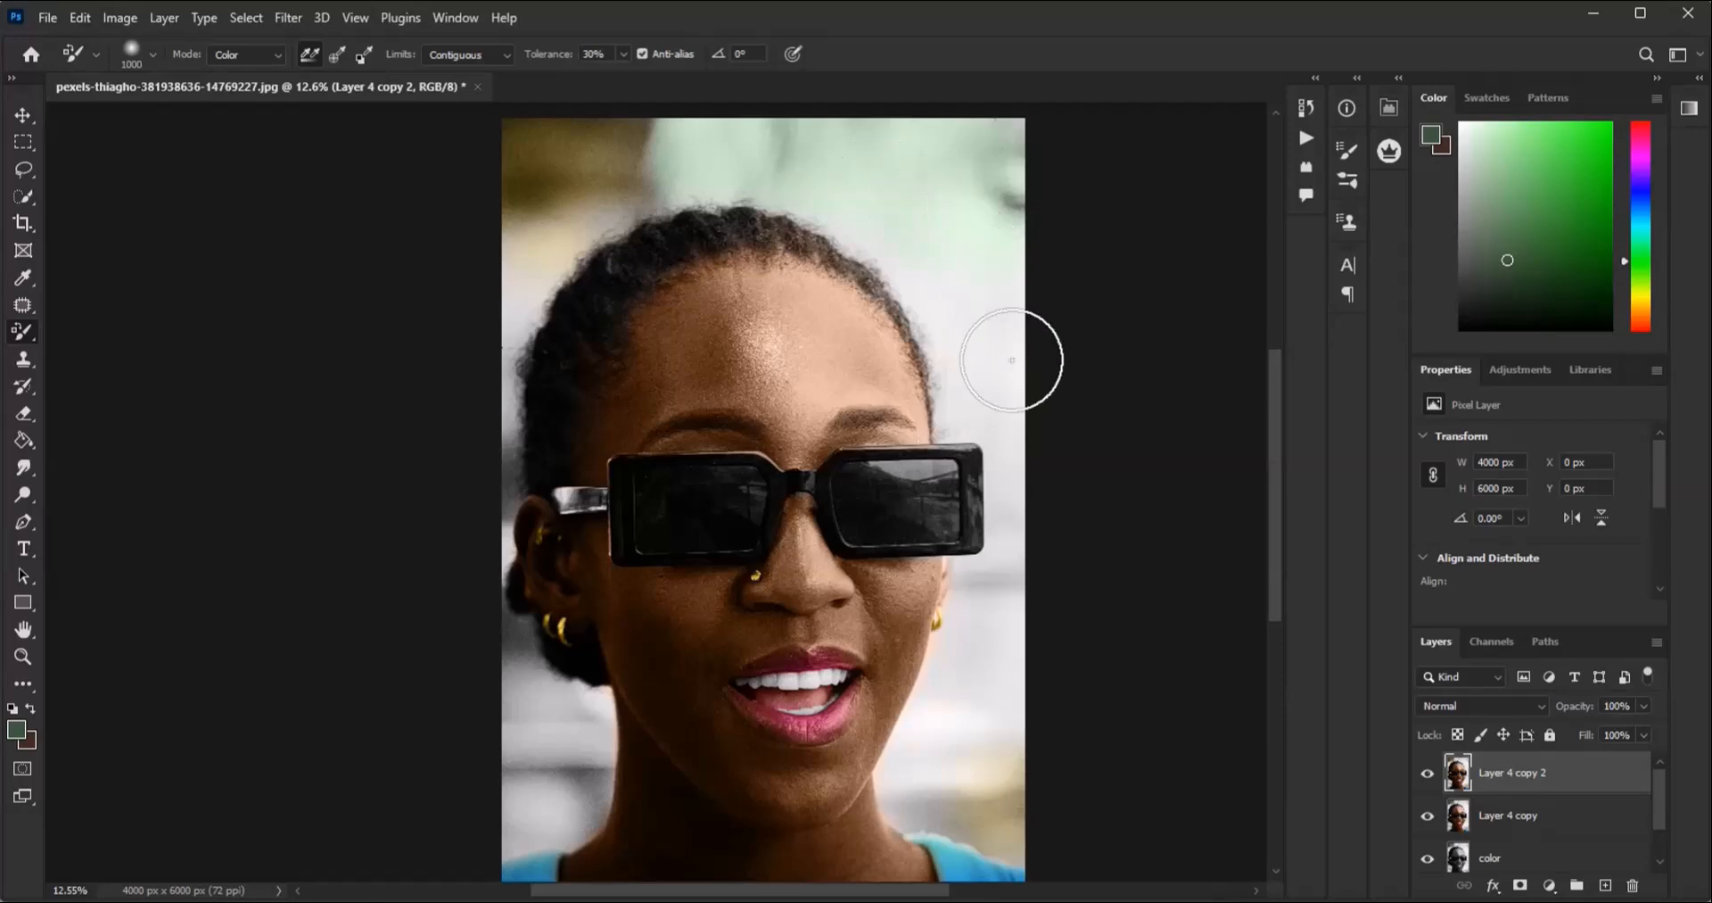
{"action": "scroll", "coordinate": [990, 295], "scroll_direction": "down", "scroll_amount": 3}
{"action": "scroll", "coordinate": [990, 491], "scroll_direction": "up", "scroll_amount": 2}
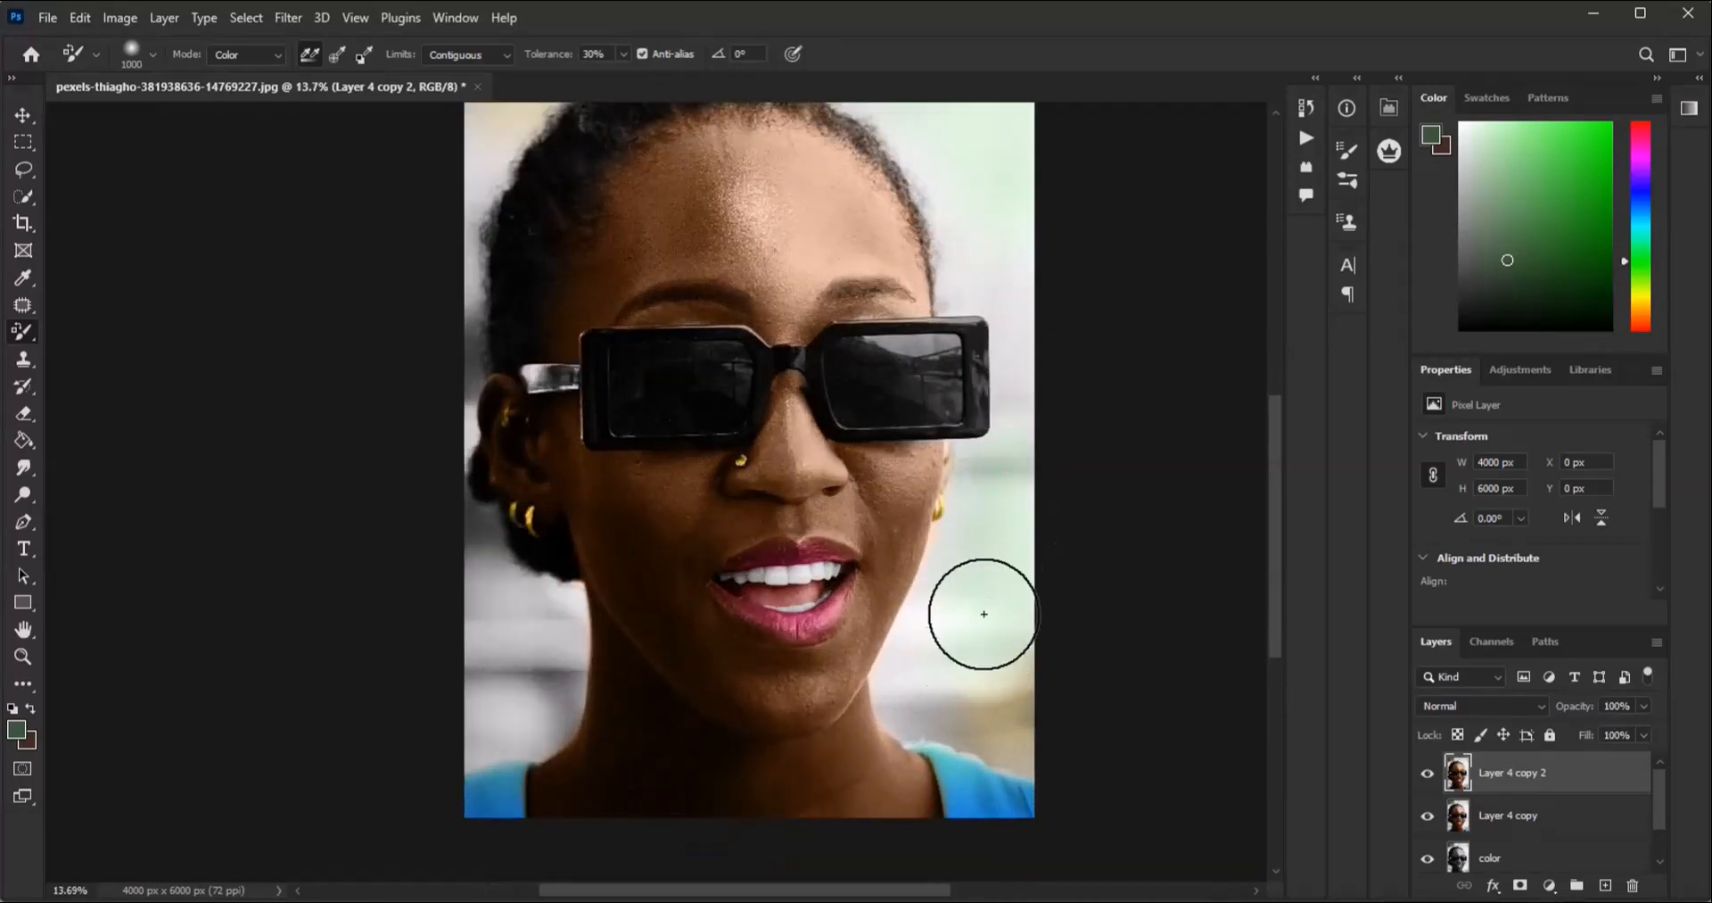
{"action": "scroll", "coordinate": [940, 439], "scroll_direction": "down", "scroll_amount": 4}
{"action": "scroll", "coordinate": [678, 555], "scroll_direction": "up", "scroll_amount": 2}
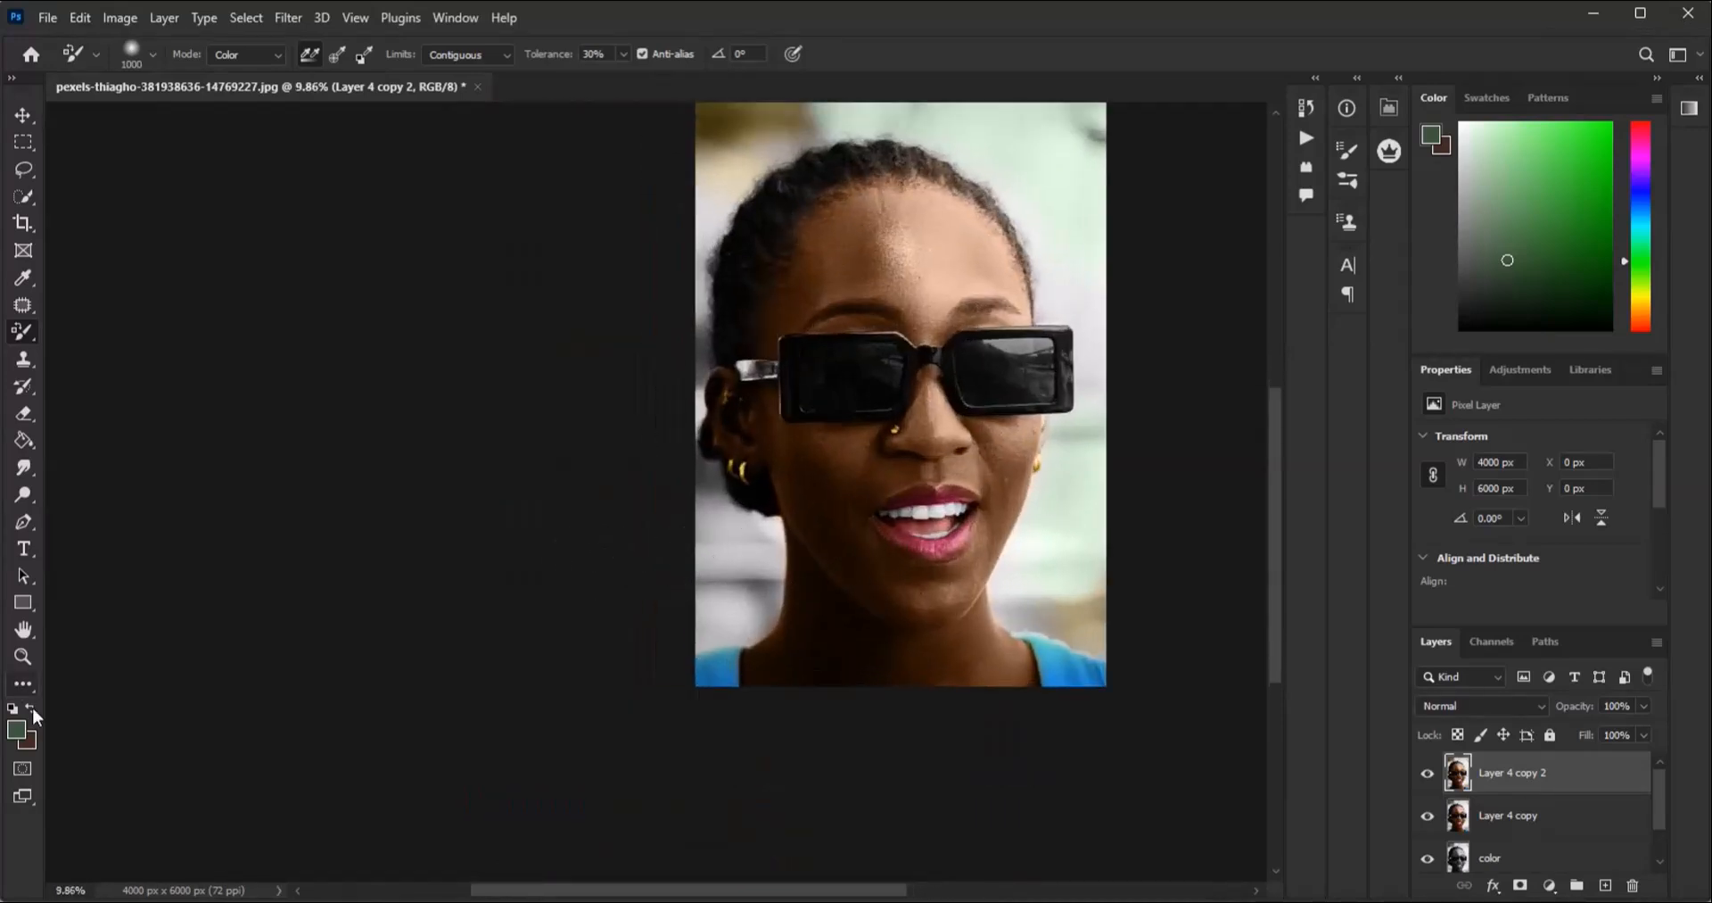
Step: Tint background patches on both sides of the head with muted purple (#463b56) using the Color Replacement brush
{"action": "left_click", "coordinate": [18, 729]}
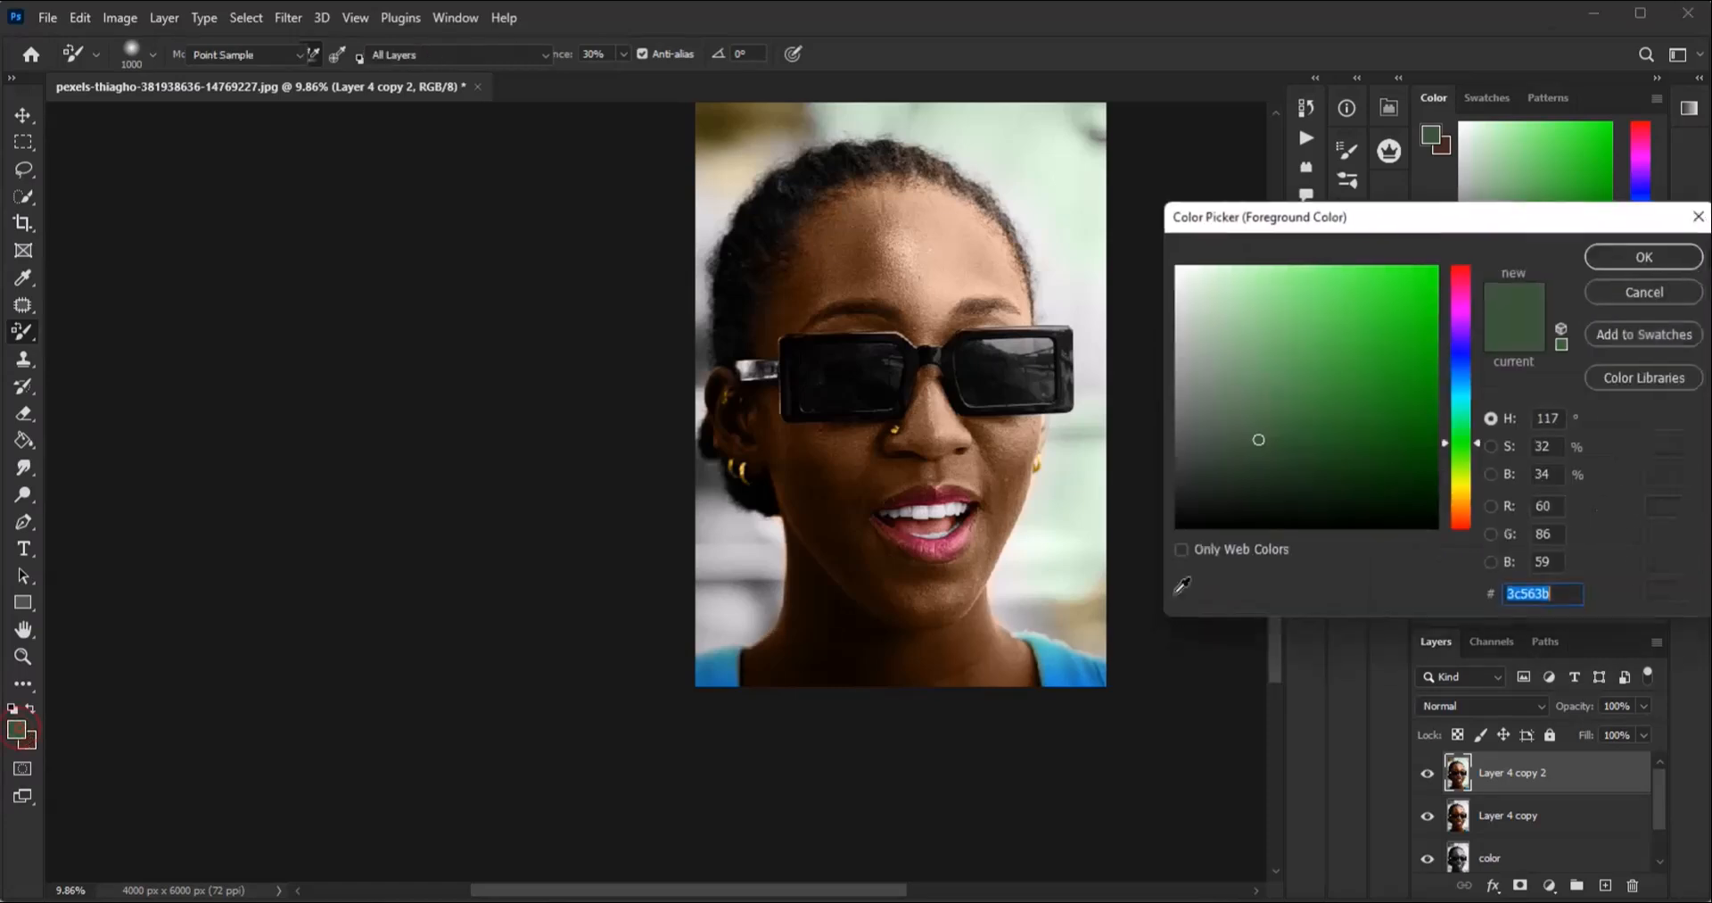
{"action": "left_click", "coordinate": [1463, 474]}
{"action": "left_click_drag", "start_coordinate": [1463, 465], "coordinate": [1463, 344]}
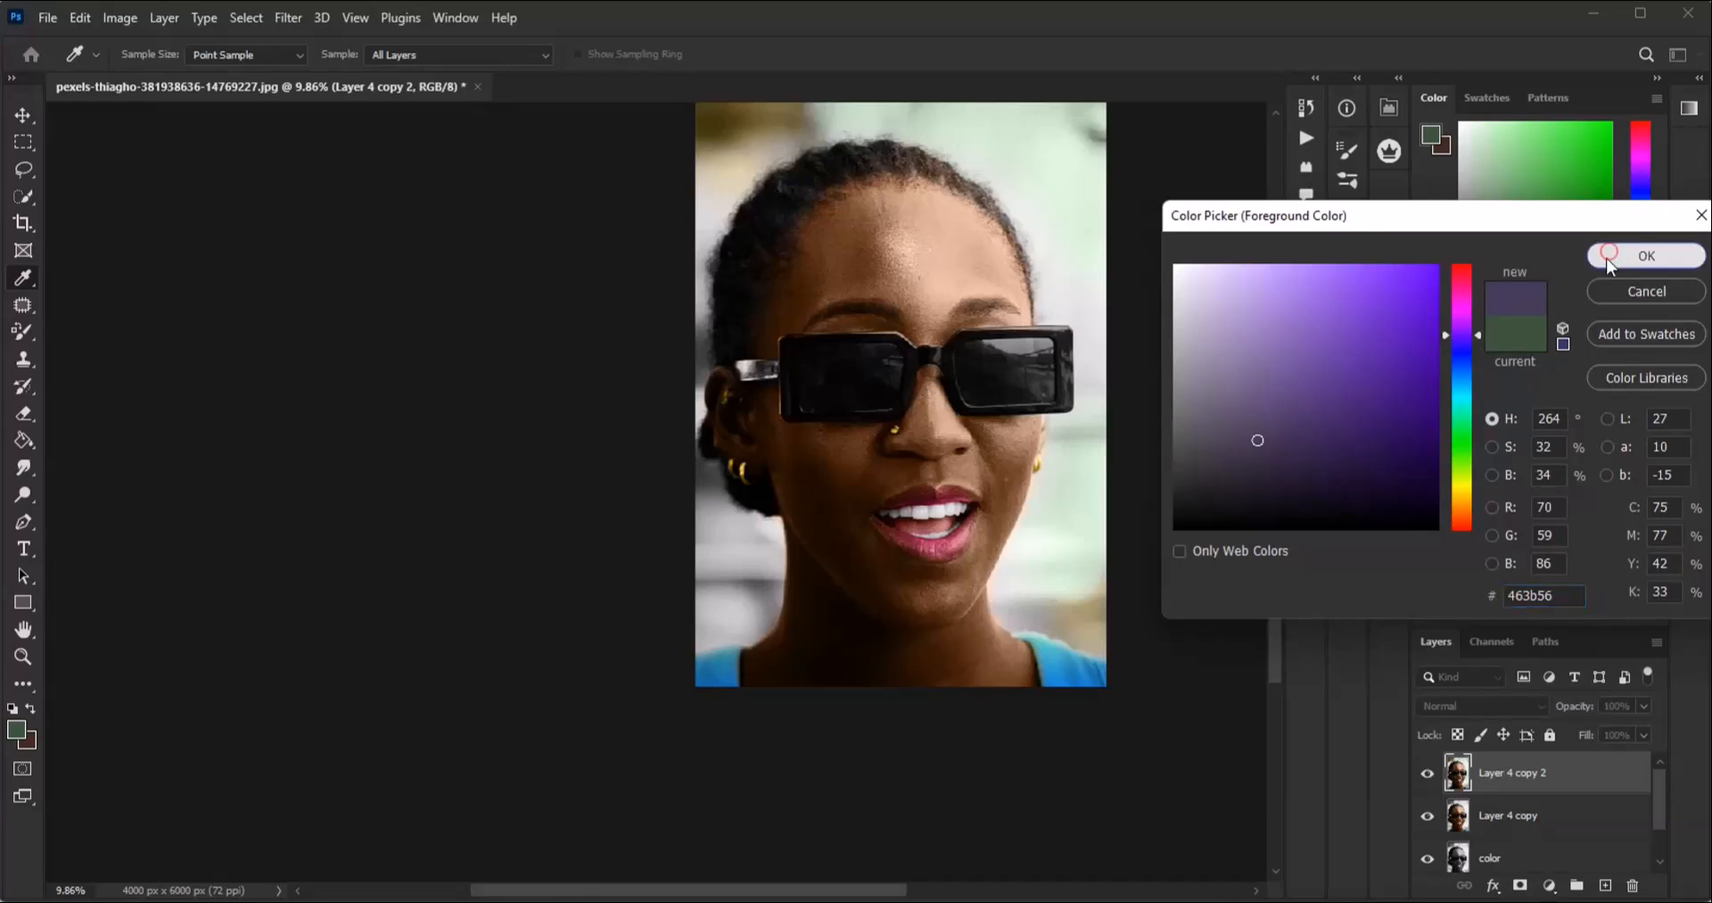
{"action": "left_click", "coordinate": [1646, 255]}
{"action": "key", "text": "b"}
{"action": "left_click", "coordinate": [725, 529]}
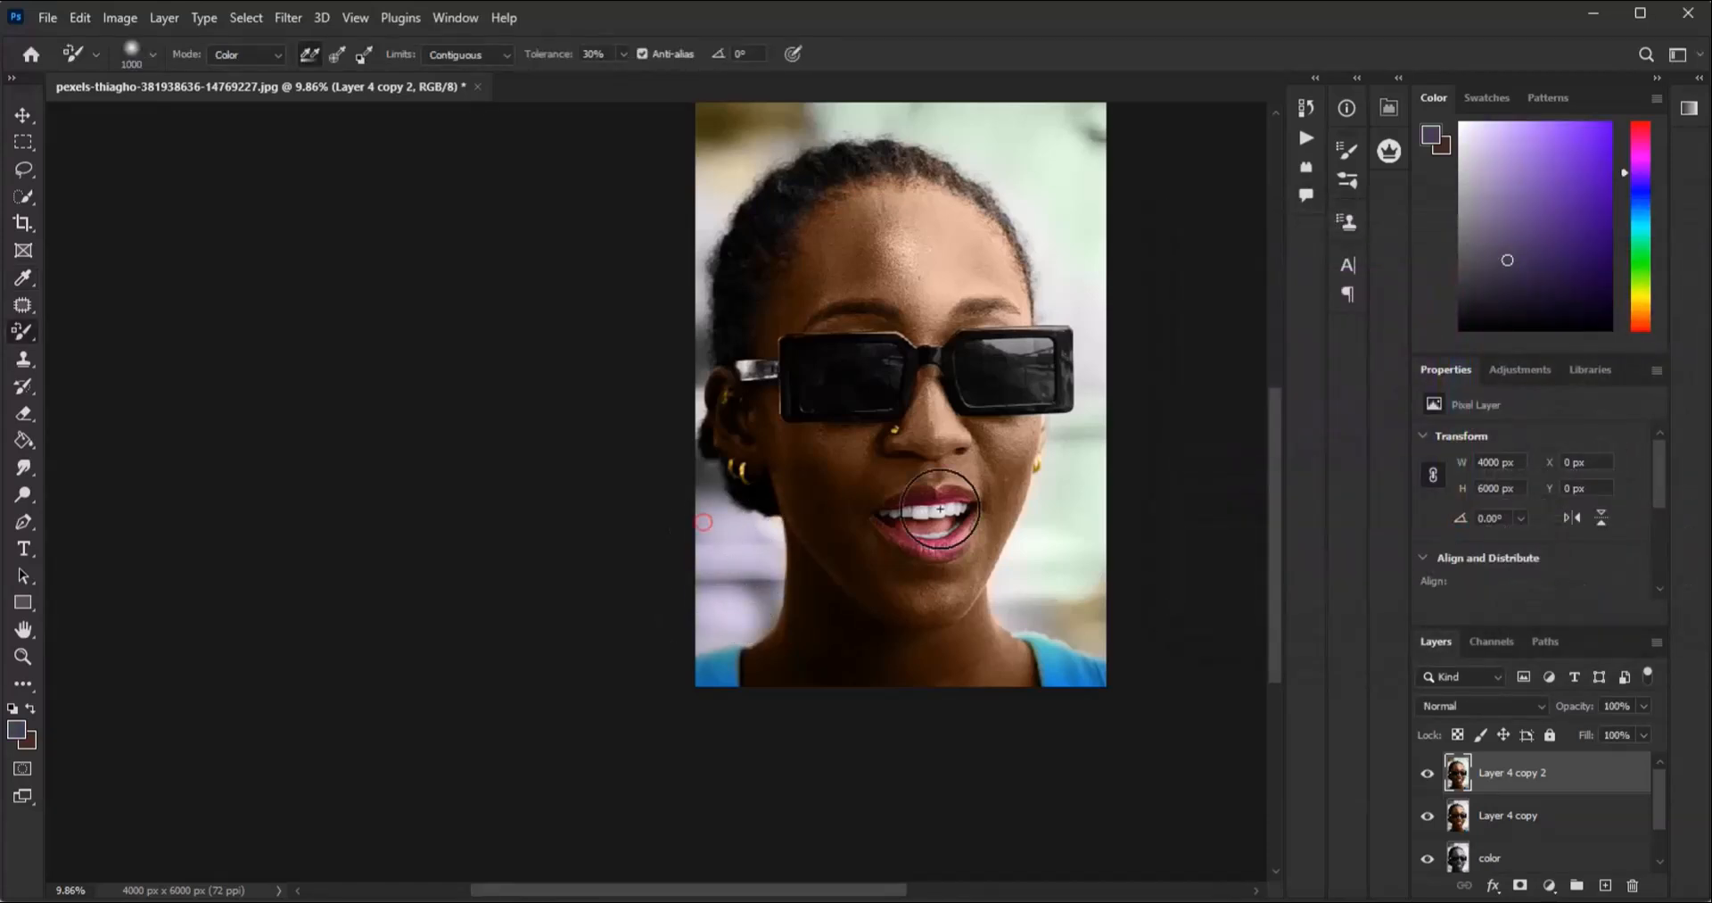
{"action": "mouse_move", "coordinate": [1085, 472]}
{"action": "left_mouse_down"}
{"action": "mouse_move", "coordinate": [1044, 591]}
{"action": "mouse_move", "coordinate": [1092, 482]}
{"action": "mouse_move", "coordinate": [1090, 293]}
{"action": "mouse_move", "coordinate": [1048, 172]}
{"action": "mouse_move", "coordinate": [1014, 164]}
{"action": "left_mouse_up"}
{"action": "left_click_drag", "start_coordinate": [711, 191], "coordinate": [688, 321]}
Step: Compare the portrait with and without the background tint layer and examine the colored result up close
{"action": "scroll", "coordinate": [703, 354], "scroll_direction": "down", "scroll_amount": 2}
{"action": "scroll", "coordinate": [799, 451], "scroll_direction": "up", "scroll_amount": 1}
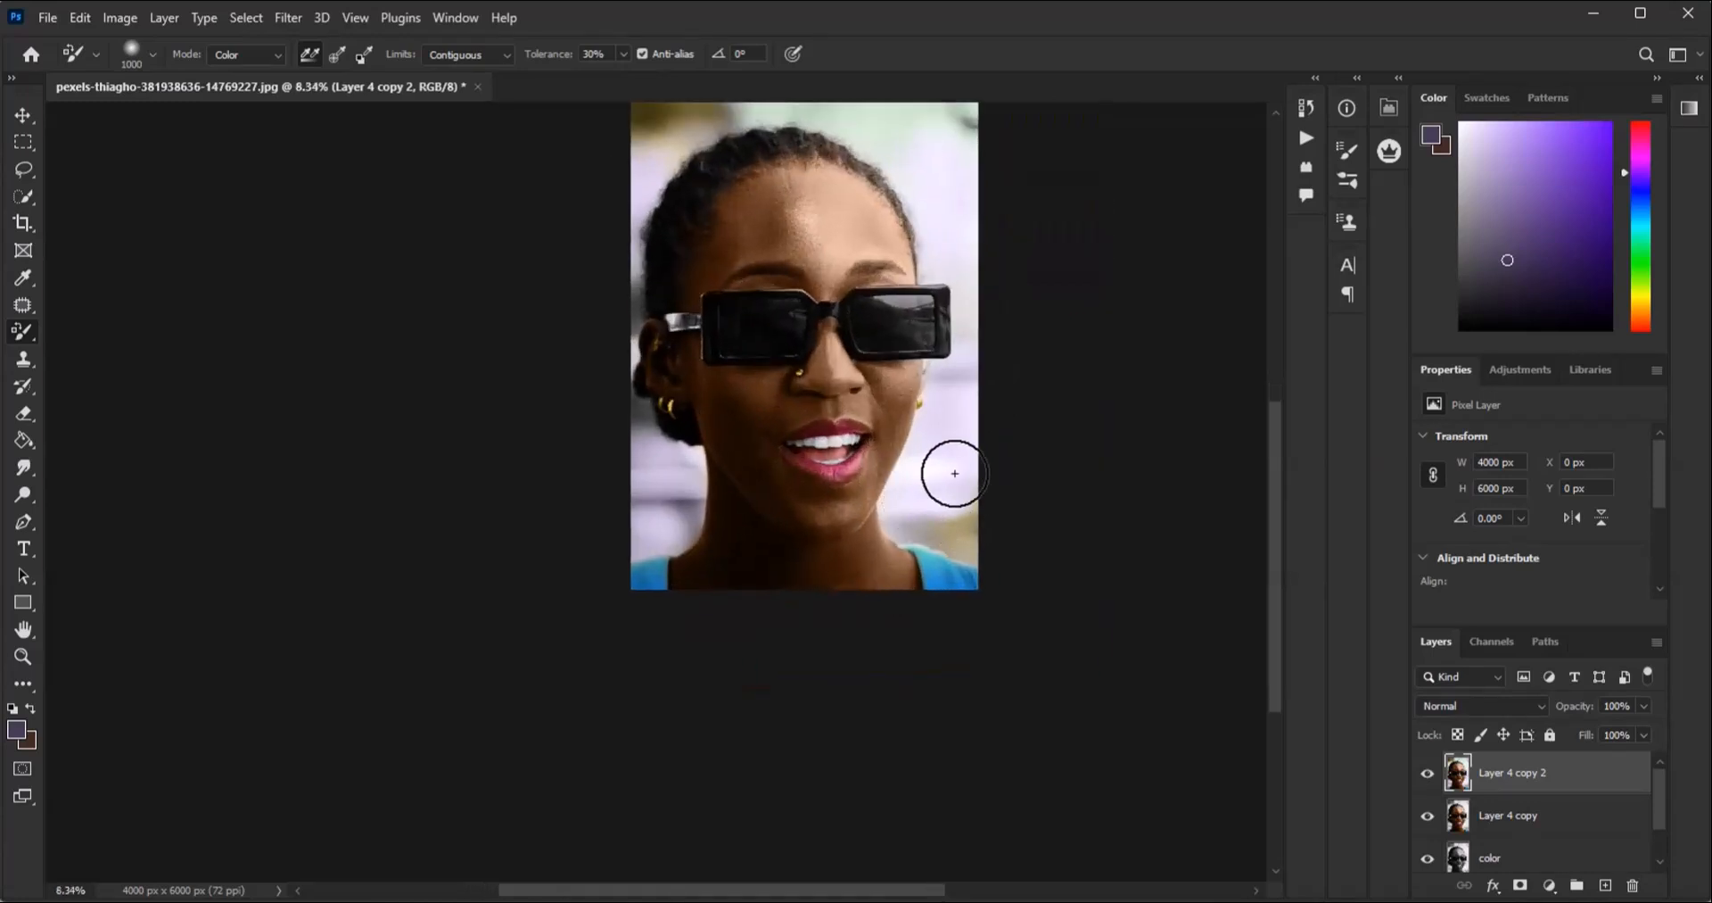
{"action": "left_click", "coordinate": [1428, 772]}
{"action": "left_click", "coordinate": [1428, 773]}
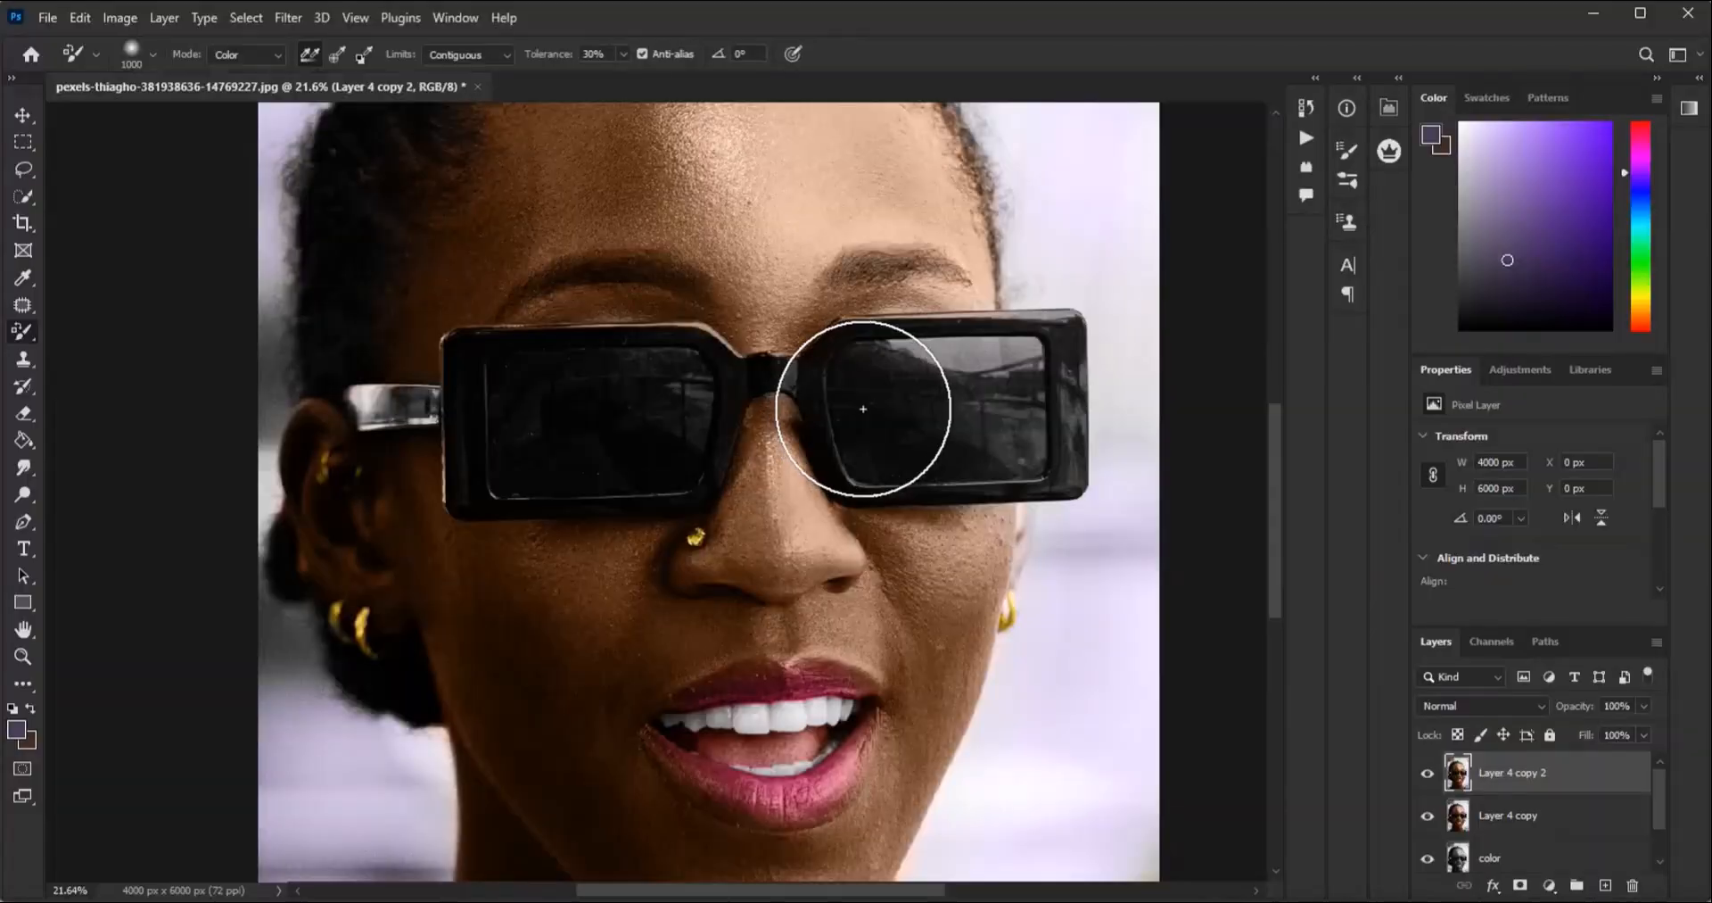
{"action": "scroll", "coordinate": [911, 441], "scroll_direction": "down", "scroll_amount": 1}
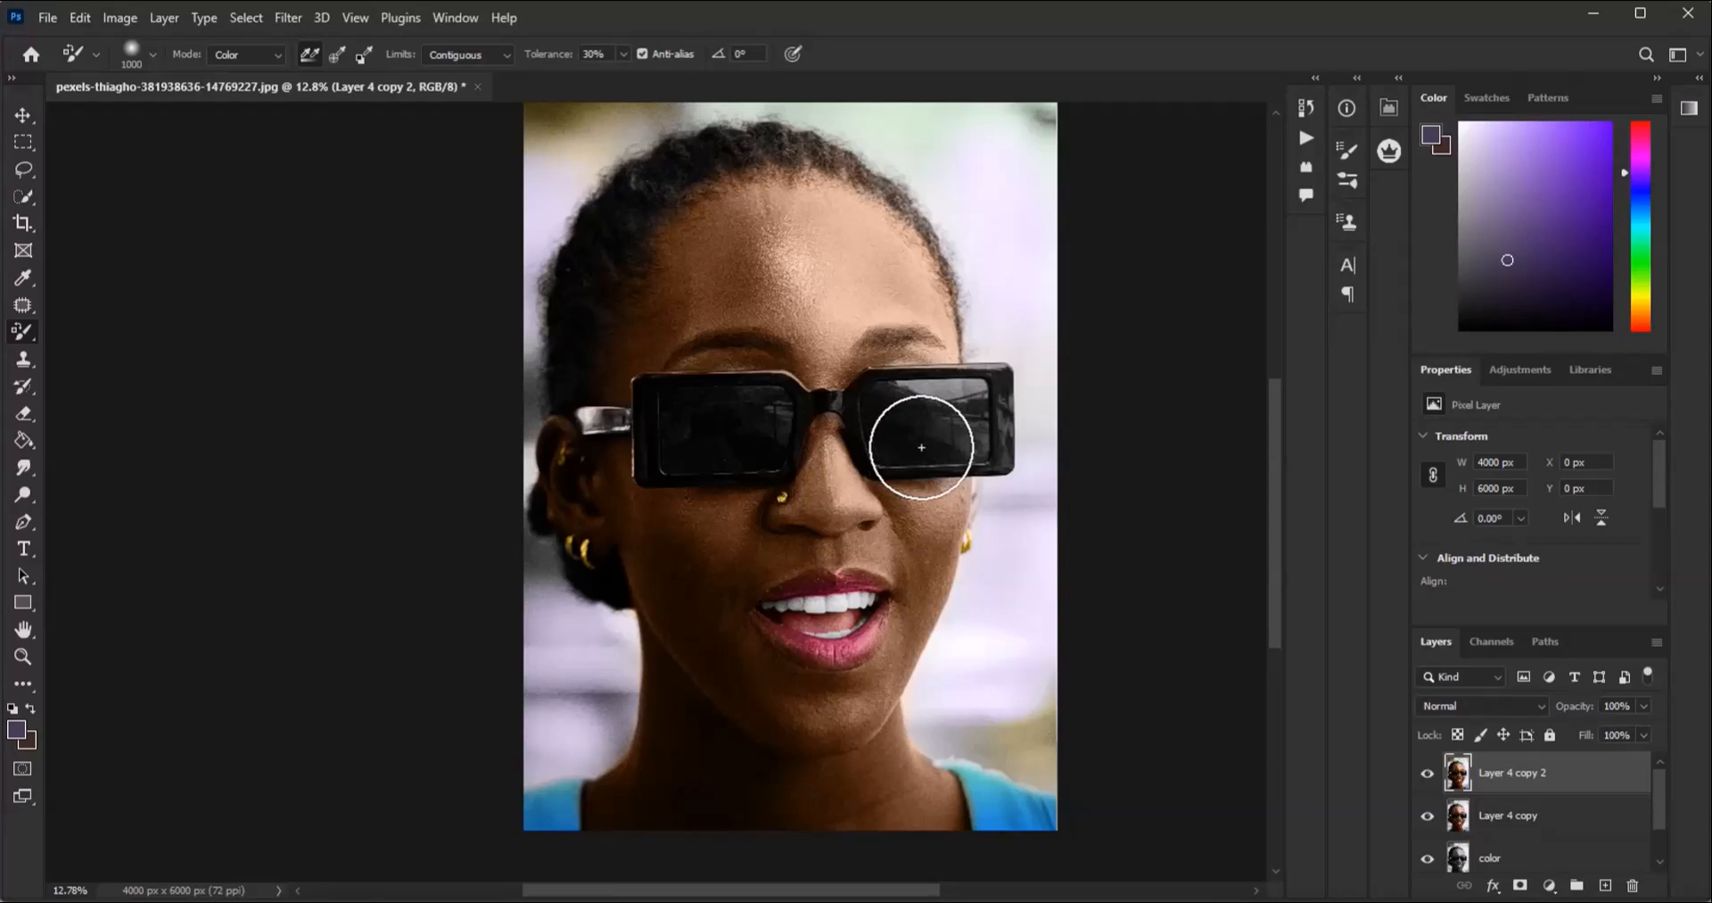
{"action": "scroll", "coordinate": [922, 447], "scroll_direction": "down", "scroll_amount": 1}
{"action": "scroll", "coordinate": [921, 447], "scroll_direction": "up", "scroll_amount": 2}
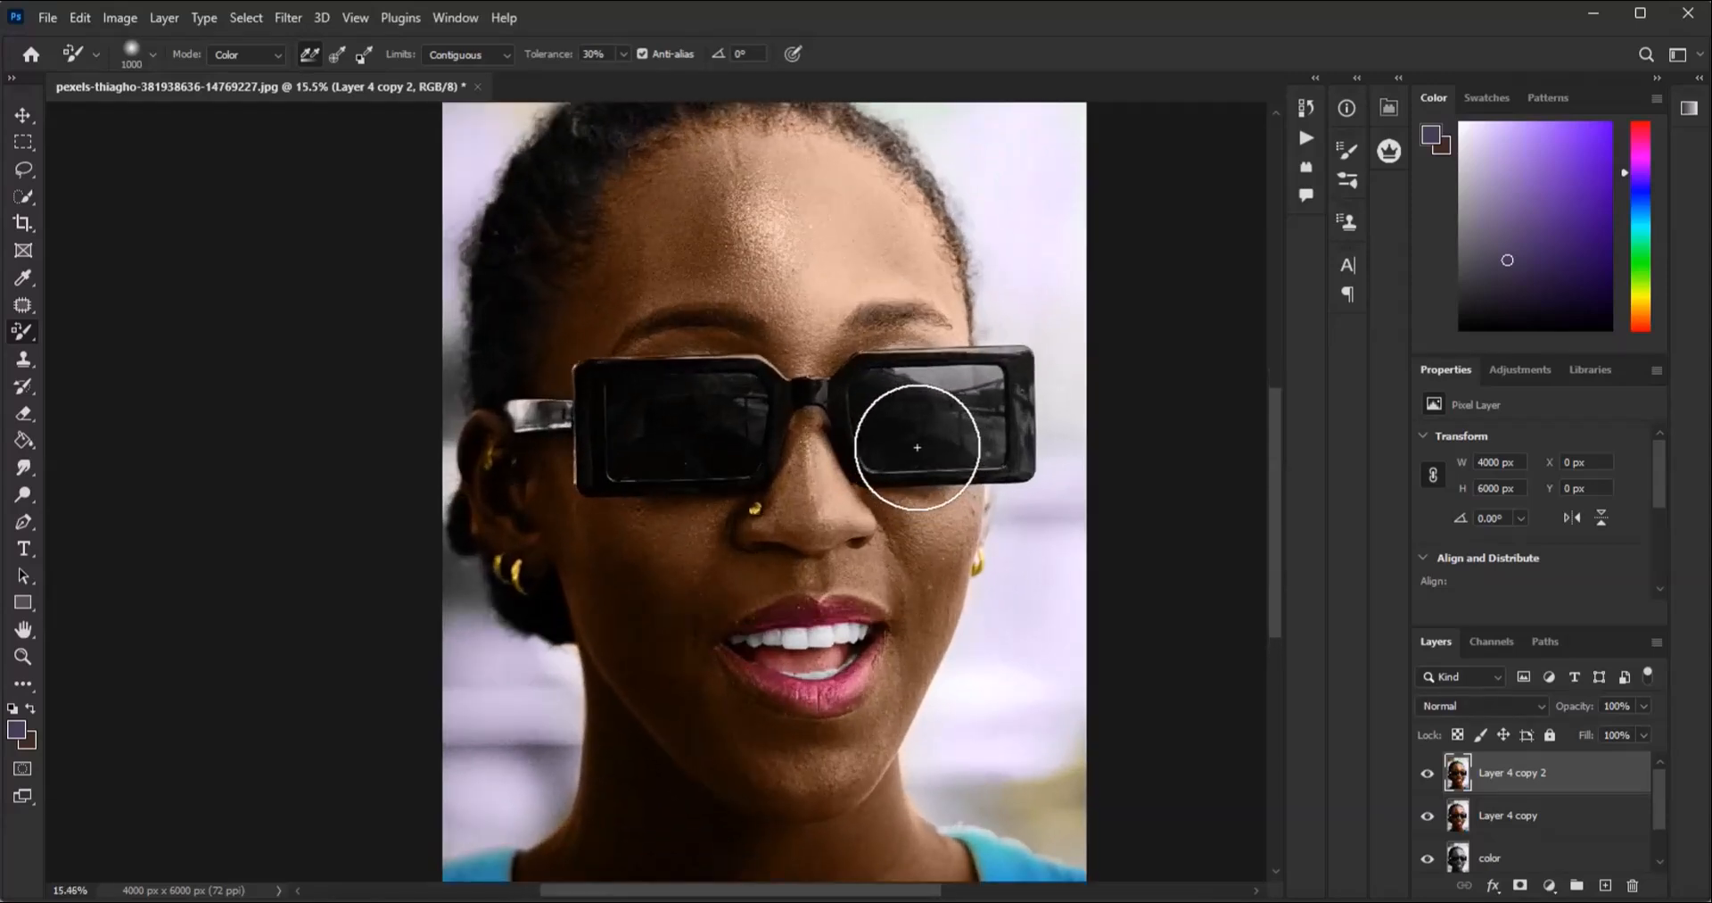